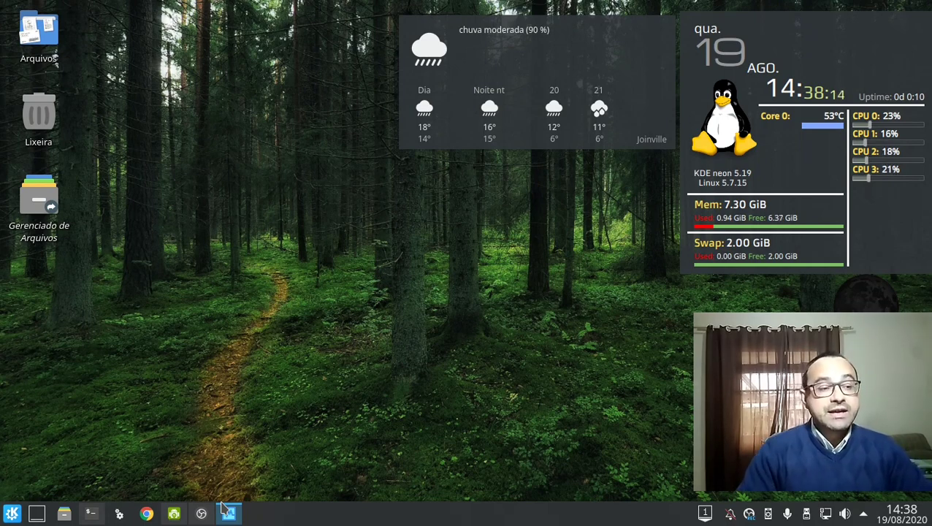
Bring up VirtualBox Manager and mount and open the 715 GiB removable drive from the Device Notifier.
{"action": "left_click", "coordinate": [206, 514]}
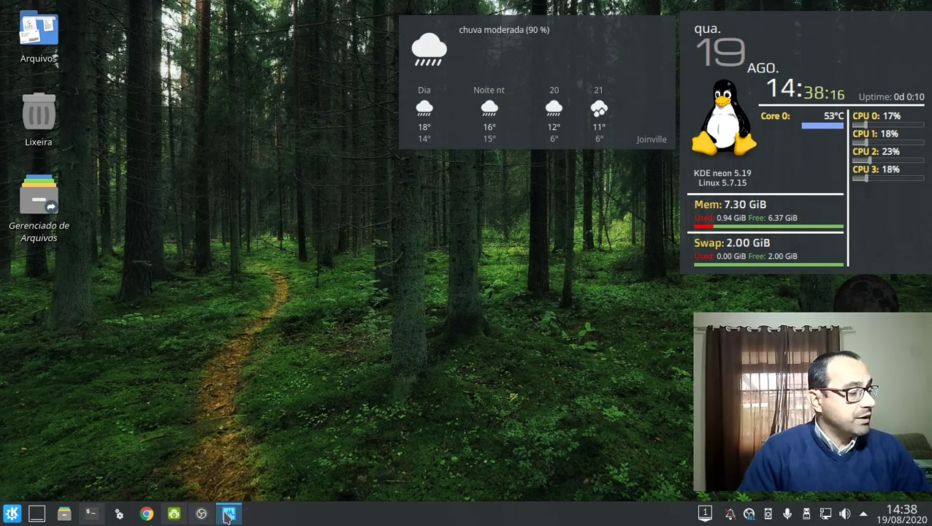
{"action": "left_click", "coordinate": [807, 514]}
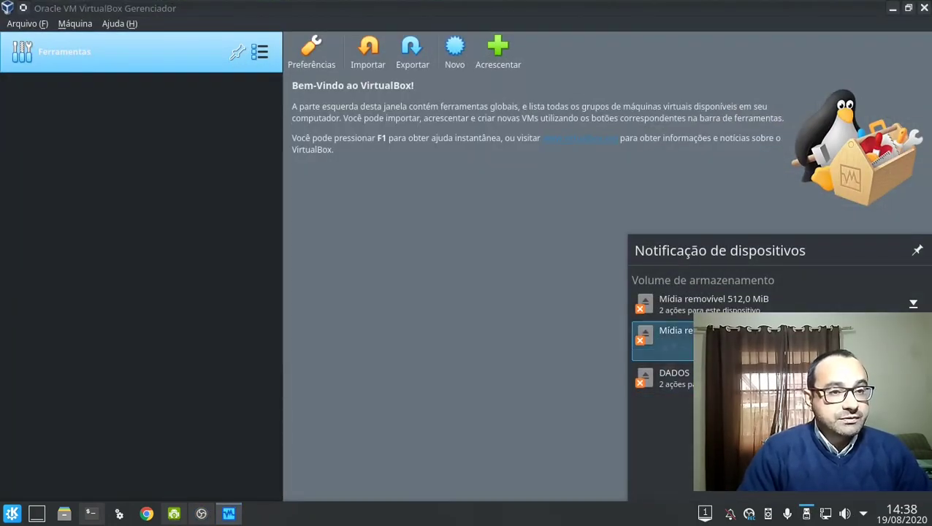
{"action": "left_click", "coordinate": [669, 334]}
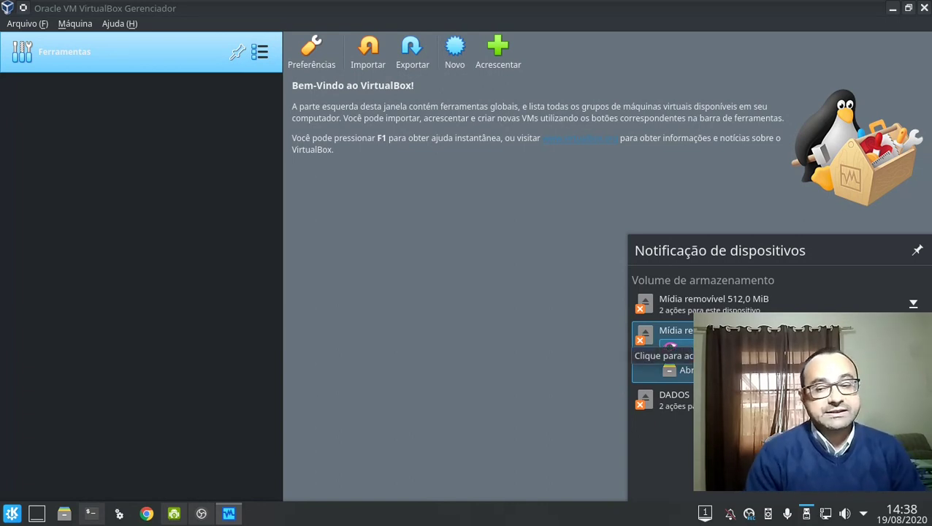
{"action": "left_click", "coordinate": [669, 348]}
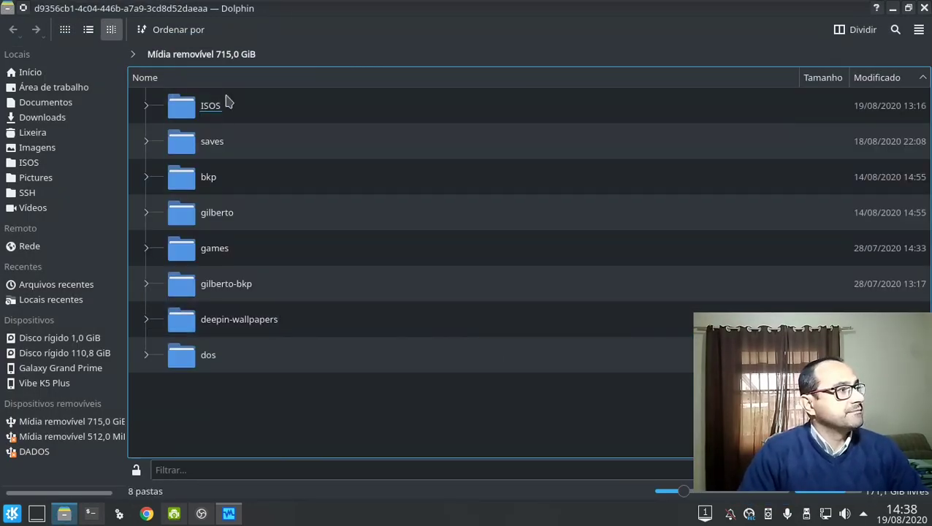
Open ISOS/pves-antigos and sort its files by name in ascending order.
{"action": "double_click", "coordinate": [219, 107]}
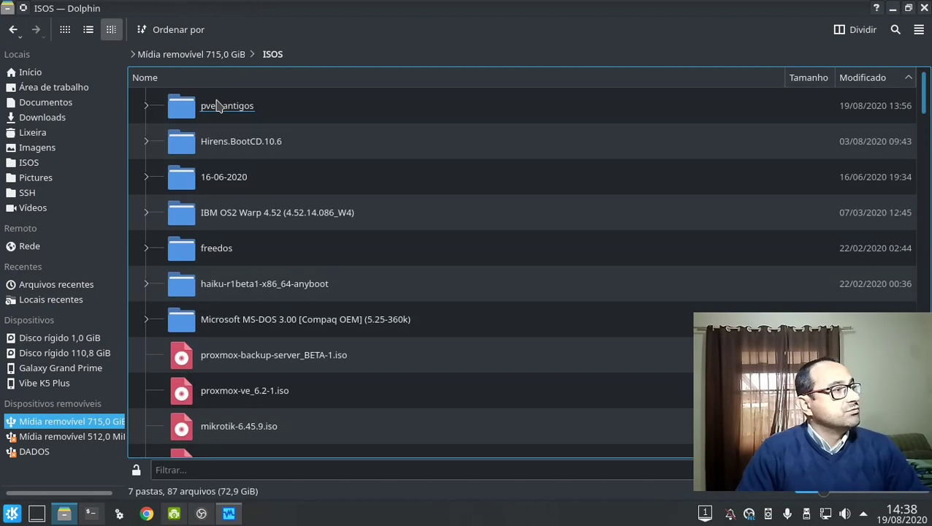
{"action": "double_click", "coordinate": [221, 107]}
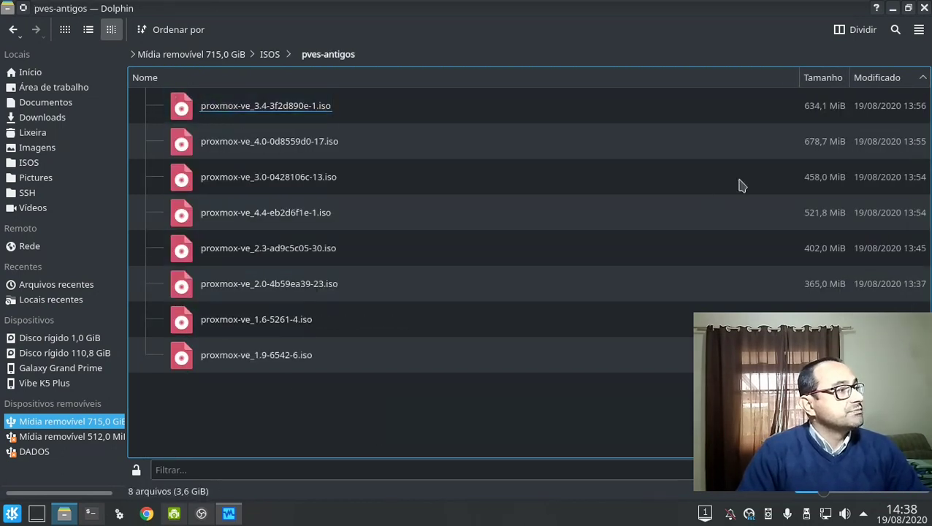
{"action": "left_click", "coordinate": [737, 79]}
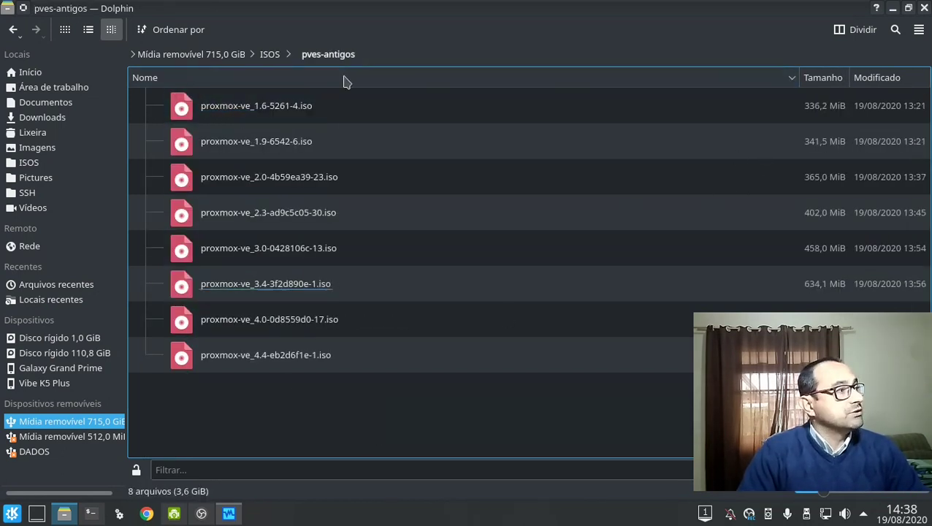
{"action": "left_click", "coordinate": [306, 105]}
Select the proxmox-ve_1.6-5261-4.iso and proxmox-ve_1.9-6542-6.iso images in turn.
{"action": "left_click", "coordinate": [294, 143]}
{"action": "left_click", "coordinate": [287, 102]}
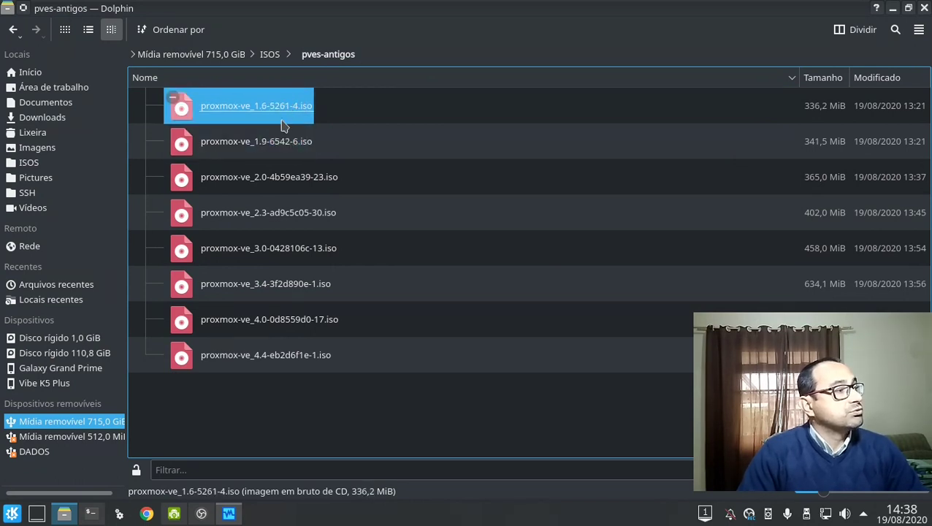
{"action": "left_click", "coordinate": [279, 143]}
{"action": "left_click", "coordinate": [283, 118]}
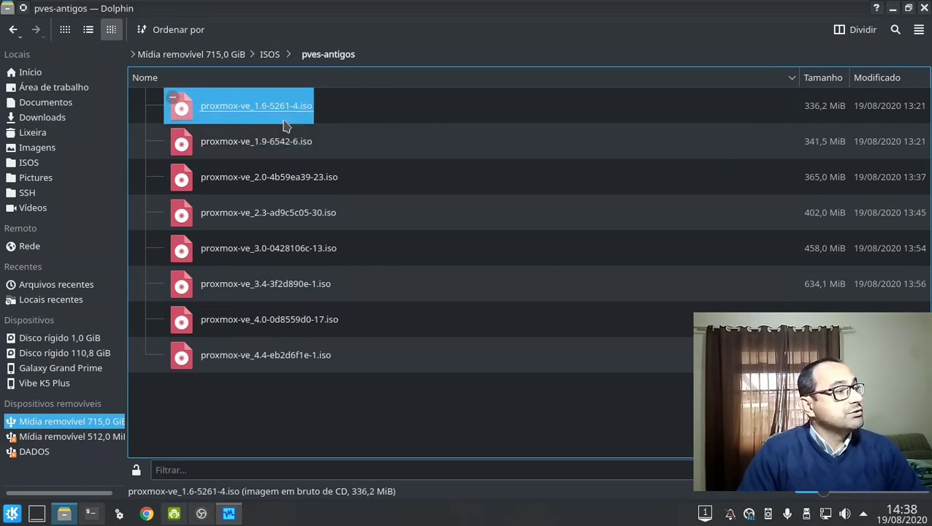
{"action": "left_click", "coordinate": [285, 142]}
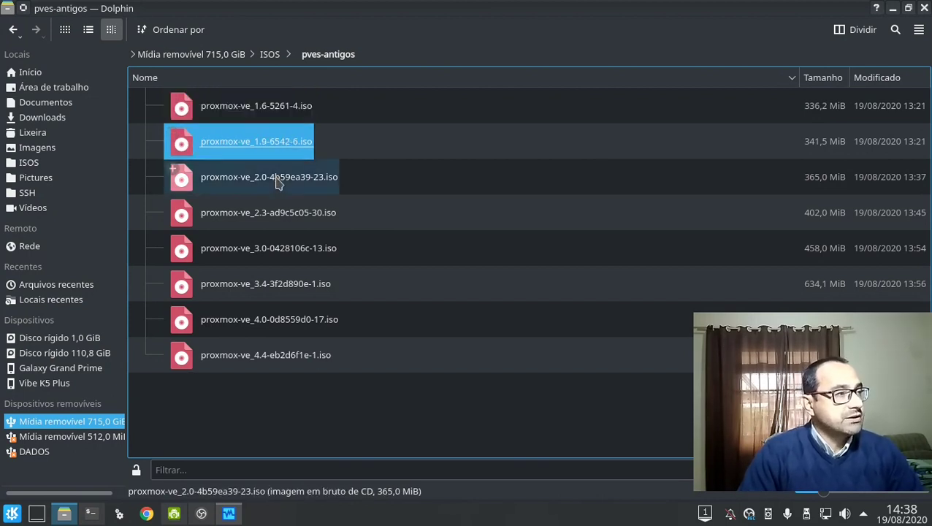
{"action": "left_click", "coordinate": [280, 104]}
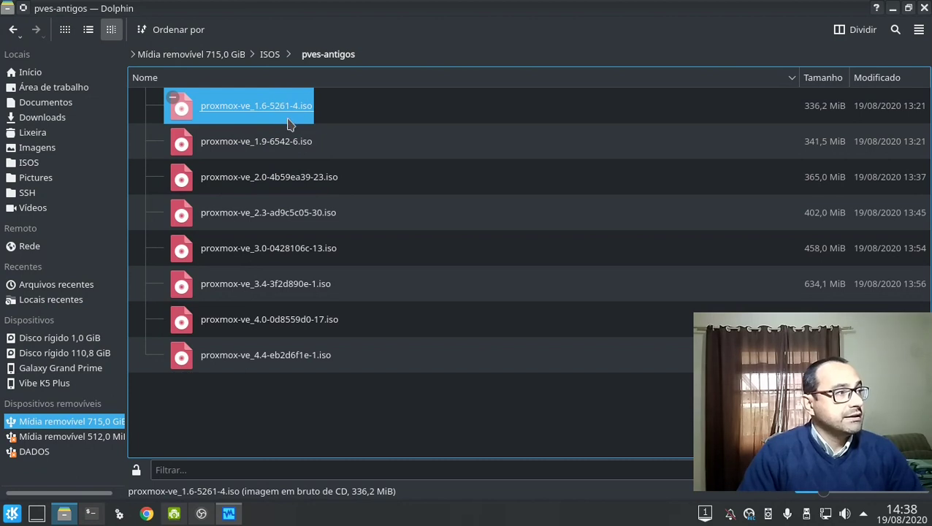
{"action": "left_click", "coordinate": [293, 141]}
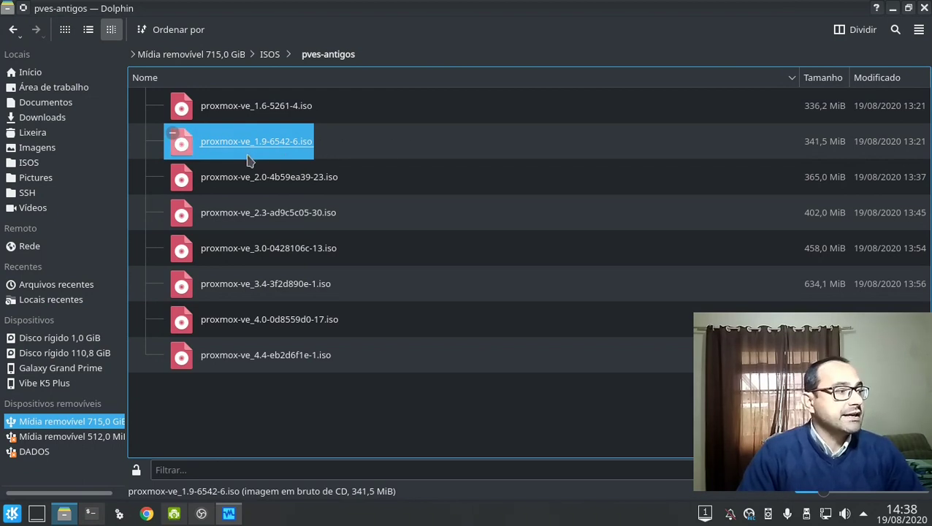
Begin a new VM named PVE-01-v1 with type Linux, version Debian (64-bit).
{"action": "left_click", "coordinate": [229, 513]}
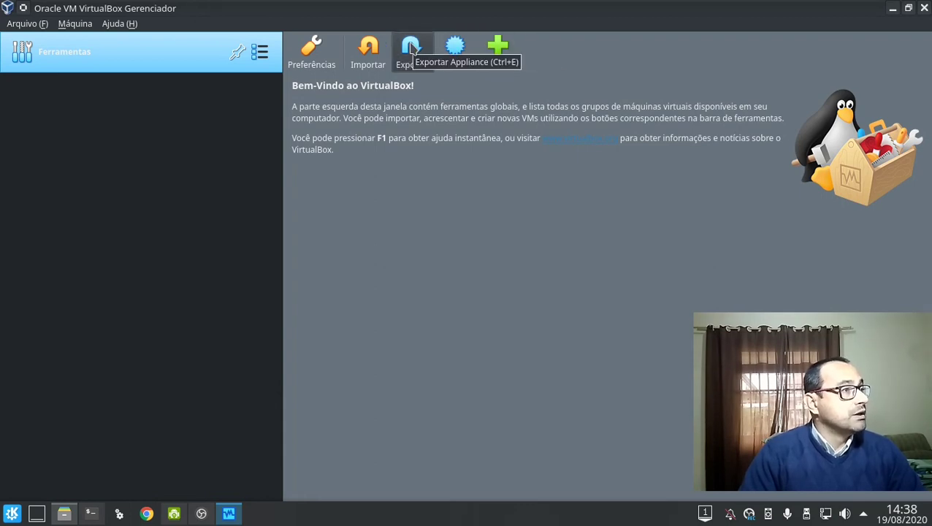
{"action": "left_click", "coordinate": [453, 52]}
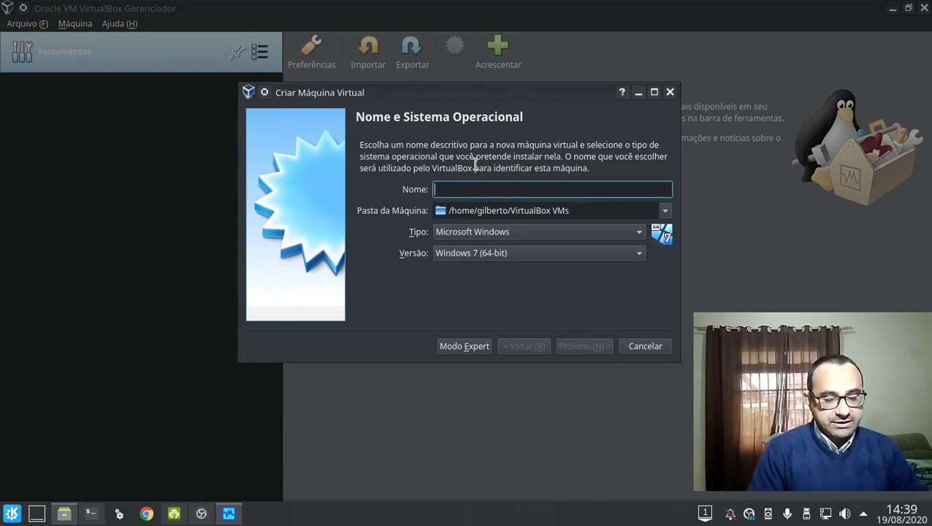
{"action": "type", "text": "PVE-0"}
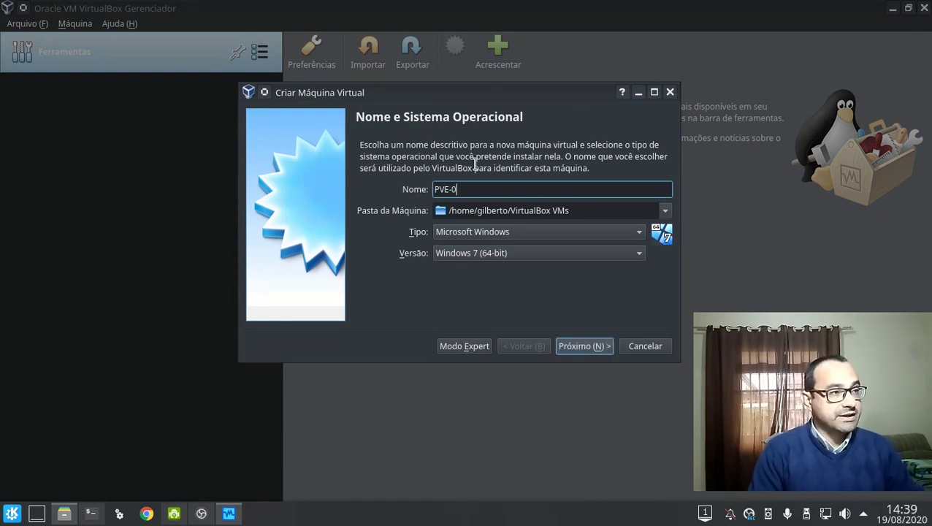
{"action": "type", "text": "1-v1"}
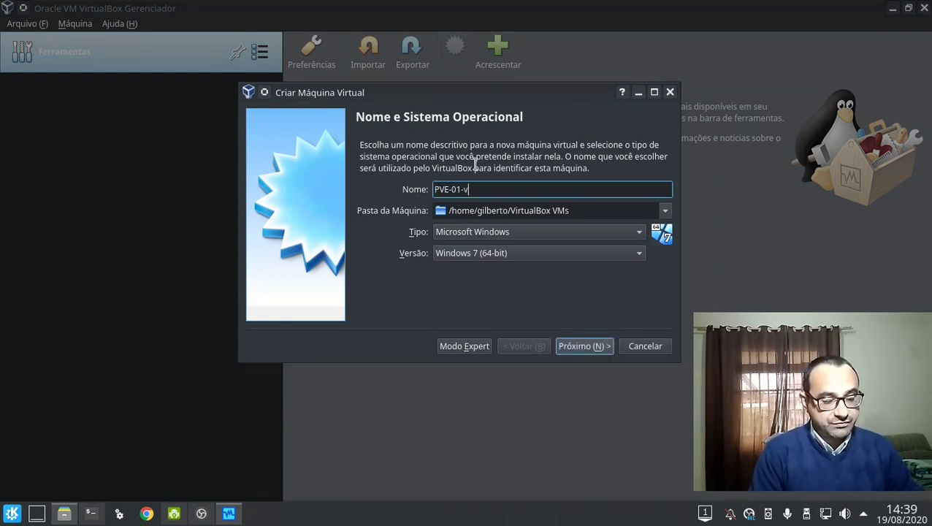
{"action": "left_click", "coordinate": [555, 233]}
{"action": "left_click", "coordinate": [562, 250]}
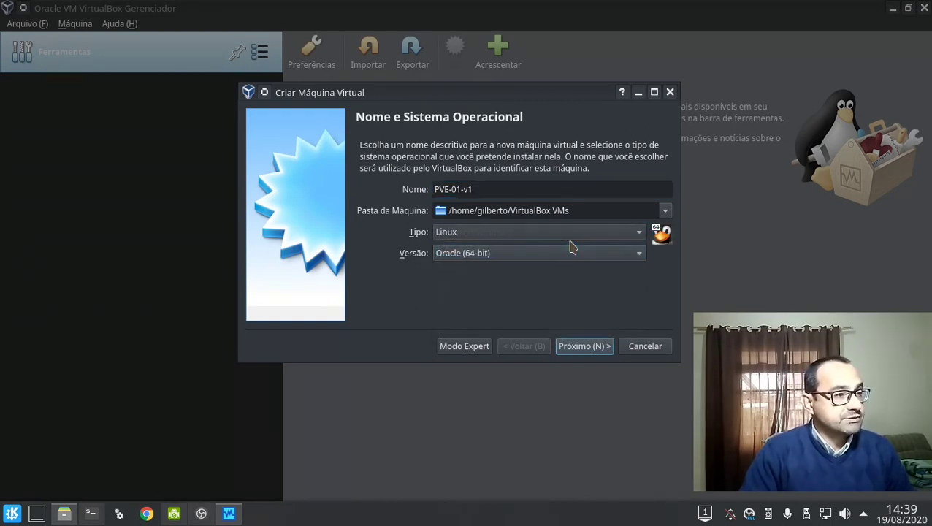
{"action": "left_click", "coordinate": [579, 254]}
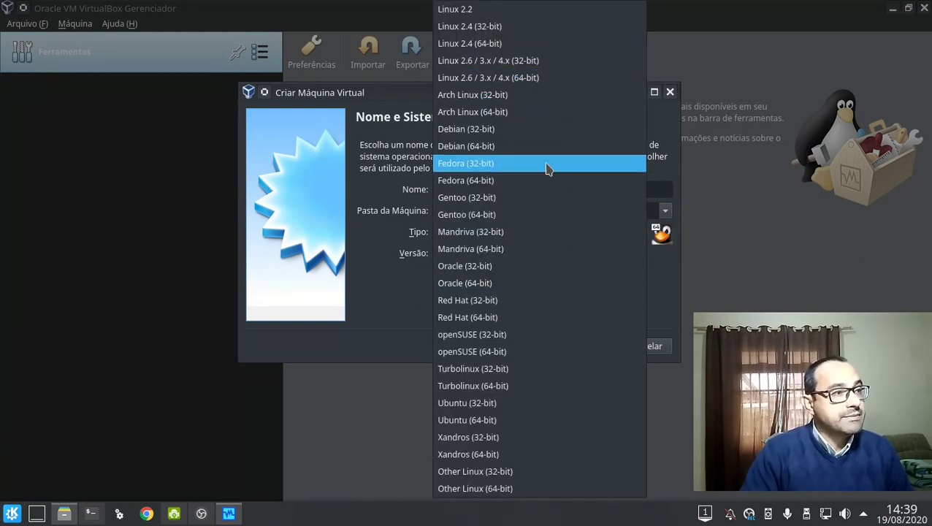
{"action": "left_click", "coordinate": [584, 146]}
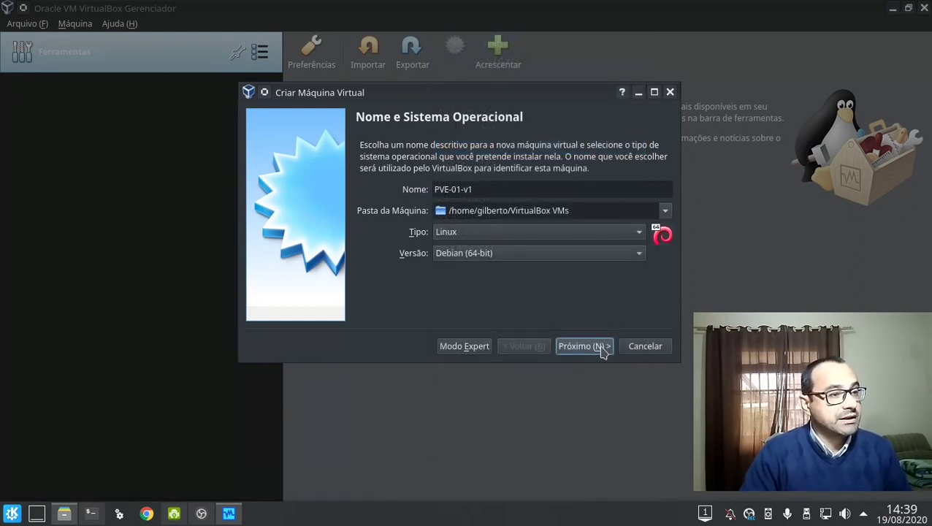
{"action": "left_click", "coordinate": [603, 350]}
Give it 2048 MB of memory and a new default VDI disk of 32 GB.
{"action": "left_click", "coordinate": [523, 199]}
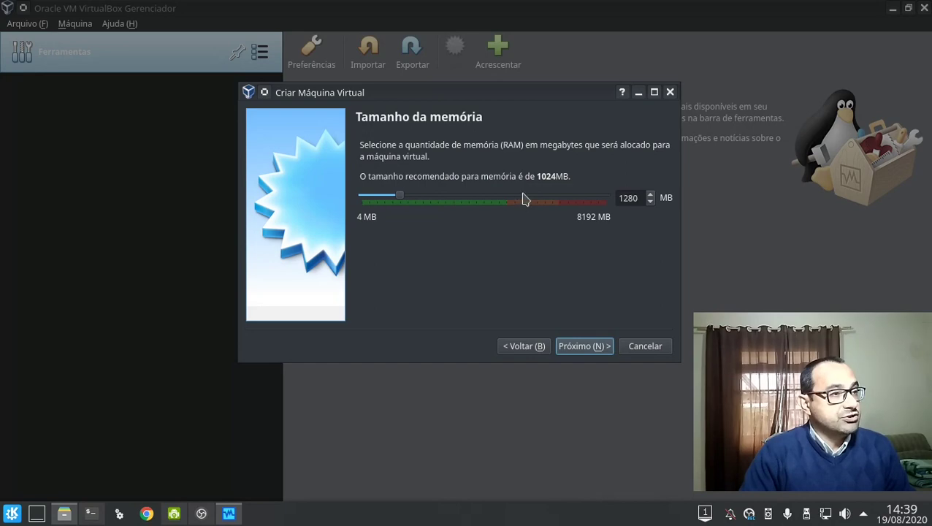
{"action": "left_click_drag", "start_coordinate": [523, 198], "coordinate": [523, 199]}
{"action": "left_click", "coordinate": [588, 351]}
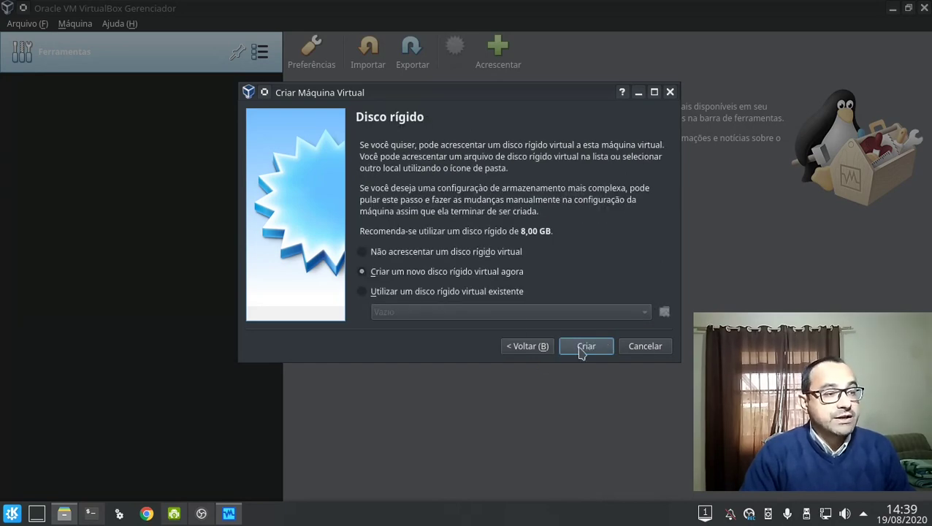
{"action": "left_click", "coordinate": [582, 352]}
{"action": "left_click", "coordinate": [582, 352]}
{"action": "left_click", "coordinate": [582, 353]}
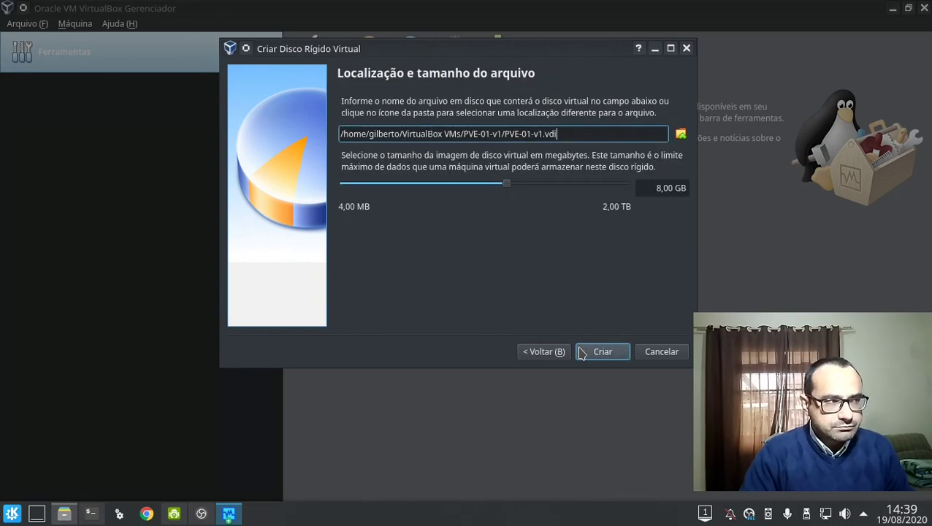
{"action": "left_click_drag", "start_coordinate": [552, 187], "coordinate": [552, 188]}
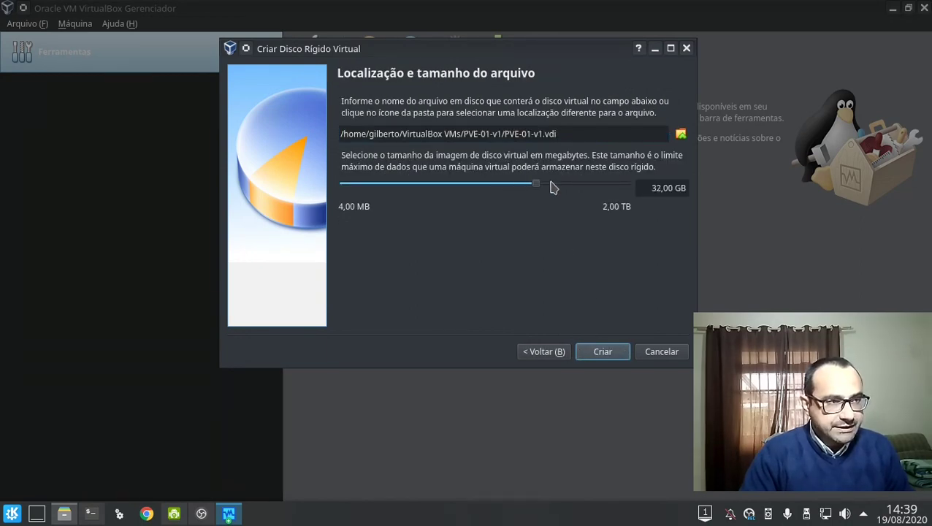
{"action": "left_click", "coordinate": [600, 350]}
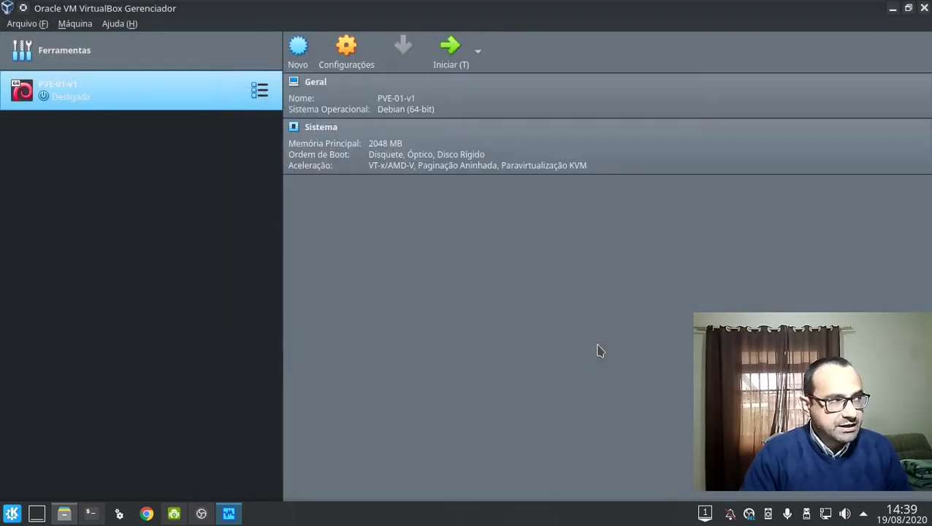
In PVE-01-v1's settings, move Disquete down the boot order.
{"action": "left_click", "coordinate": [347, 57]}
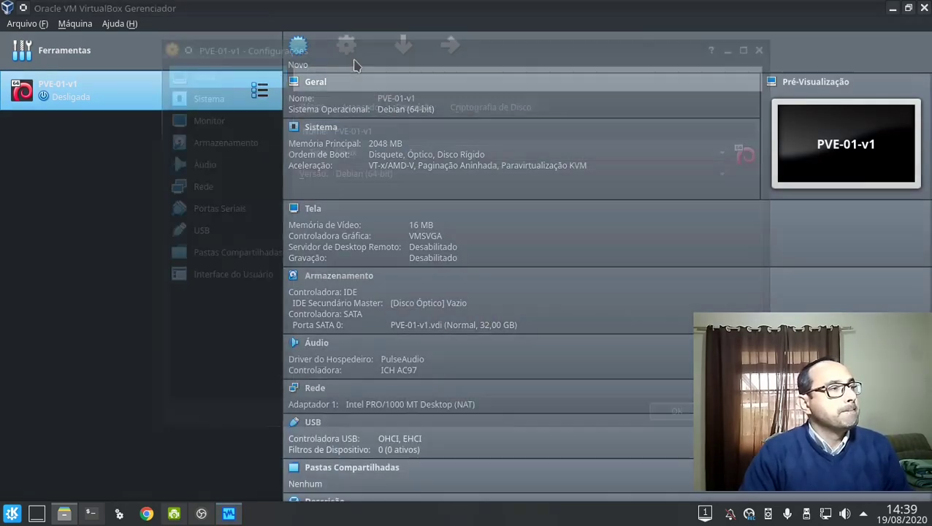
{"action": "left_click", "coordinate": [375, 109]}
{"action": "left_click", "coordinate": [415, 106]}
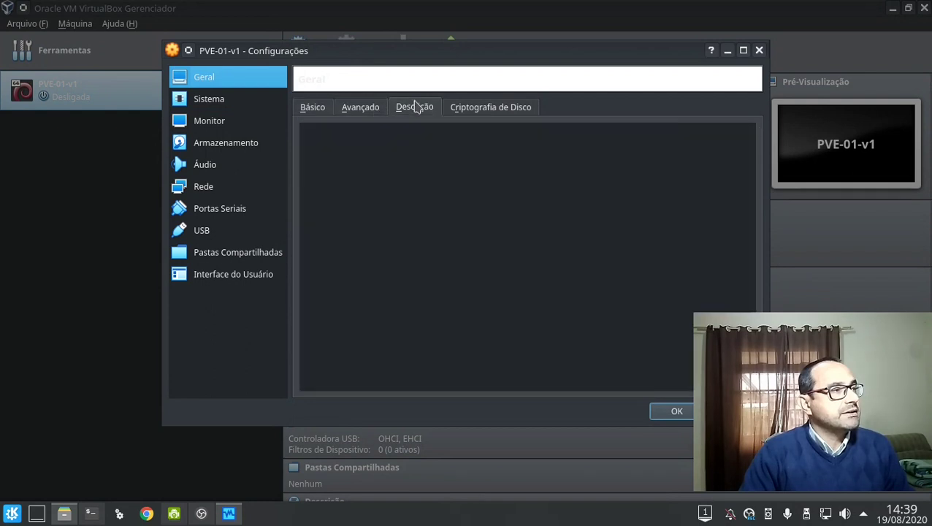
{"action": "left_click", "coordinate": [491, 105]}
{"action": "left_click", "coordinate": [244, 102]}
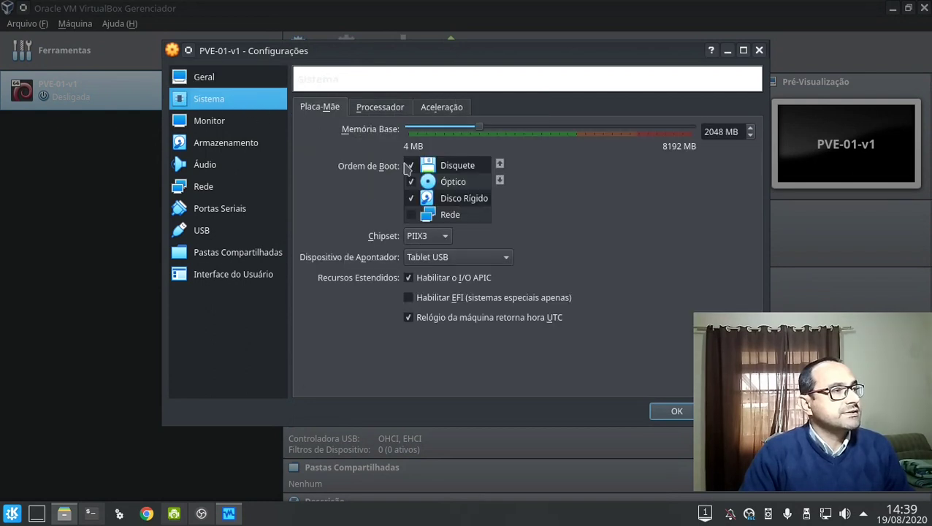
{"action": "left_click", "coordinate": [445, 165]}
{"action": "left_click", "coordinate": [500, 182]}
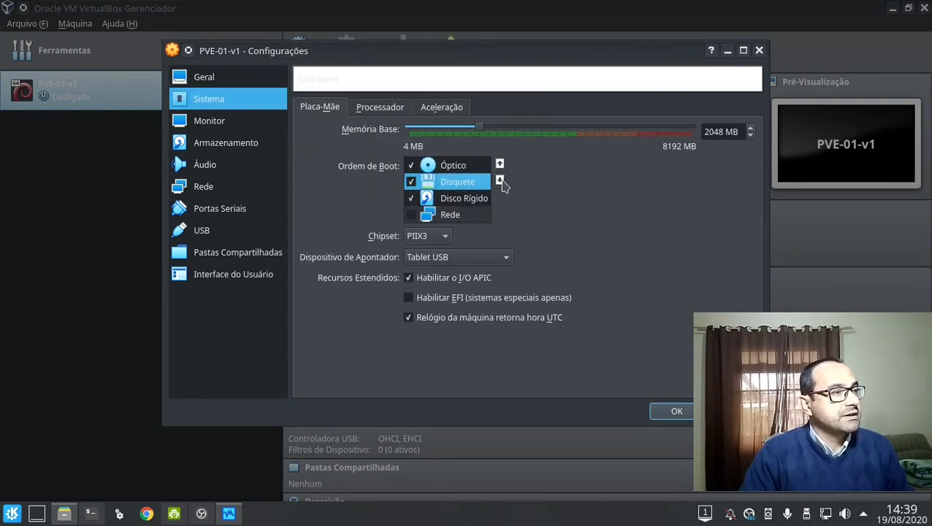
{"action": "left_click", "coordinate": [500, 181]}
Set 4 CPUs with PAE/NX enabled and lower video memory to 12 MB.
{"action": "left_click", "coordinate": [387, 107]}
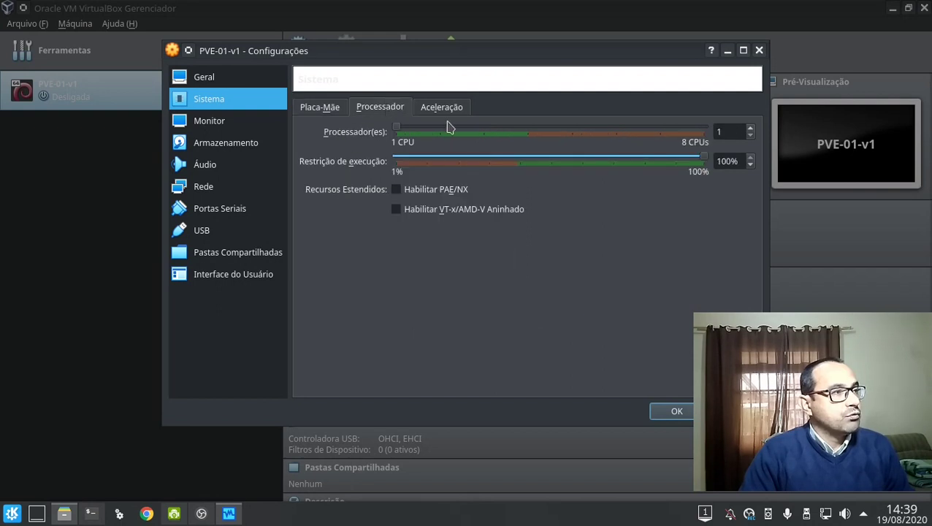
{"action": "left_click", "coordinate": [526, 129]}
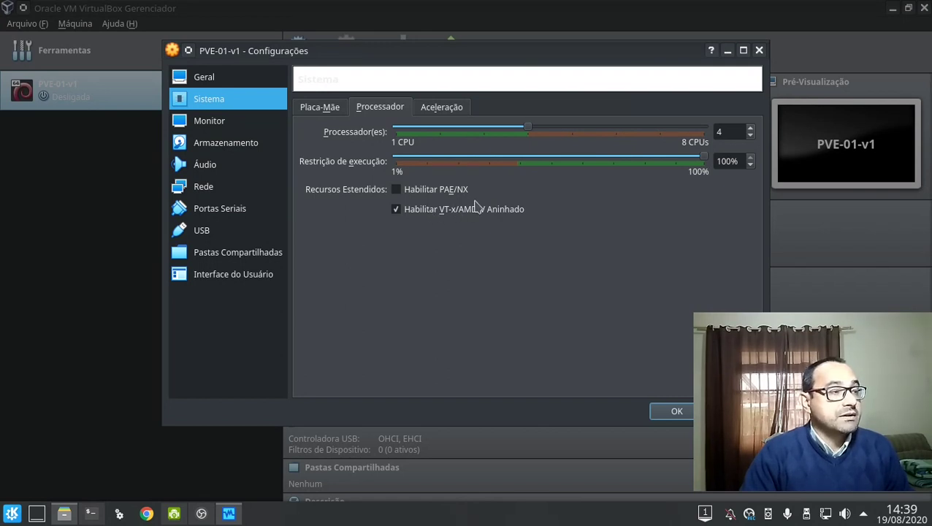
{"action": "left_click", "coordinate": [411, 196]}
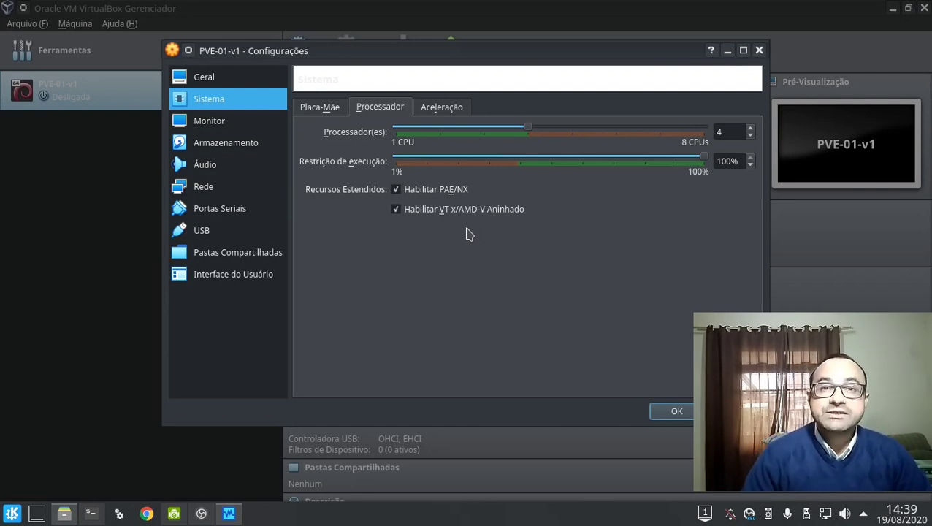
{"action": "left_click", "coordinate": [270, 121]}
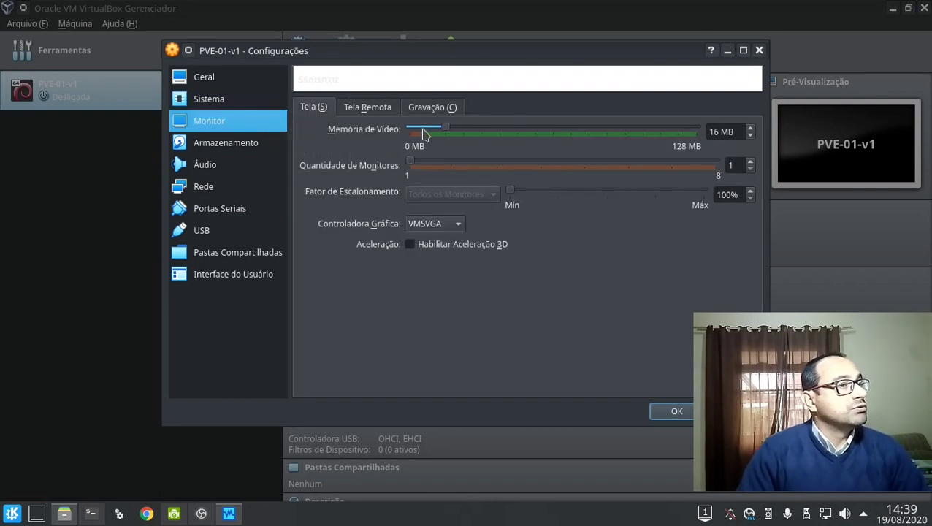
{"action": "left_click_drag", "start_coordinate": [435, 129], "coordinate": [433, 132]}
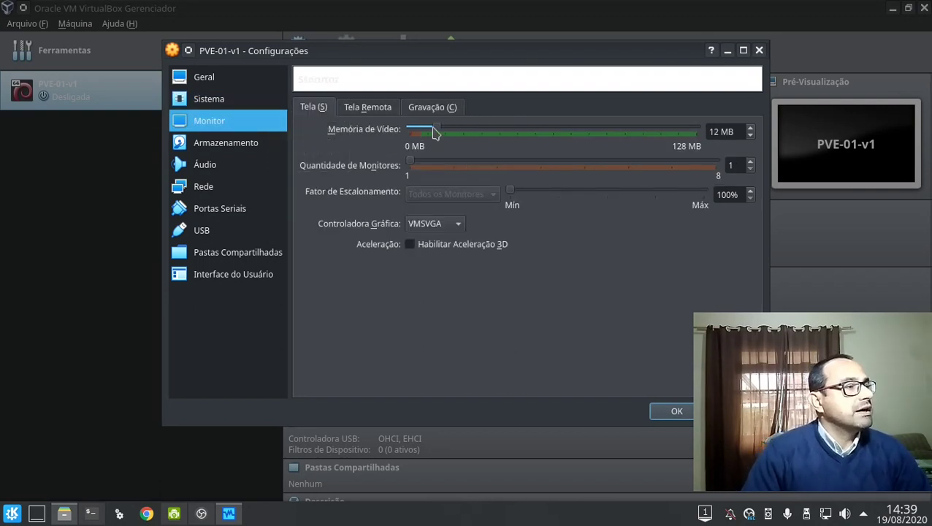
{"action": "left_click", "coordinate": [250, 162]}
{"action": "left_click", "coordinate": [246, 146]}
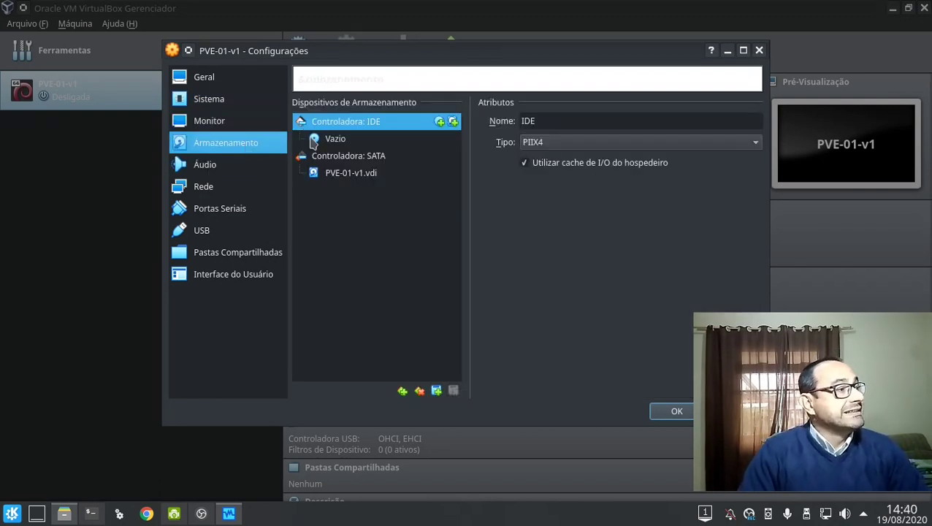
Load proxmox-ve_1.6-5261-4.iso from ISOS/pves-antigos into the empty IDE optical drive.
{"action": "left_click_drag", "start_coordinate": [314, 138], "coordinate": [752, 130]}
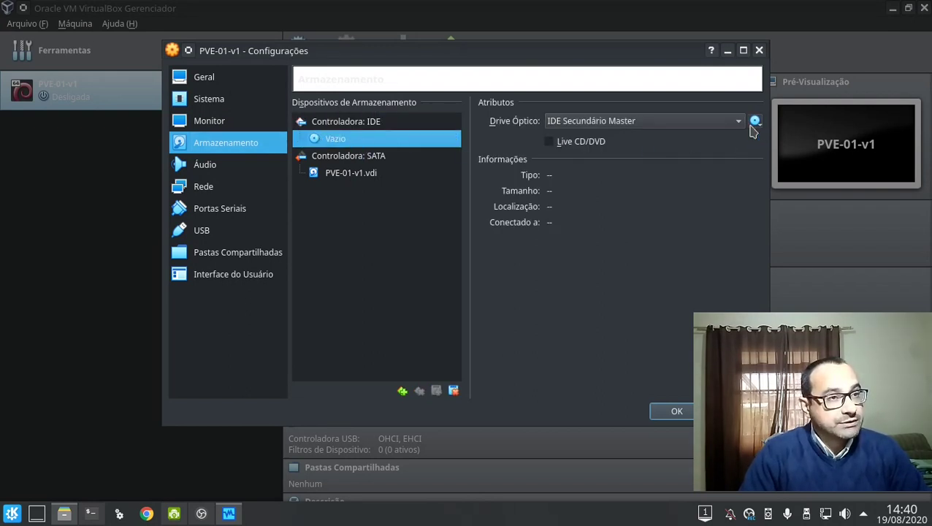
{"action": "left_click", "coordinate": [753, 125]}
{"action": "left_click", "coordinate": [749, 154]}
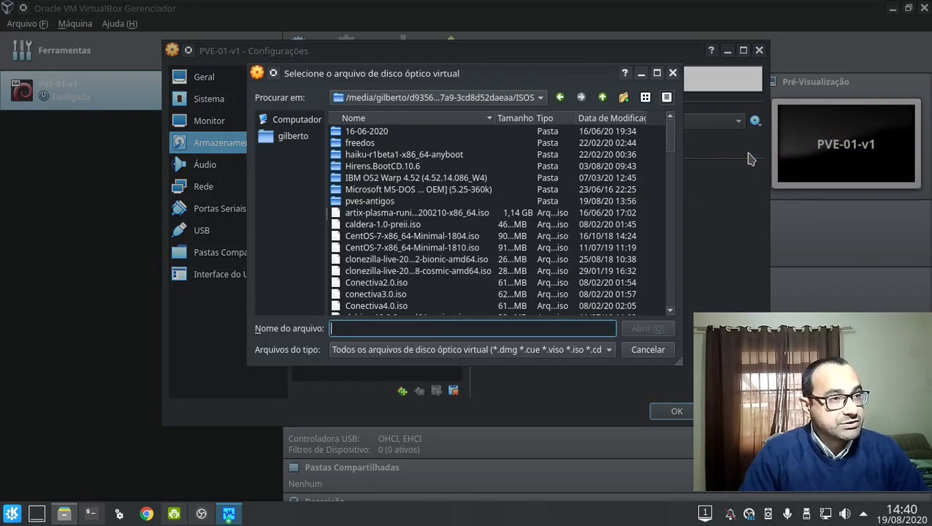
{"action": "left_click", "coordinate": [292, 122]}
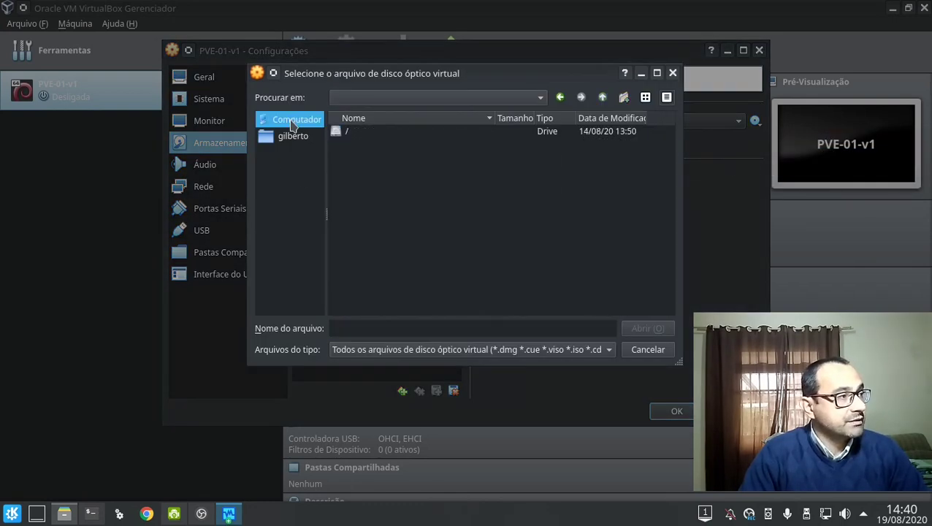
{"action": "double_click", "coordinate": [340, 132]}
{"action": "double_click", "coordinate": [365, 225]}
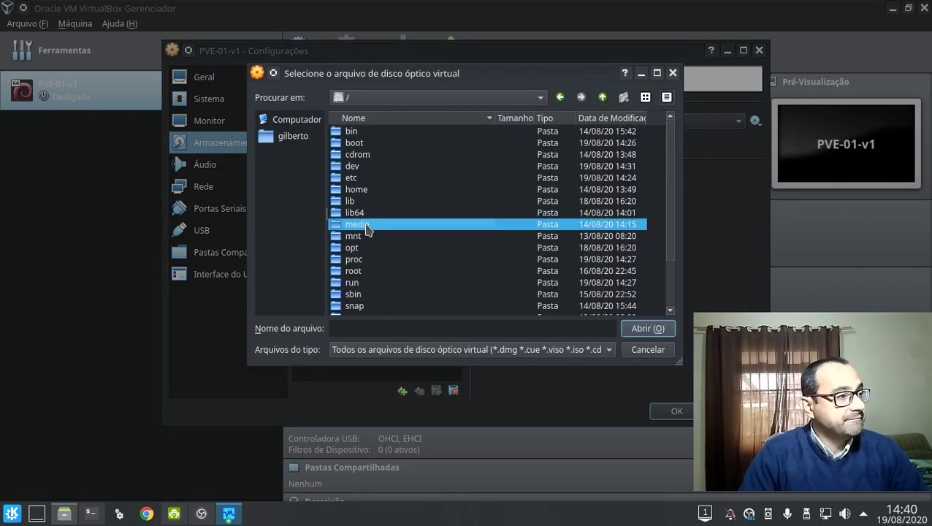
{"action": "double_click", "coordinate": [365, 132]}
{"action": "double_click", "coordinate": [370, 133]}
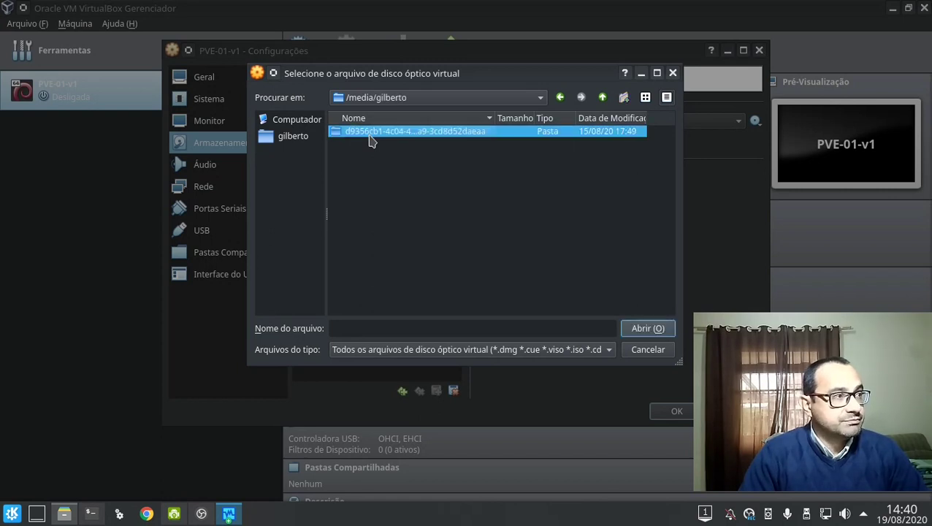
{"action": "double_click", "coordinate": [353, 201]}
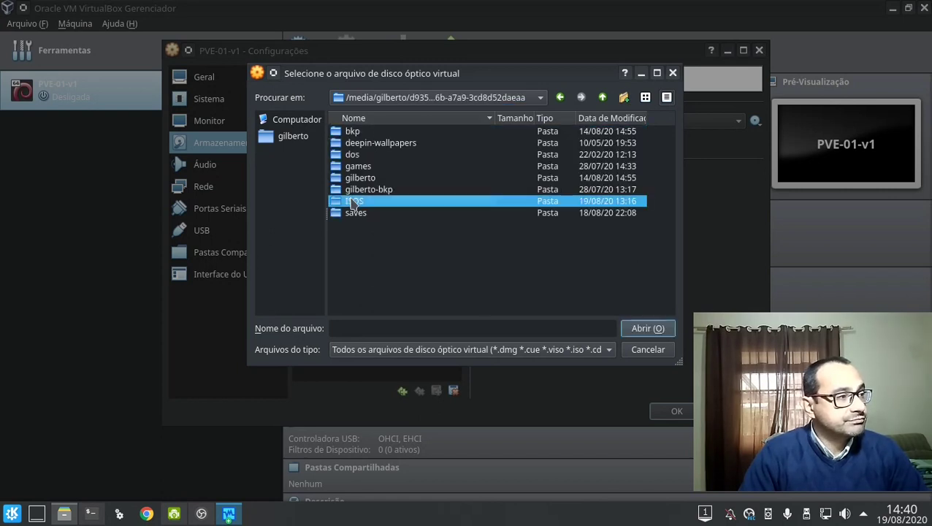
{"action": "double_click", "coordinate": [383, 202]}
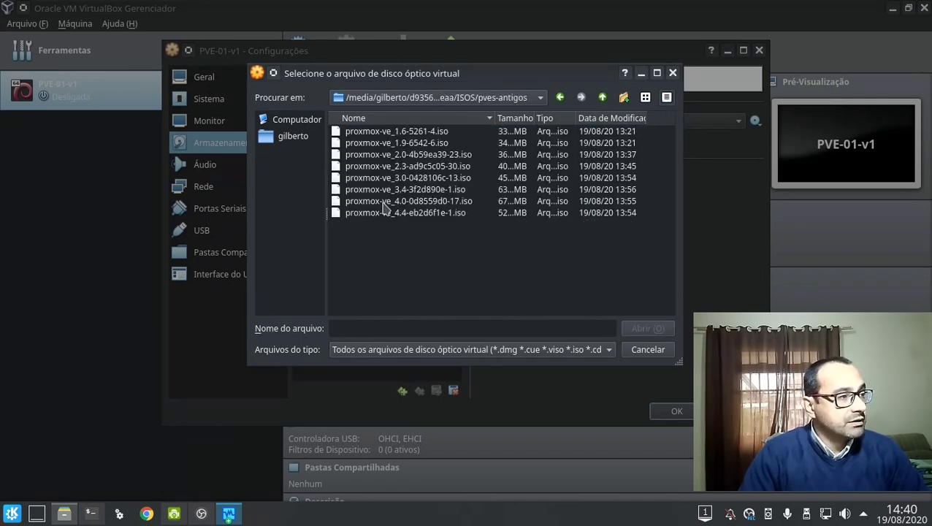
{"action": "left_click", "coordinate": [424, 136]}
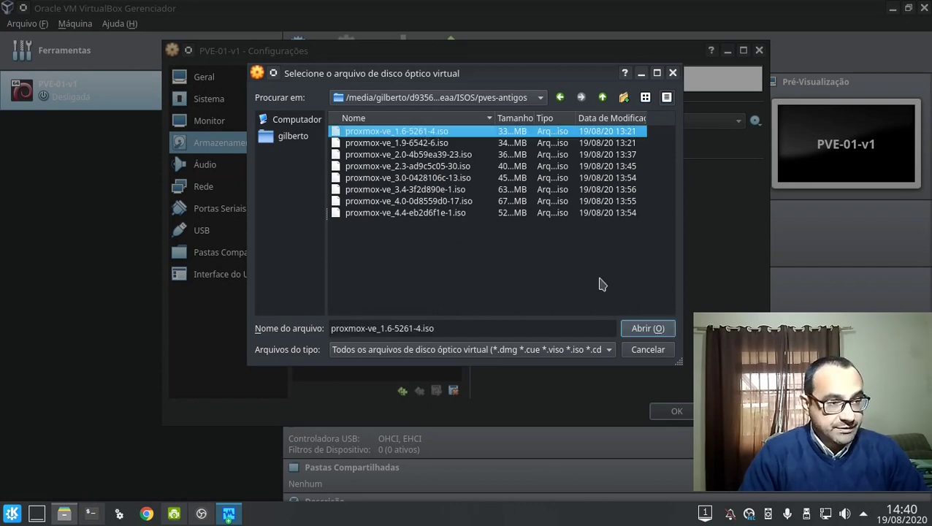
{"action": "left_click", "coordinate": [627, 330]}
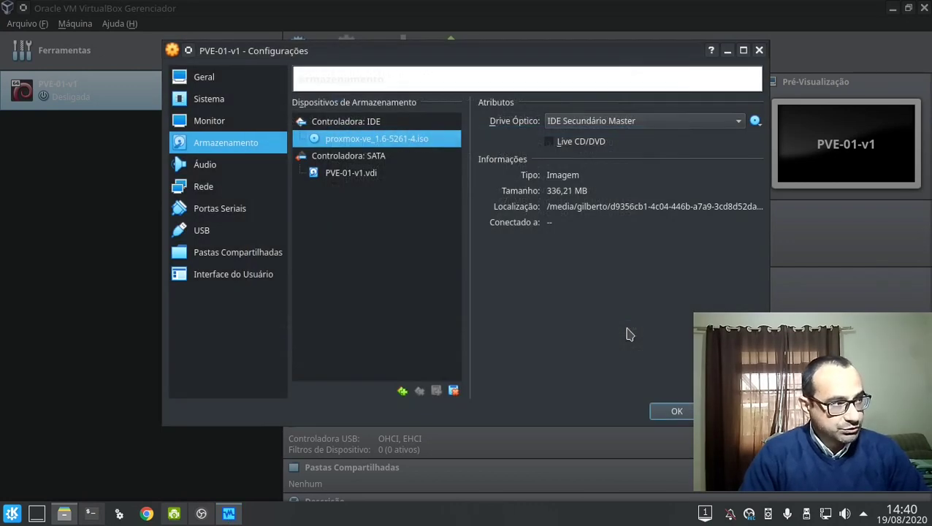
{"action": "left_click", "coordinate": [274, 166]}
Disable audio, bridge adapter 1 with promiscuous mode Permitir Tudo, and save the settings.
{"action": "left_click", "coordinate": [318, 107]}
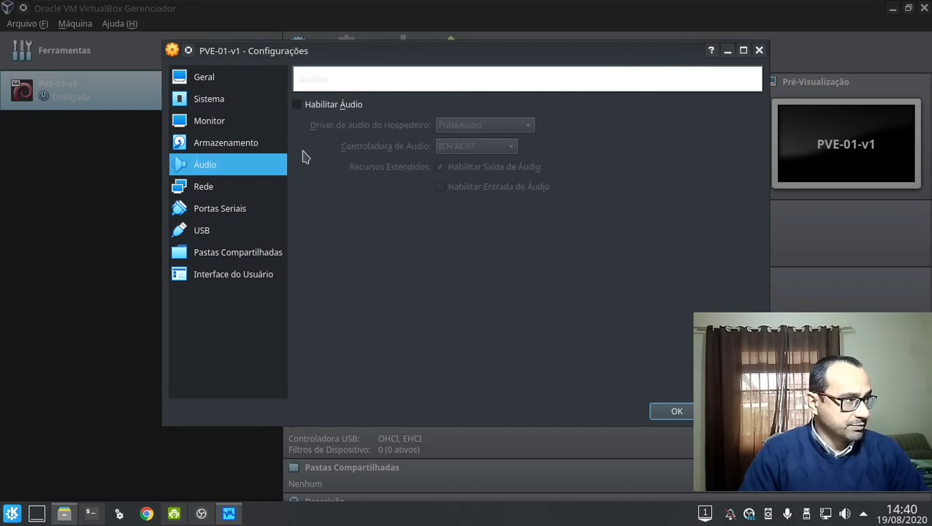
{"action": "left_click", "coordinate": [285, 187]}
{"action": "left_click", "coordinate": [398, 151]}
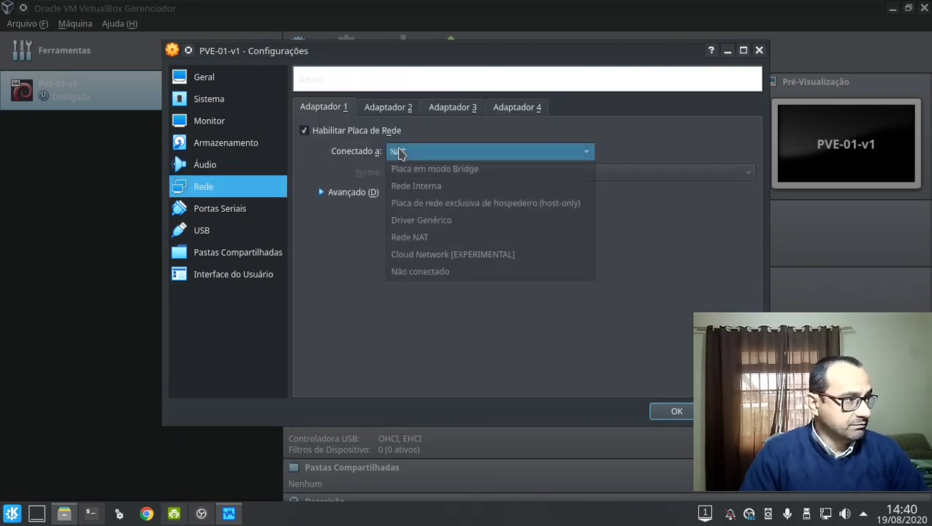
{"action": "left_click", "coordinate": [512, 173]}
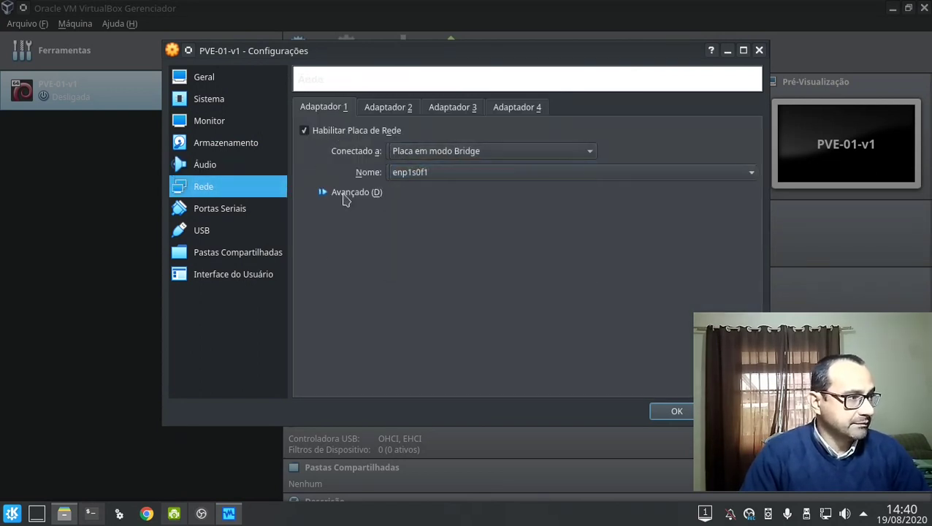
{"action": "left_click", "coordinate": [343, 193]}
{"action": "left_click", "coordinate": [420, 232]}
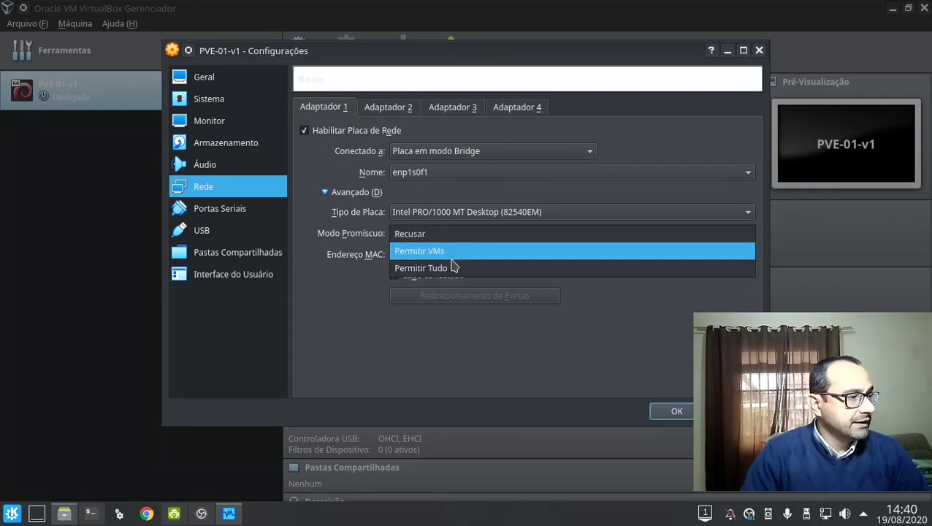
{"action": "left_click", "coordinate": [453, 267]}
{"action": "left_click", "coordinate": [674, 412]}
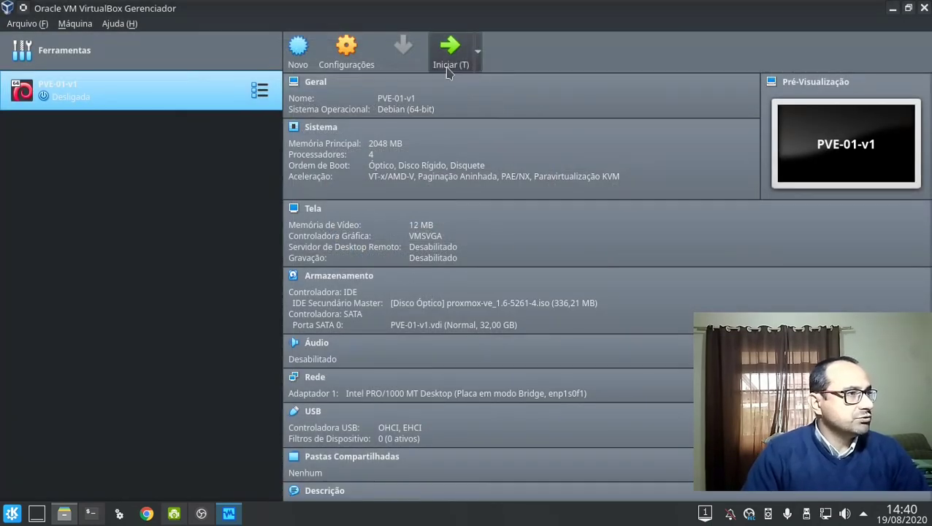
Start PVE-01-v1 with proxmox-ve_1.6-5261-4.iso chosen as the boot disk.
{"action": "left_click", "coordinate": [448, 71]}
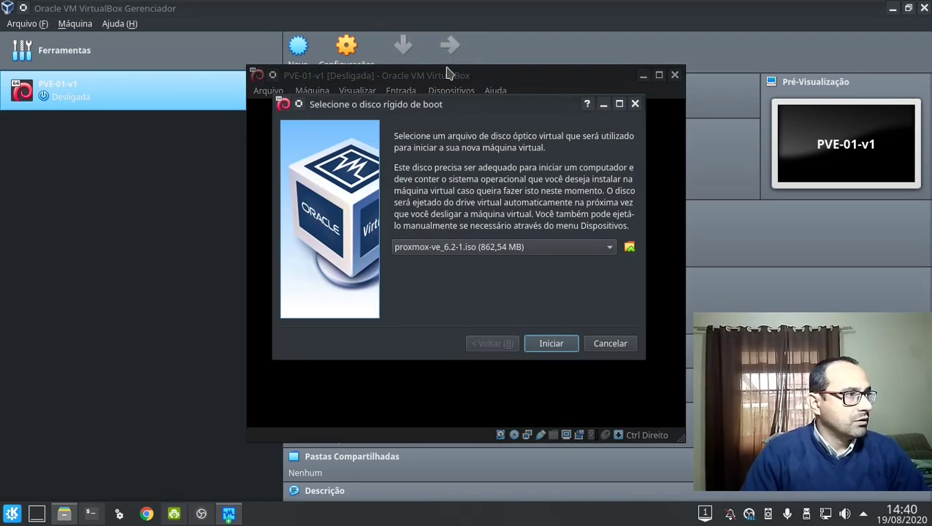
{"action": "left_click", "coordinate": [557, 245]}
{"action": "left_click", "coordinate": [556, 265]}
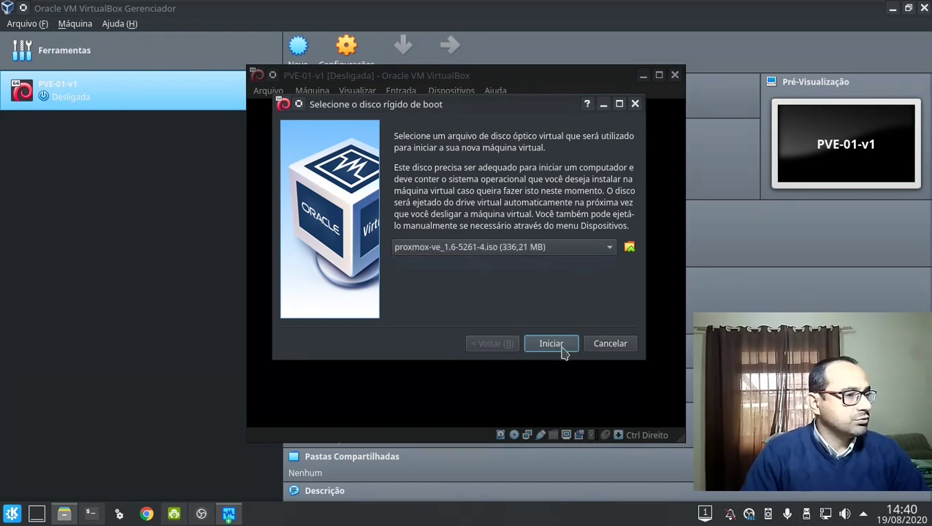
{"action": "left_click", "coordinate": [561, 346]}
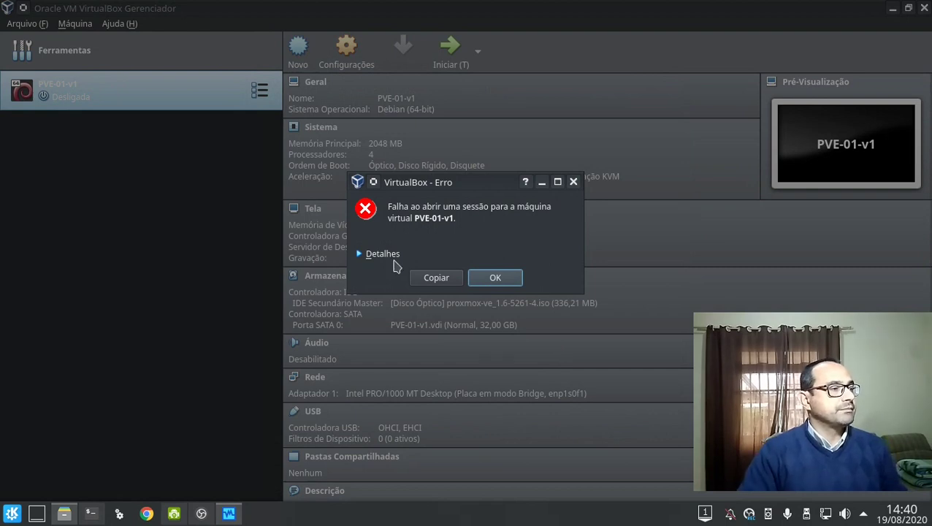
Dismiss the startup error and switch off the USB 2.0 controller, keeping only OHCI.
{"action": "left_click", "coordinate": [395, 254]}
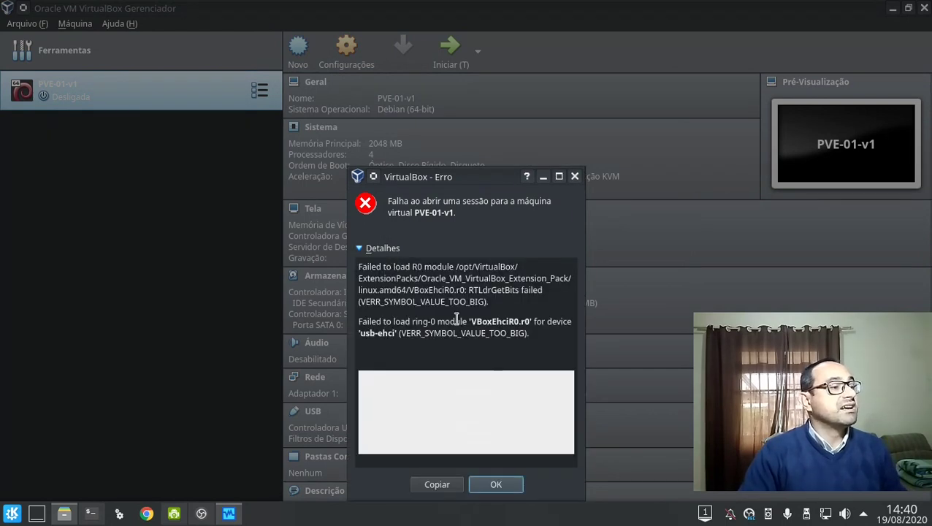
{"action": "left_click", "coordinate": [483, 484]}
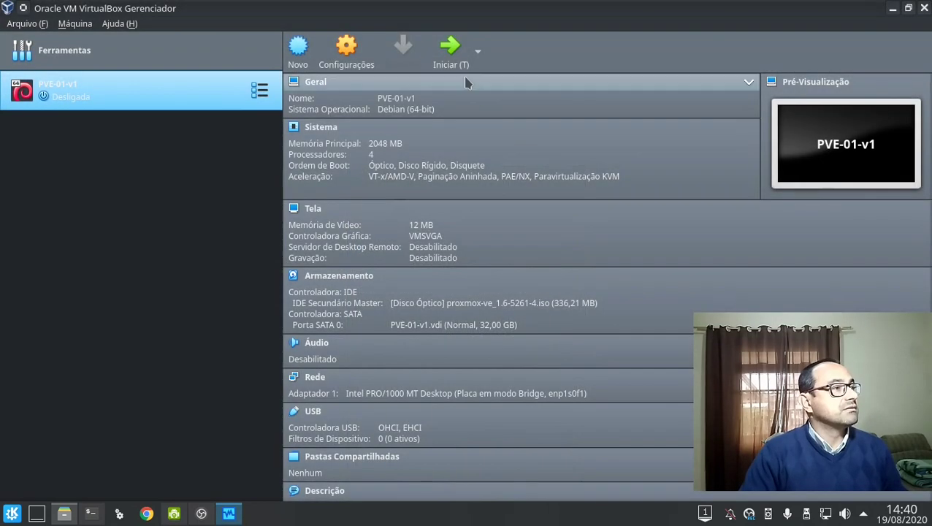
{"action": "left_click", "coordinate": [372, 57]}
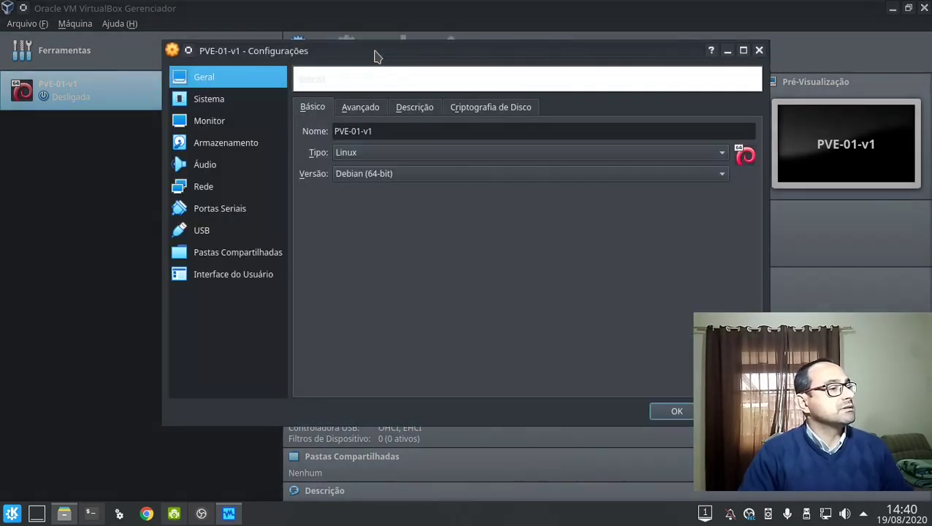
{"action": "left_click", "coordinate": [252, 230]}
{"action": "left_click", "coordinate": [361, 107]}
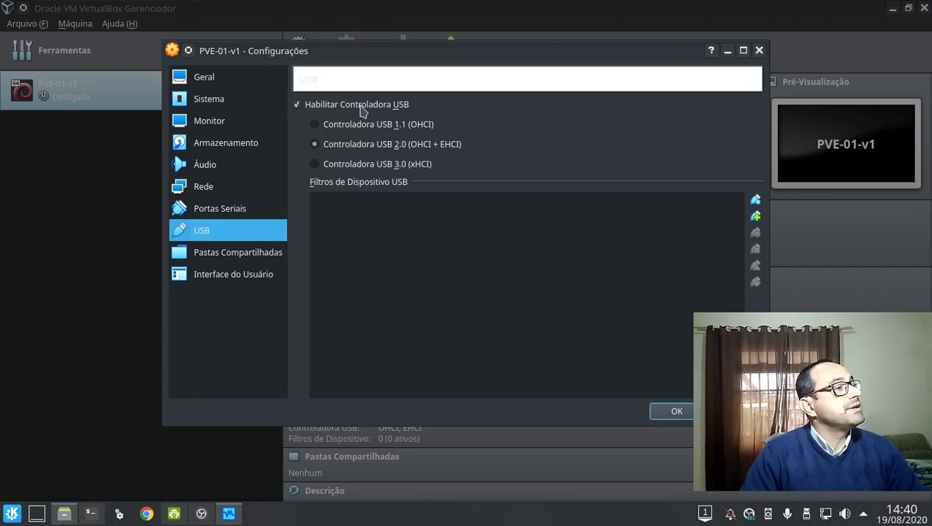
{"action": "left_click", "coordinate": [668, 413]}
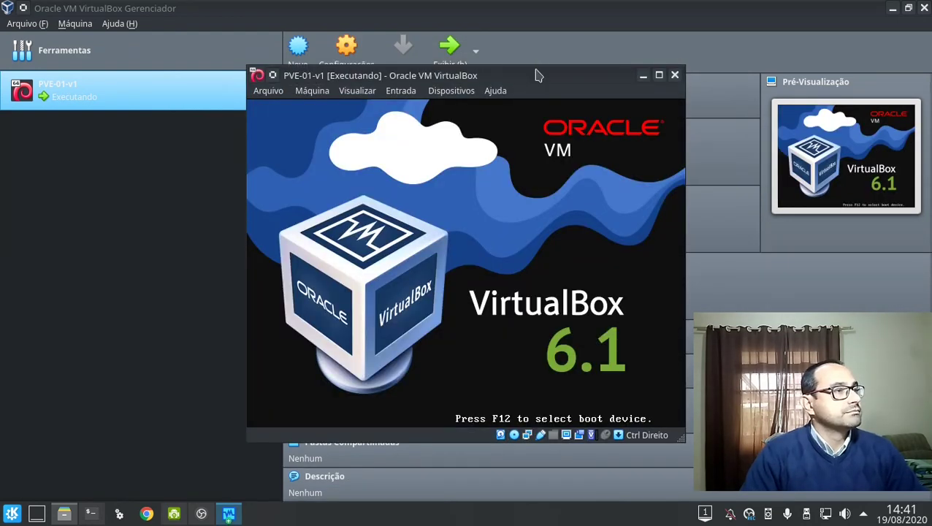
Resize the running VM window, then leave full-screen with Host+F.
{"action": "double_click", "coordinate": [536, 75]}
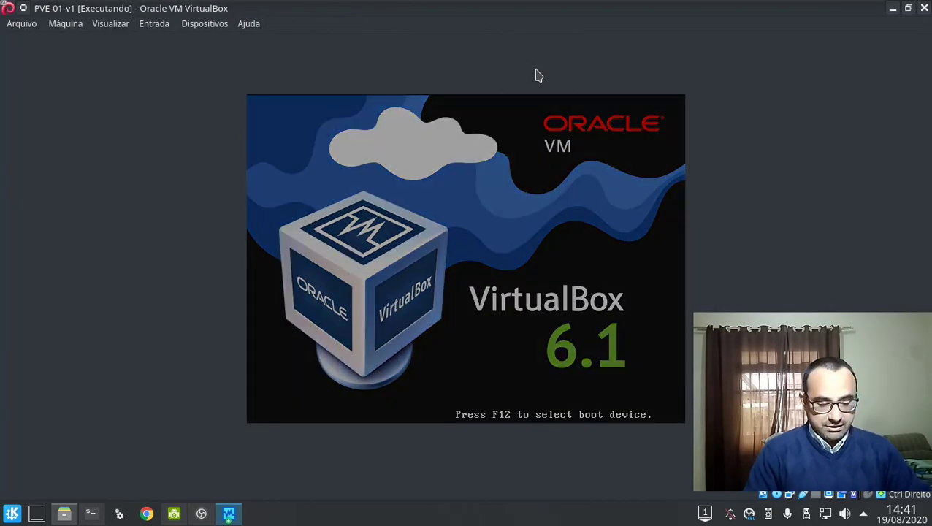
{"action": "double_click", "coordinate": [537, 76]}
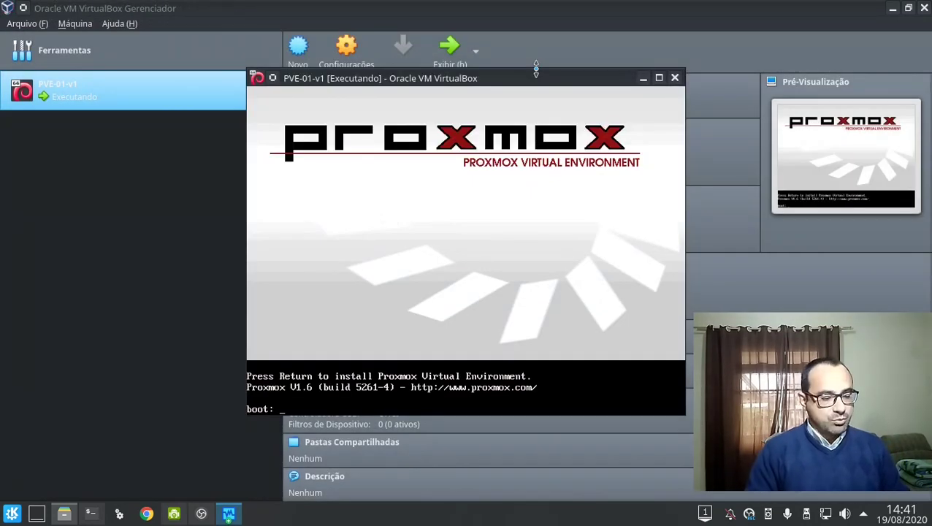
{"action": "left_click", "coordinate": [658, 76]}
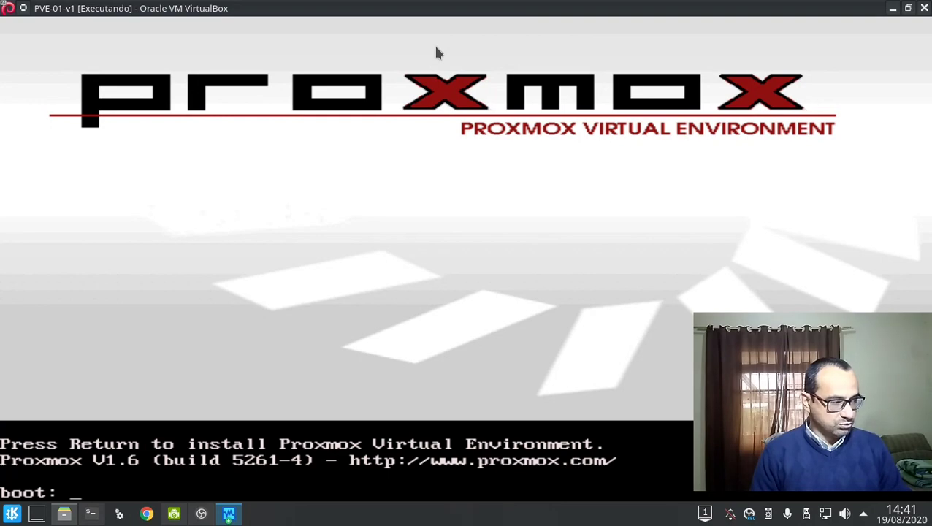
{"action": "key", "text": "ctrl+f"}
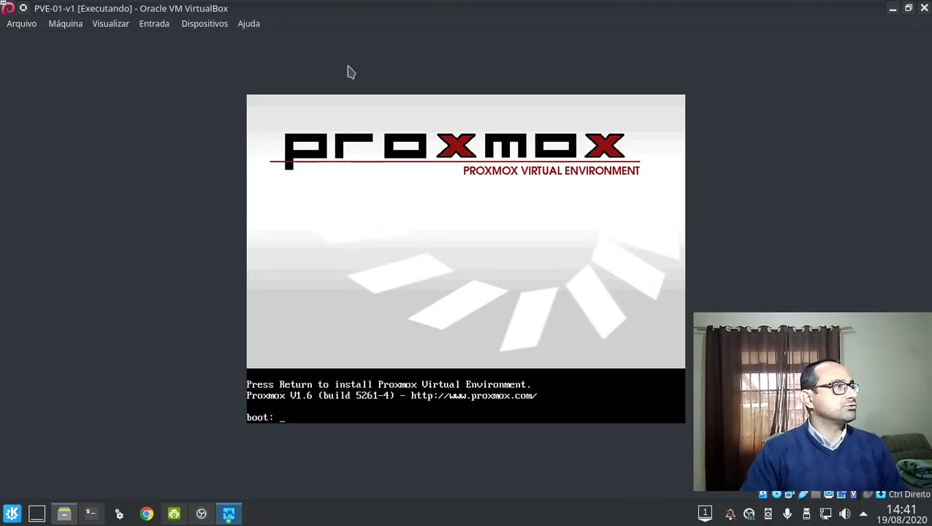
Switch to Modo Tela Cheia with the notice suppressed, and capture keyboard and mouse.
{"action": "left_click", "coordinate": [108, 27]}
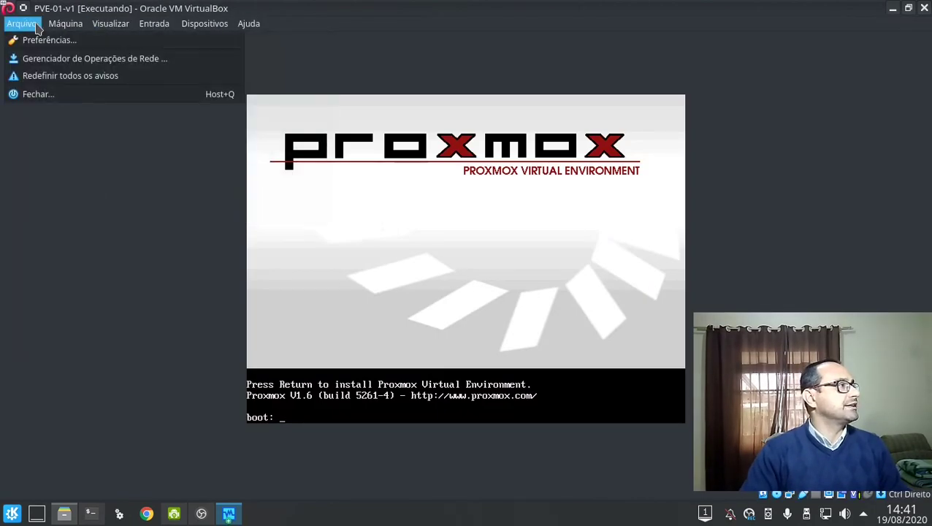
{"action": "left_click", "coordinate": [100, 41]}
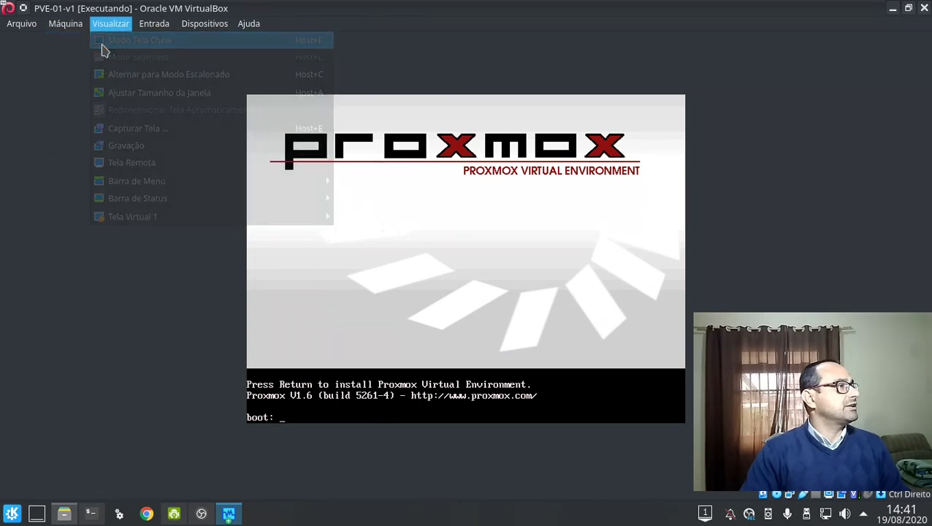
{"action": "left_click", "coordinate": [449, 278]}
{"action": "left_click", "coordinate": [439, 306]}
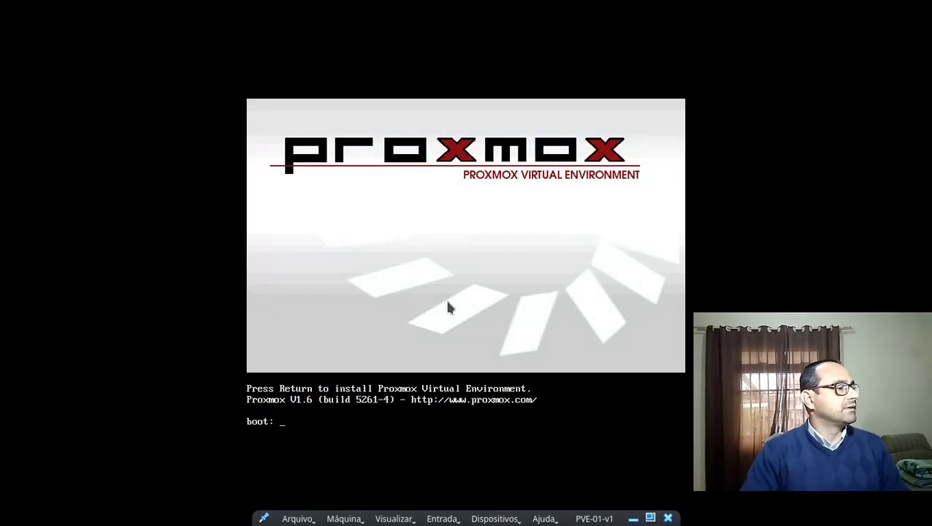
{"action": "left_click", "coordinate": [447, 306]}
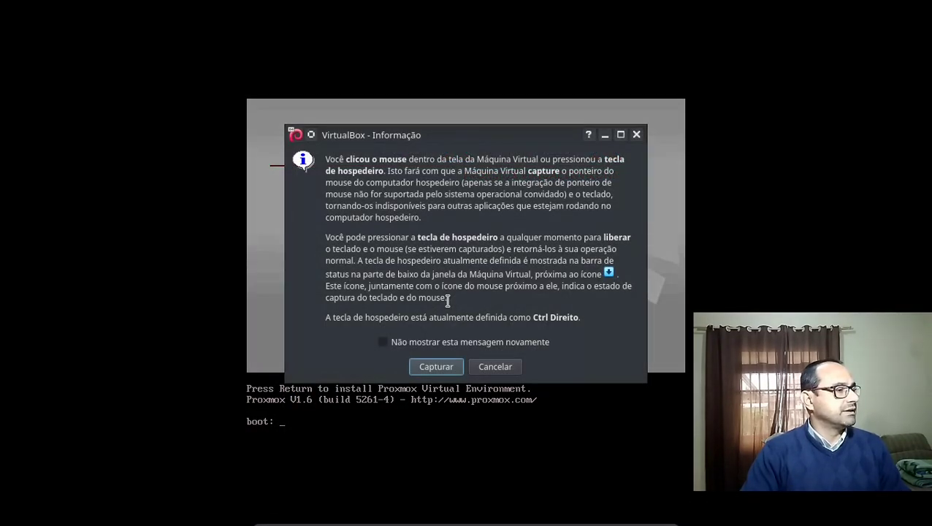
{"action": "left_click", "coordinate": [453, 367]}
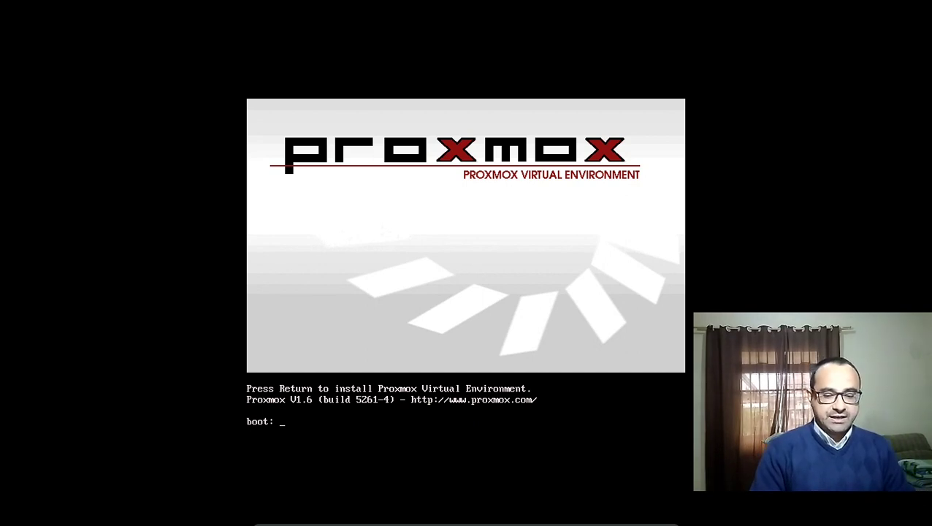
Boot the Proxmox installer, scroll through and accept the licence, then continue with Next.
{"action": "key", "text": "Return"}
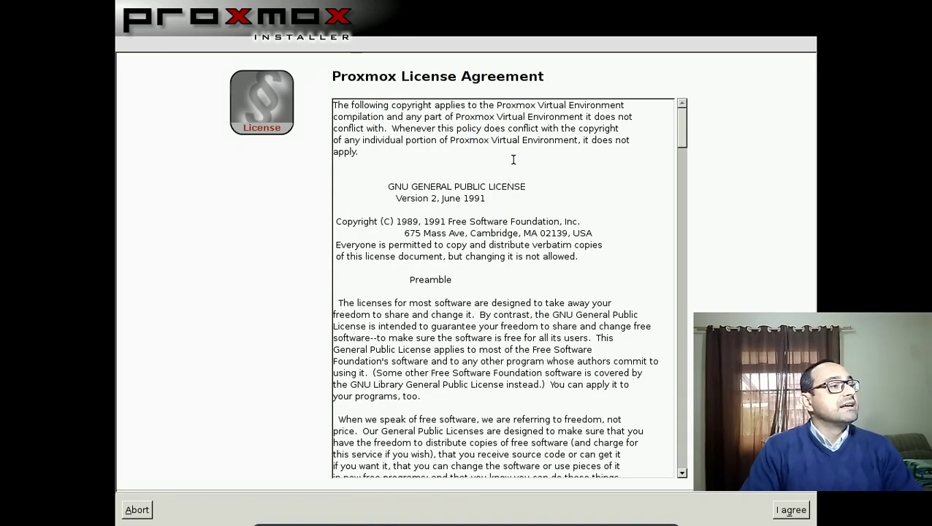
{"action": "scroll", "coordinate": [497, 178], "scroll_direction": "down", "scroll_amount": 20}
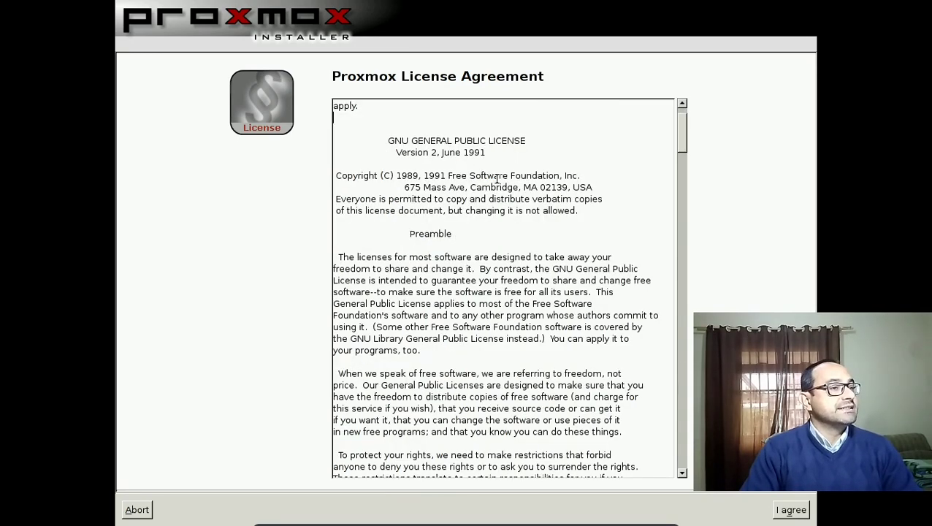
{"action": "scroll", "coordinate": [497, 179], "scroll_direction": "down", "scroll_amount": 20}
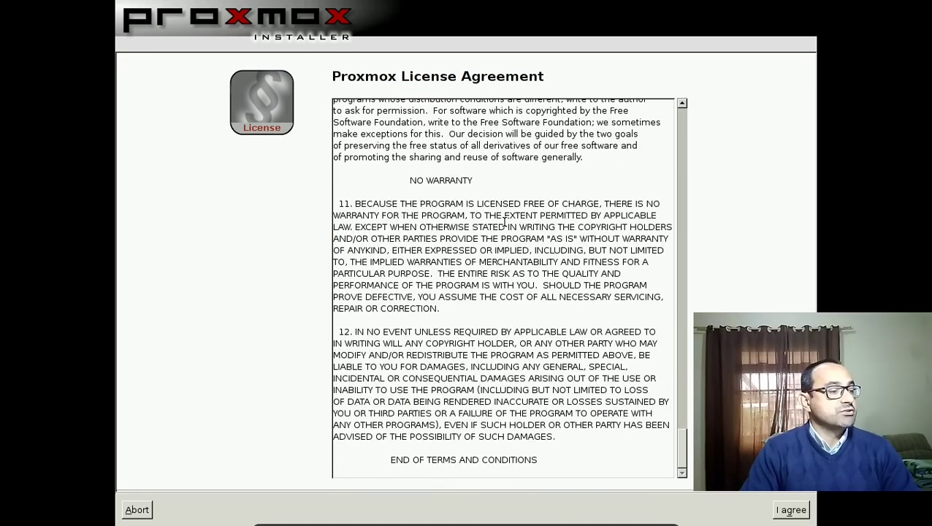
{"action": "left_click", "coordinate": [794, 510]}
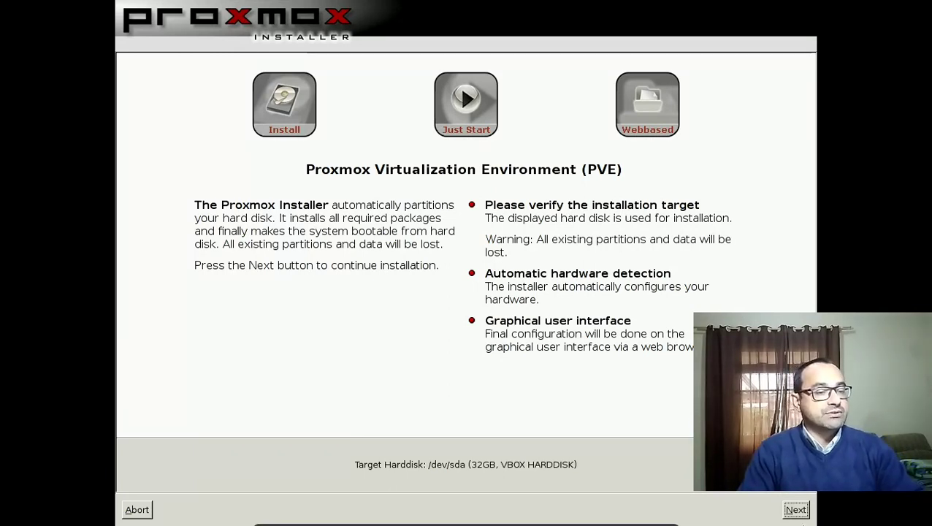
{"action": "left_click", "coordinate": [790, 515]}
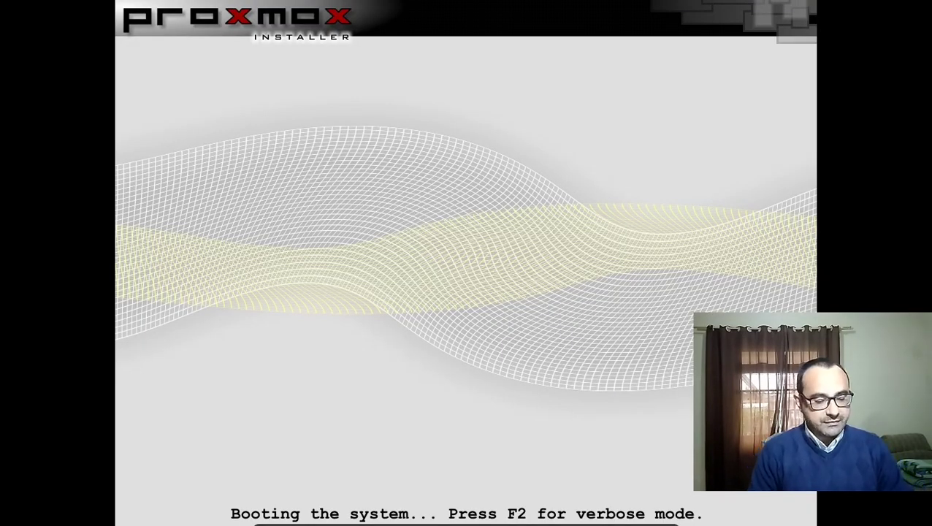
Leave full screen and shut down PVE-01-v1 with 'Desligar a máquina'.
{"action": "key", "text": "Control_R+f"}
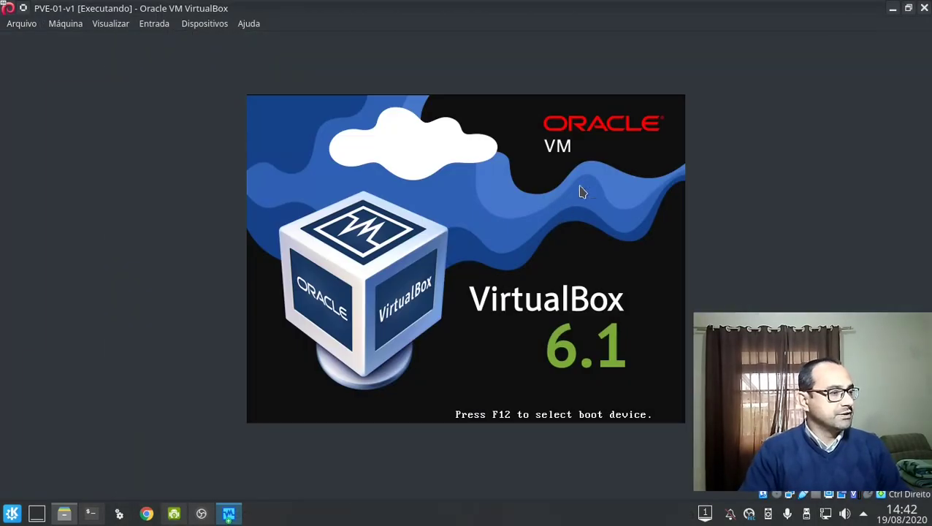
{"action": "left_click", "coordinate": [924, 9]}
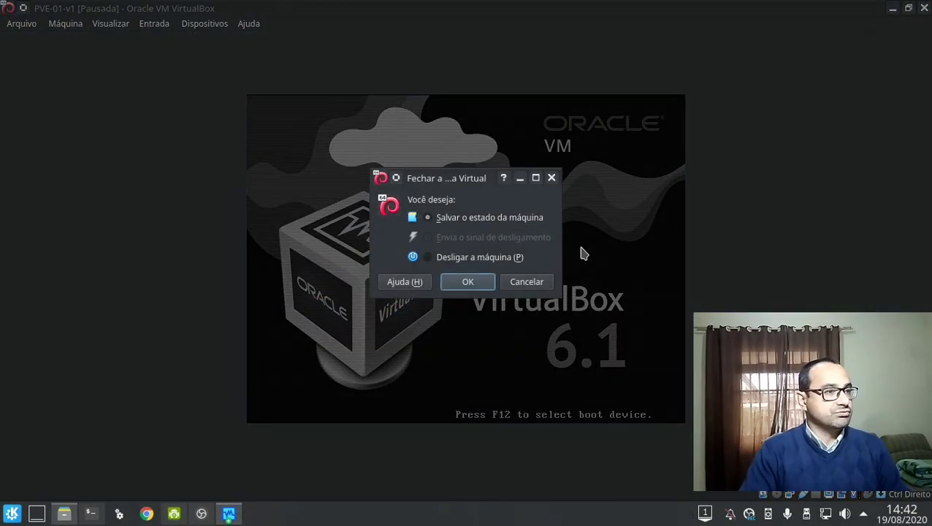
{"action": "left_click", "coordinate": [467, 259]}
{"action": "left_click", "coordinate": [467, 282]}
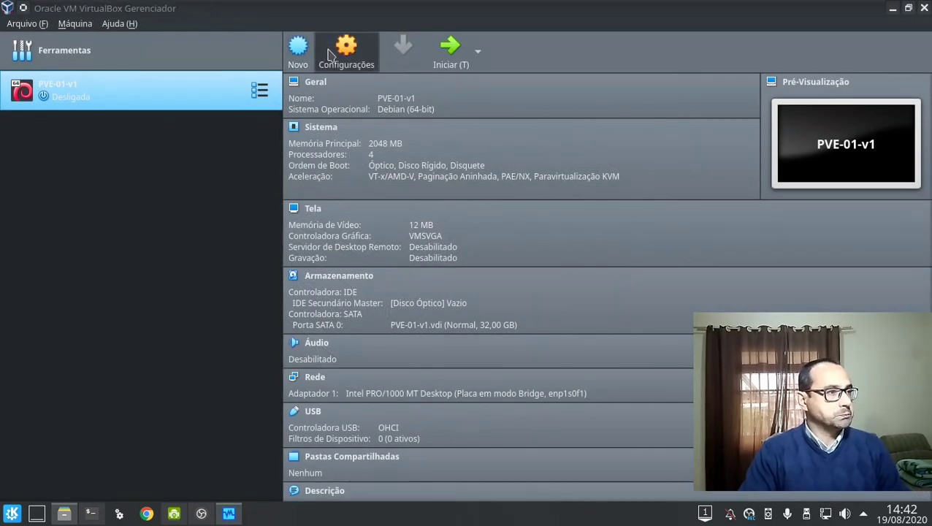
Create a new 8,00 GB VDI disk PVE-01-v1_1.vdi on the VM's SATA controller.
{"action": "left_click", "coordinate": [327, 56]}
{"action": "left_click", "coordinate": [256, 145]}
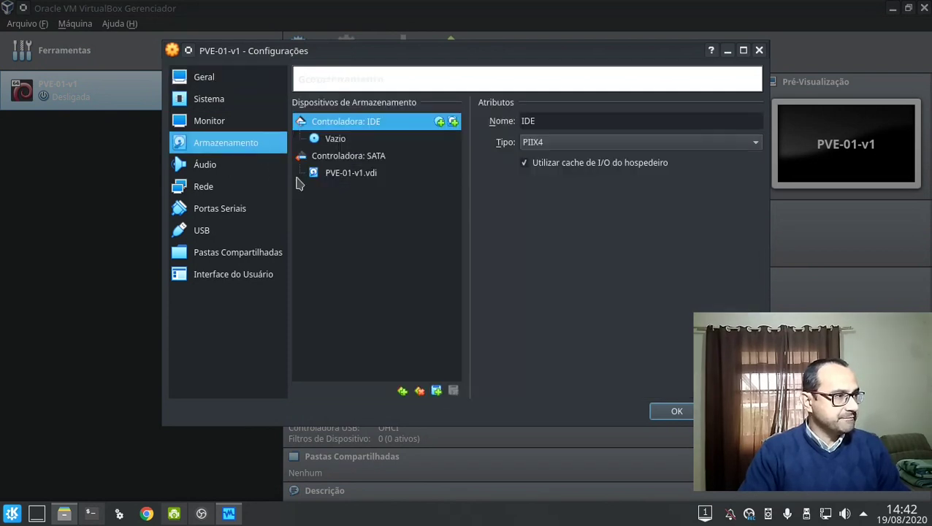
{"action": "left_click", "coordinate": [398, 160]}
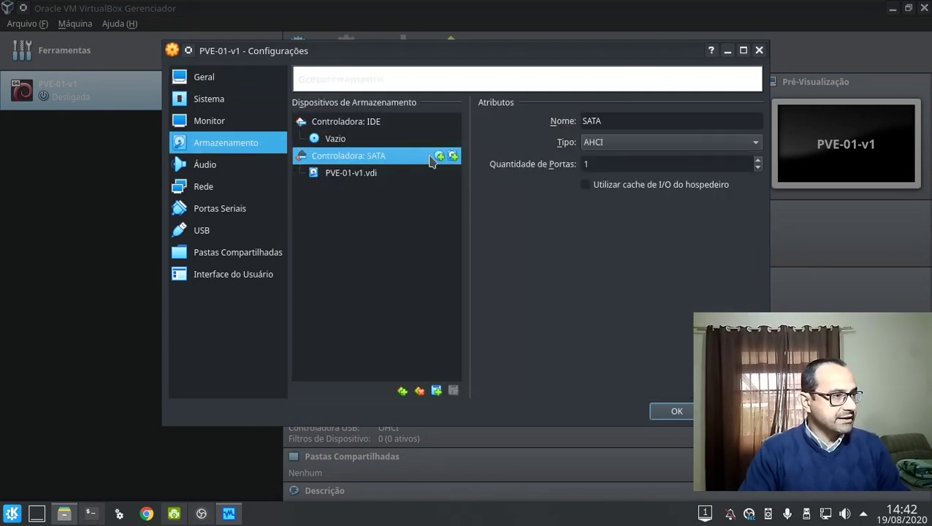
{"action": "left_click", "coordinate": [453, 156]}
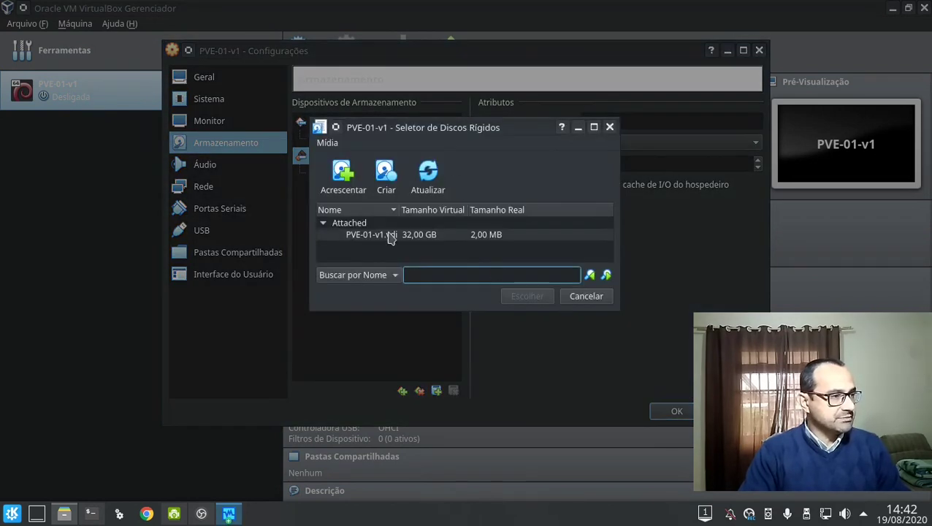
{"action": "left_click", "coordinate": [376, 171]}
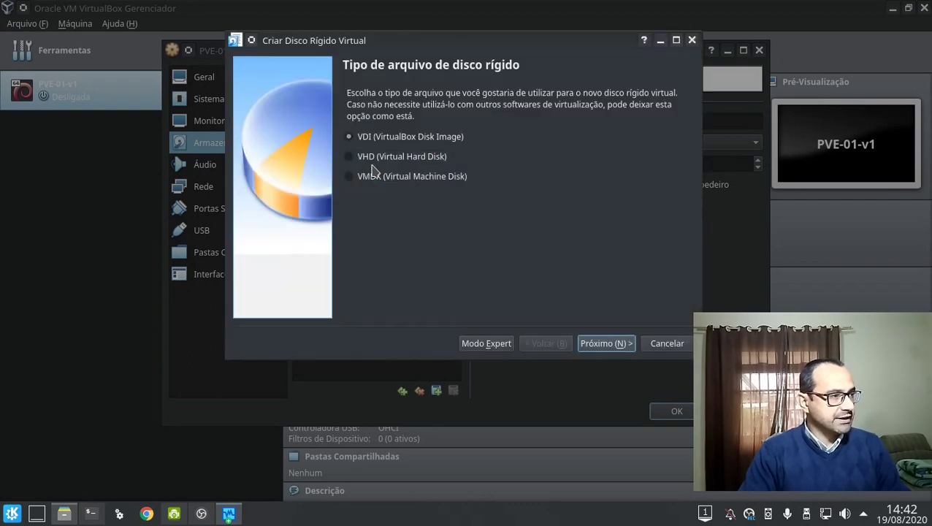
{"action": "left_click", "coordinate": [632, 344]}
{"action": "left_click", "coordinate": [630, 344]}
{"action": "left_click", "coordinate": [604, 344]}
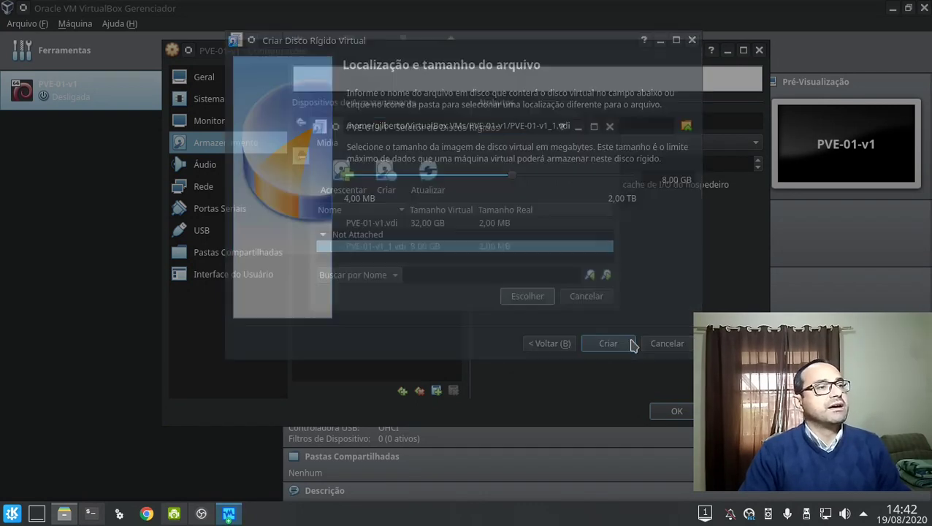
Leave PVE-01-v1_1.vdi unattached and close the disk selector and VM settings.
{"action": "left_click", "coordinate": [594, 128]}
{"action": "left_click", "coordinate": [150, 143]}
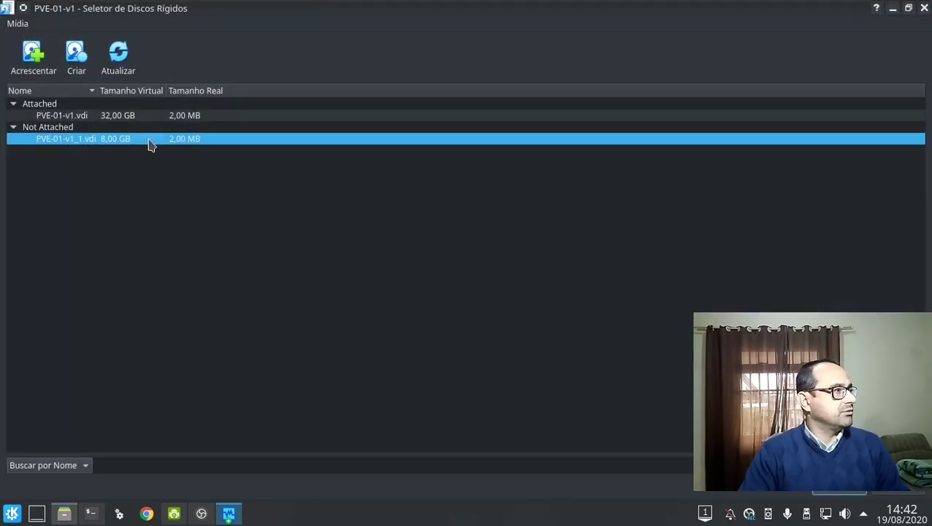
{"action": "right_click", "coordinate": [149, 140]}
{"action": "left_click", "coordinate": [157, 132]}
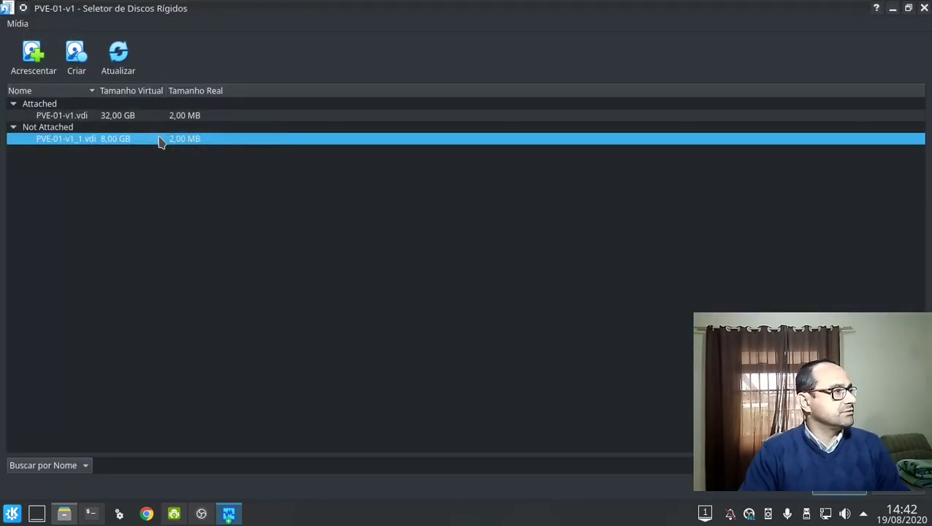
{"action": "right_click", "coordinate": [160, 141]}
{"action": "left_click", "coordinate": [152, 214]}
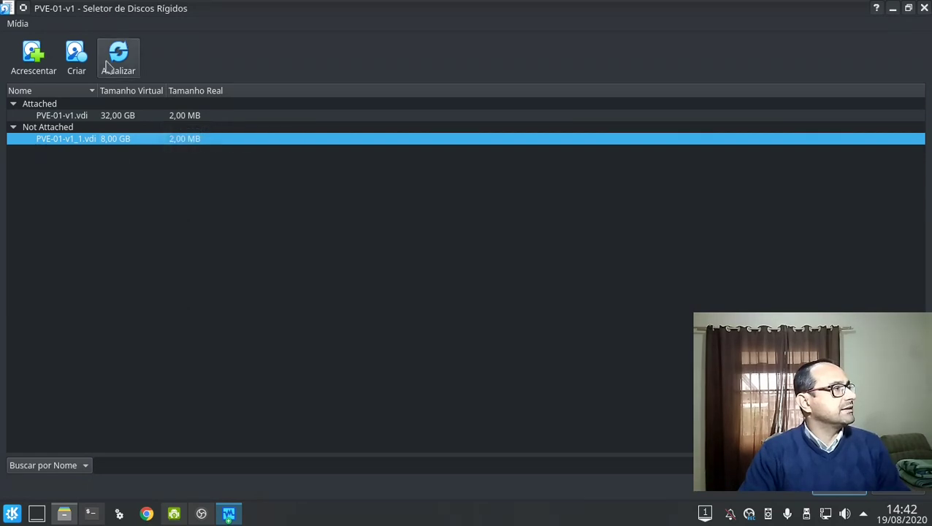
{"action": "left_click", "coordinate": [21, 25]}
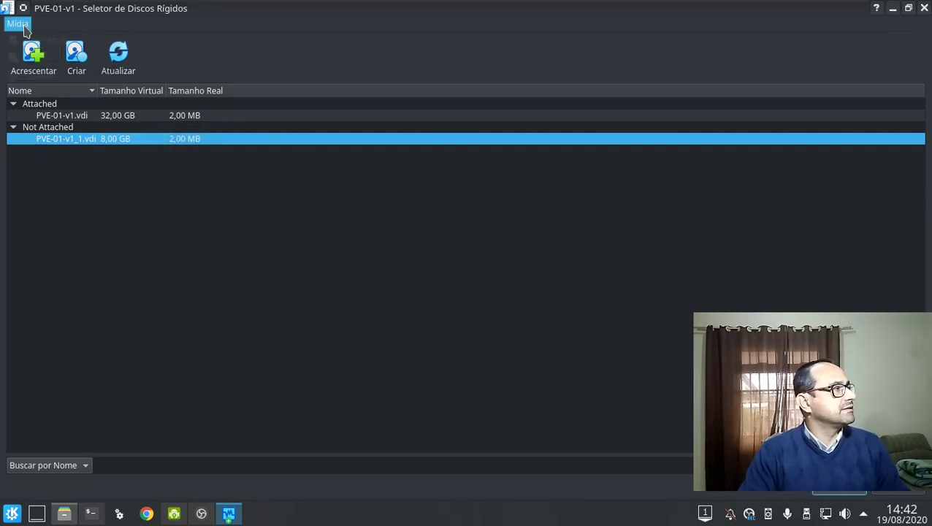
{"action": "left_click", "coordinate": [228, 360]}
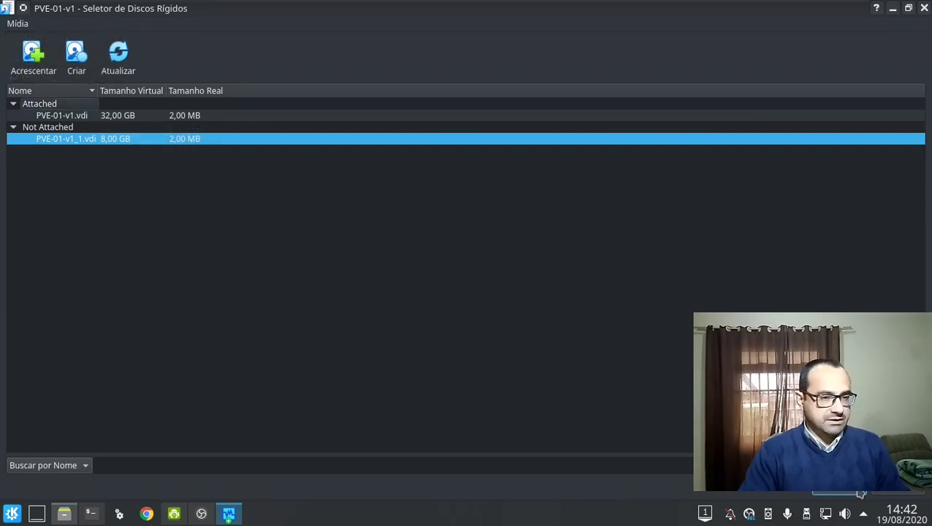
{"action": "left_click", "coordinate": [917, 495]}
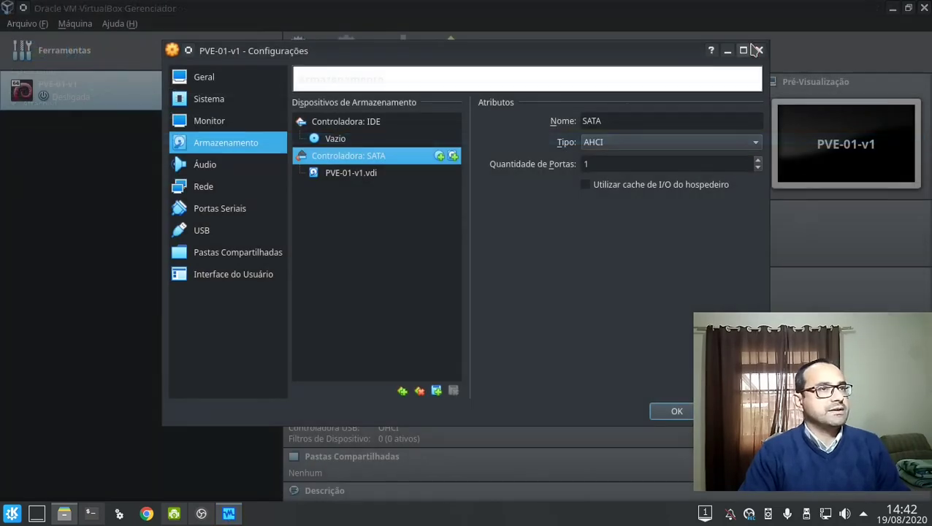
{"action": "left_click", "coordinate": [706, 46]}
Resize PVE-01-v1_1.vdi to 40,00 GB in the Virtual Media Manager, apply, and close.
{"action": "left_click", "coordinate": [27, 23]}
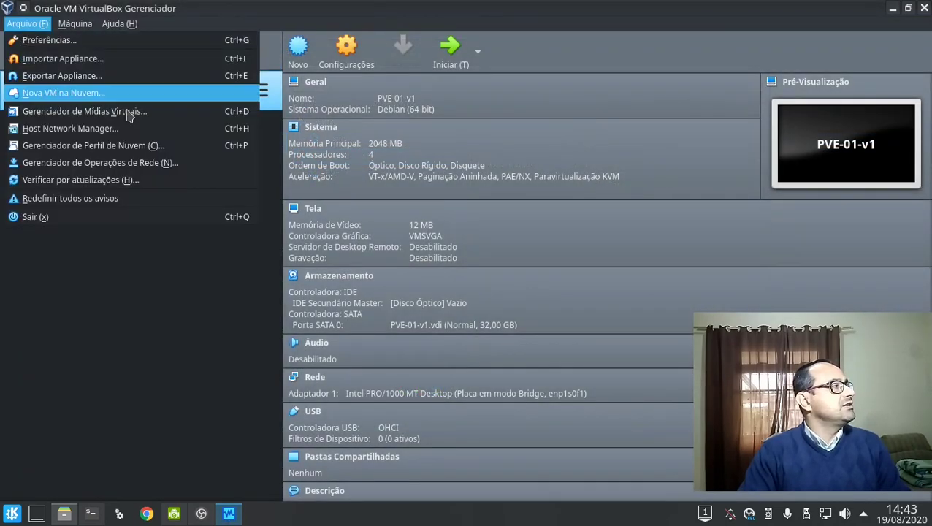
{"action": "left_click", "coordinate": [201, 113]}
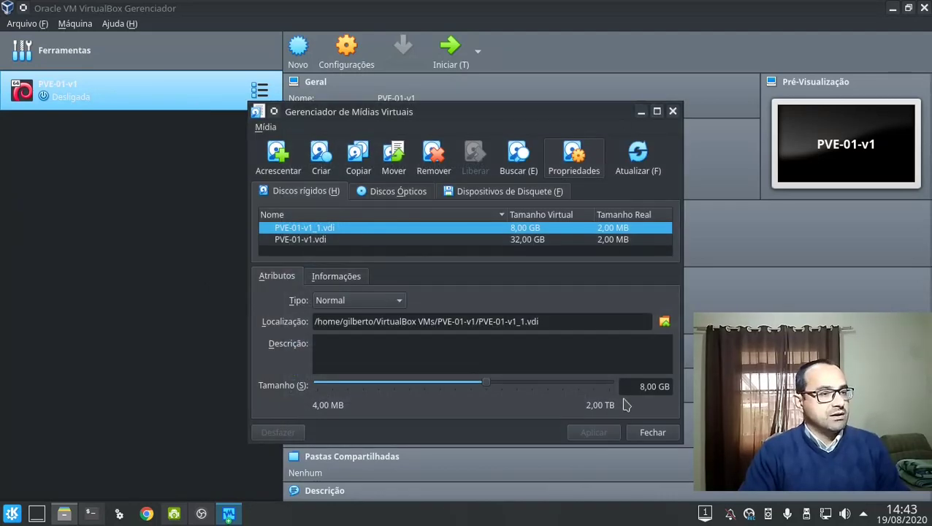
{"action": "left_click", "coordinate": [590, 388]}
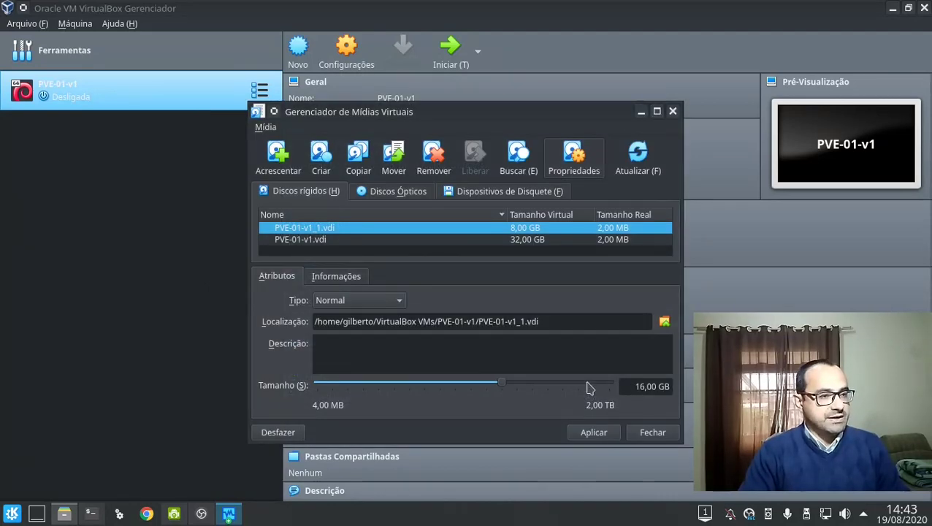
{"action": "left_click", "coordinate": [590, 388]}
{"action": "left_click", "coordinate": [590, 388]}
{"action": "scroll", "coordinate": [590, 388], "scroll_direction": "down", "scroll_amount": 1}
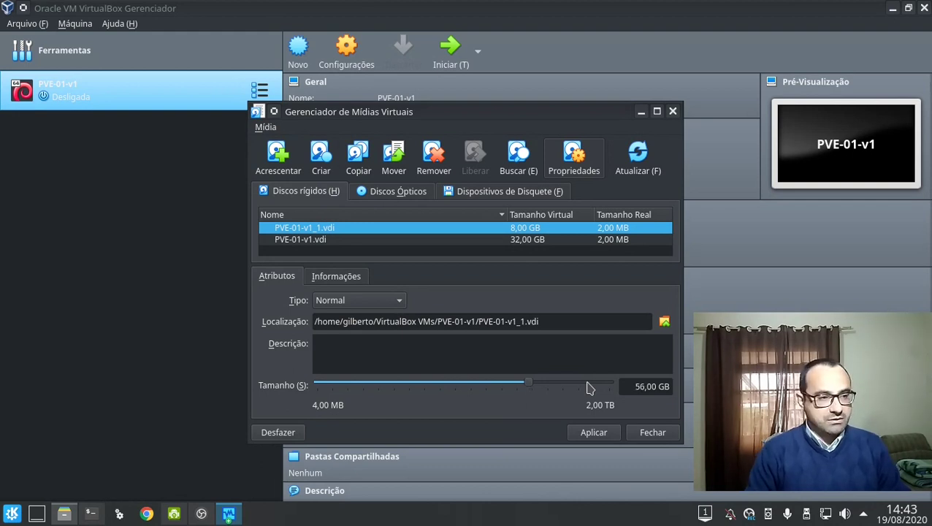
{"action": "scroll", "coordinate": [590, 388], "scroll_direction": "up", "scroll_amount": 1}
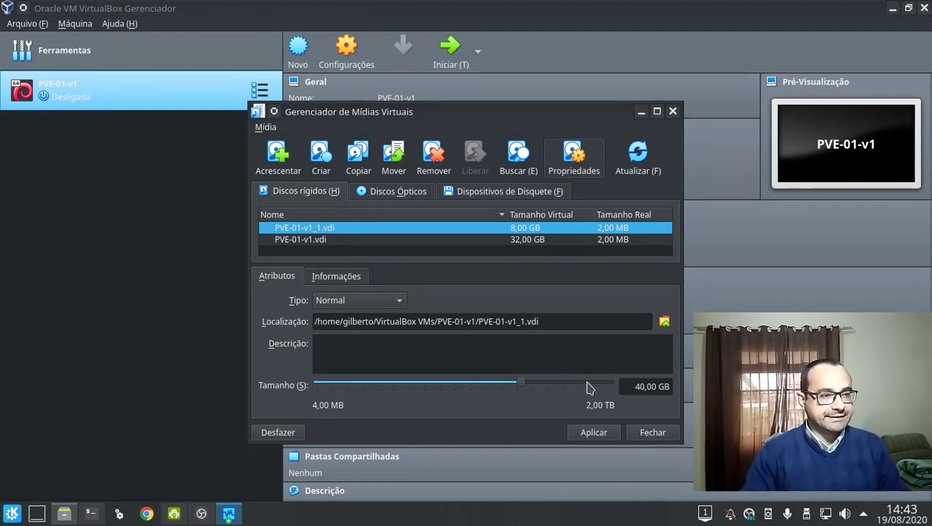
{"action": "left_click", "coordinate": [593, 432]}
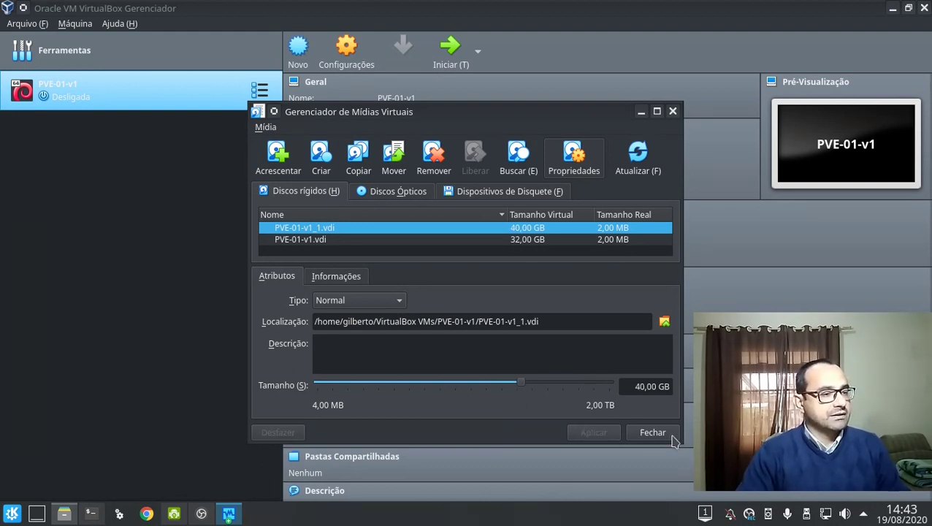
{"action": "left_click", "coordinate": [653, 431]}
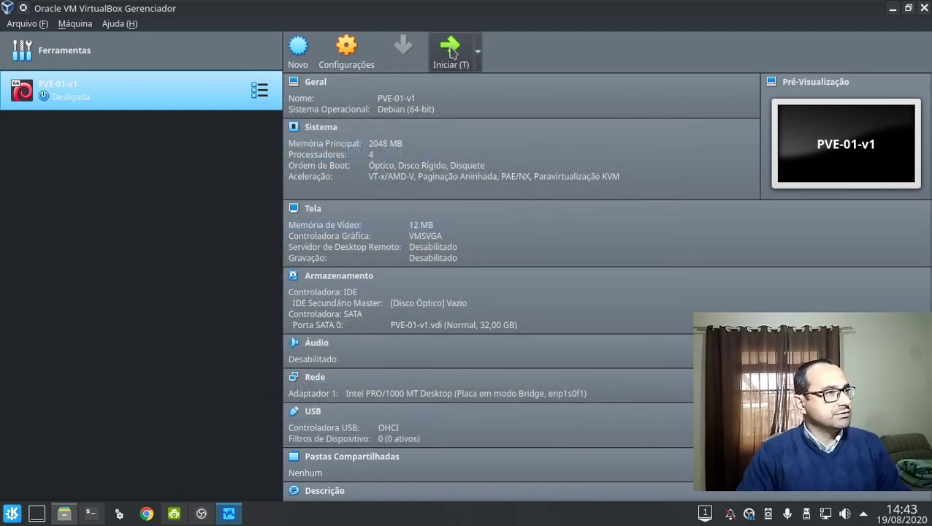
Start PVE-01-v1, capture input into the VM, and leave full screen.
{"action": "left_click", "coordinate": [451, 52]}
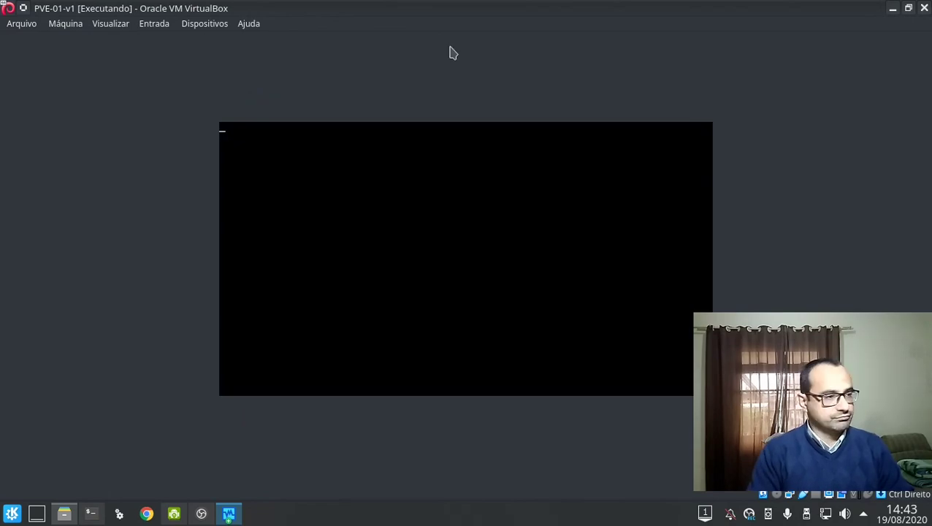
{"action": "key", "text": "F12"}
{"action": "key", "text": "ctrl+f"}
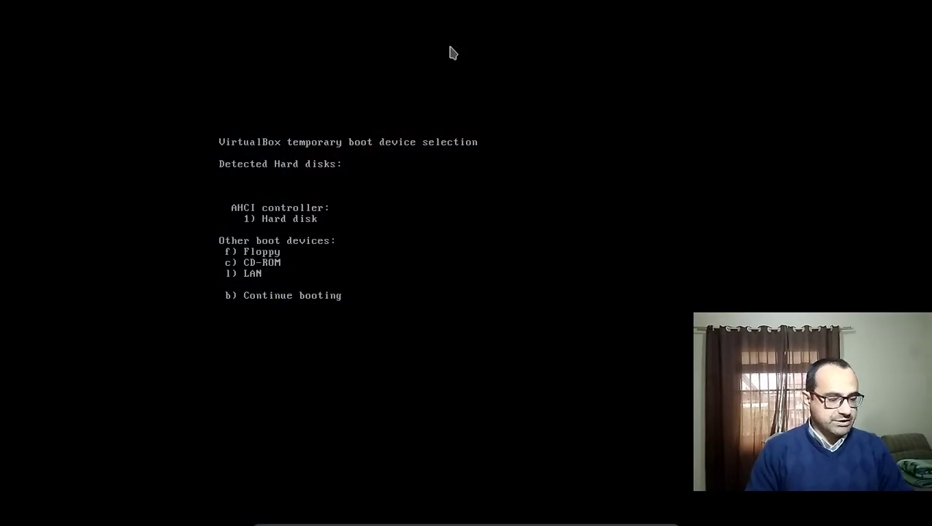
{"action": "key", "text": "c"}
{"action": "left_click", "coordinate": [574, 150]}
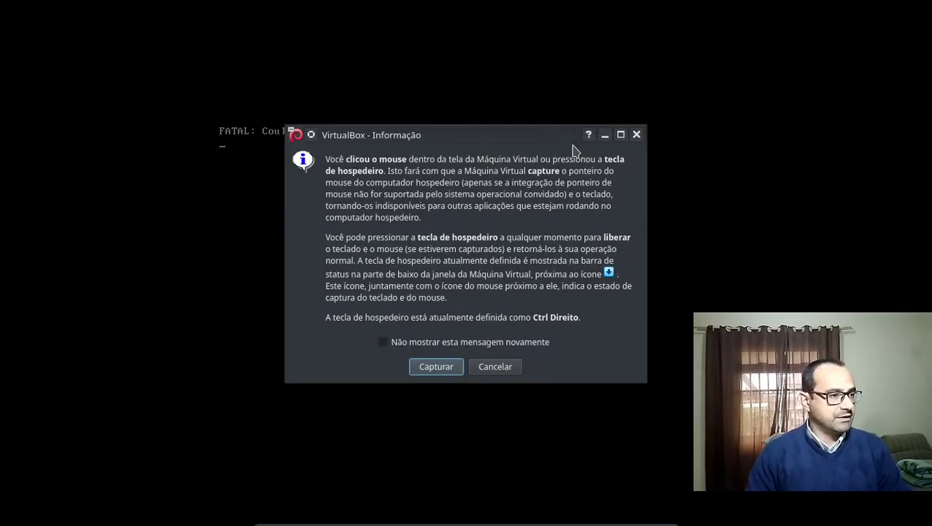
{"action": "left_click", "coordinate": [518, 343]}
{"action": "left_click", "coordinate": [436, 367]}
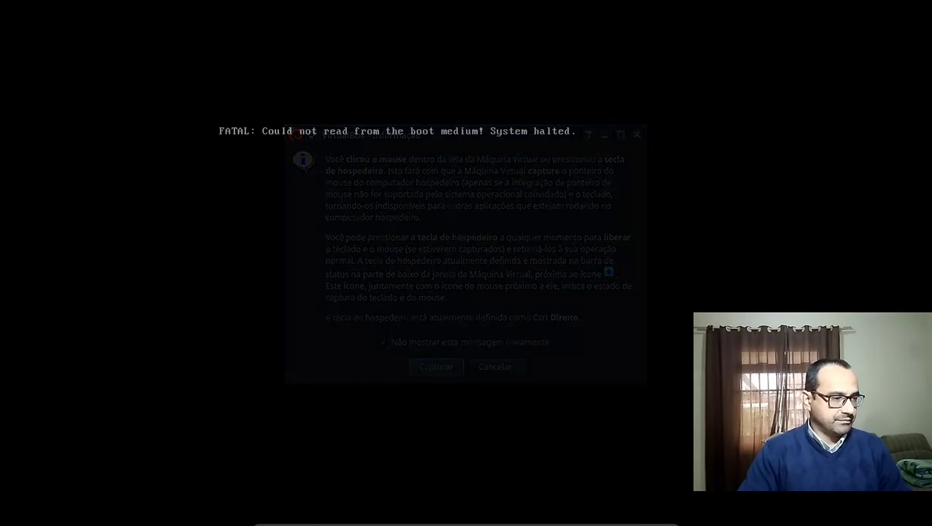
{"action": "key", "text": "Control_R+f"}
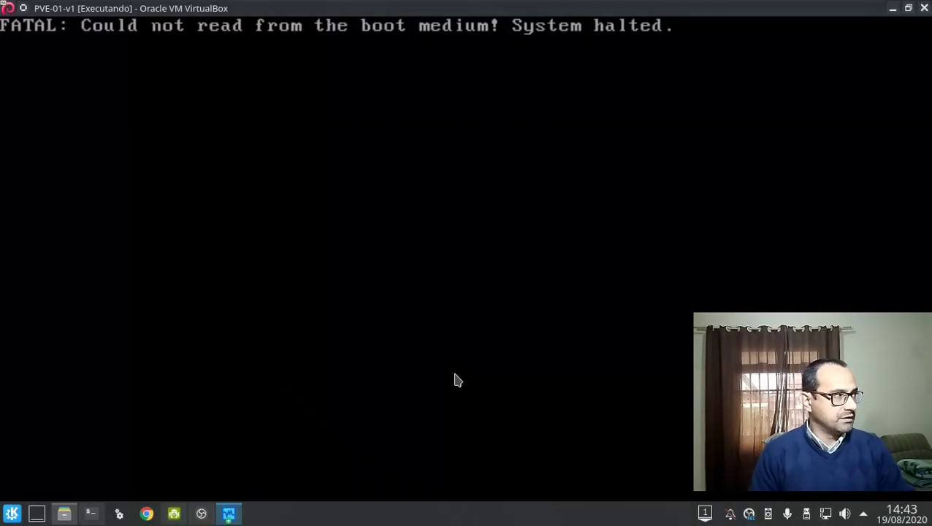
{"action": "key", "text": "Control_R+q"}
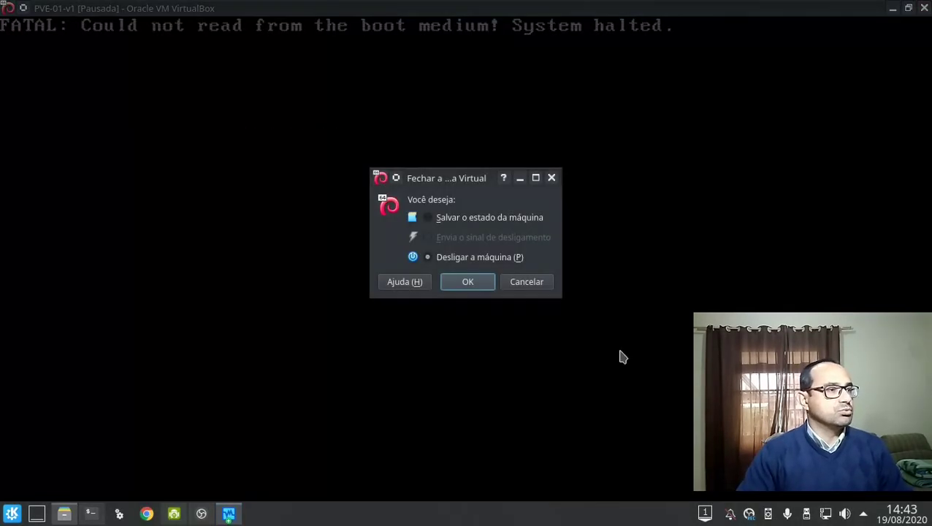
{"action": "left_click", "coordinate": [539, 286]}
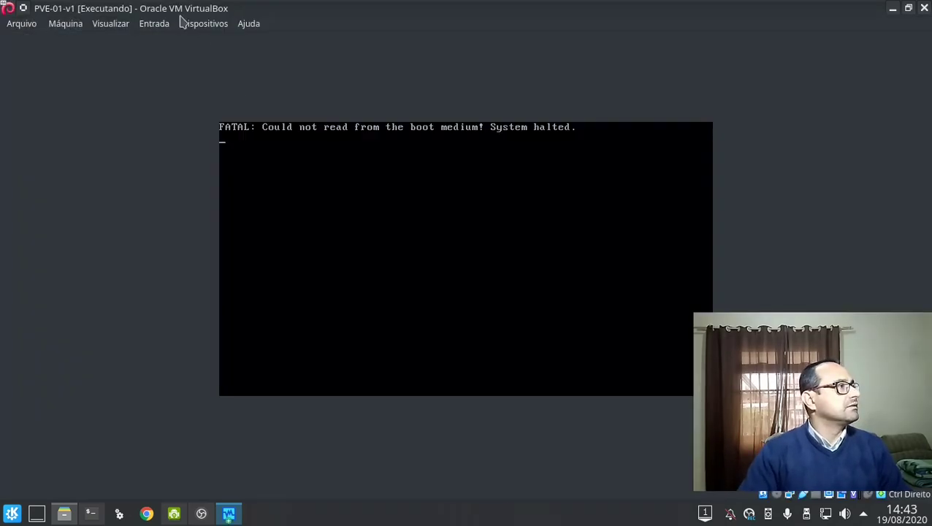
Insert the proxmox-ve_1.6-5261-4.iso disc into the VM's optical drive.
{"action": "left_click", "coordinate": [183, 22]}
{"action": "mouse_move", "coordinate": [259, 45]}
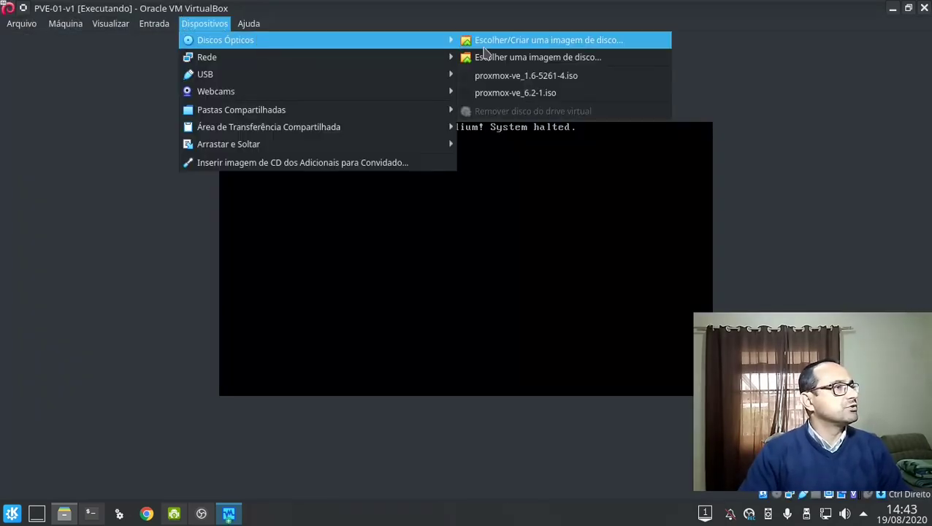
{"action": "left_click", "coordinate": [556, 82]}
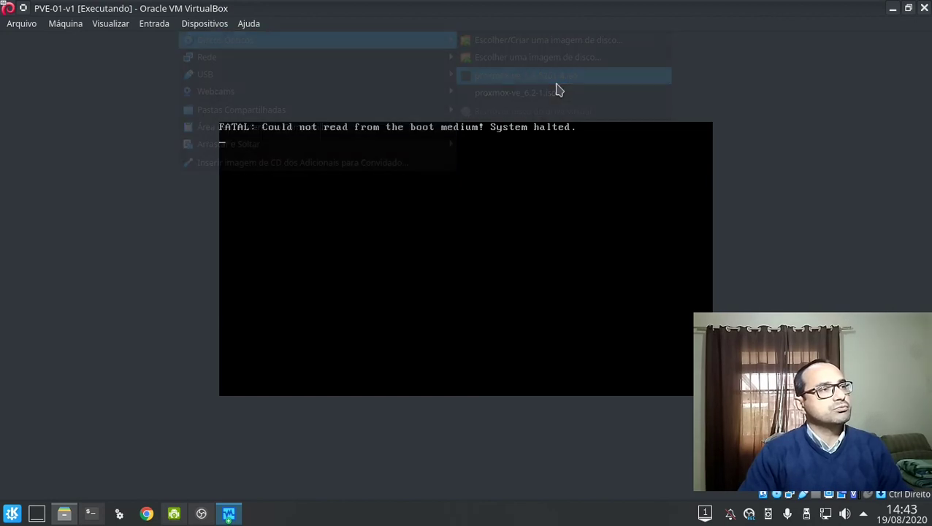
{"action": "key", "text": "ctrl+t"}
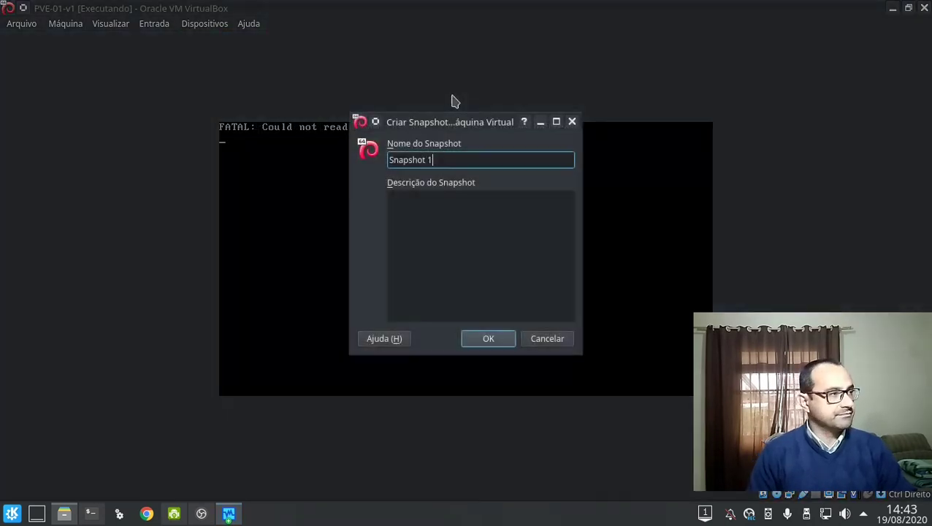
{"action": "key", "text": "Escape"}
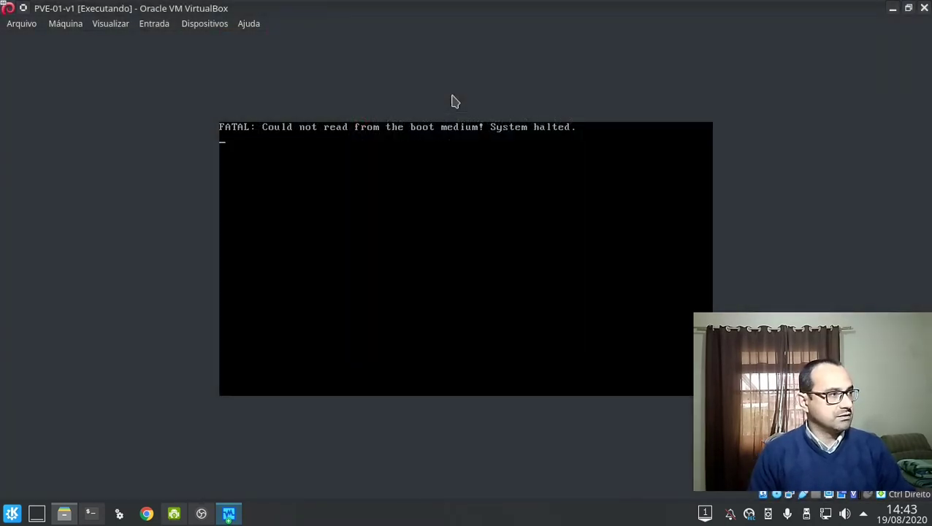
Reset the VM with Host+R and confirm Reiniciar to boot from the ISO.
{"action": "key", "text": "ctrl+e"}
{"action": "key", "text": "ctrl+r"}
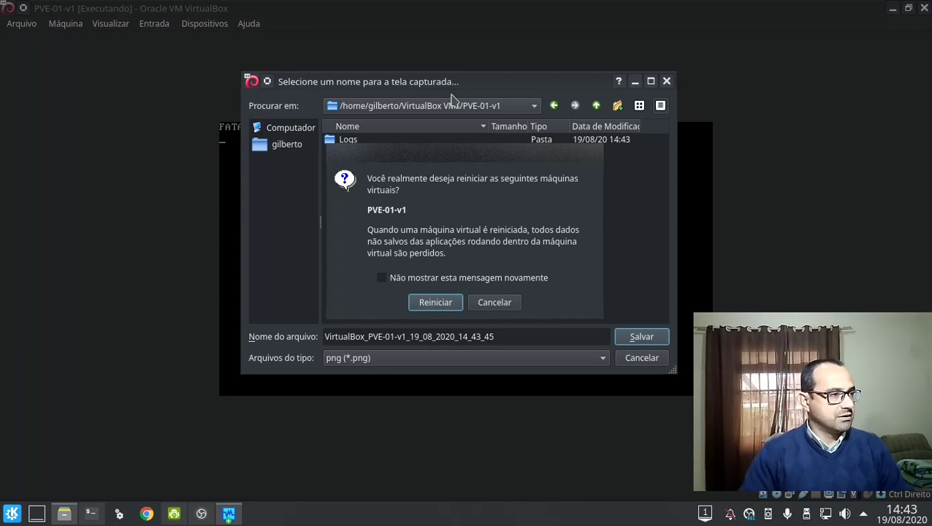
{"action": "left_click", "coordinate": [483, 303]}
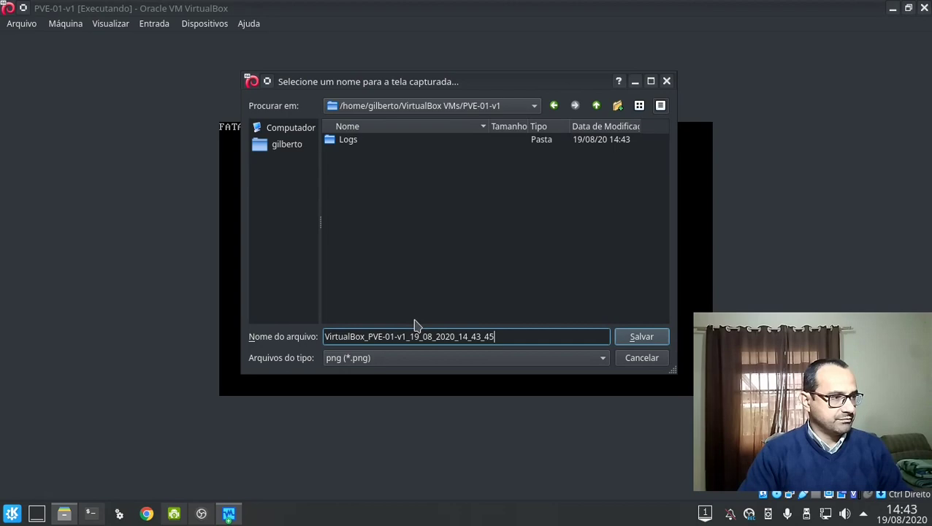
{"action": "left_click", "coordinate": [648, 358]}
{"action": "left_click", "coordinate": [641, 357]}
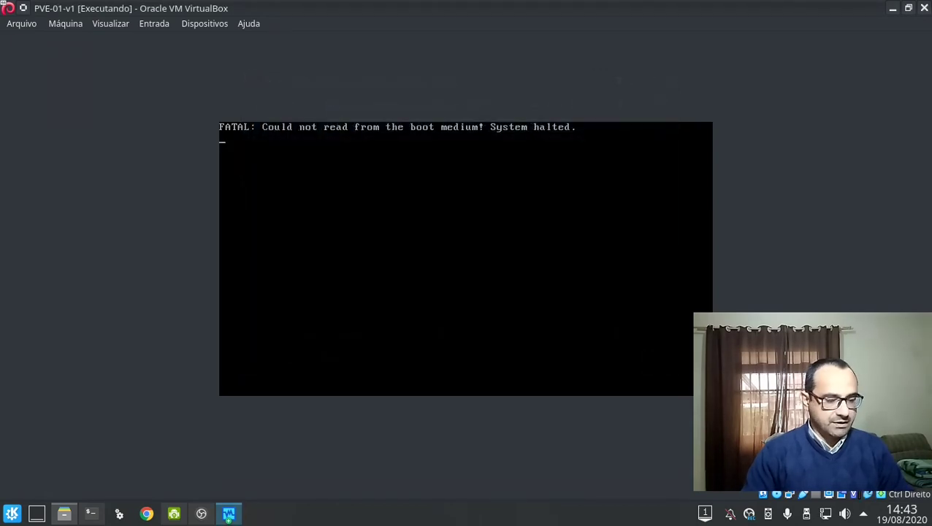
{"action": "key", "text": "ctrl+r"}
{"action": "key", "text": "Return"}
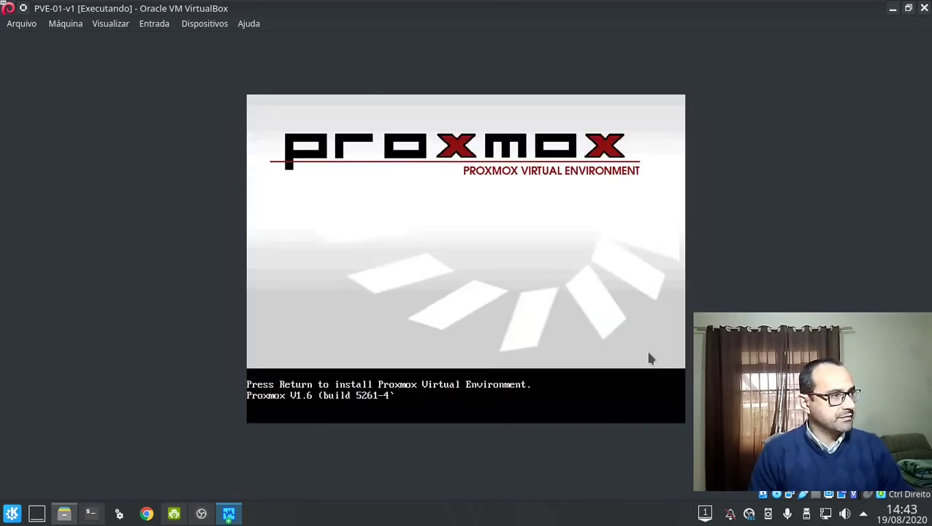
Boot the Proxmox installer from the boot: prompt and accept its license agreement.
{"action": "key", "text": "ctrl+f"}
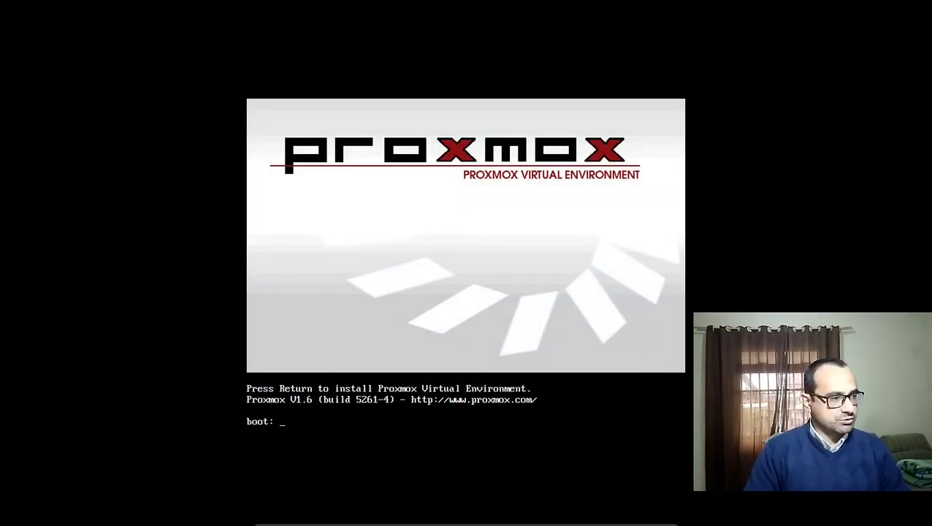
{"action": "key", "text": "Return"}
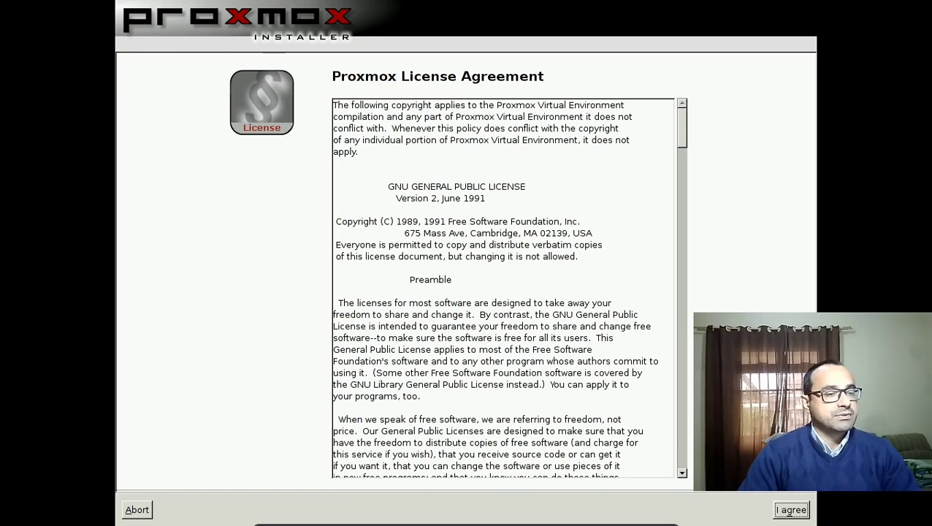
{"action": "left_click", "coordinate": [790, 513]}
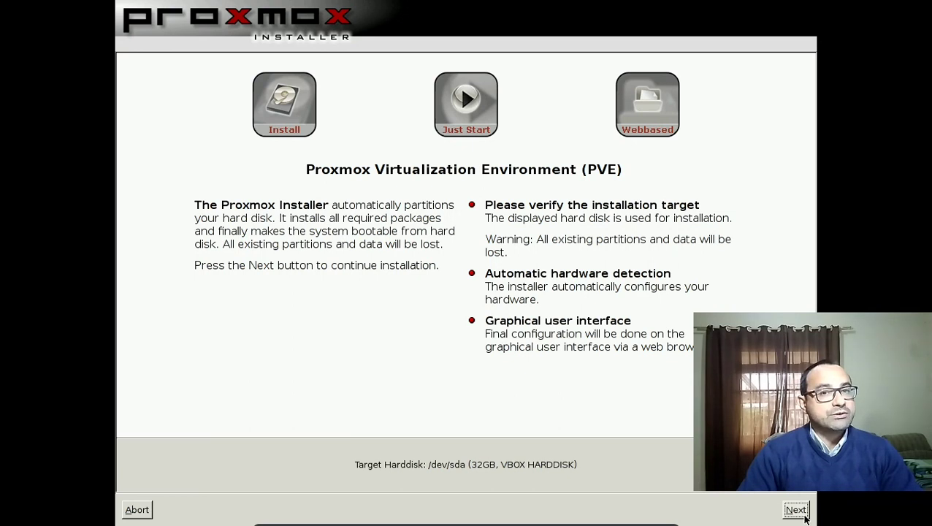
Continue past the overview and set the time zone to America/Sao_Paulo.
{"action": "left_click", "coordinate": [805, 517]}
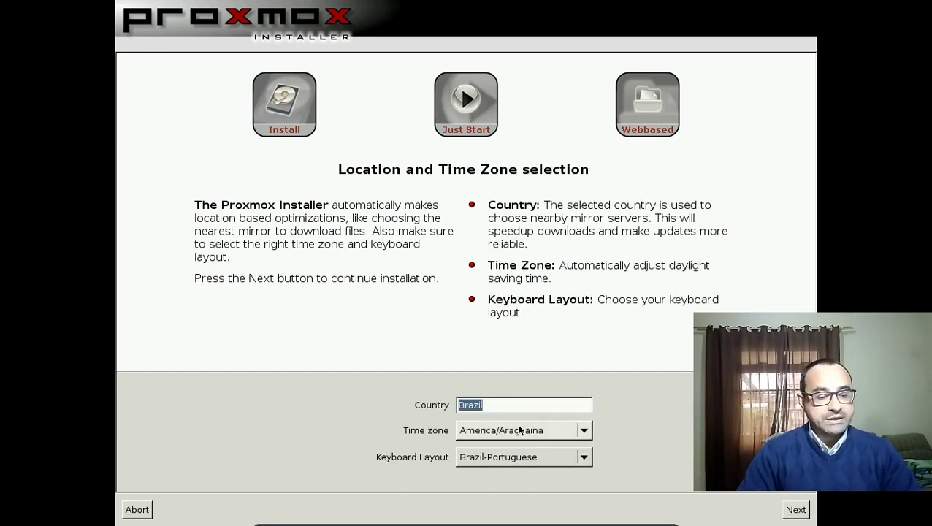
{"action": "key", "text": "Tab"}
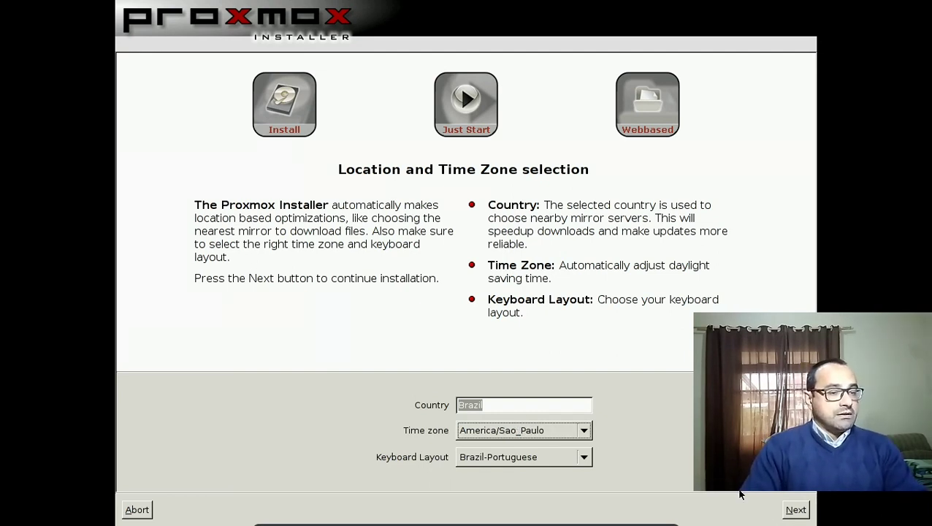
{"action": "left_click", "coordinate": [795, 513]}
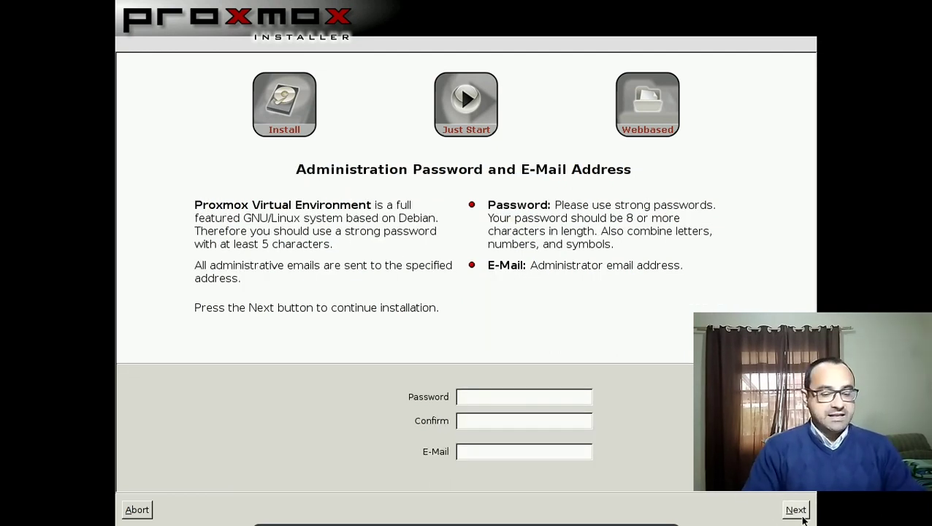
Enter and confirm the admin password, fill in the admin e-mail, and continue.
{"action": "type", "text": "********"}
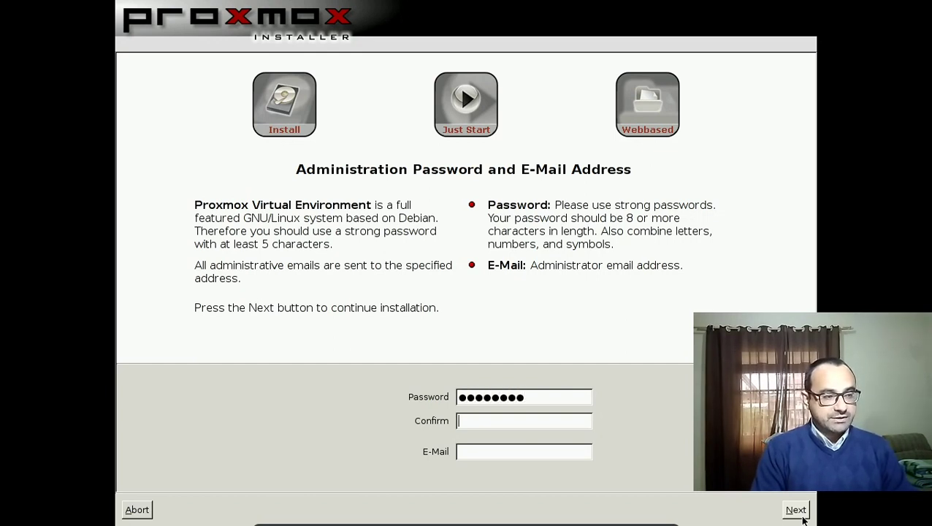
{"action": "type", "text": "********"}
{"action": "key", "text": "Tab"}
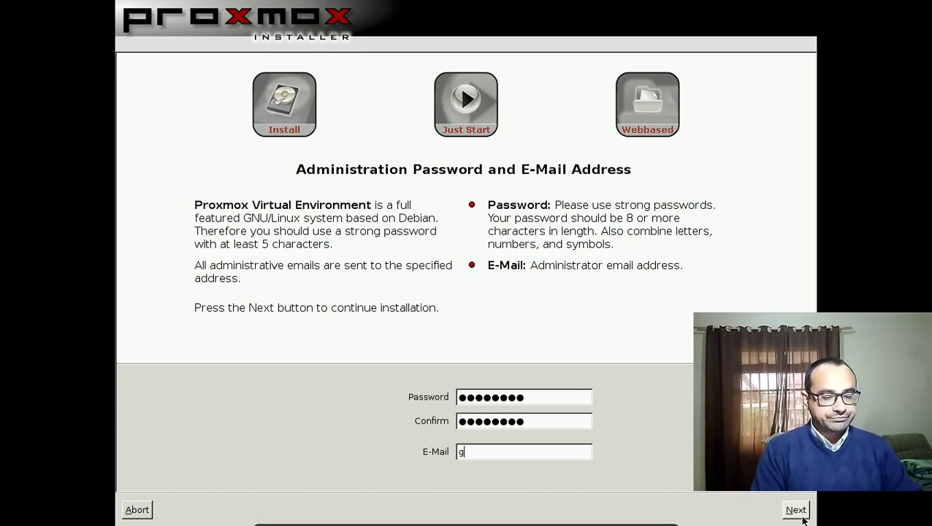
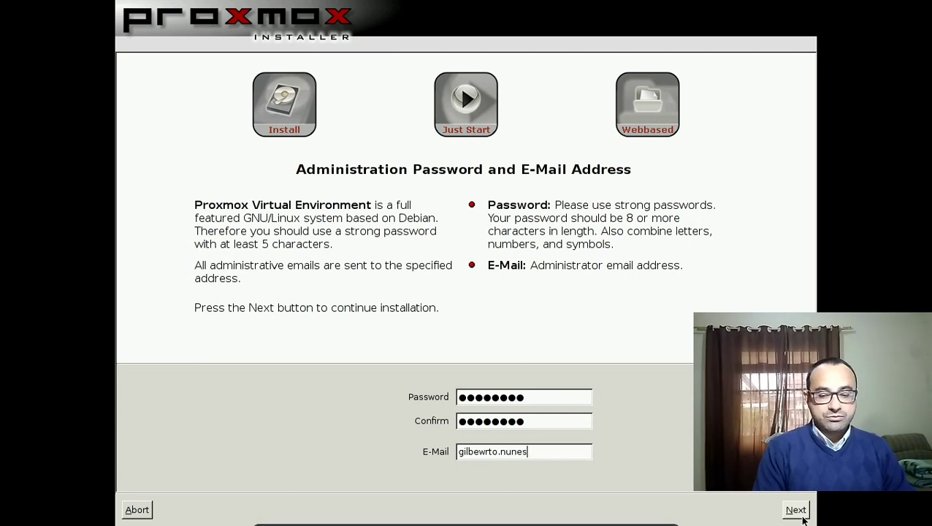
{"action": "key", "text": "Home"}
{"action": "key", "text": "Right"}
{"action": "key", "text": "Delete"}
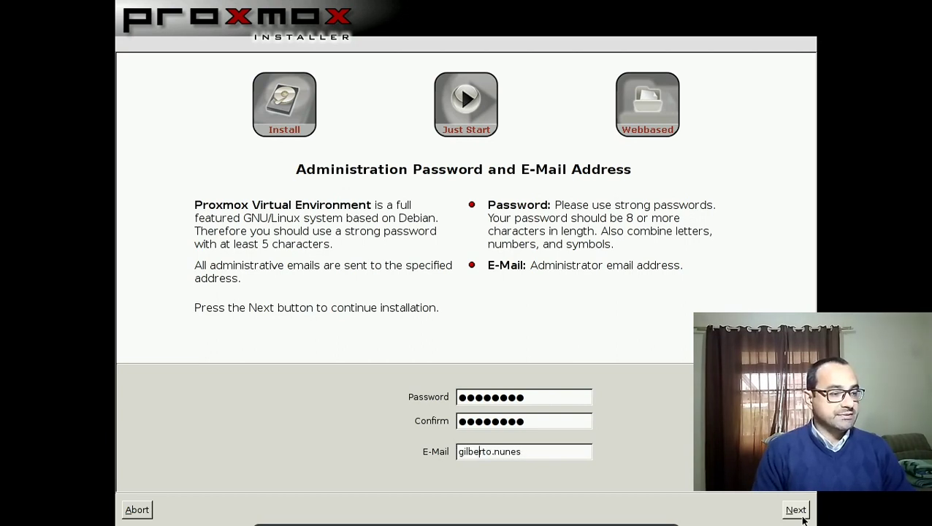
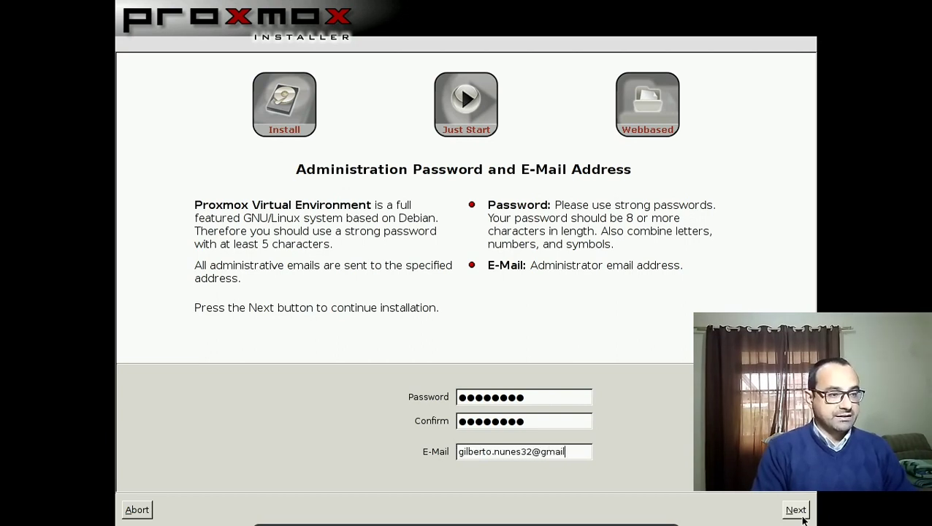
{"action": "left_click", "coordinate": [800, 513]}
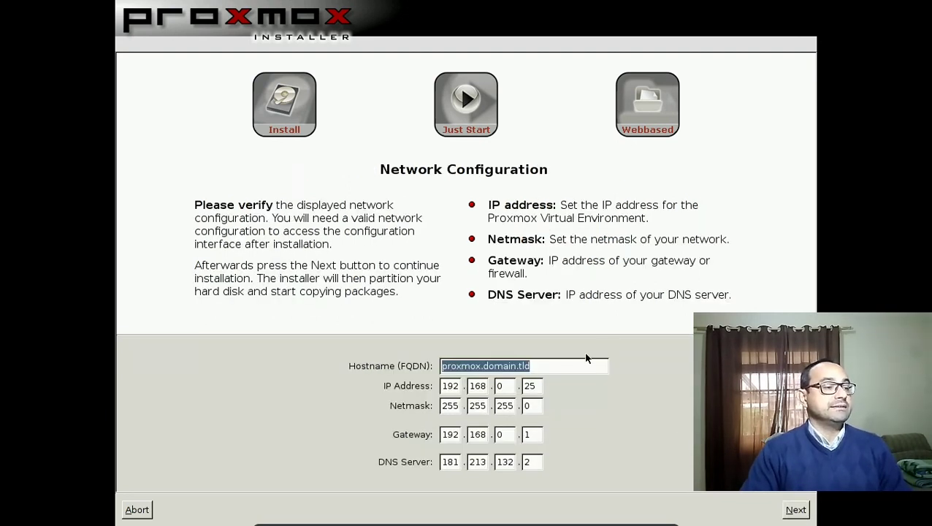
Set hostname proxmox01.home.local, IP 192.168.0.200 and DNS 8.8.8.8, then start installing.
{"action": "type", "text": "proxmox02"}
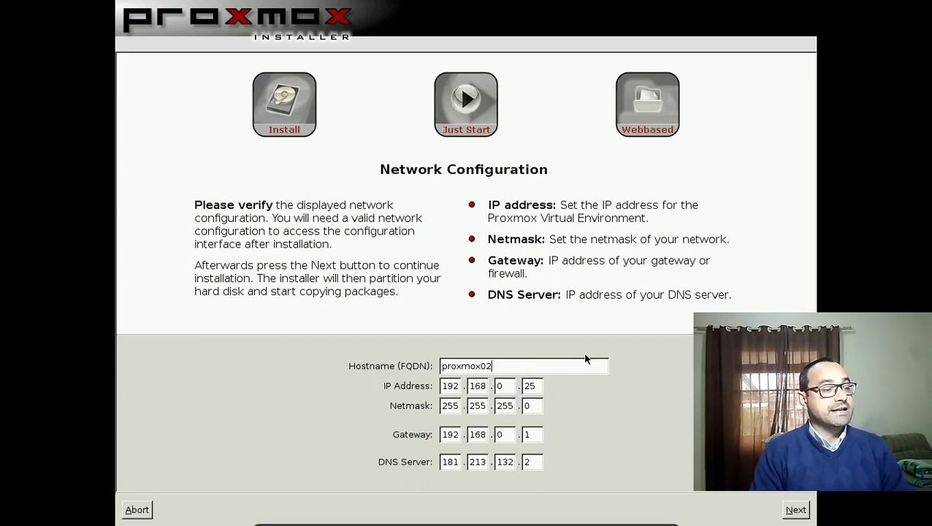
{"action": "key", "text": "BackSpace"}
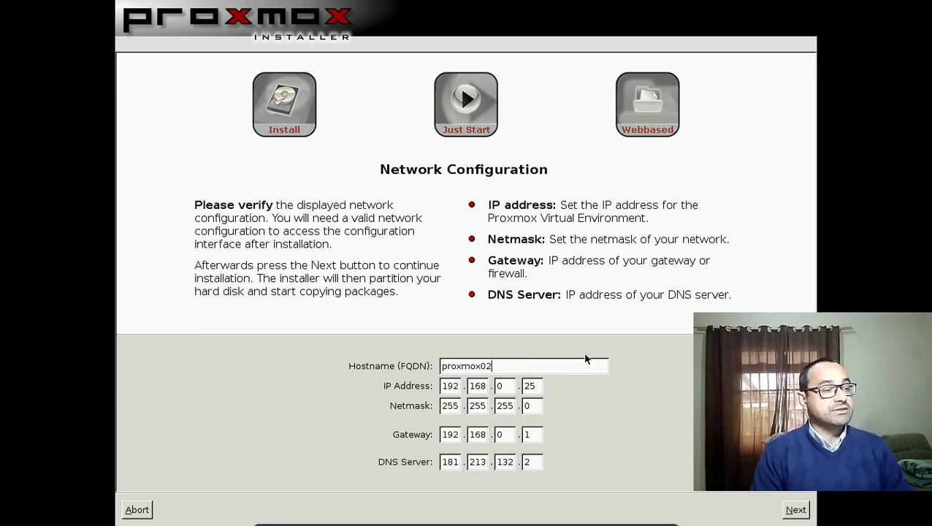
{"action": "type", "text": "1.home.local"}
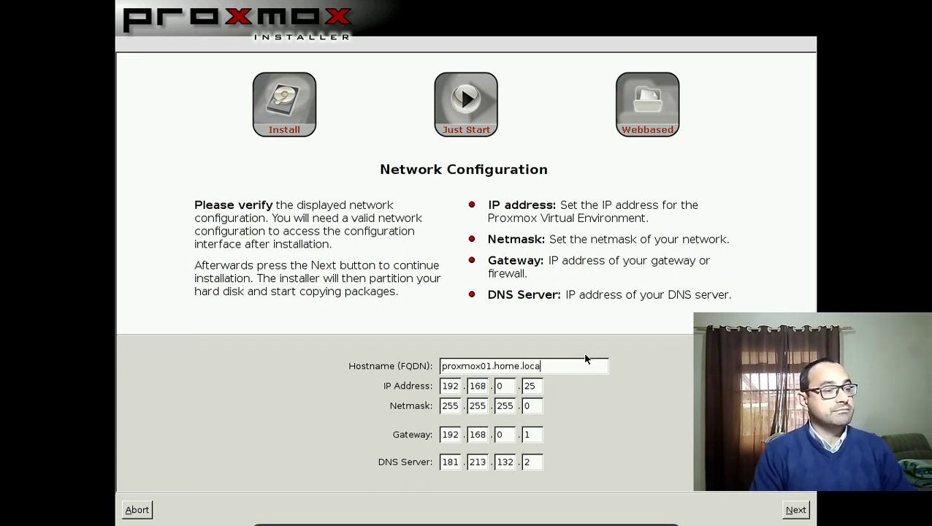
{"action": "key", "text": "Tab"}
{"action": "key", "text": "Tab"}
{"action": "key", "text": "Tab"}
{"action": "key", "text": "Tab"}
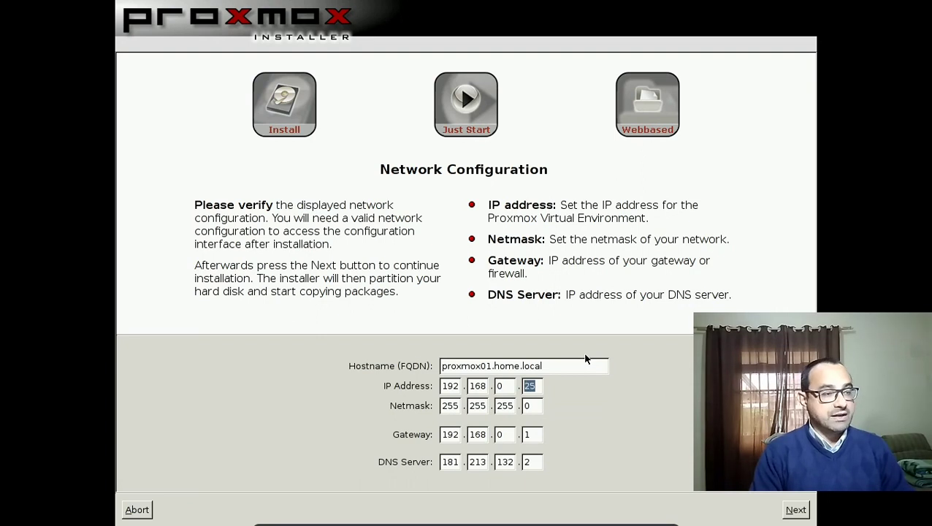
{"action": "type", "text": "200"}
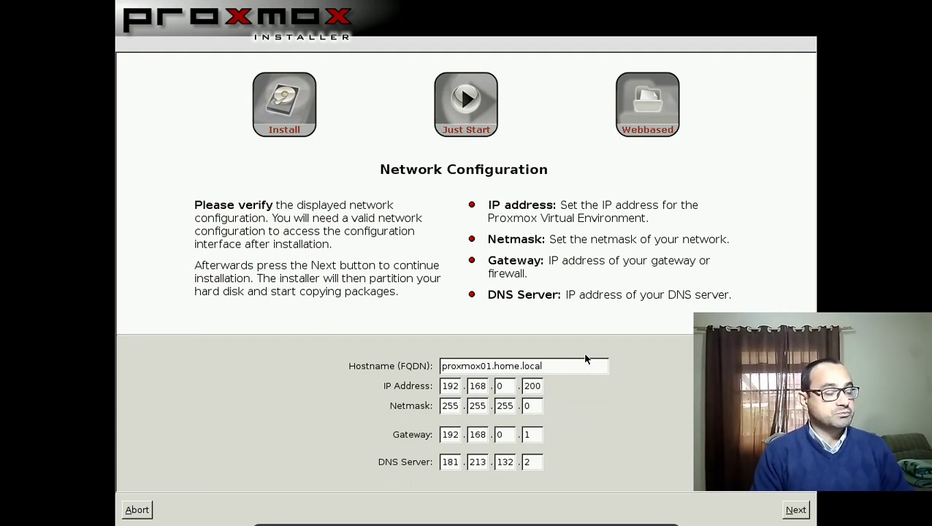
{"action": "key", "text": "Tab"}
{"action": "key", "text": "Tab"}
{"action": "key", "text": "Tab"}
{"action": "key", "text": "Tab"}
{"action": "key", "text": "Tab"}
{"action": "key", "text": "Tab"}
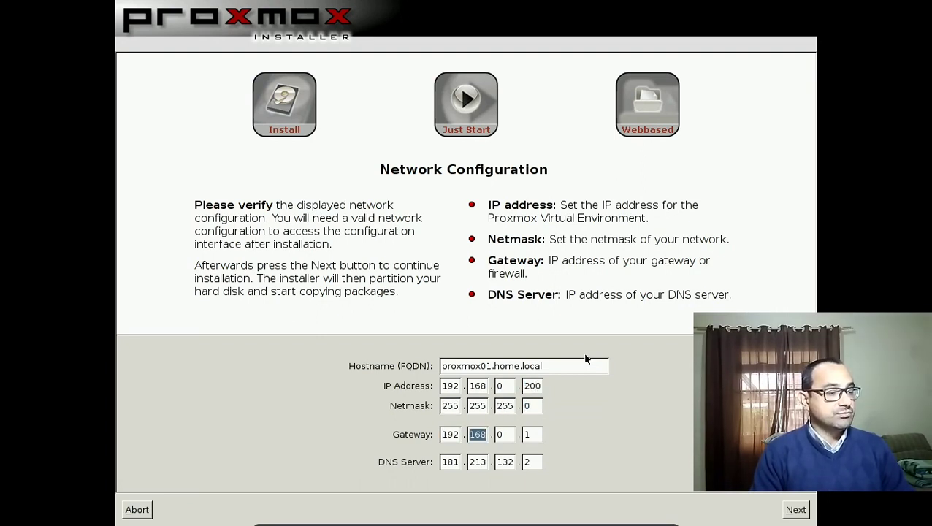
{"action": "key", "text": "Tab"}
{"action": "key", "text": "Tab"}
{"action": "key", "text": "Tab"}
{"action": "type", "text": "8"}
{"action": "key", "text": "Tab"}
{"action": "type", "text": "8"}
{"action": "key", "text": "Tab"}
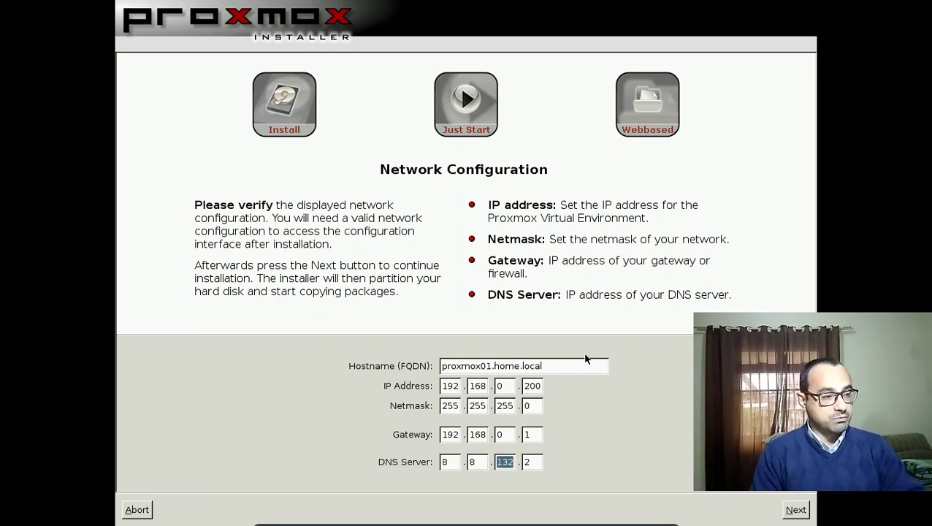
{"action": "type", "text": "8"}
{"action": "key", "text": "Tab"}
{"action": "type", "text": "8"}
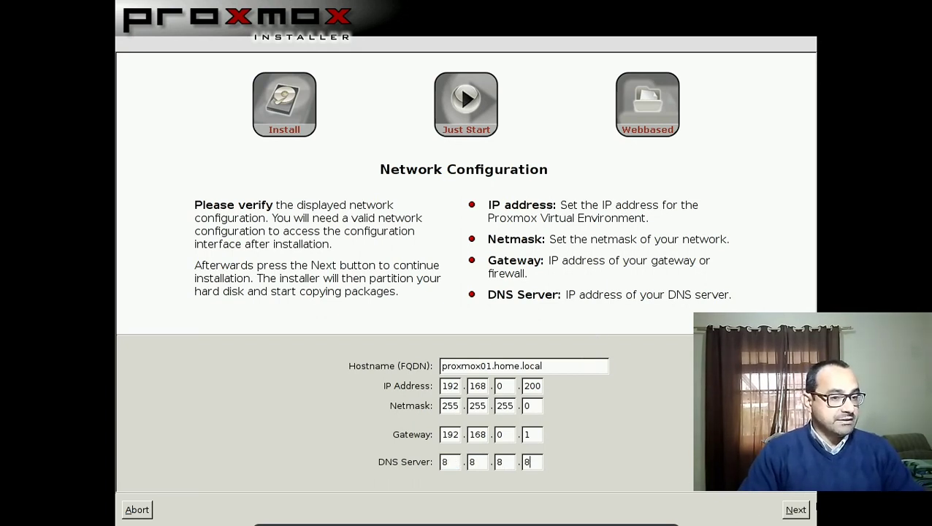
{"action": "left_click", "coordinate": [796, 509]}
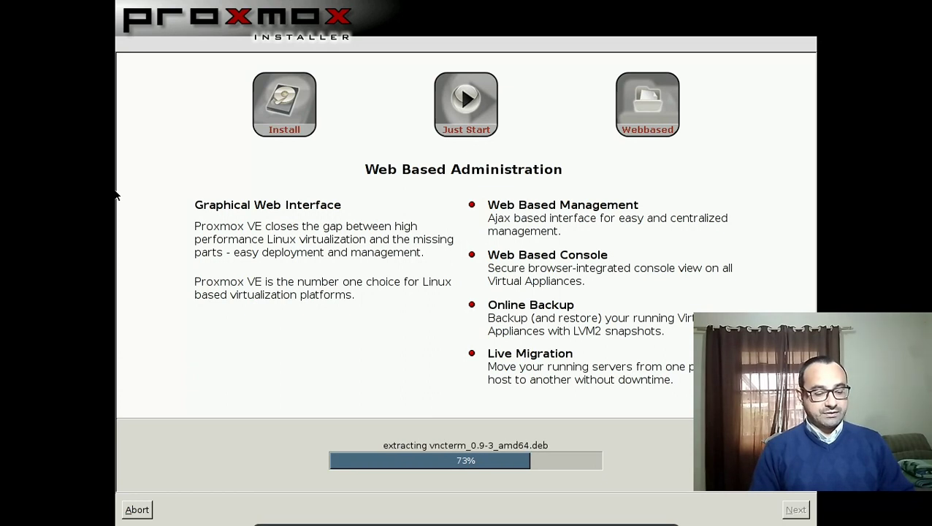
Switch away from the installing VM and launch Google Chrome from the taskbar.
{"action": "key", "text": "alt+Tab"}
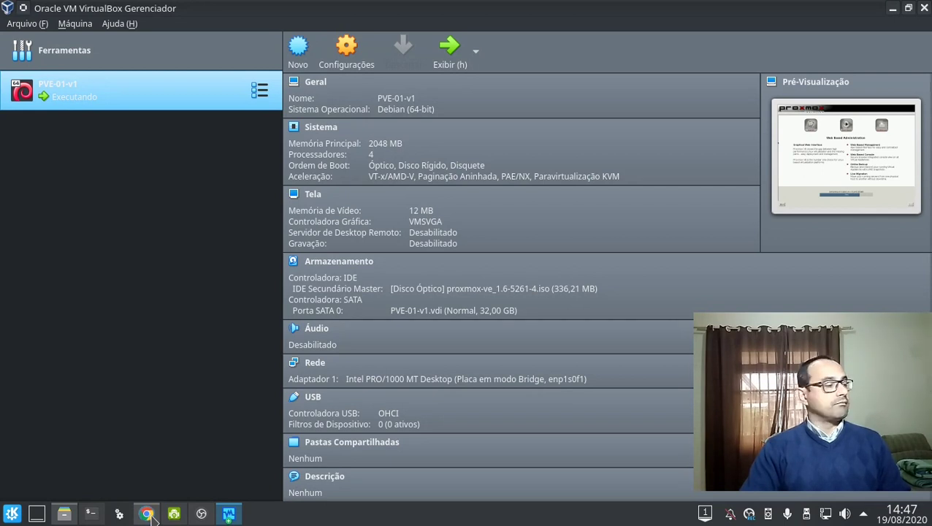
{"action": "left_click_drag", "start_coordinate": [147, 513], "coordinate": [259, 45]}
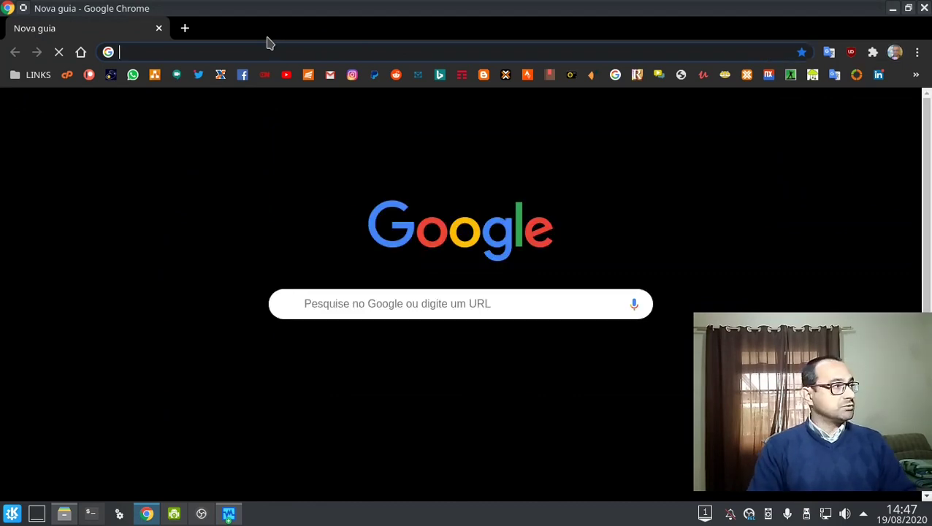
Search Google for 'proxmox 1.6' and open the Roadmap page's 1.6 release section.
{"action": "type", "text": "proxmox 1.6"}
{"action": "key", "text": "Return"}
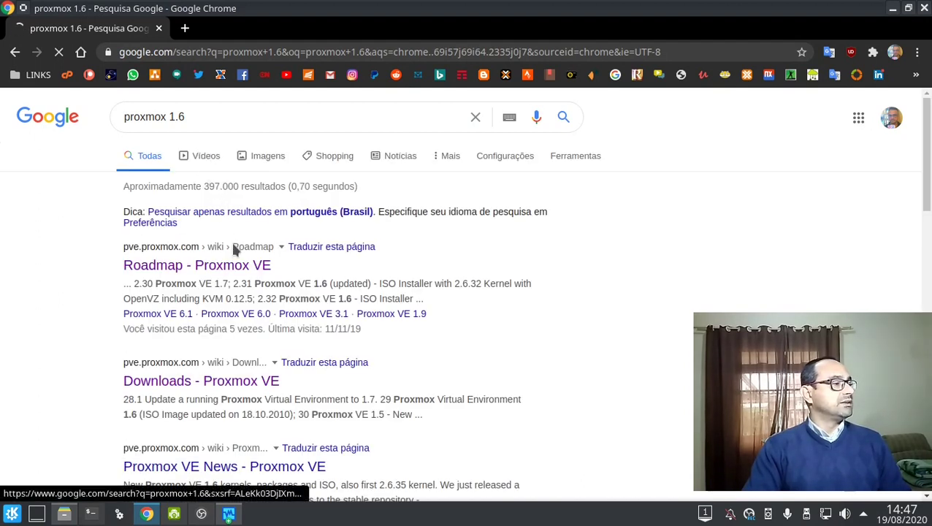
{"action": "left_click", "coordinate": [233, 248]}
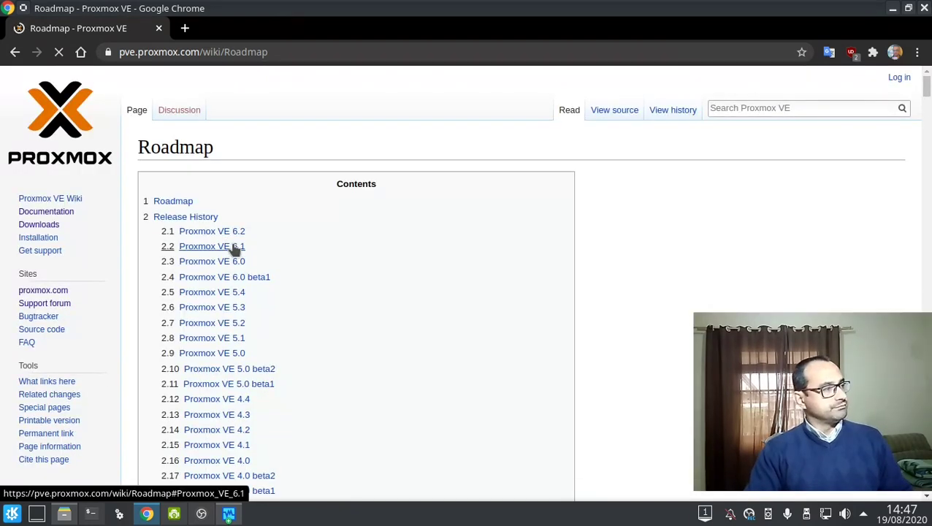
{"action": "scroll", "coordinate": [535, 255], "scroll_direction": "down", "scroll_amount": 7}
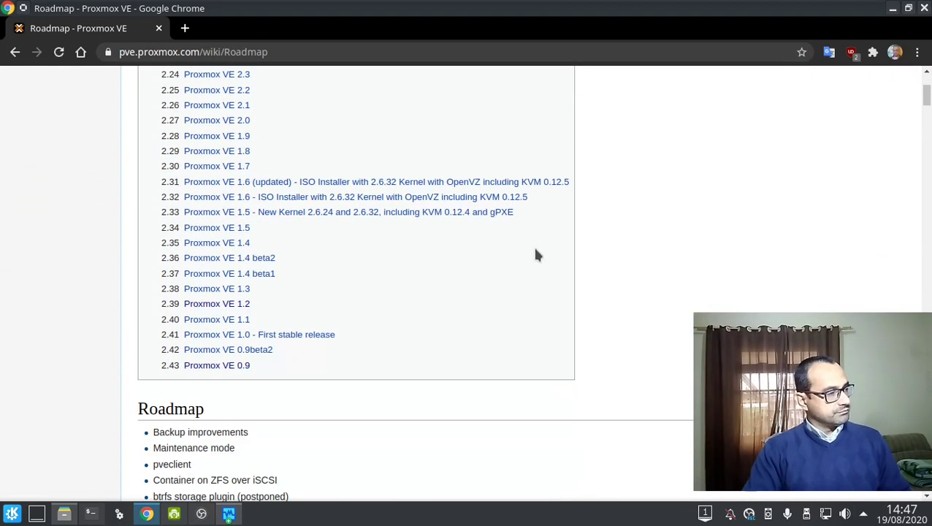
{"action": "left_click", "coordinate": [316, 197]}
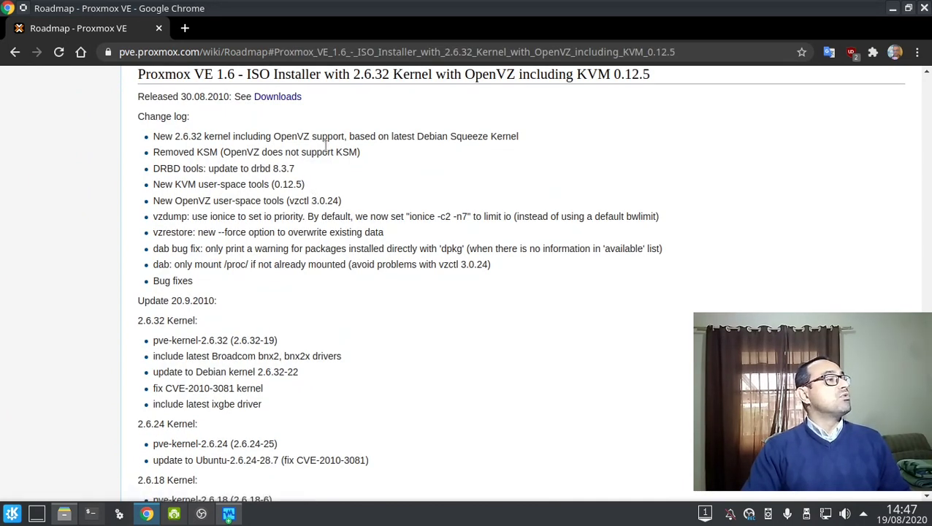
Read through the roadmap release notes, highlighting the 1.6 release year and 1.0 heading.
{"action": "left_click_drag", "start_coordinate": [213, 96], "coordinate": [223, 92]}
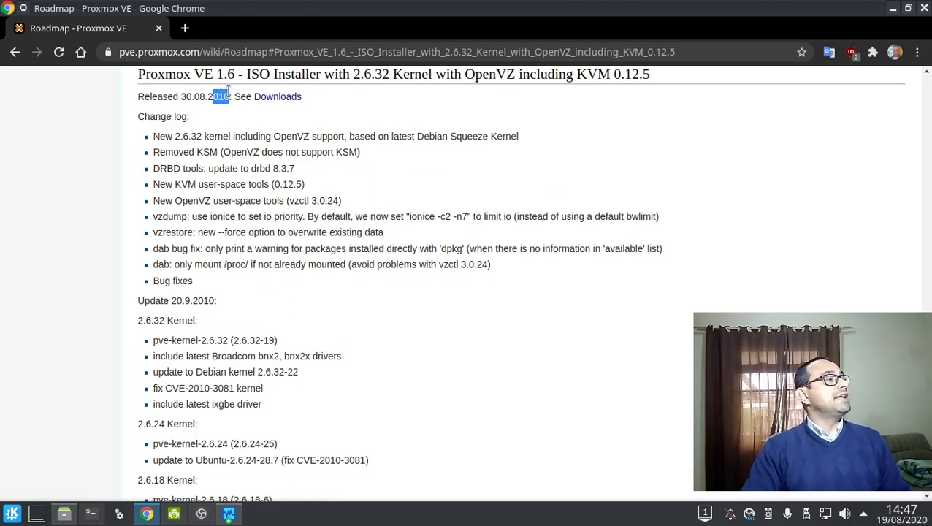
{"action": "scroll", "coordinate": [431, 260], "scroll_direction": "down", "scroll_amount": 20}
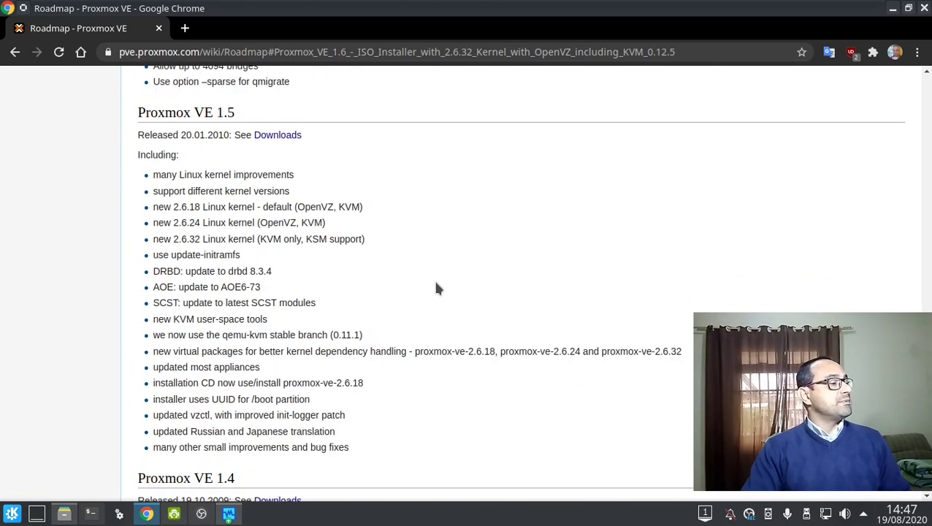
{"action": "scroll", "coordinate": [435, 292], "scroll_direction": "down", "scroll_amount": 15}
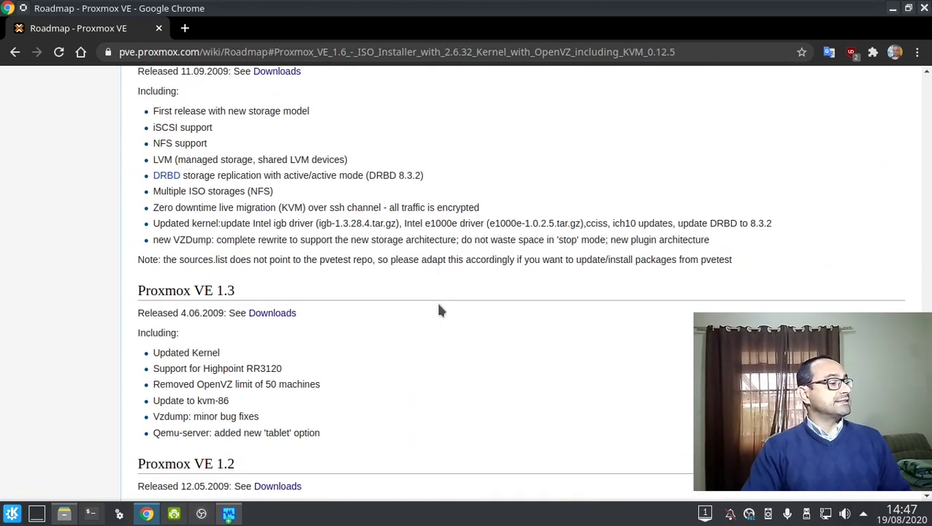
{"action": "scroll", "coordinate": [438, 310], "scroll_direction": "down", "scroll_amount": 5}
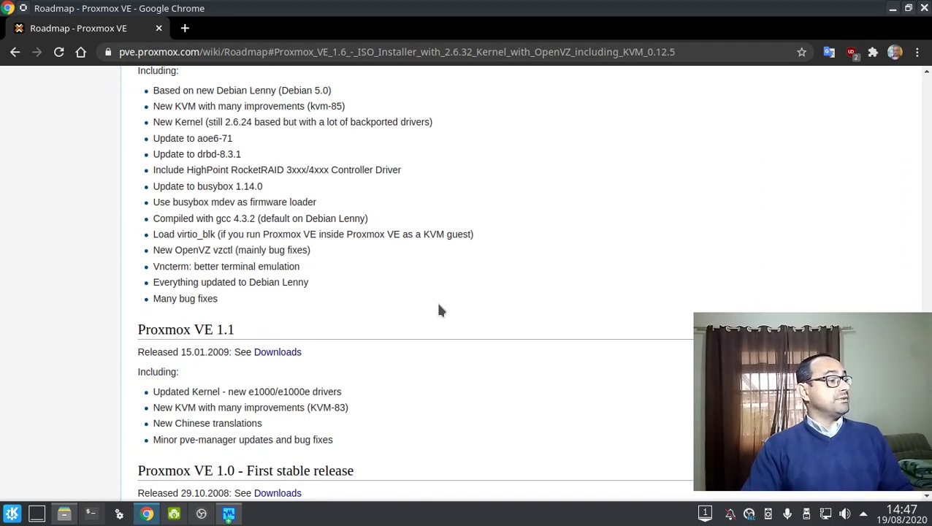
{"action": "scroll", "coordinate": [438, 311], "scroll_direction": "down", "scroll_amount": 2}
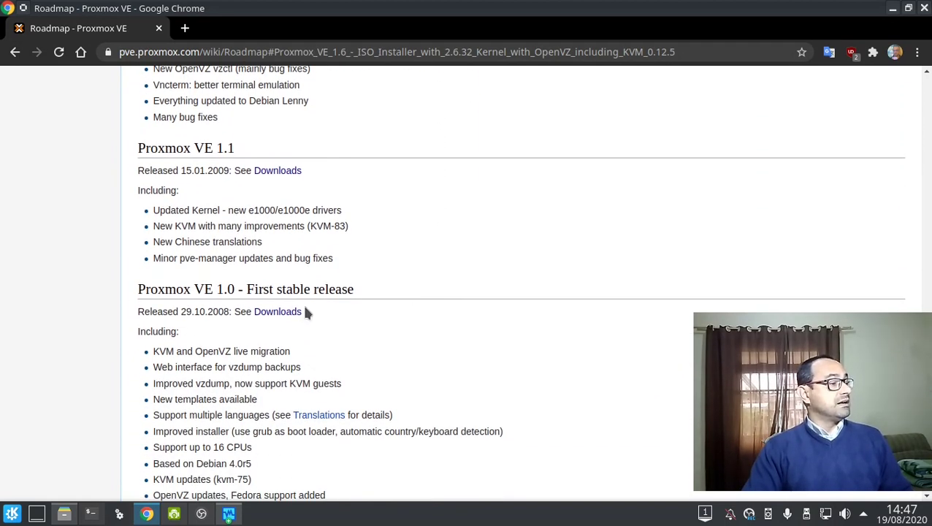
{"action": "left_click_drag", "start_coordinate": [139, 288], "coordinate": [352, 290]}
{"action": "left_click", "coordinate": [353, 289]}
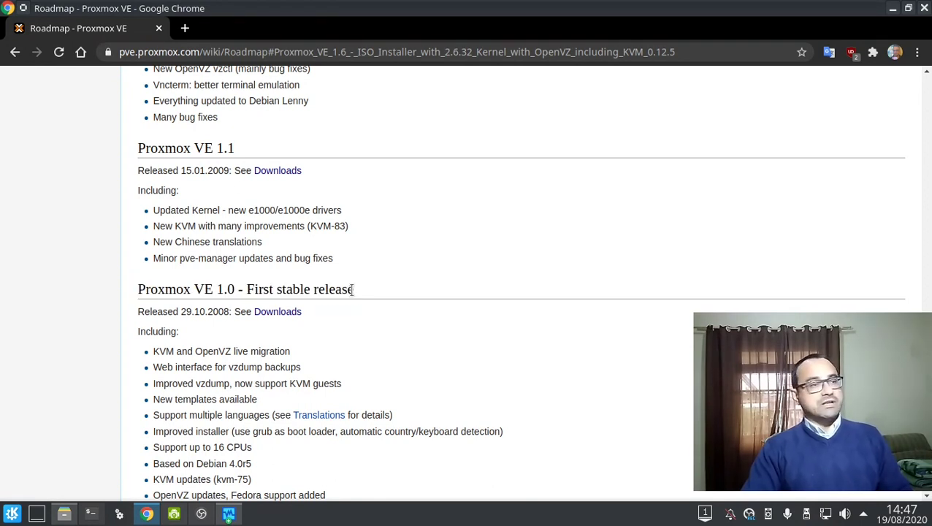
{"action": "scroll", "coordinate": [353, 289], "scroll_direction": "up", "scroll_amount": 5}
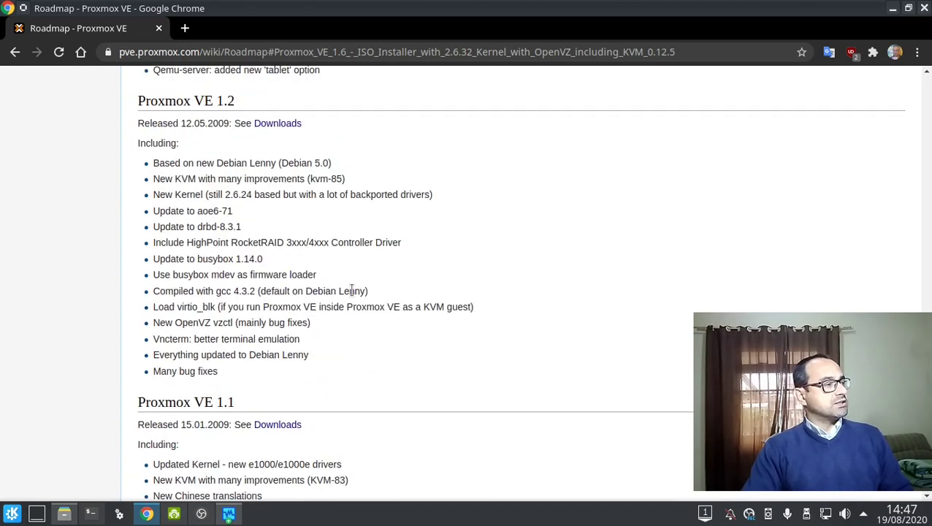
{"action": "scroll", "coordinate": [350, 292], "scroll_direction": "up", "scroll_amount": 1}
{"action": "scroll", "coordinate": [352, 296], "scroll_direction": "up", "scroll_amount": 15}
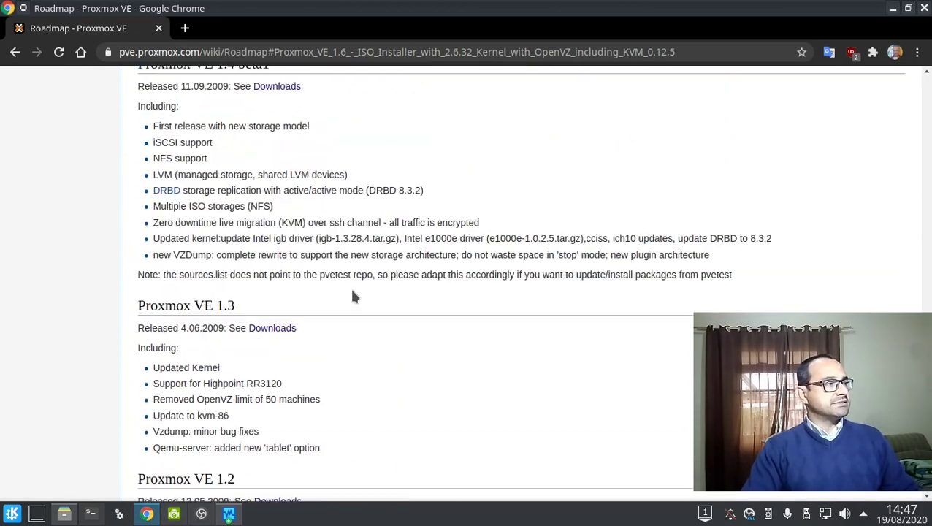
{"action": "scroll", "coordinate": [354, 292], "scroll_direction": "up", "scroll_amount": 10}
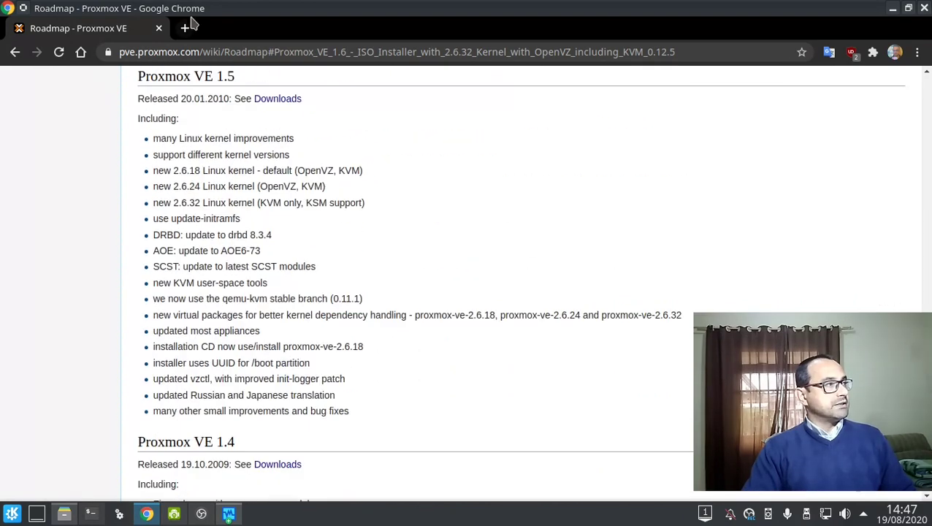
Switch from Chrome back to the PVE-01-v1 virtual machine window.
{"action": "left_click", "coordinate": [892, 9]}
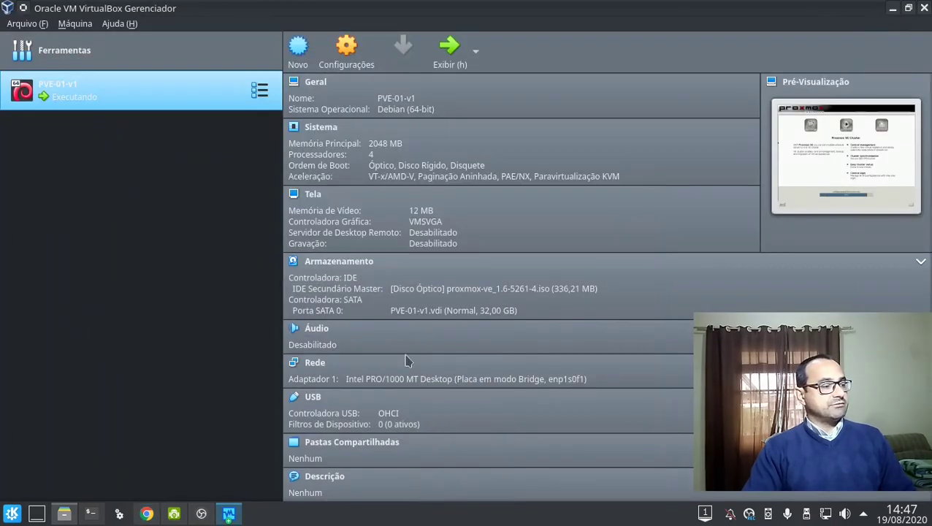
{"action": "left_click", "coordinate": [210, 516]}
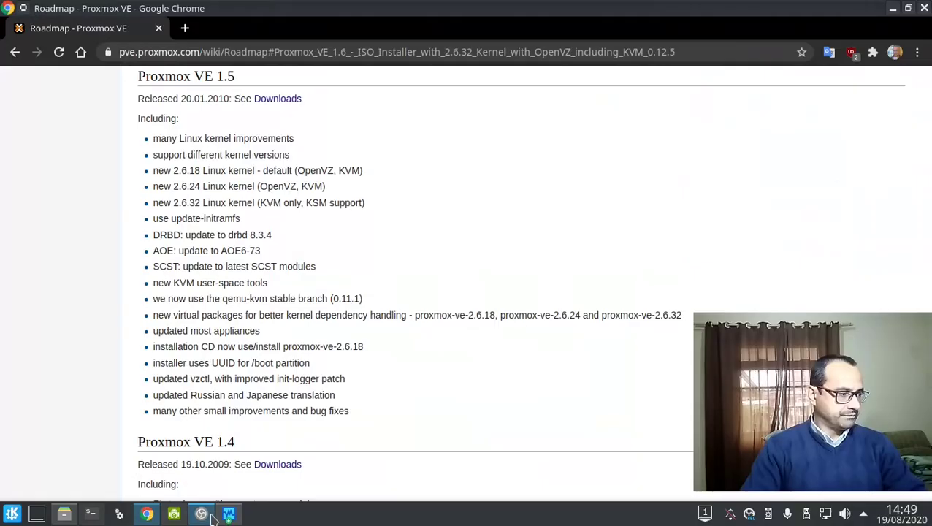
{"action": "left_click", "coordinate": [227, 516]}
{"action": "left_click", "coordinate": [427, 387]}
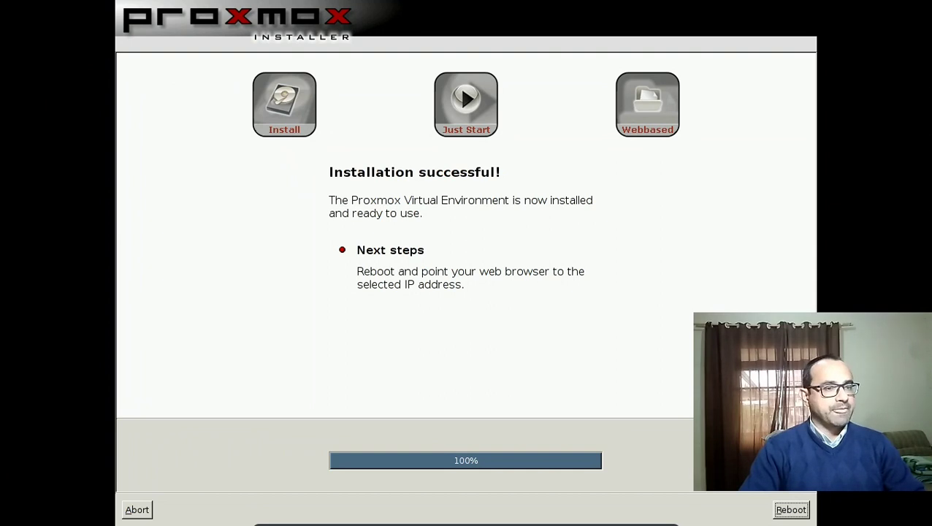
Reboot the newly installed Proxmox VM and boot it from the virtual hard disk.
{"action": "left_click", "coordinate": [789, 510]}
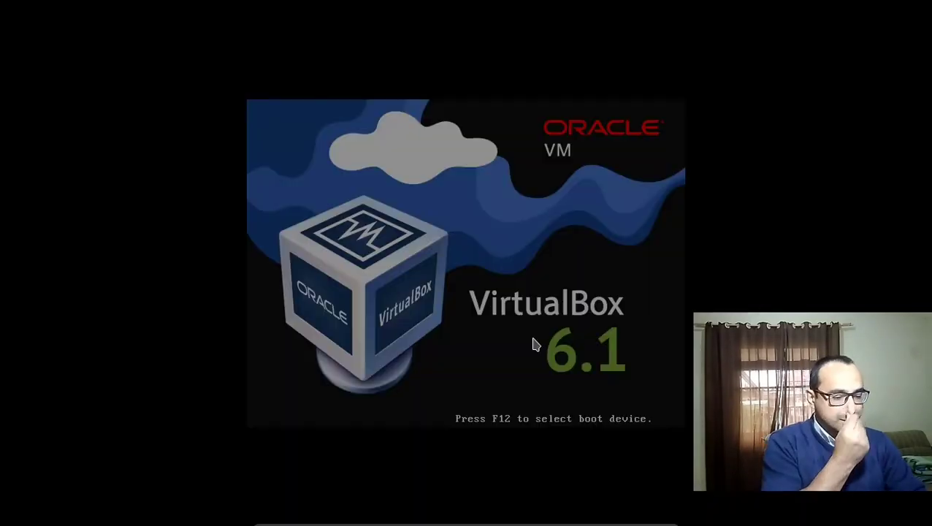
{"action": "key", "text": "F12"}
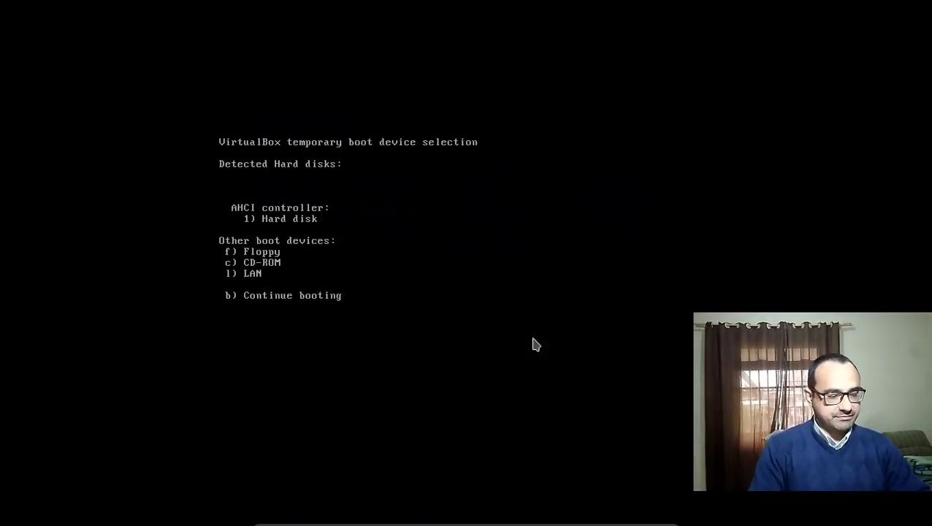
{"action": "key", "text": "1"}
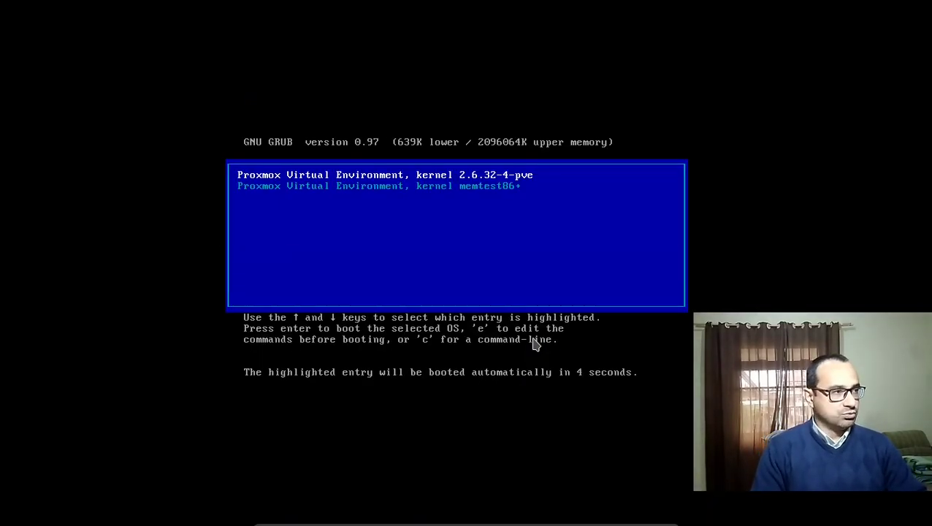
Boot the Proxmox 2.6.32-4-pve kernel from GRUB and wait for the proxmox01 login prompt.
{"action": "key", "text": "Down"}
{"action": "key", "text": "Up"}
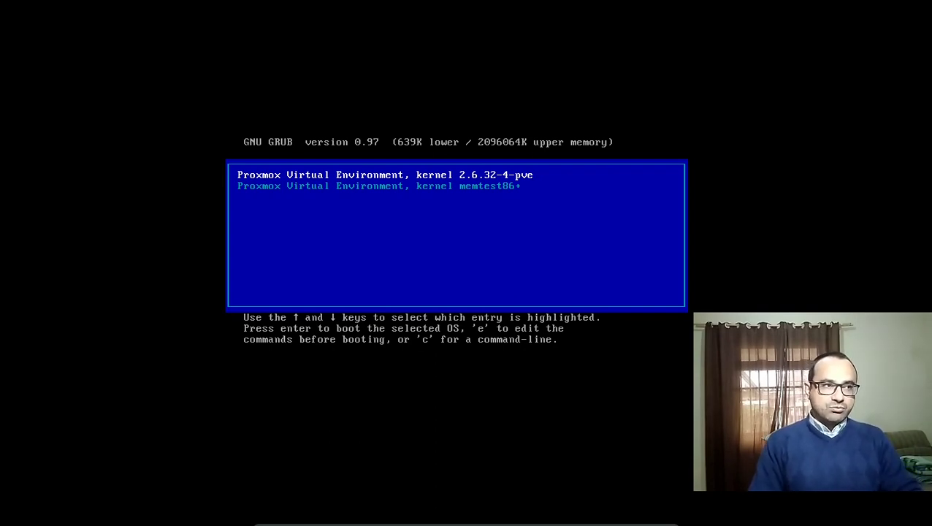
{"action": "key", "text": "Down"}
{"action": "key", "text": "Up"}
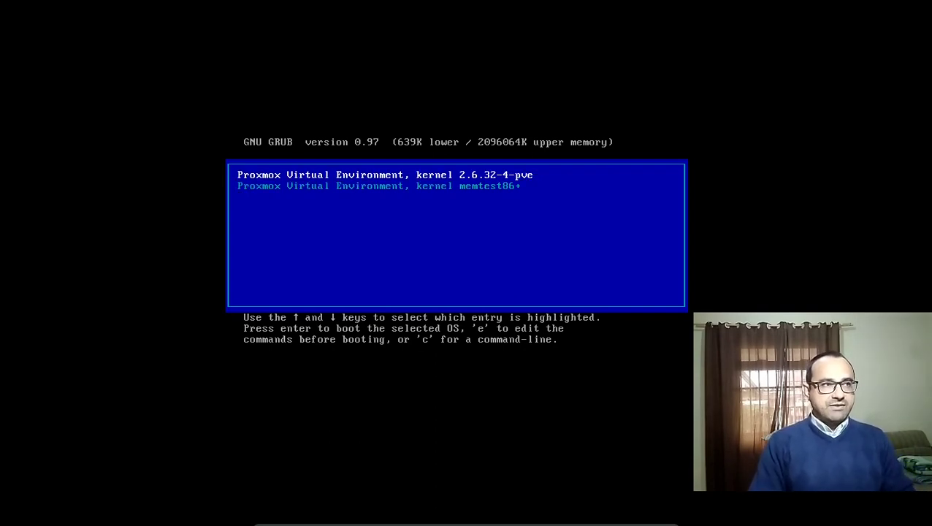
{"action": "key", "text": "Return"}
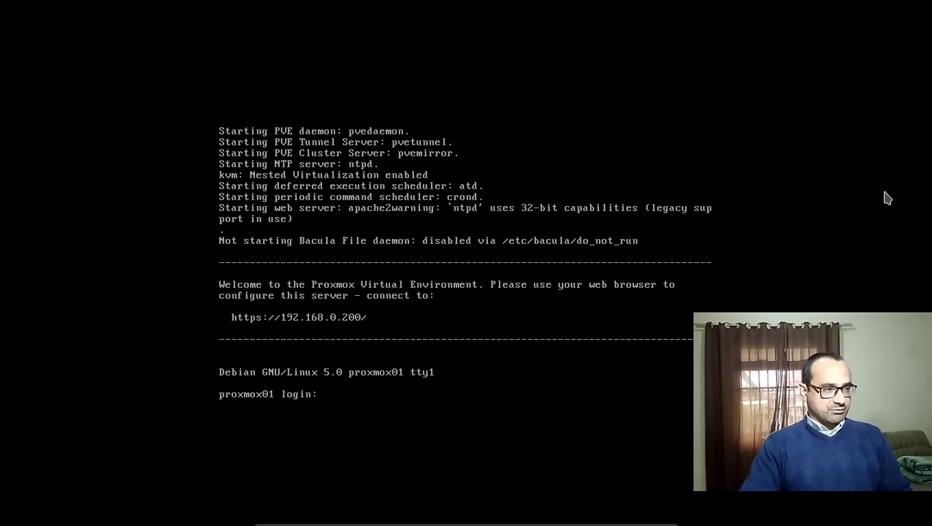
{"action": "key", "text": "alt+Tab"}
{"action": "left_click", "coordinate": [300, 57]}
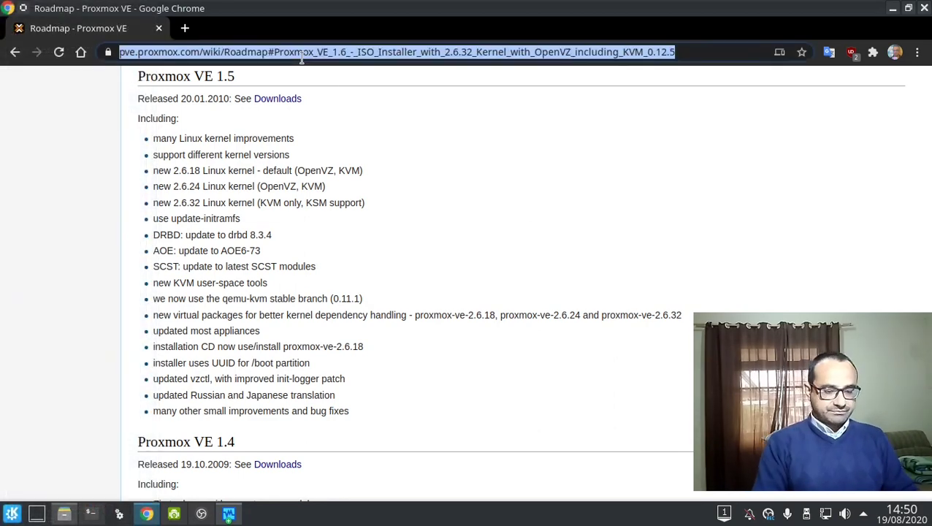
{"action": "type", "text": "https://"}
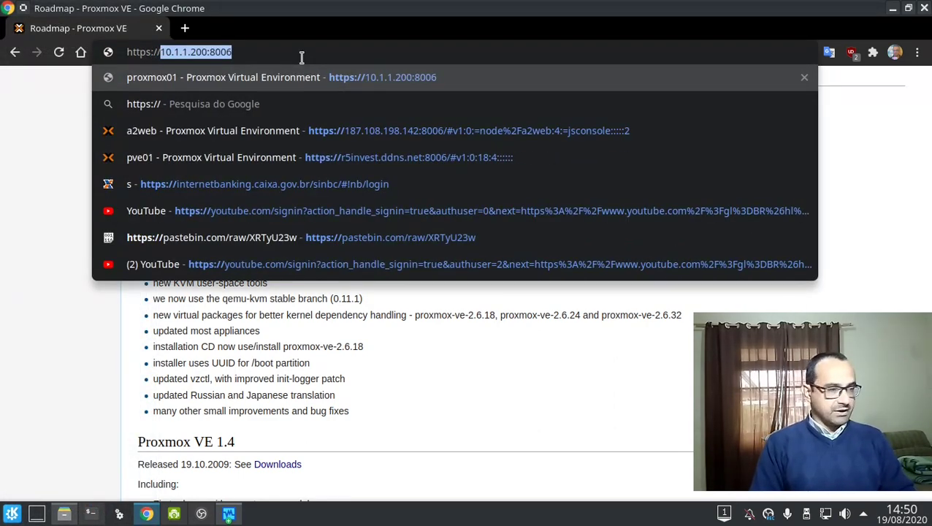
{"action": "type", "text": "10="}
{"action": "key", "text": "BackSpace"}
{"action": "key", "text": "BackSpace"}
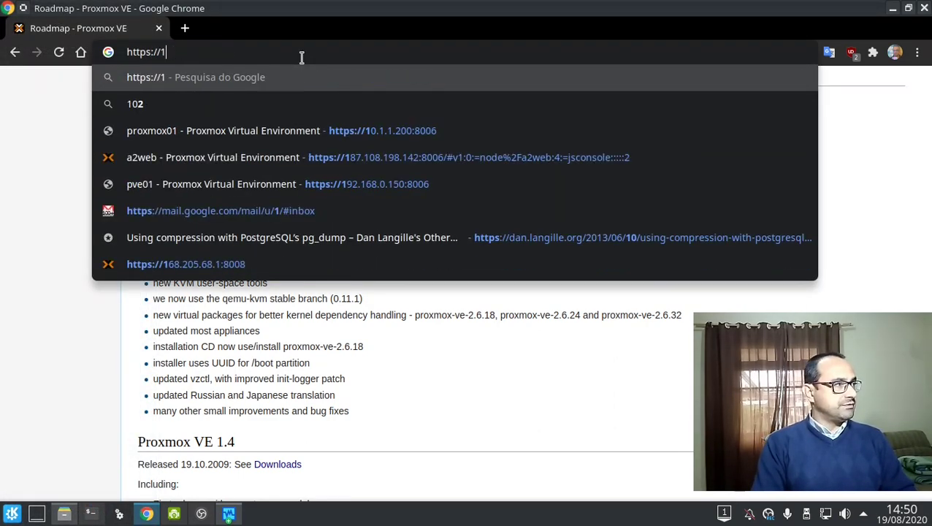
{"action": "type", "text": "92.,"}
{"action": "key", "text": "BackSpace"}
{"action": "key", "text": "BackSpace"}
{"action": "type", "text": "."}
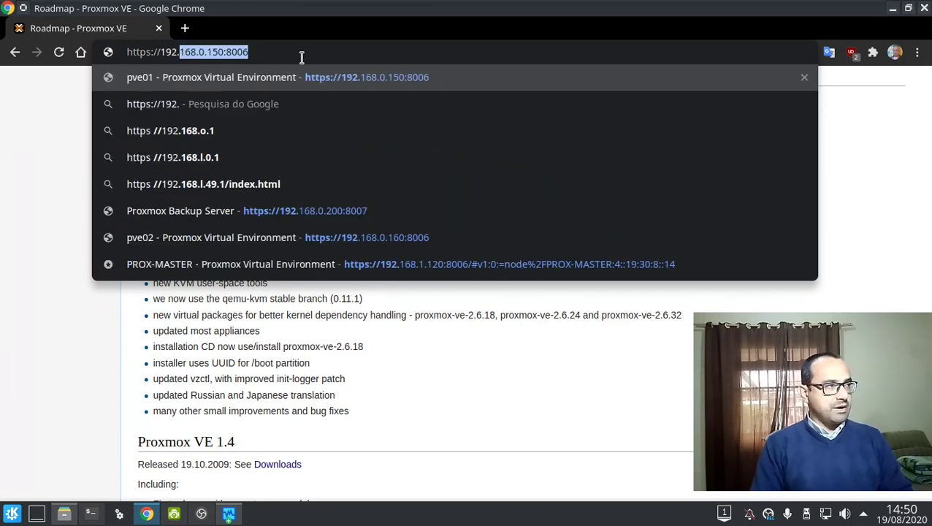
{"action": "type", "text": "168.0.200"}
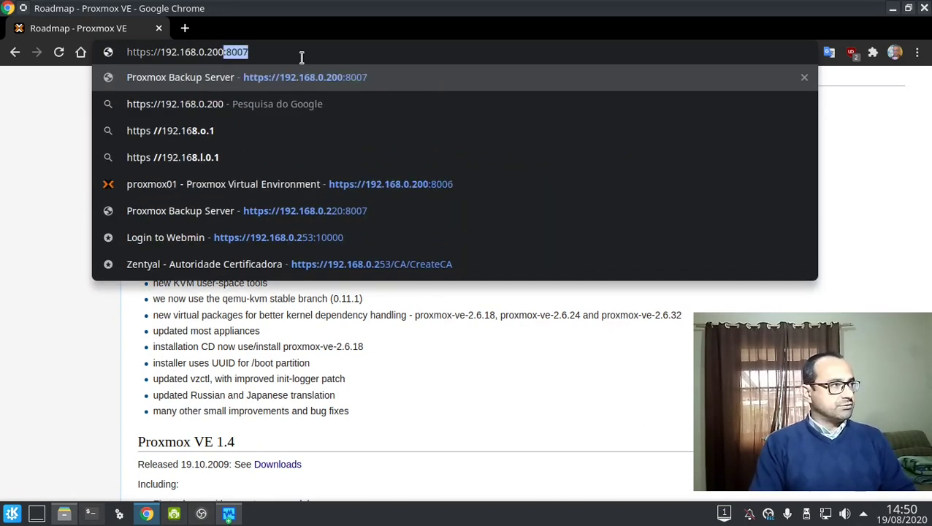
{"action": "key", "text": "Delete"}
{"action": "key", "text": "Return"}
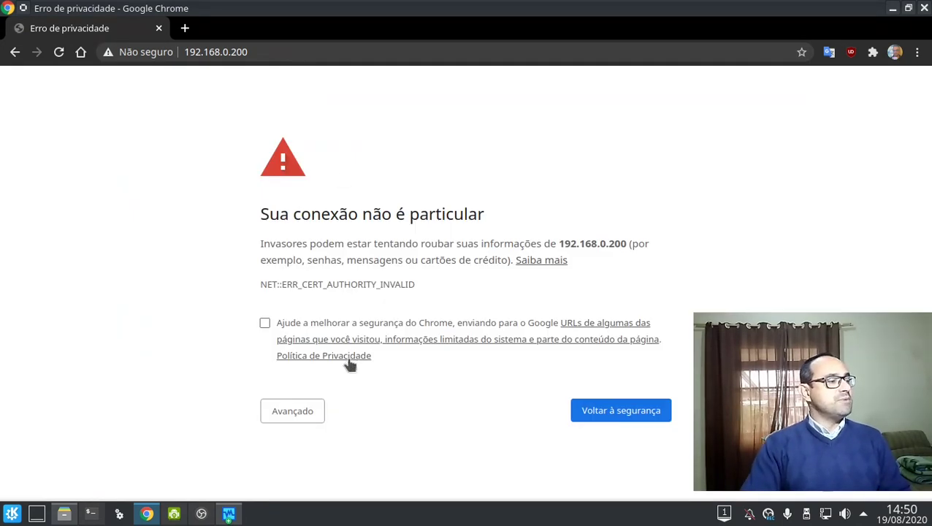
{"action": "left_click", "coordinate": [319, 404]}
{"action": "scroll", "coordinate": [318, 405], "scroll_direction": "down", "scroll_amount": 2}
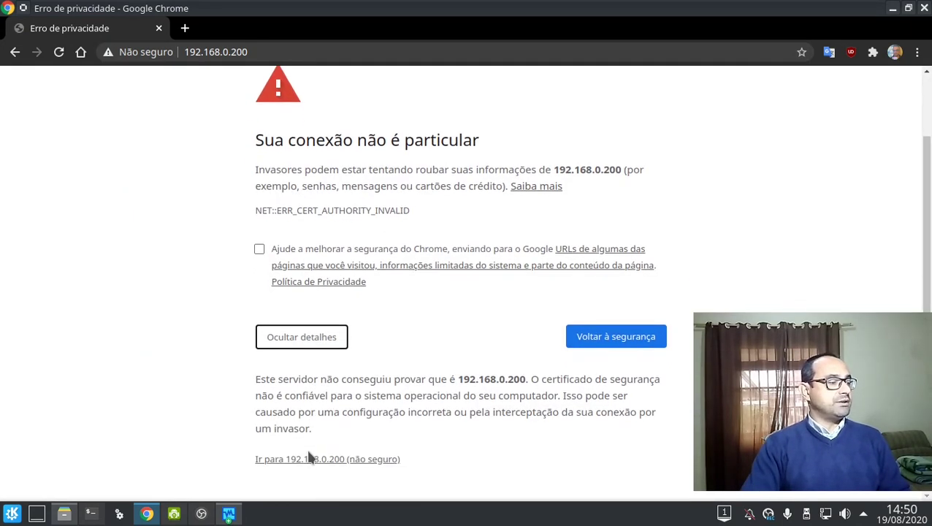
{"action": "left_click", "coordinate": [307, 459]}
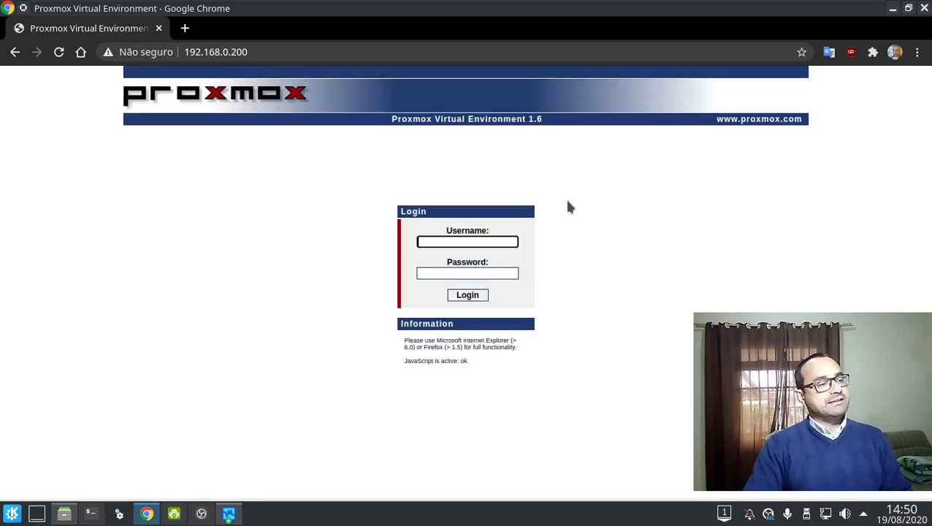
Sign in to Proxmox VE as root with the account password.
{"action": "left_click", "coordinate": [160, 256]}
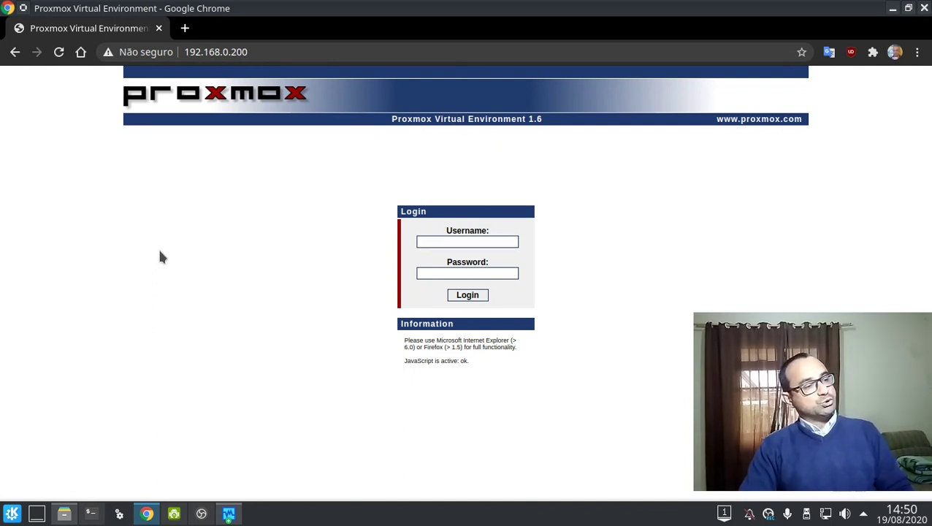
{"action": "left_click", "coordinate": [455, 242]}
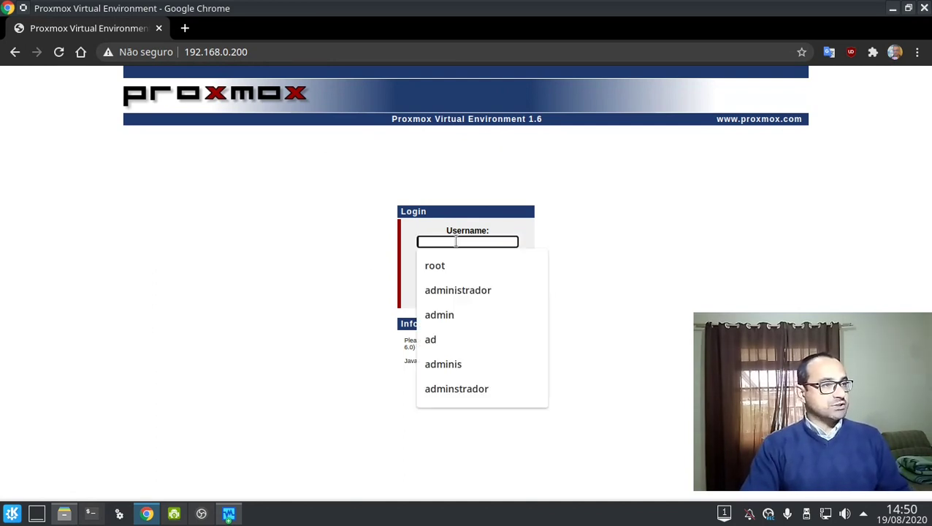
{"action": "left_click", "coordinate": [458, 264]}
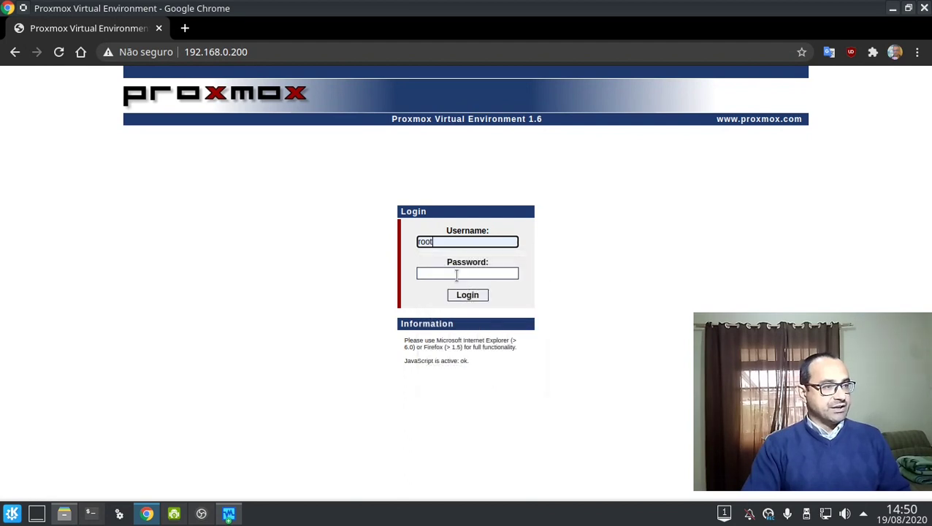
{"action": "left_click", "coordinate": [457, 274]}
{"action": "type", "text": "••••••••"}
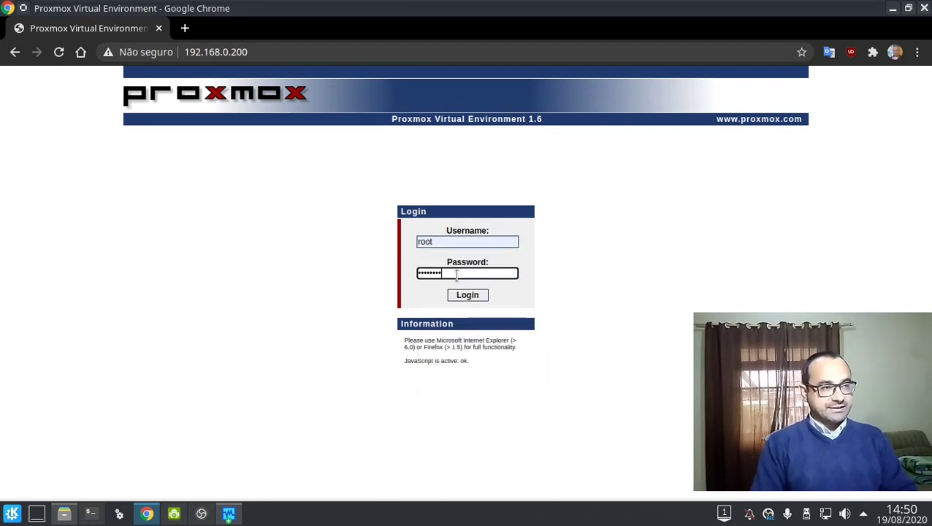
{"action": "key", "text": "Return"}
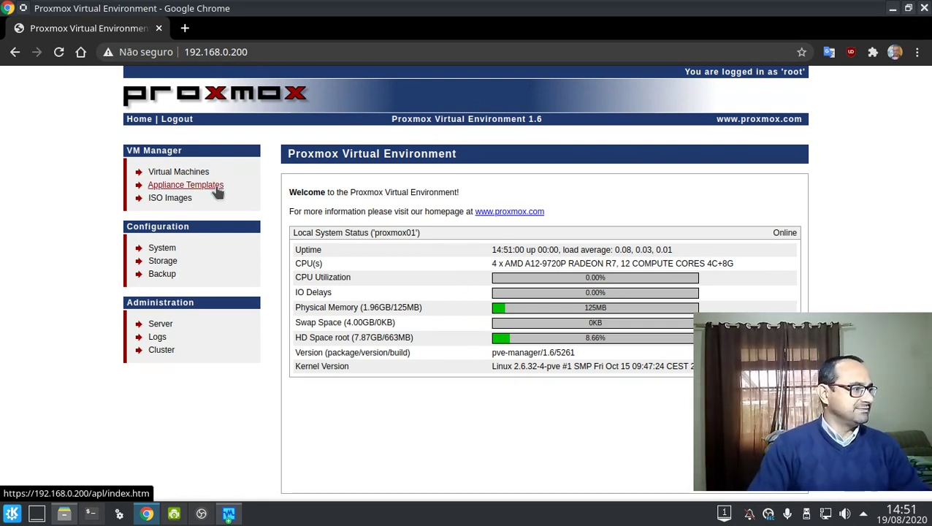
Browse the System Network, DNS and Admin configuration pages.
{"action": "left_click", "coordinate": [174, 251]}
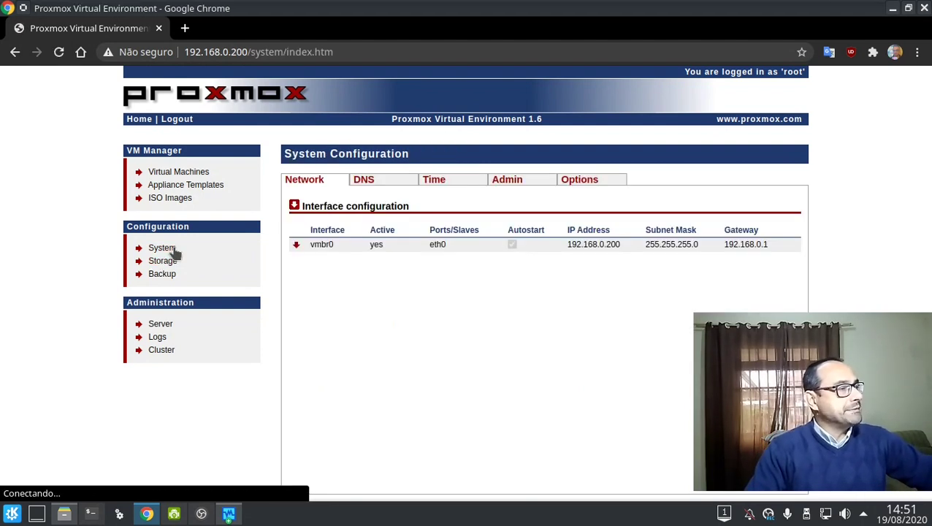
{"action": "left_click", "coordinate": [294, 206]}
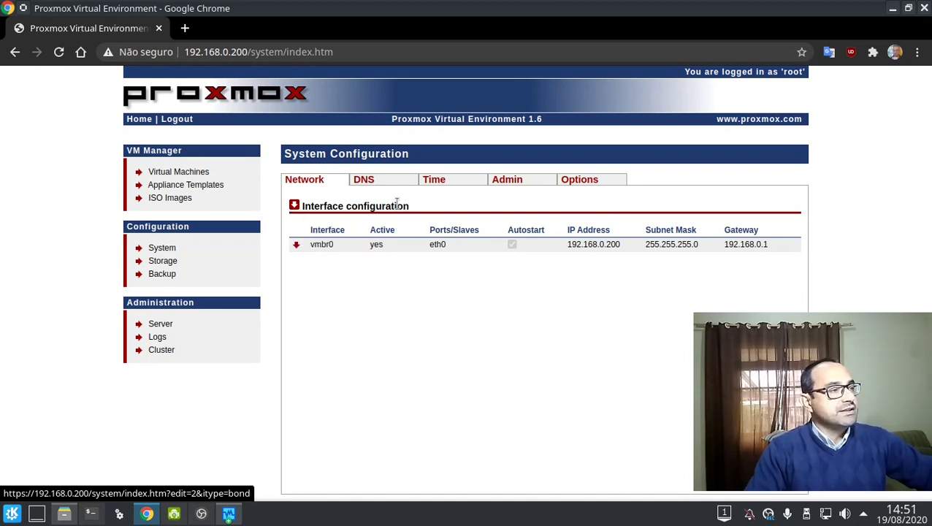
{"action": "left_click", "coordinate": [294, 207]}
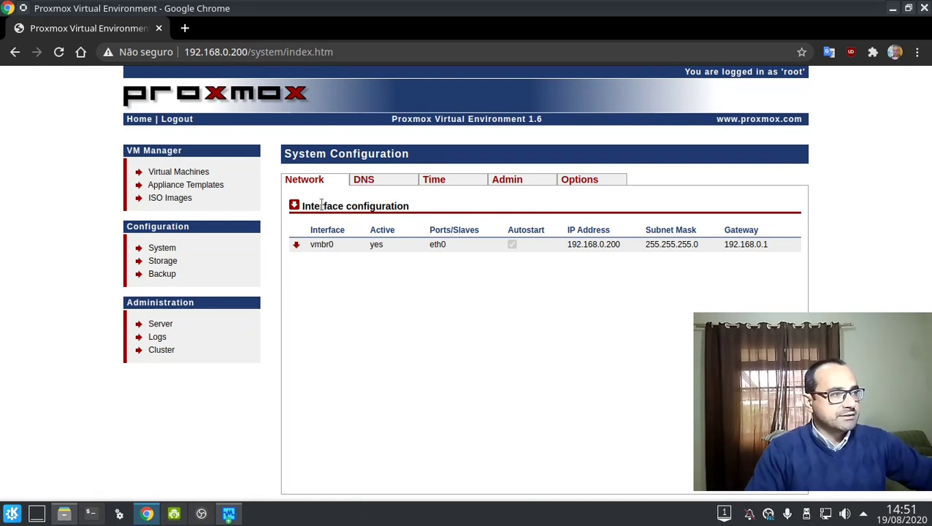
{"action": "left_click", "coordinate": [361, 183]}
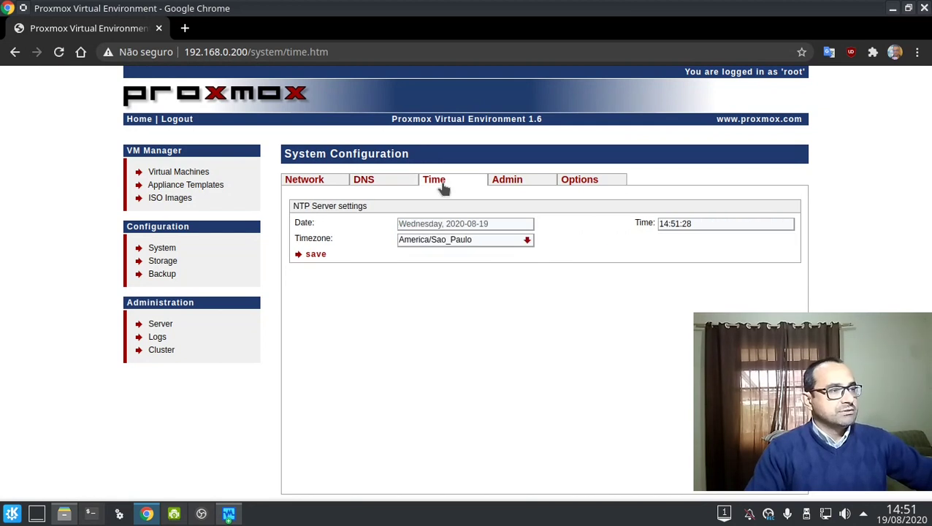
{"action": "left_click", "coordinate": [514, 181]}
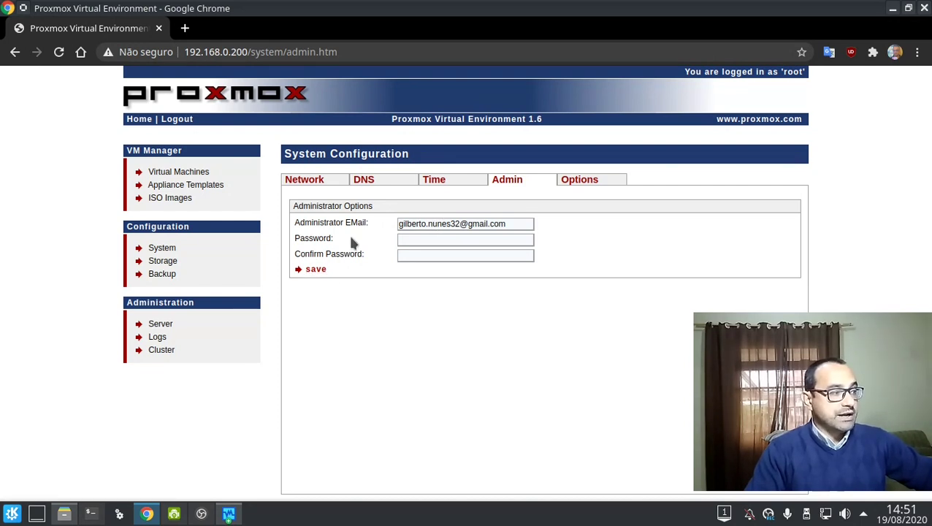
{"action": "left_click", "coordinate": [439, 241]}
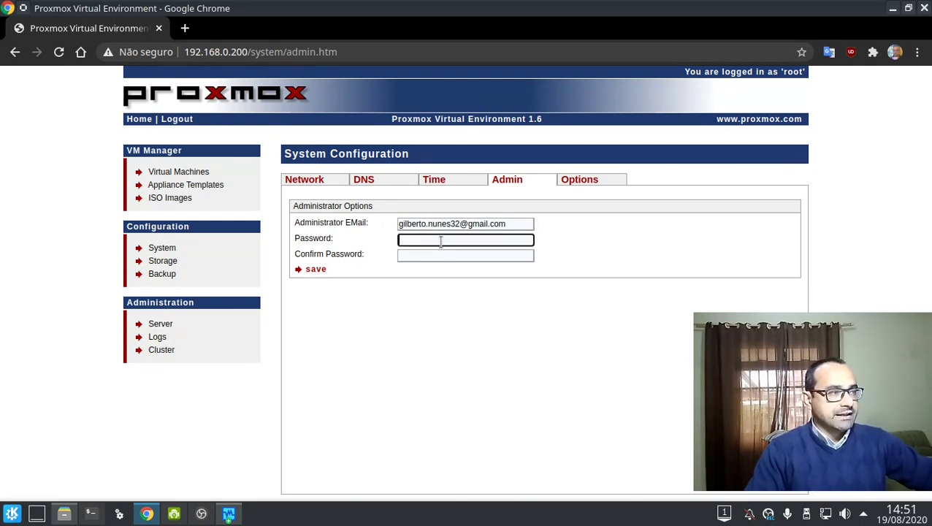
{"action": "left_click", "coordinate": [503, 272]}
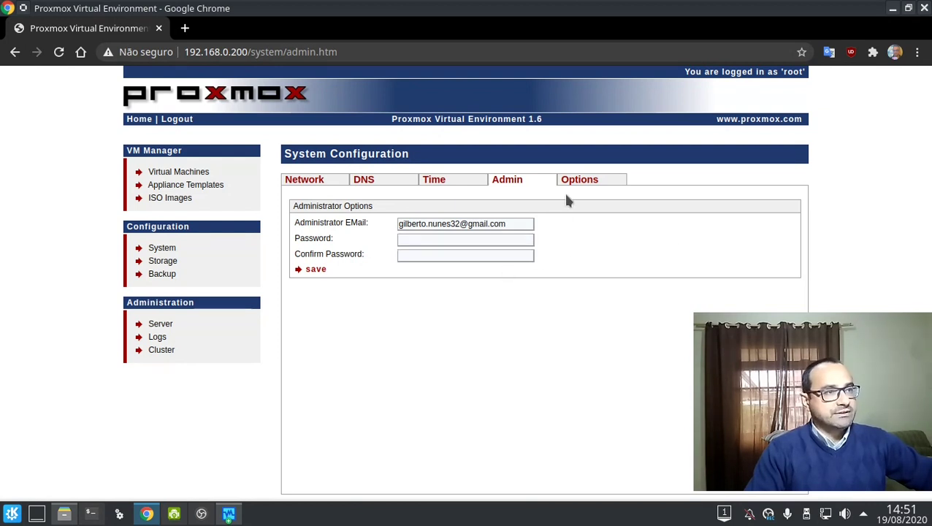
Check the Options page keeping English, then refresh the Cluster list showing proxmox01 active.
{"action": "left_click", "coordinate": [574, 180]}
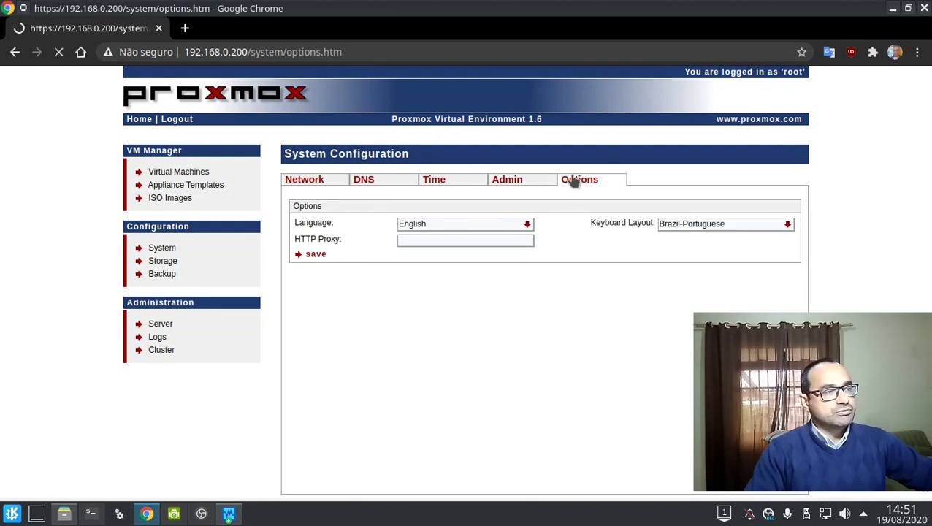
{"action": "left_click", "coordinate": [429, 225]}
{"action": "left_click", "coordinate": [643, 299]}
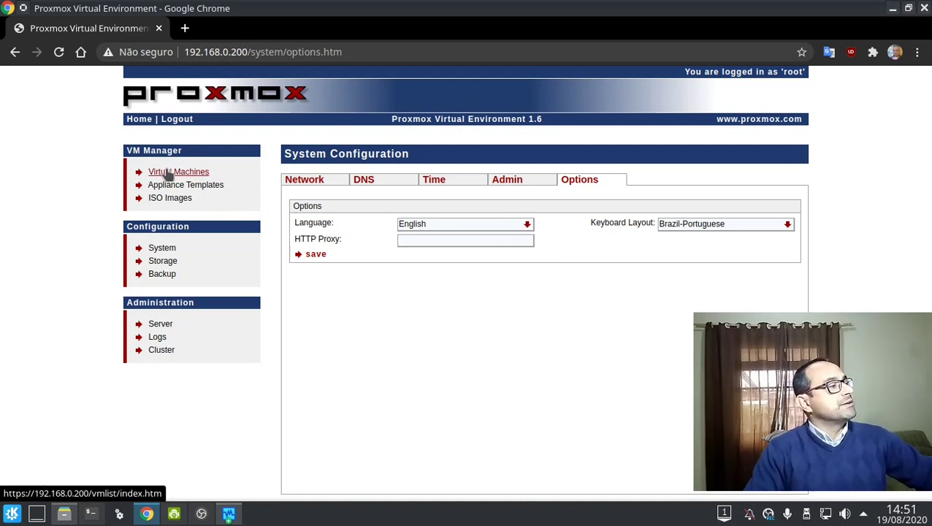
{"action": "left_click", "coordinate": [161, 350]}
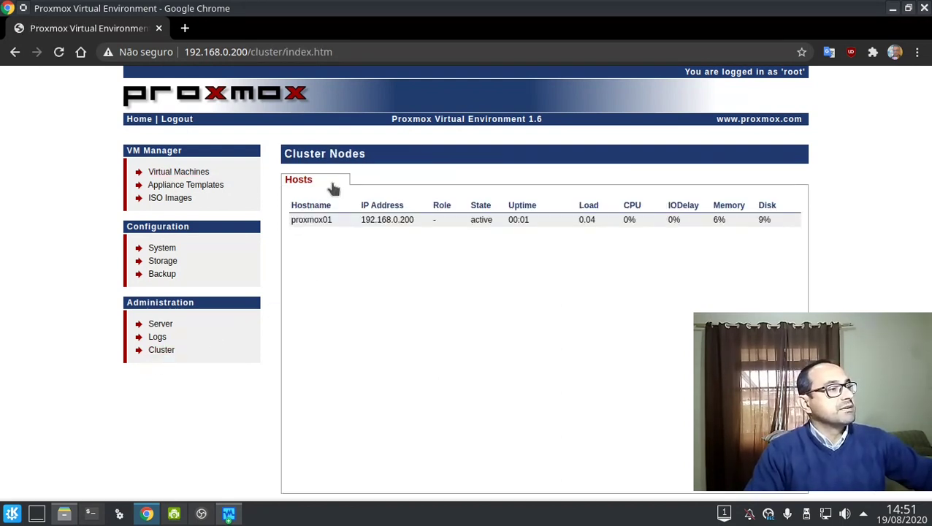
{"action": "left_click", "coordinate": [306, 184]}
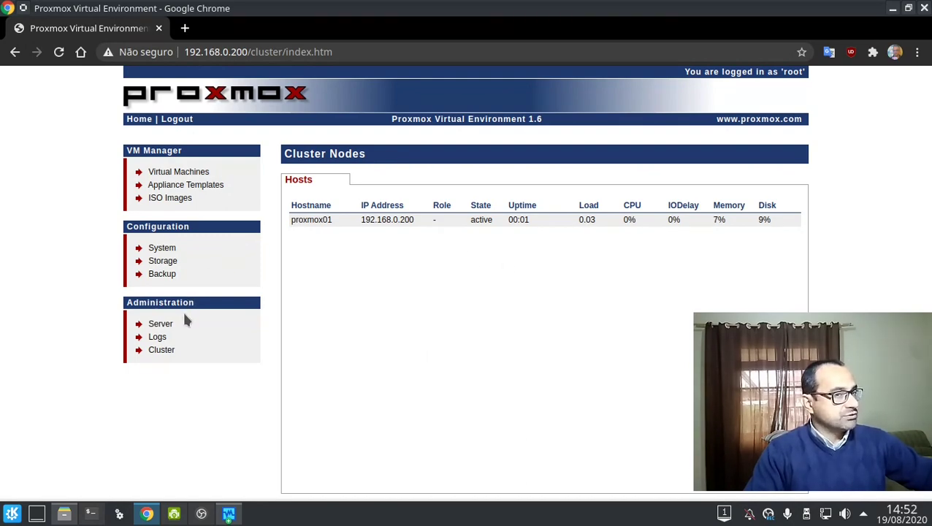
{"action": "left_click", "coordinate": [91, 514]}
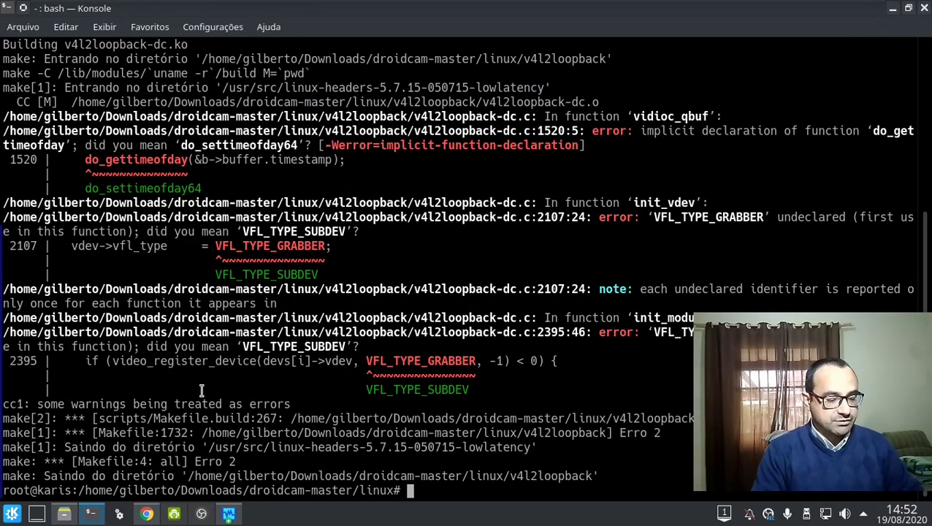
{"action": "type", "text": "exit"}
{"action": "key", "text": "Return"}
{"action": "type", "text": "cd"}
{"action": "key", "text": "Return"}
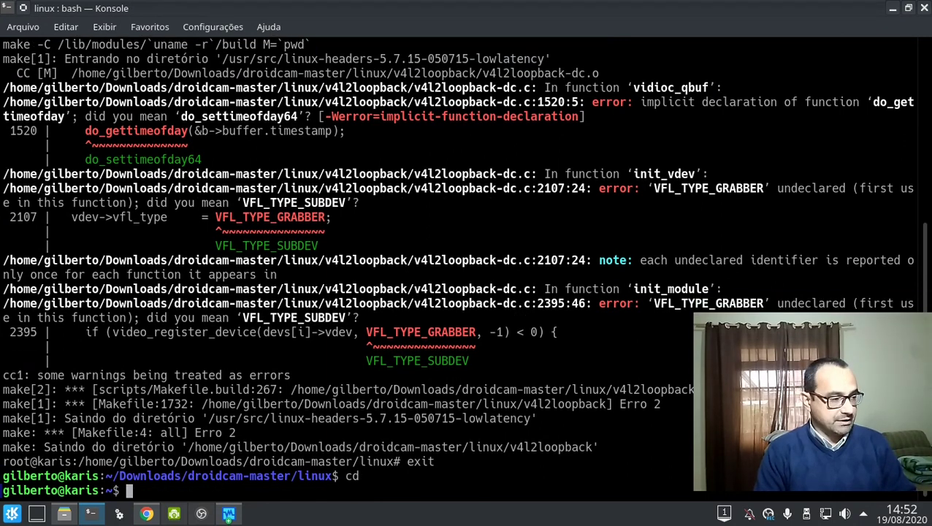
{"action": "key", "text": "ctrl+l"}
{"action": "type", "text": "ssh root@"}
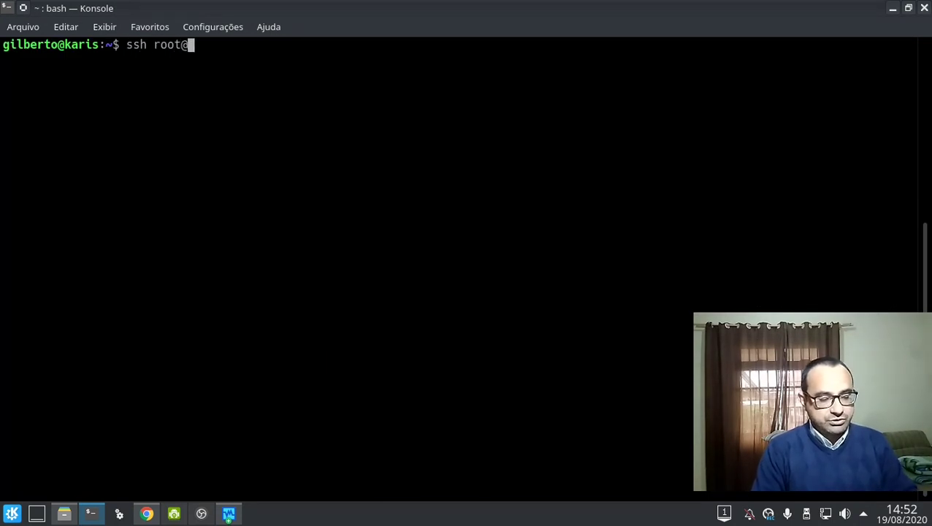
{"action": "type", "text": "192.168.0.10"}
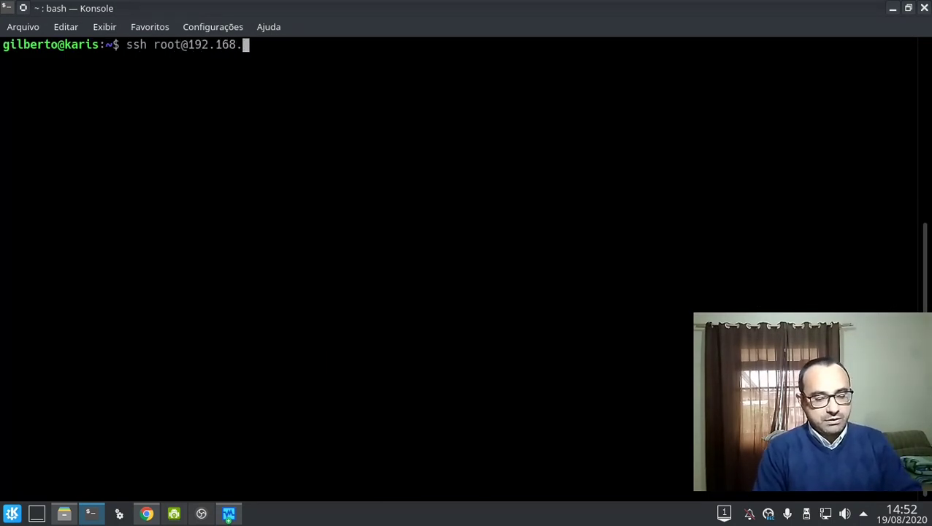
{"action": "key", "text": "BackSpace"}
{"action": "key", "text": "BackSpace"}
{"action": "type", "text": "200"}
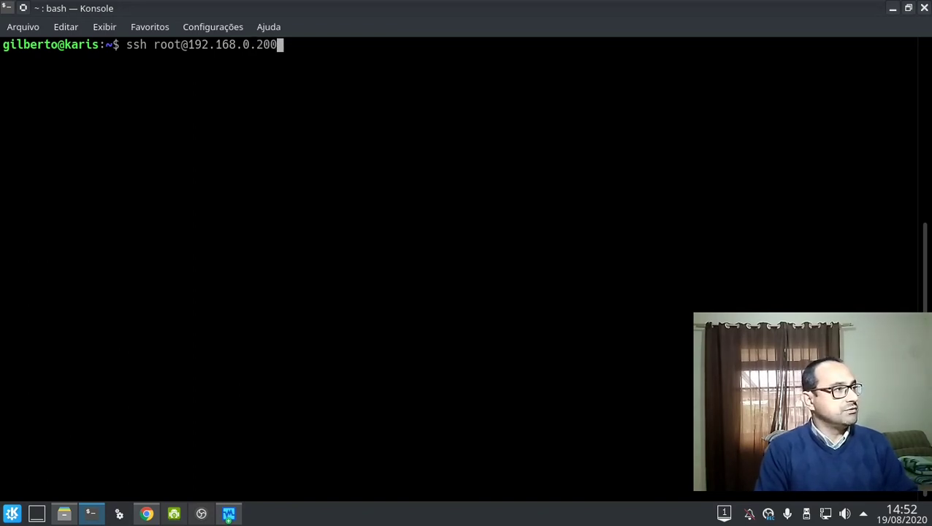
{"action": "key", "text": "Return"}
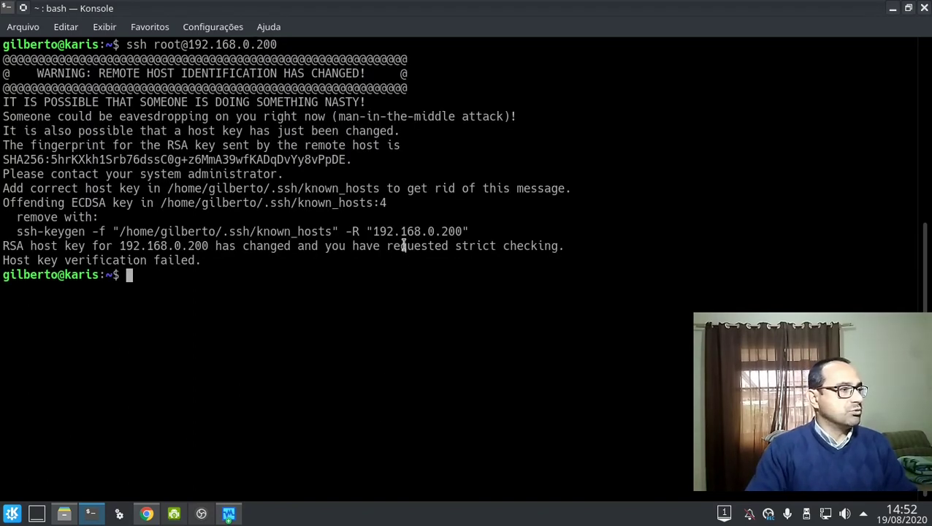
Run the suggested ssh-keygen -R command, reconnect, and accept the new host key with yes.
{"action": "triple_click", "coordinate": [402, 233]}
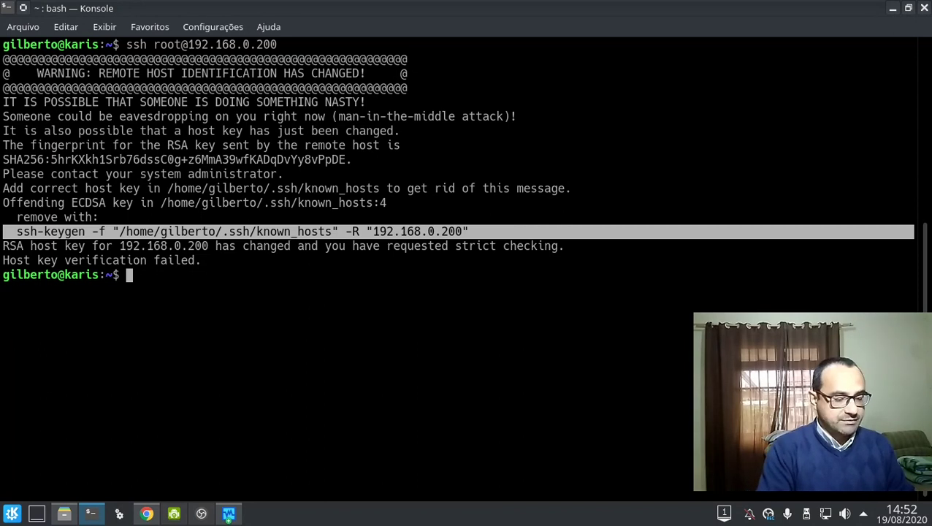
{"action": "middle_click", "coordinate": [403, 232]}
{"action": "key", "text": "Return"}
{"action": "key", "text": "ctrl+l"}
{"action": "key", "text": "Up"}
{"action": "key", "text": "Up"}
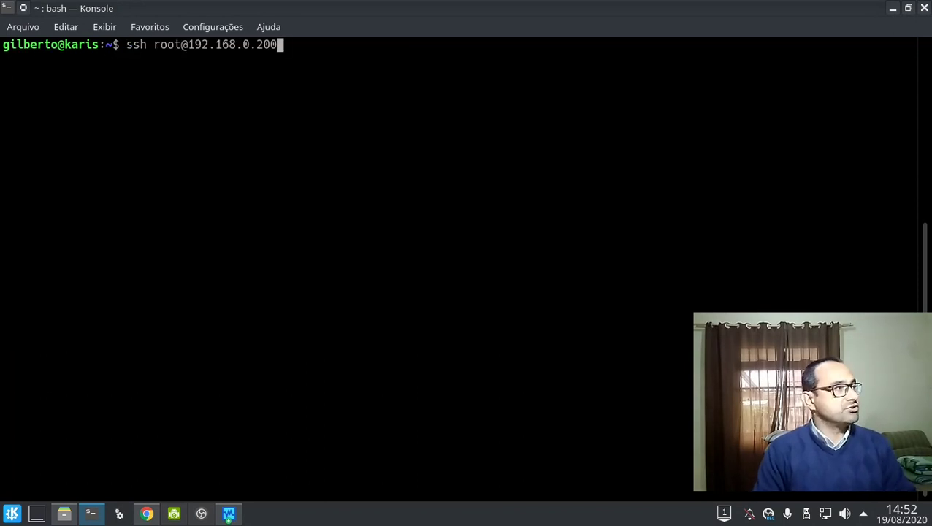
{"action": "key", "text": "Return"}
{"action": "type", "text": "yes"}
{"action": "key", "text": "Return"}
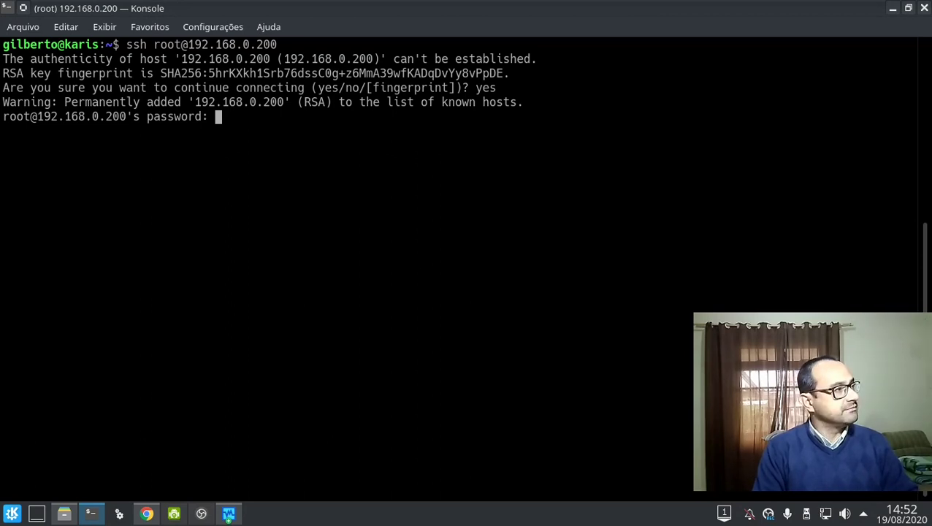
{"action": "key", "text": "Return"}
Run the pveca cluster tool on proxmox01.
{"action": "type", "text": "pve"}
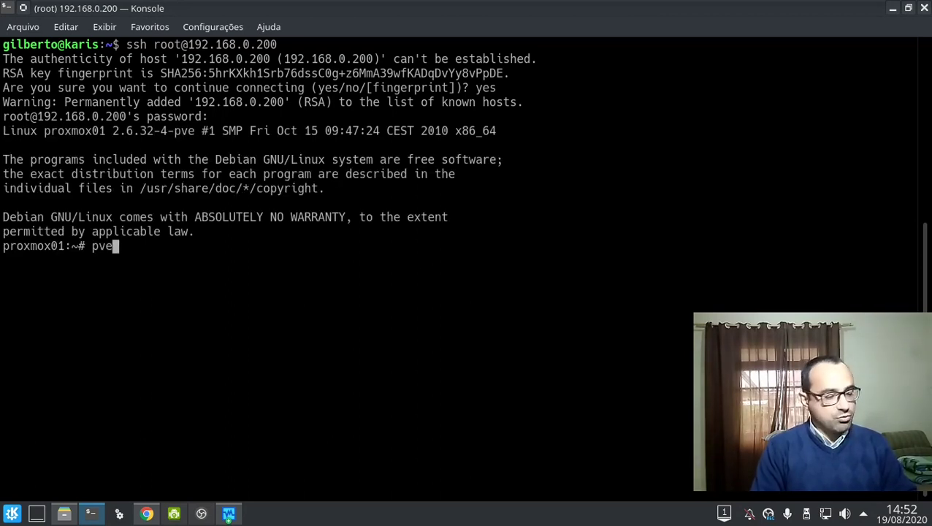
{"action": "key", "text": "Tab"}
{"action": "key", "text": "Tab"}
{"action": "type", "text": "ca"}
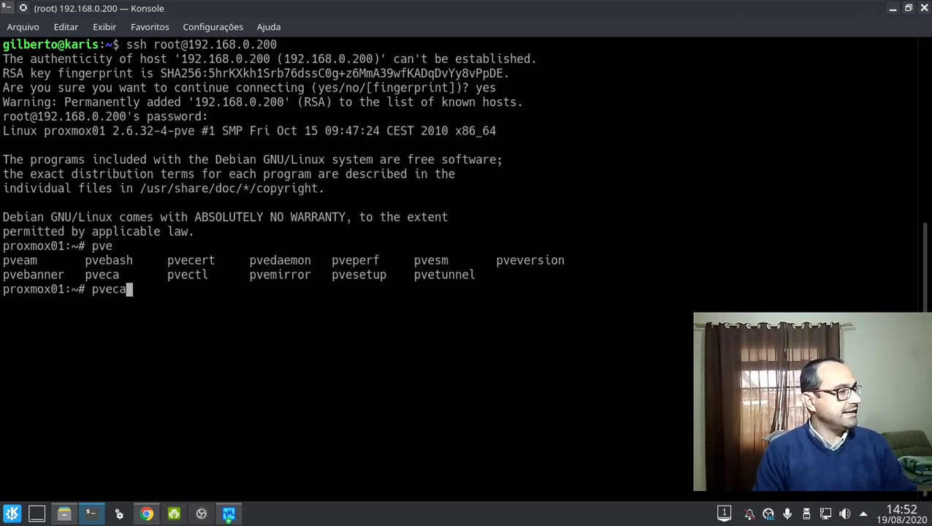
{"action": "key", "text": "Return"}
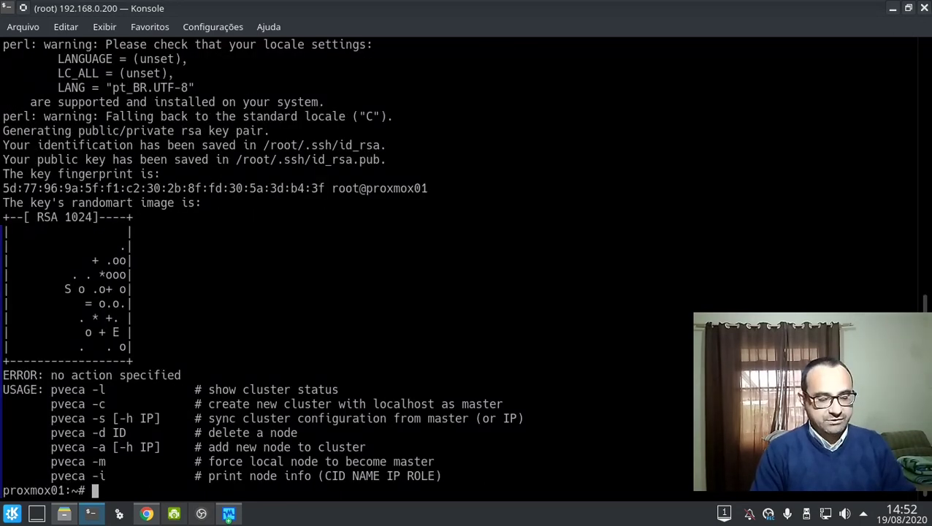
Set export LC_ALL=C, rerun pveca without locale warnings, and return to Chrome.
{"action": "type", "text": "export LC_"}
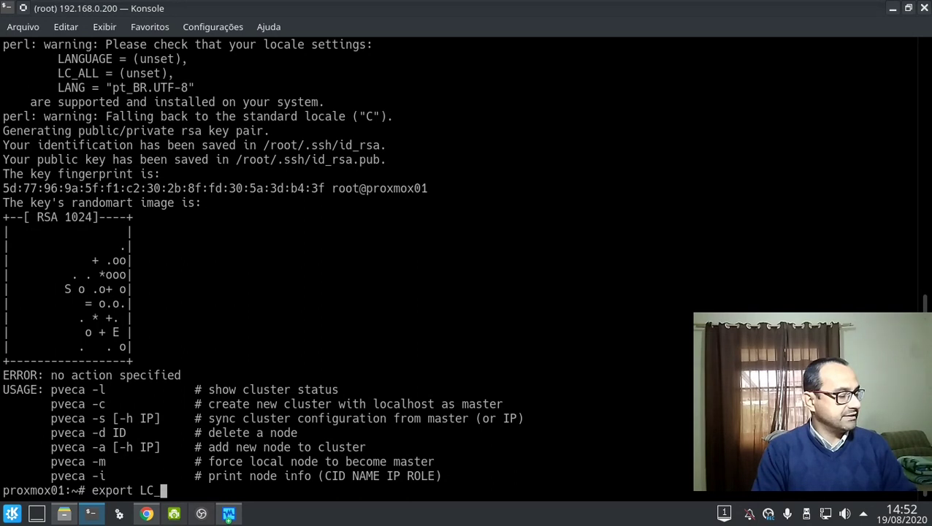
{"action": "type", "text": "ALL=C"}
{"action": "key", "text": "Return"}
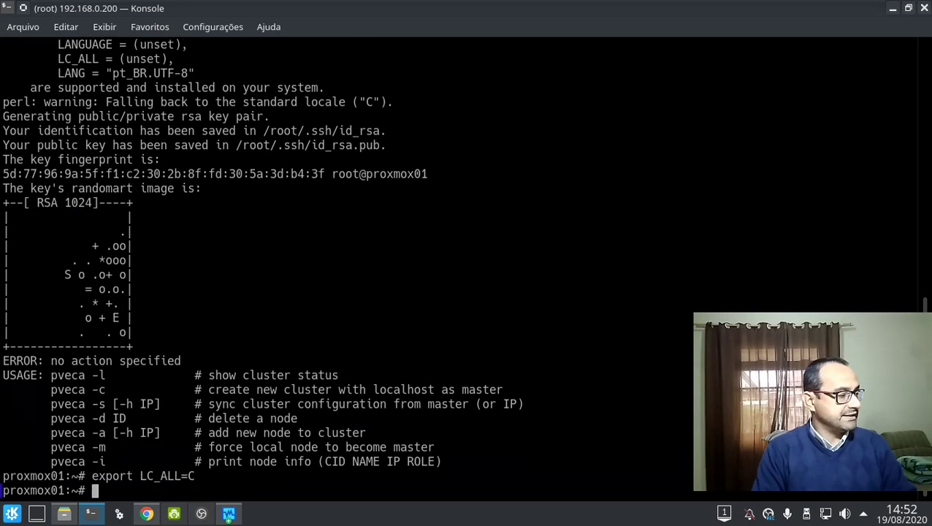
{"action": "key", "text": "ctrl+l"}
{"action": "key", "text": "Up"}
{"action": "key", "text": "Up"}
{"action": "key", "text": "Return"}
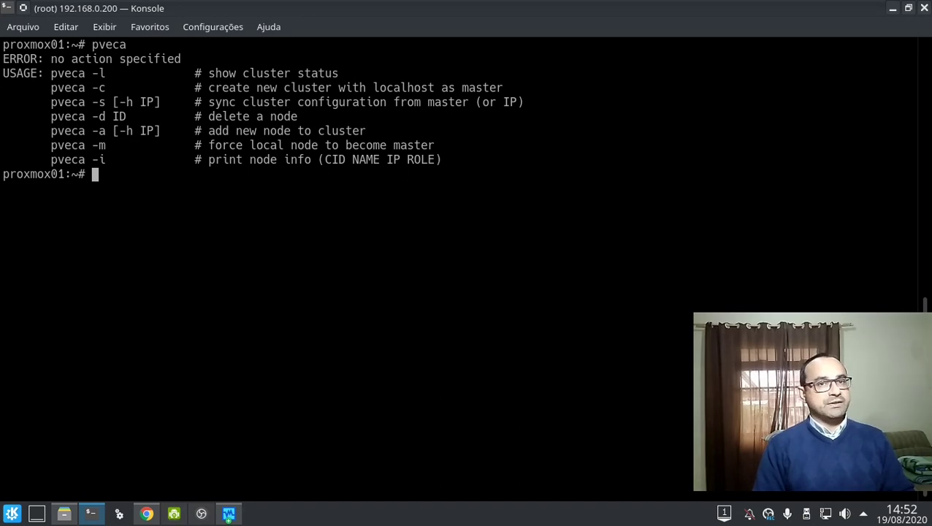
{"action": "key", "text": "alt+Tab"}
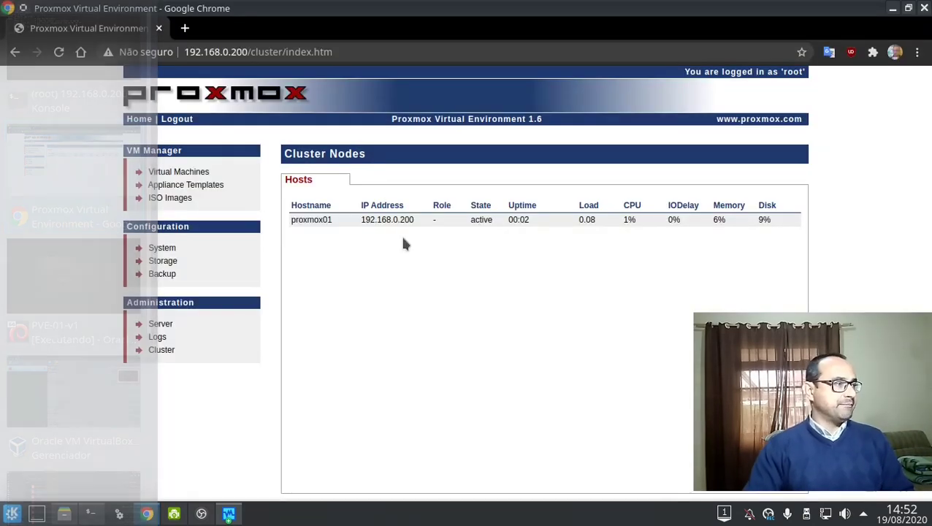
{"action": "left_click", "coordinate": [157, 337]}
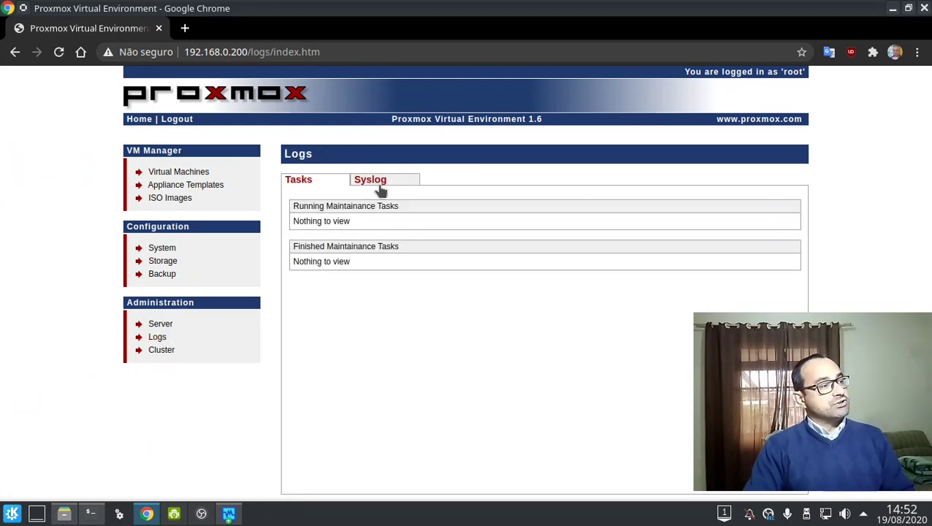
Browse the Syslog and Tasks logs, the Server Certificates tab, and the Storage list's add options.
{"action": "left_click", "coordinate": [379, 189]}
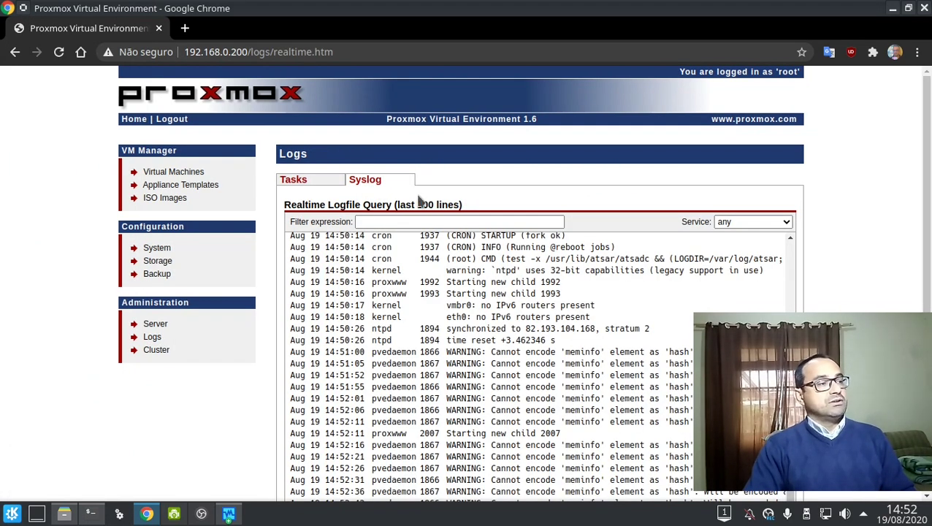
{"action": "scroll", "coordinate": [832, 291], "scroll_direction": "down", "scroll_amount": 2}
{"action": "scroll", "coordinate": [837, 298], "scroll_direction": "up", "scroll_amount": 2}
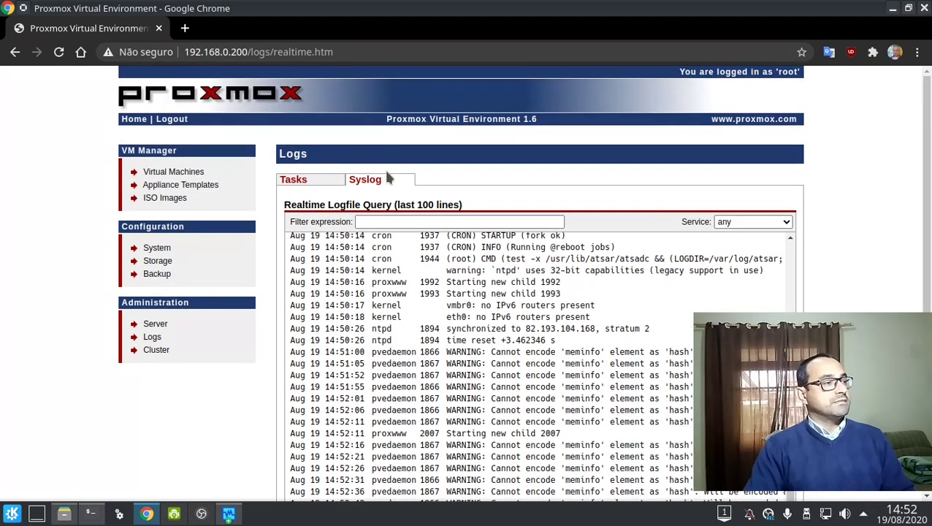
{"action": "left_click", "coordinate": [298, 183]}
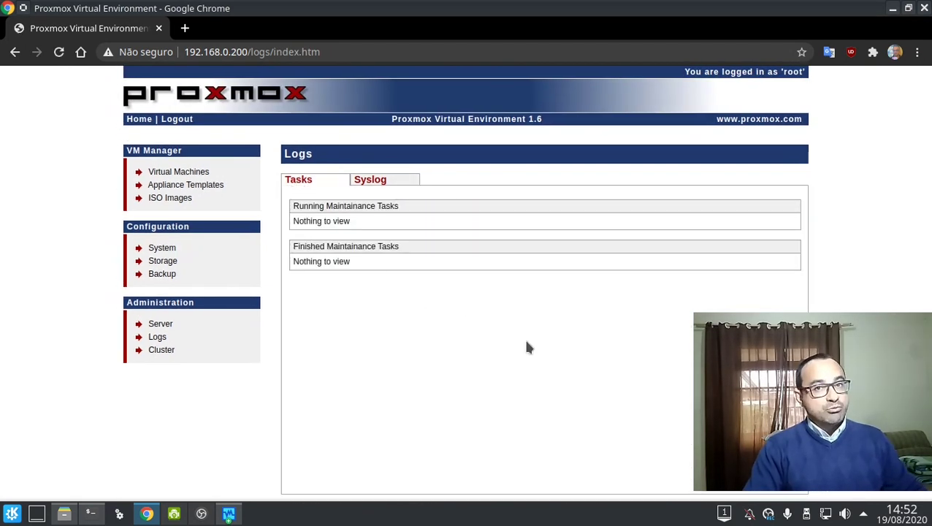
{"action": "left_click", "coordinate": [152, 328]}
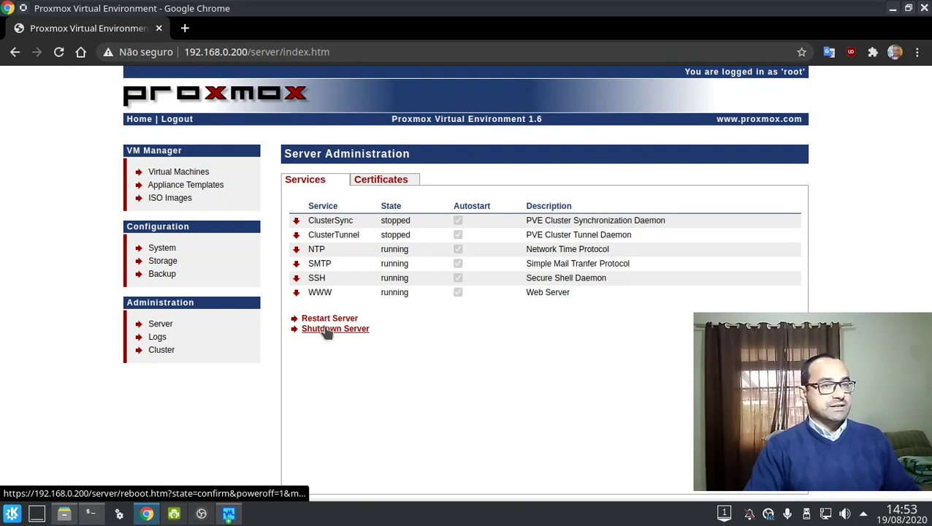
{"action": "left_click", "coordinate": [404, 182]}
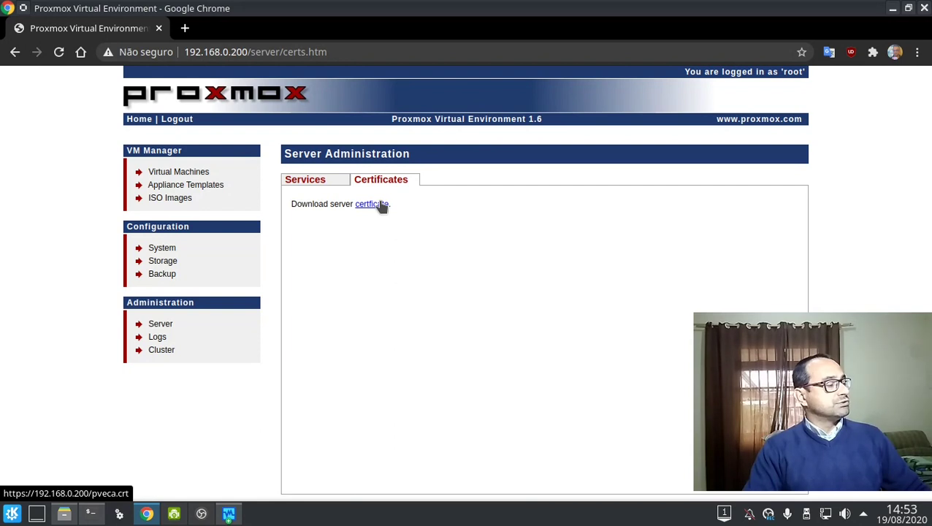
{"action": "left_click", "coordinate": [162, 260]}
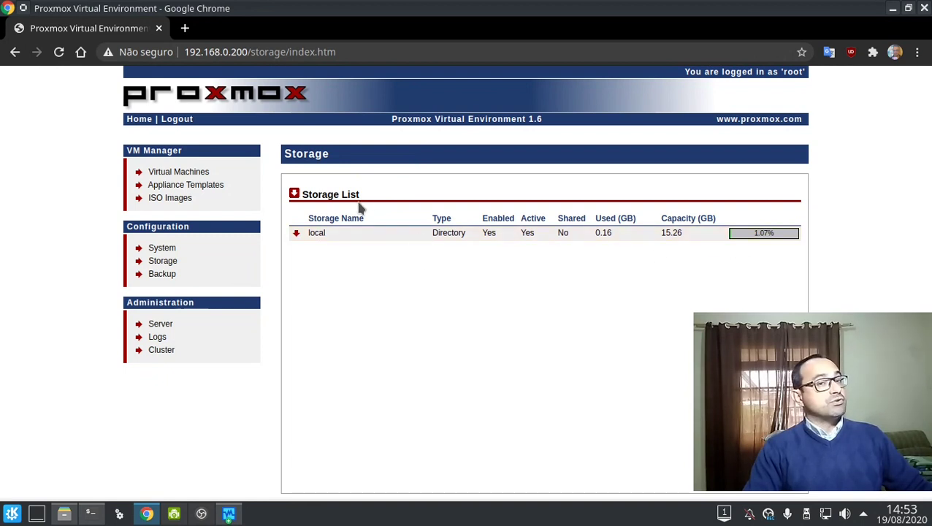
{"action": "left_click", "coordinate": [293, 195]}
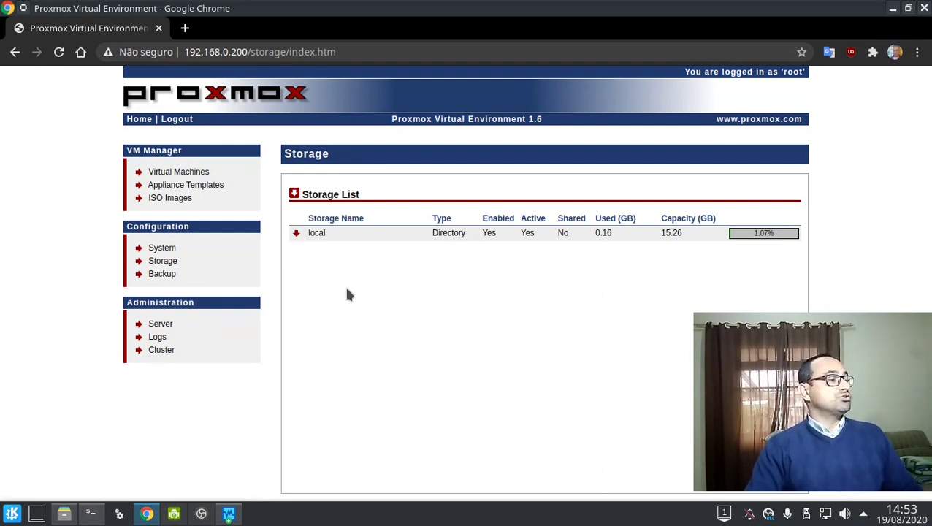
Attempt a new backup job, dismiss the missing-storage error, and begin Add Directory storage.
{"action": "left_click", "coordinate": [166, 275]}
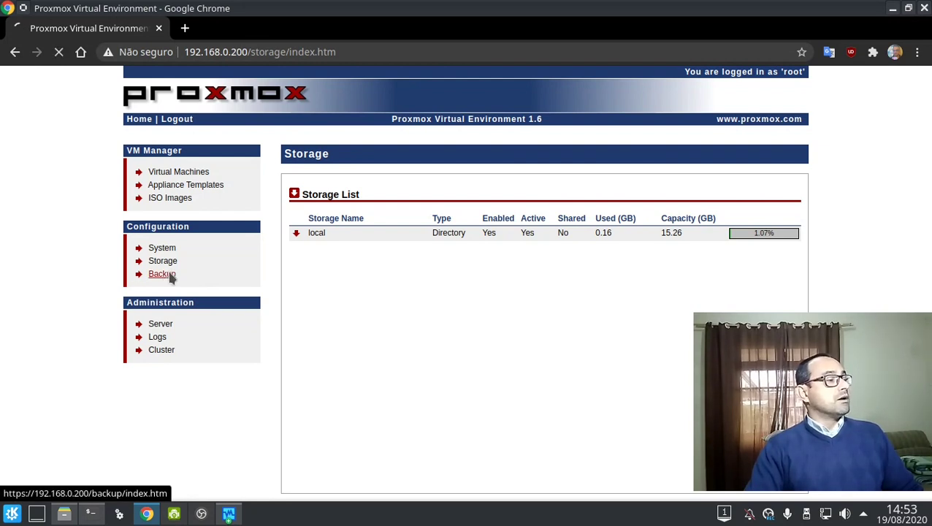
{"action": "left_click", "coordinate": [296, 193]}
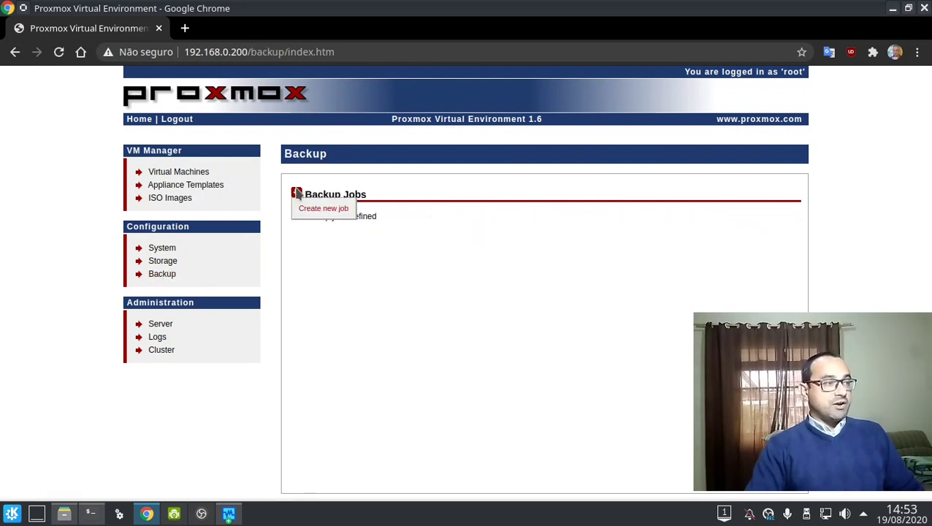
{"action": "left_click", "coordinate": [319, 210]}
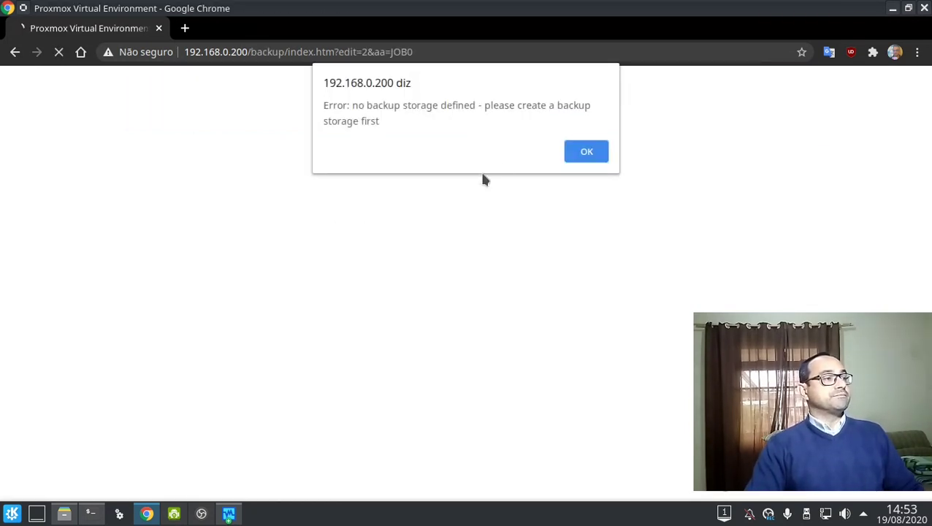
{"action": "left_click", "coordinate": [585, 158]}
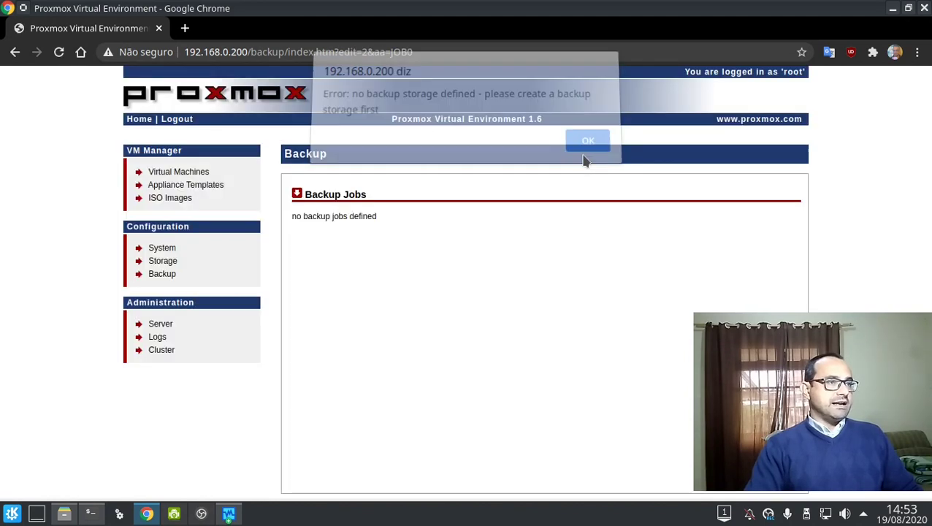
{"action": "left_click", "coordinate": [174, 267]}
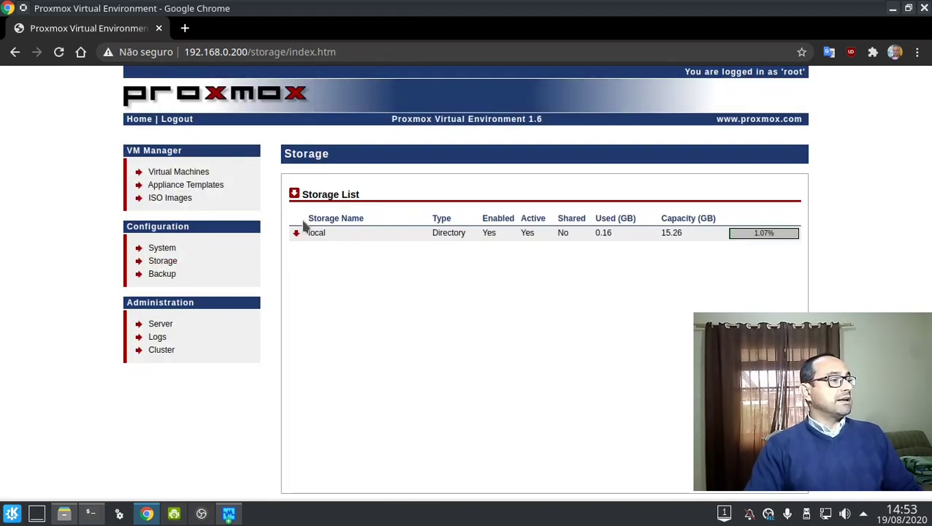
{"action": "left_click", "coordinate": [295, 193]}
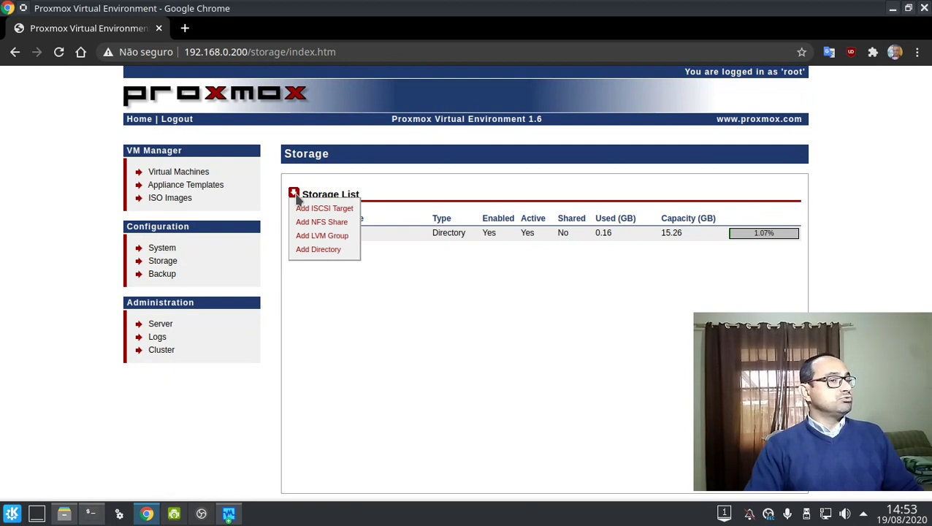
{"action": "left_click", "coordinate": [321, 249]}
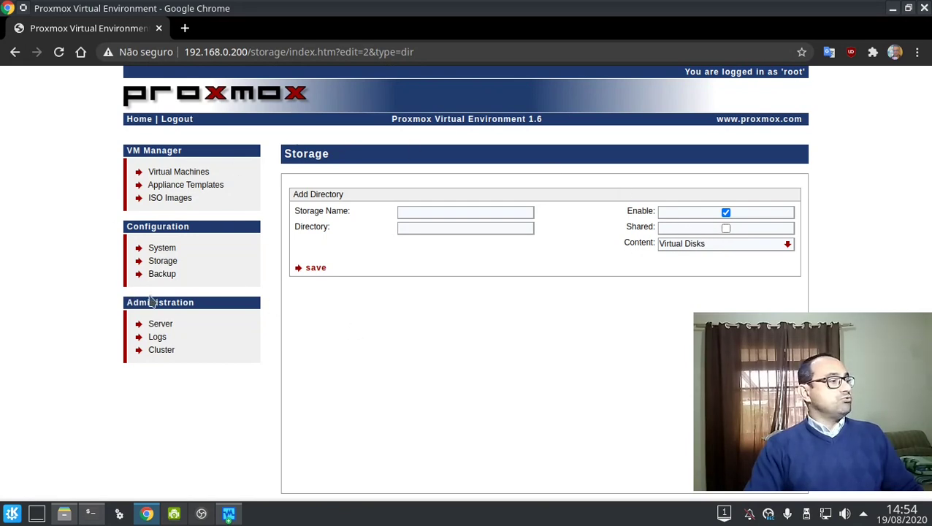
Create the /BACKUP directory and try cfdisk /dev/sdb, which fails to open.
{"action": "key", "text": "alt+Tab"}
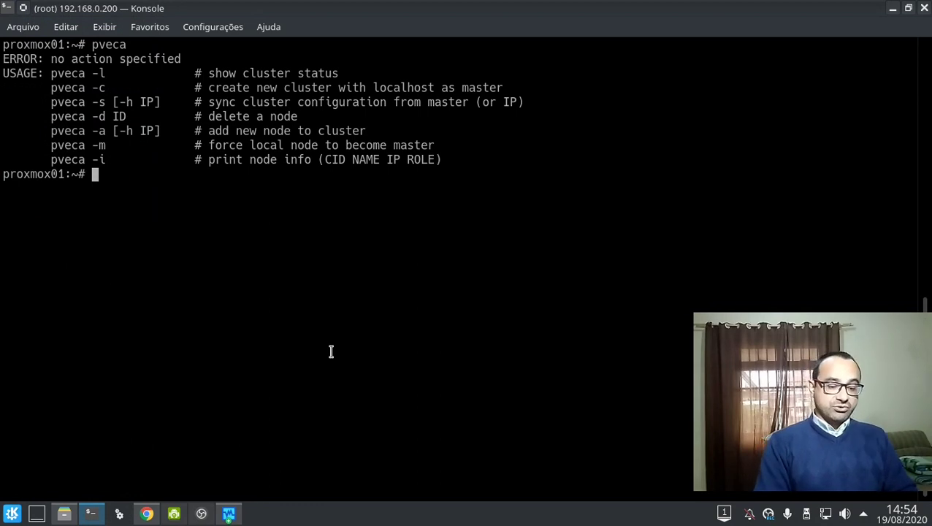
{"action": "type", "text": "mkdir "}
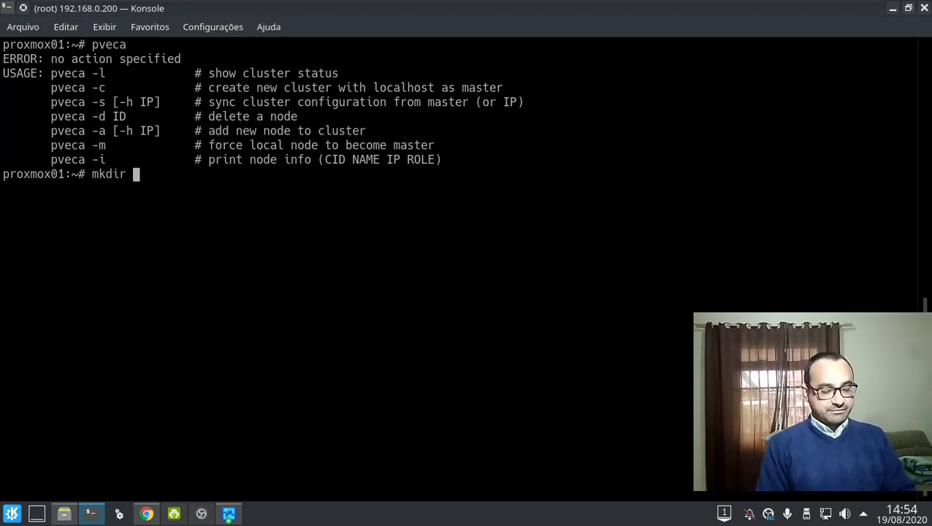
{"action": "type", "text": "/BACKUP"}
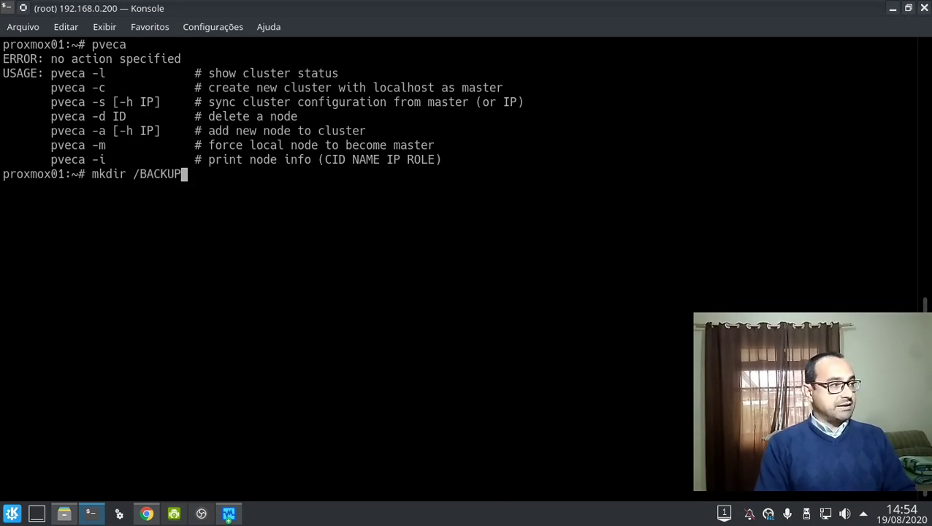
{"action": "key", "text": "Return"}
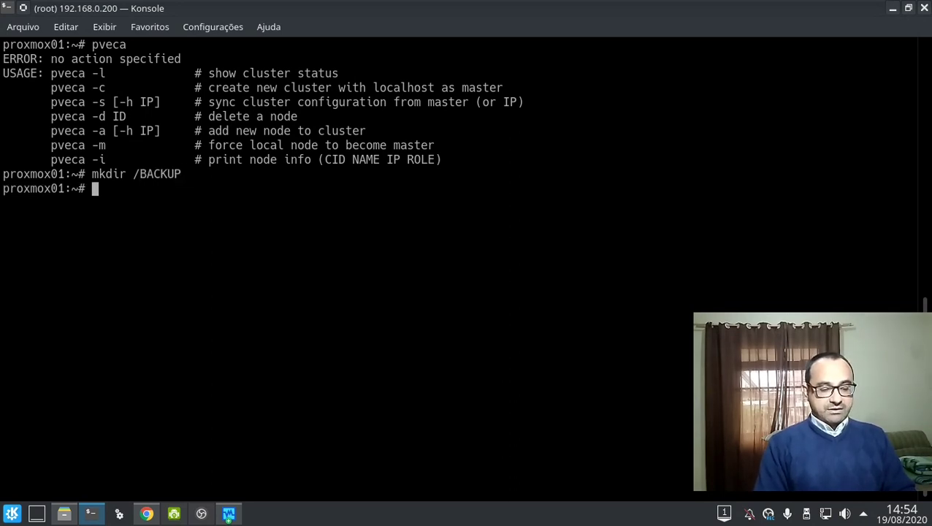
{"action": "type", "text": "cfdisk /d"}
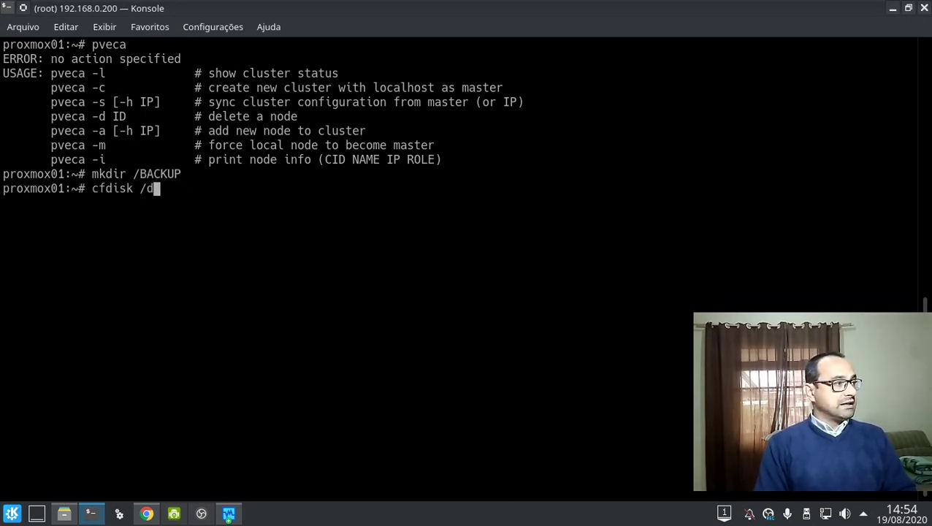
{"action": "type", "text": "ev/sdb"}
{"action": "key", "text": "Return"}
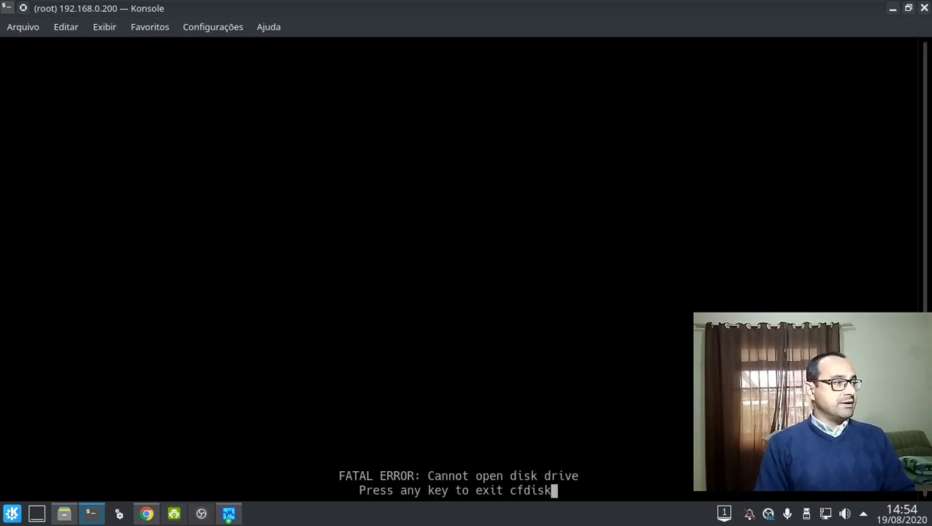
{"action": "key", "text": "Return"}
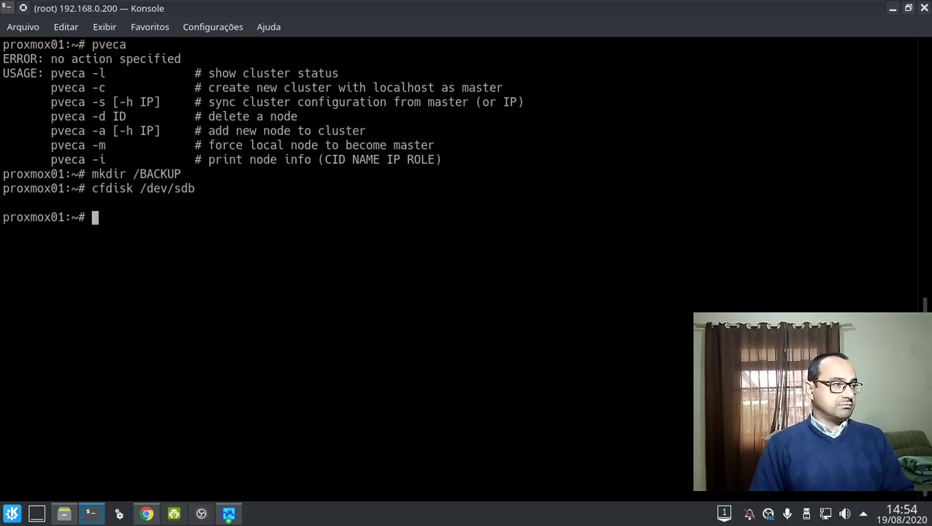
Tab-complete cfdisk /dev/sd to list disks, showing only sda, sda1 and sda2.
{"action": "key", "text": "Up"}
{"action": "key", "text": "BackSpace"}
{"action": "type", "text": "a"}
{"action": "key", "text": "Tab"}
{"action": "key", "text": "Tab"}
{"action": "key", "text": "BackSpace"}
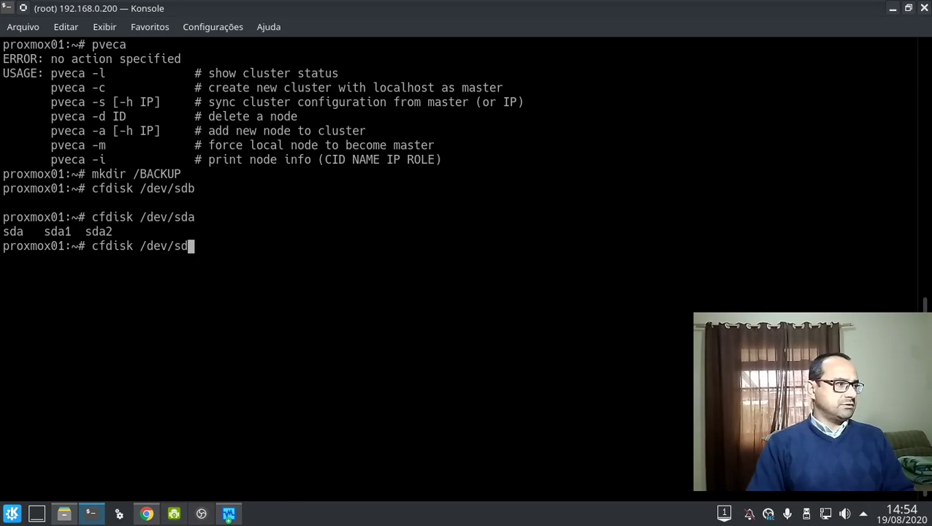
{"action": "key", "text": "BackSpace"}
{"action": "key", "text": "BackSpace"}
{"action": "key", "text": "BackSpace"}
{"action": "key", "text": "BackSpace"}
{"action": "key", "text": "BackSpace"}
{"action": "key", "text": "BackSpace"}
{"action": "key", "text": "BackSpace"}
{"action": "key", "text": "BackSpace"}
{"action": "key", "text": "BackSpace"}
{"action": "key", "text": "BackSpace"}
{"action": "key", "text": "BackSpace"}
{"action": "key", "text": "BackSpace"}
{"action": "key", "text": "BackSpace"}
{"action": "key", "text": "BackSpace"}
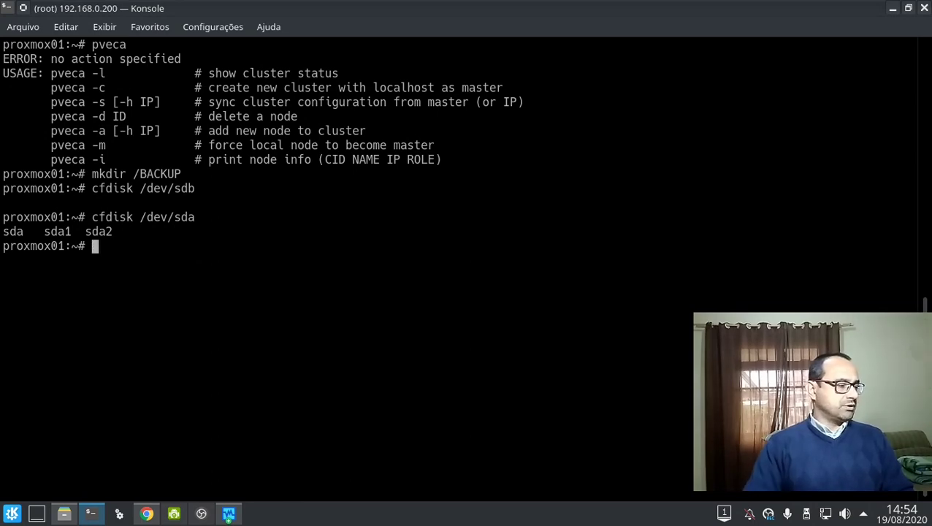
{"action": "left_click", "coordinate": [228, 514]}
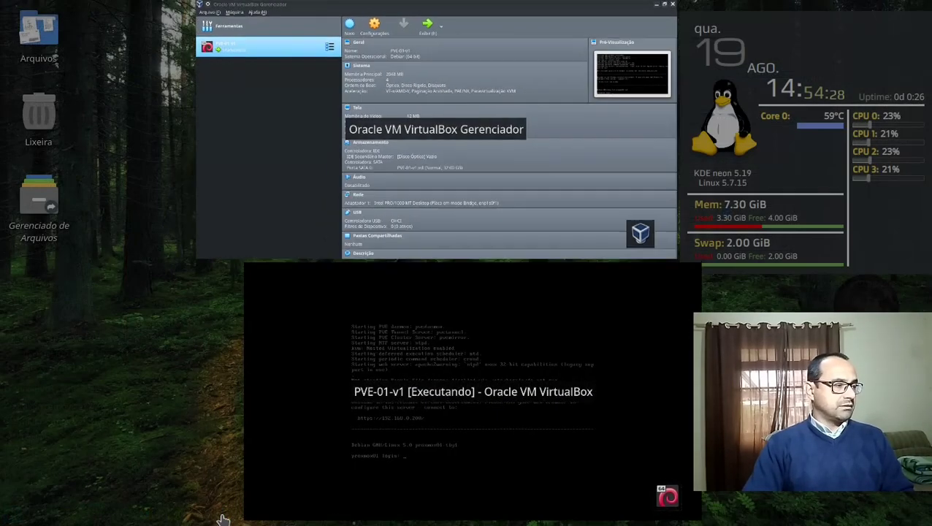
{"action": "left_click", "coordinate": [341, 204]}
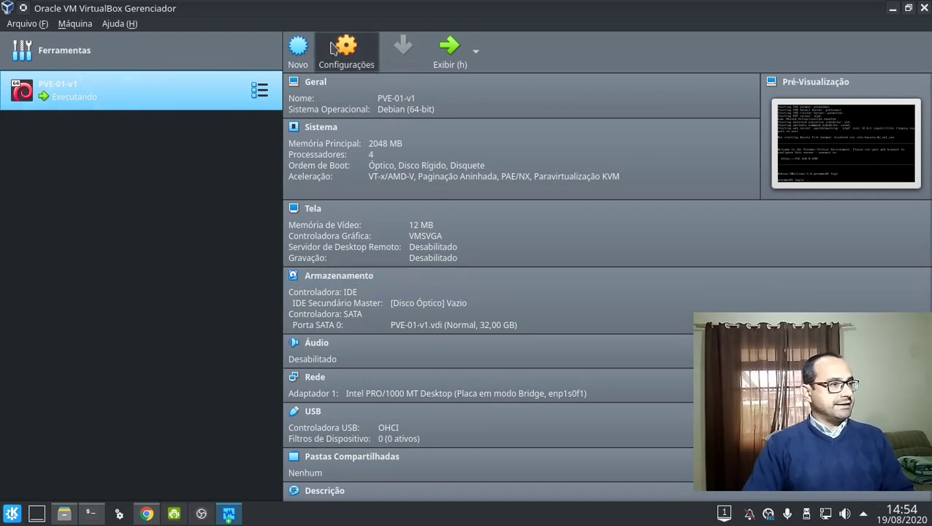
{"action": "left_click", "coordinate": [333, 48]}
{"action": "left_click", "coordinate": [261, 149]}
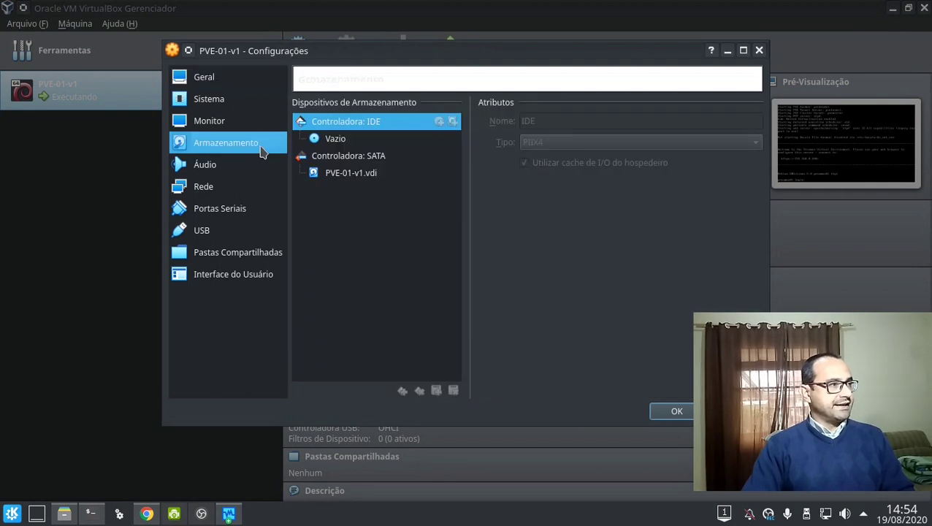
{"action": "left_click", "coordinate": [407, 155]}
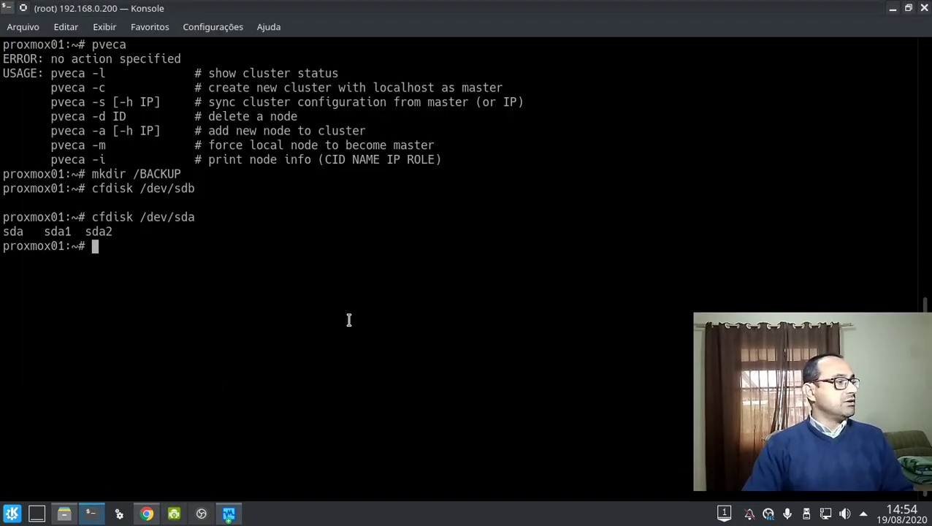
Shut down the Proxmox guest with poweroff and return to VirtualBox Manager.
{"action": "type", "text": "poweroff"}
{"action": "key", "text": "Return"}
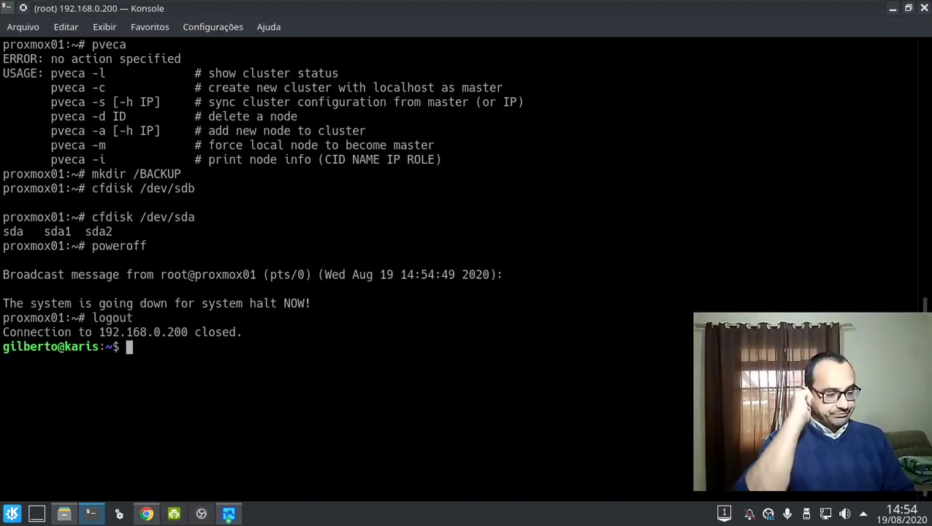
{"action": "key", "text": "alt+Tab"}
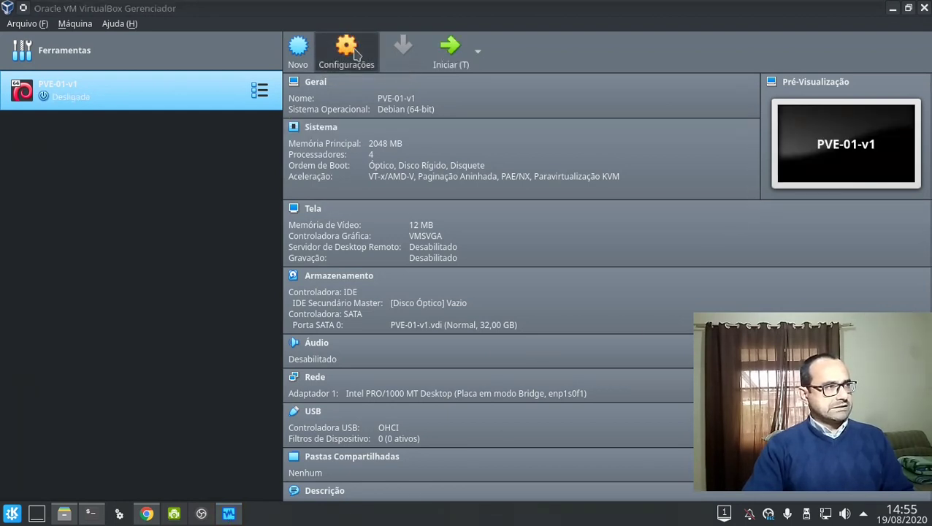
Attach the 40 GB PVE-01-v1_1.vdi disk to the SATA controller and save.
{"action": "left_click", "coordinate": [355, 54]}
{"action": "left_click", "coordinate": [245, 147]}
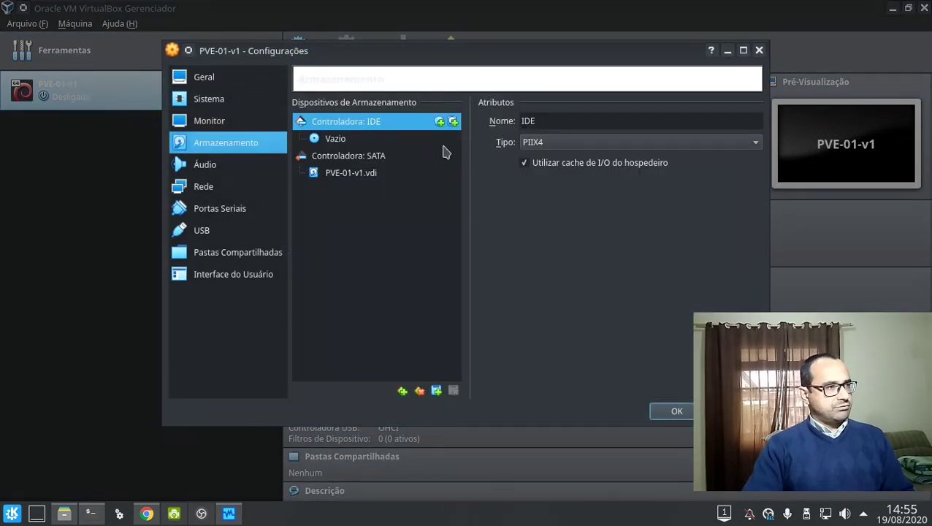
{"action": "left_click", "coordinate": [404, 162]}
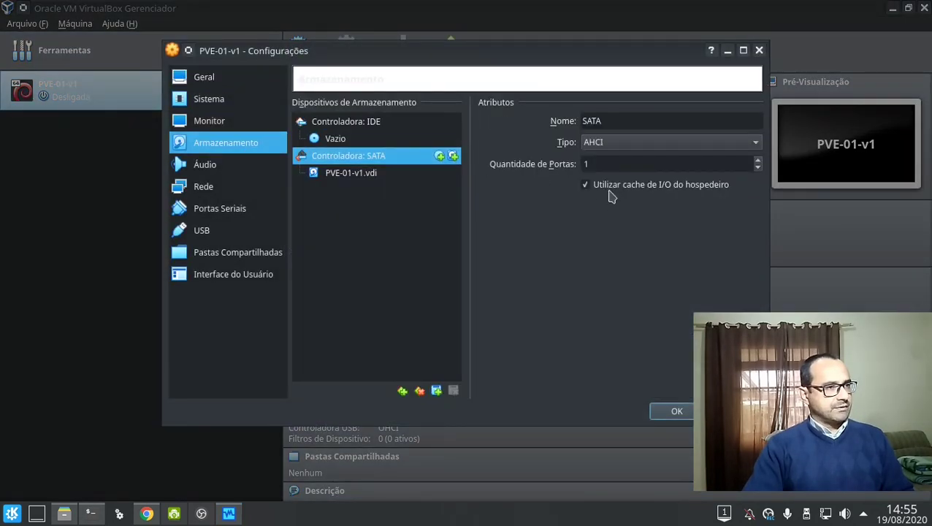
{"action": "left_click", "coordinate": [452, 156]}
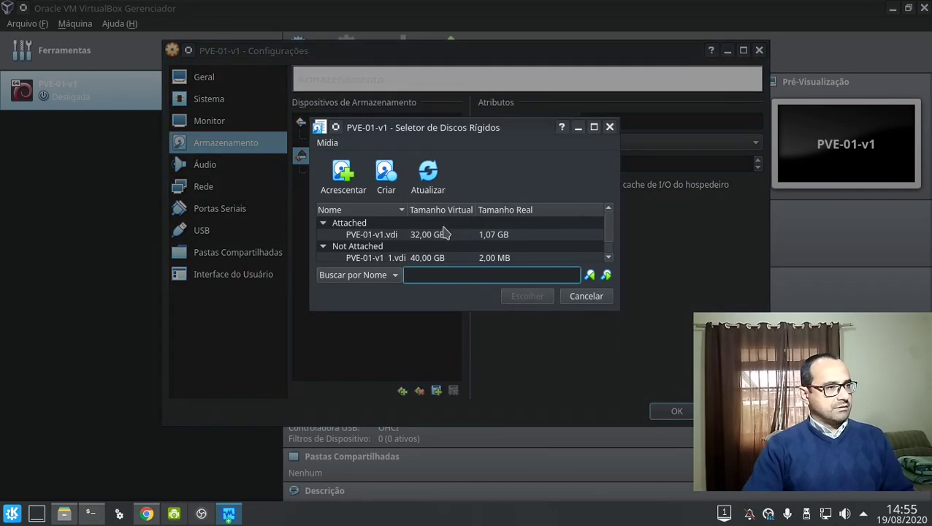
{"action": "left_click", "coordinate": [377, 258]}
{"action": "double_click", "coordinate": [377, 259]}
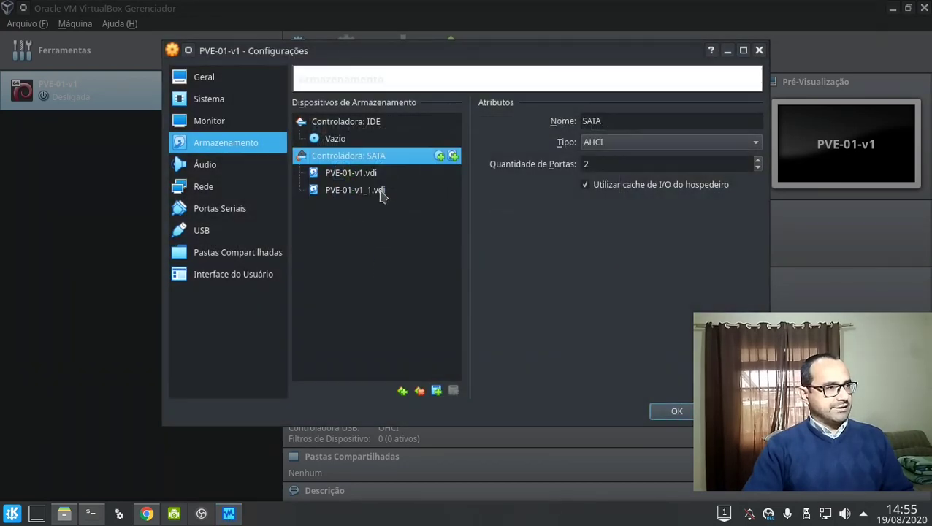
{"action": "left_click_drag", "start_coordinate": [381, 193], "coordinate": [388, 175]}
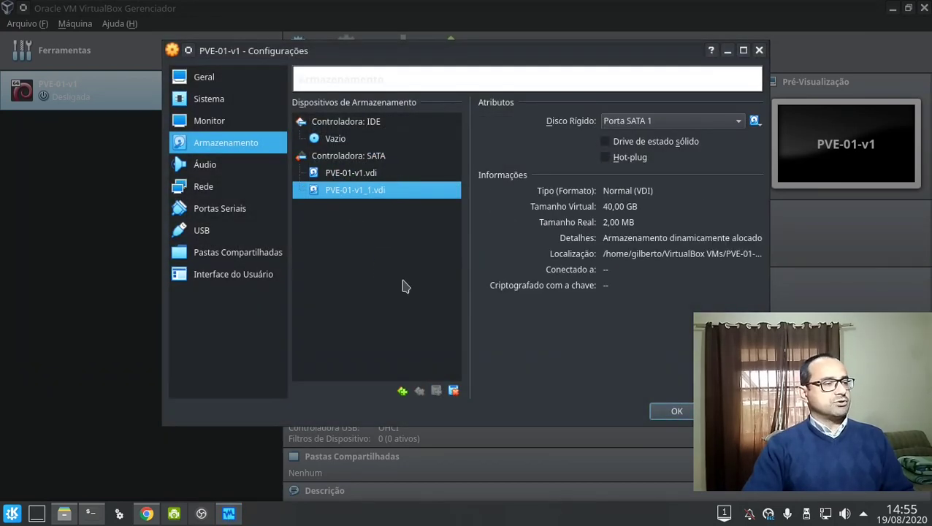
{"action": "left_click", "coordinate": [672, 413]}
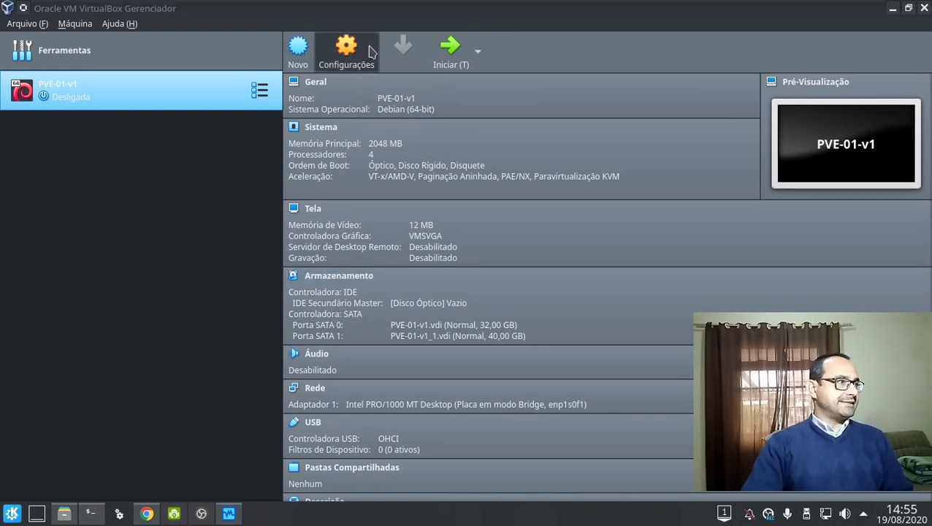
Load proxmox-ve_1.6-5261-4.iso into the empty optical drive and save.
{"action": "left_click", "coordinate": [369, 49]}
{"action": "left_click", "coordinate": [246, 143]}
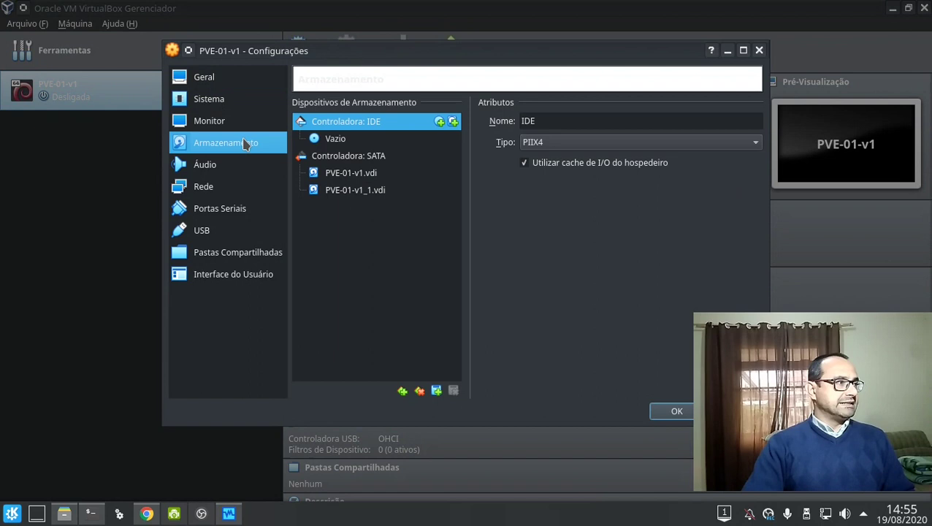
{"action": "left_click", "coordinate": [327, 140]}
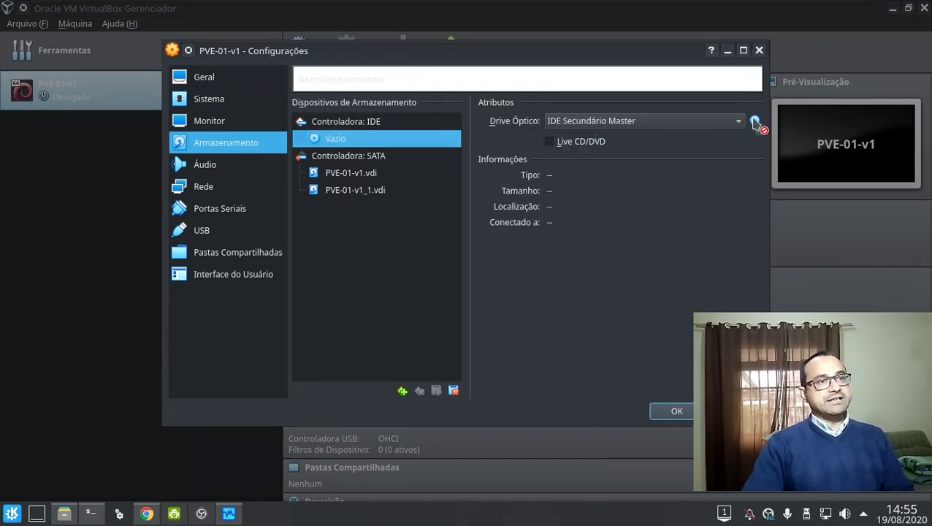
{"action": "left_click", "coordinate": [756, 122]}
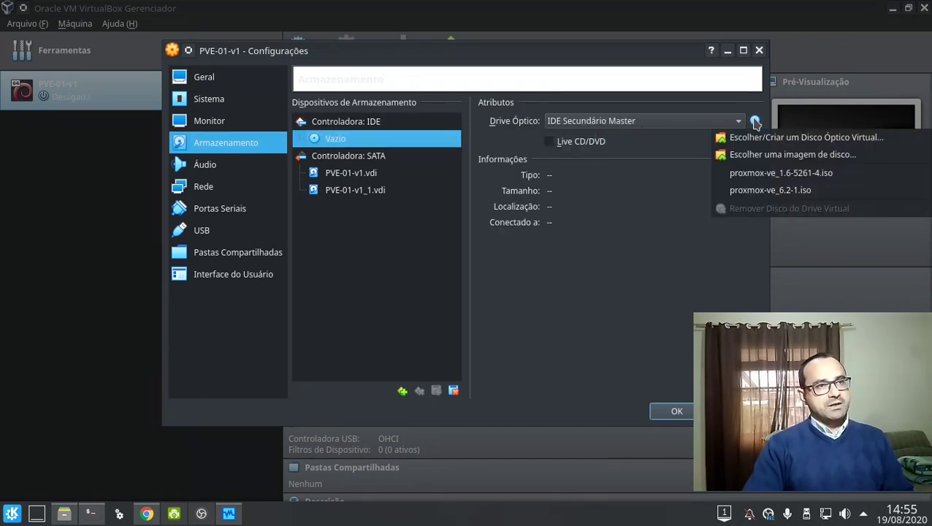
{"action": "left_click", "coordinate": [782, 175]}
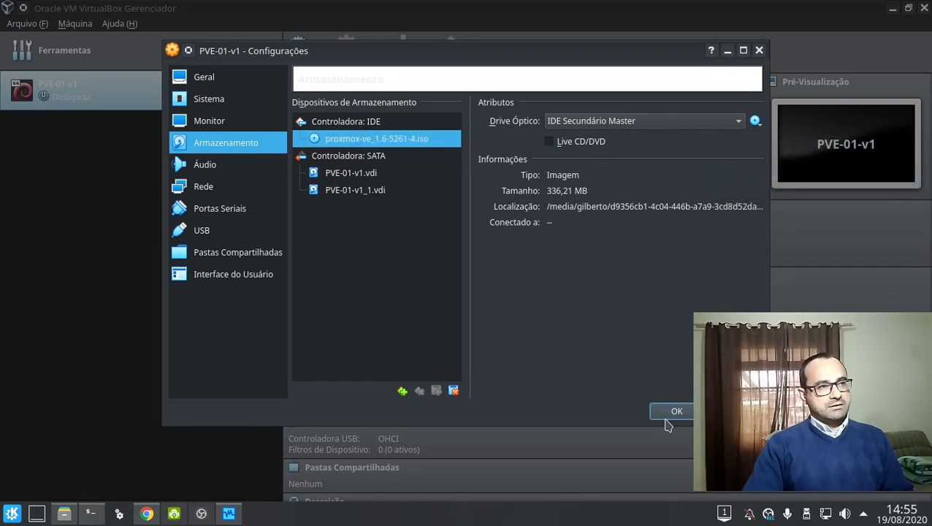
{"action": "left_click", "coordinate": [672, 412]}
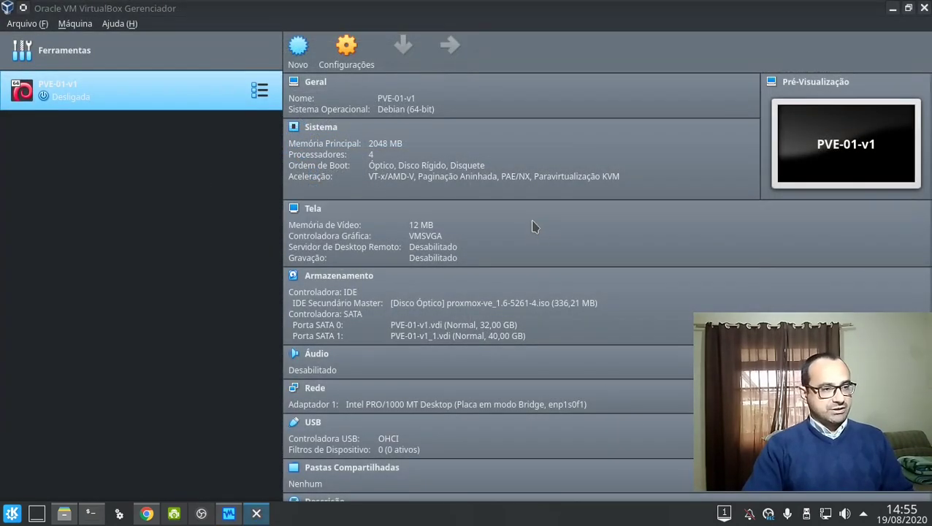
Boot from the CD via the F12 menu and start the Proxmox VE installer.
{"action": "key", "text": "F12"}
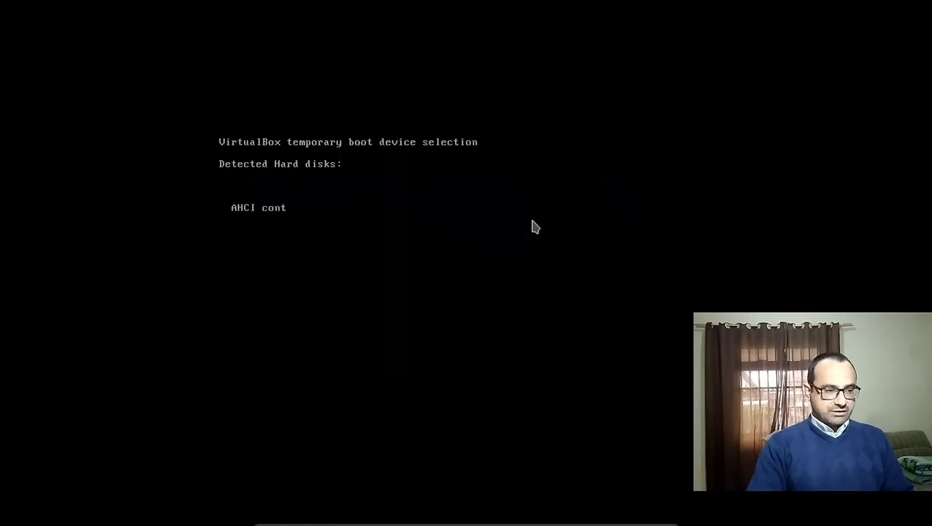
{"action": "key", "text": "c"}
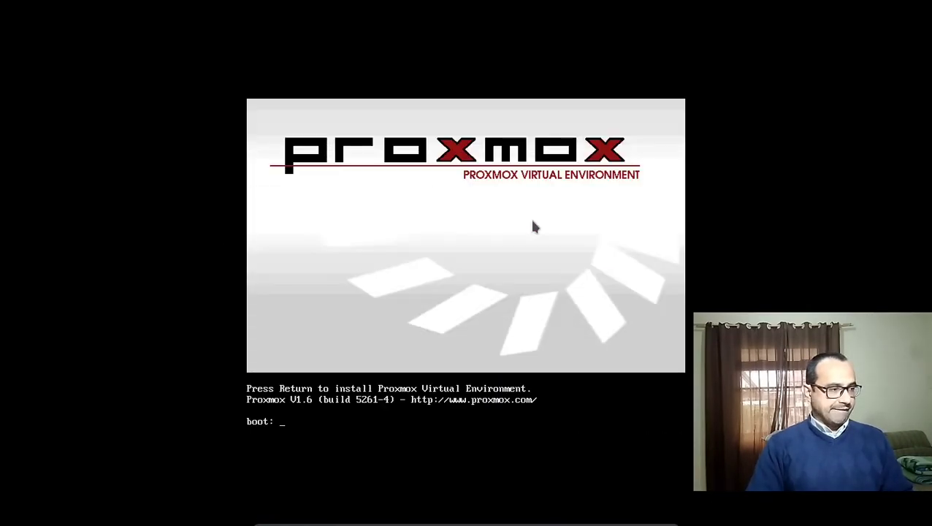
{"action": "key", "text": "Return"}
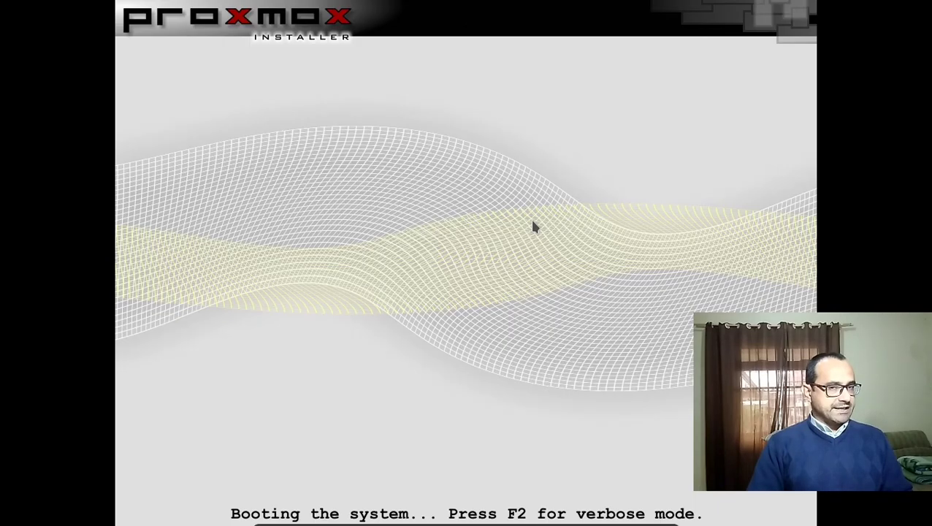
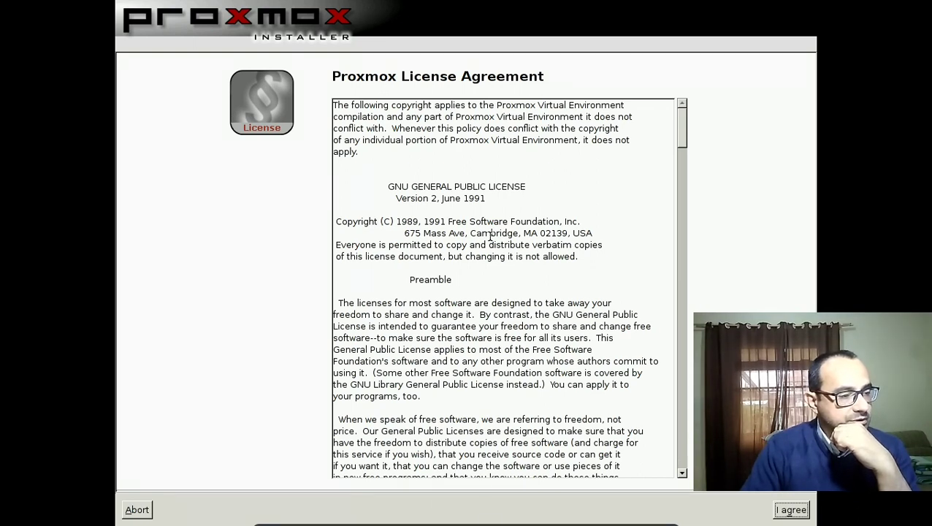
Accept the Proxmox licence, keep /dev/sda (32GB) as the target disk, and exit full-screen.
{"action": "left_click", "coordinate": [361, 143]}
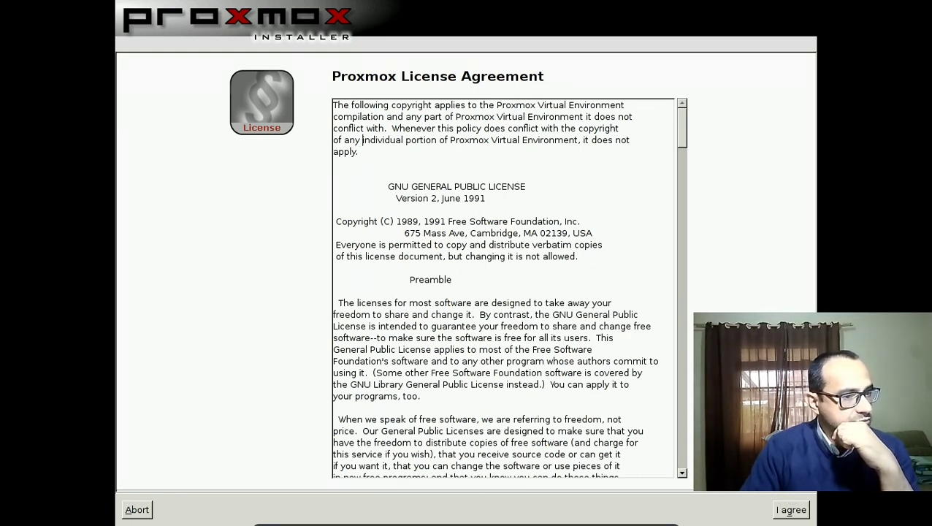
{"action": "left_click", "coordinate": [789, 510]}
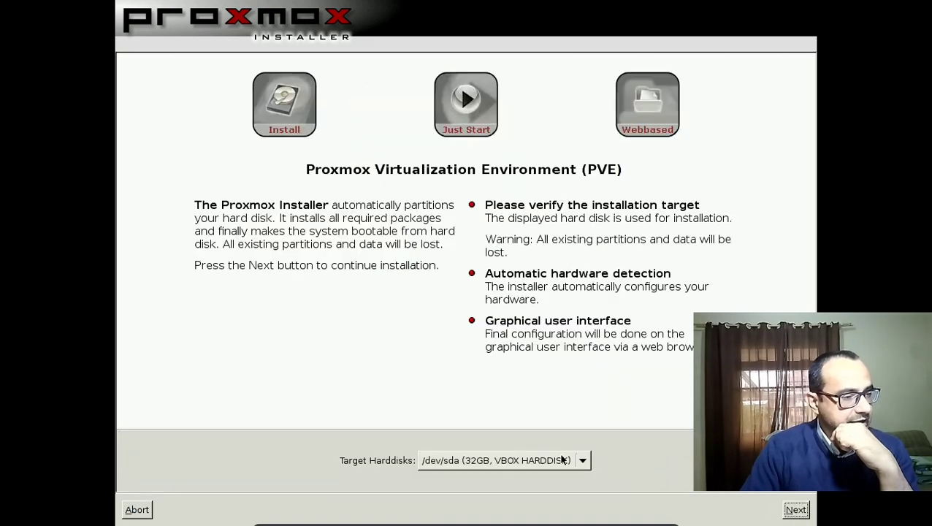
{"action": "left_click", "coordinate": [562, 459]}
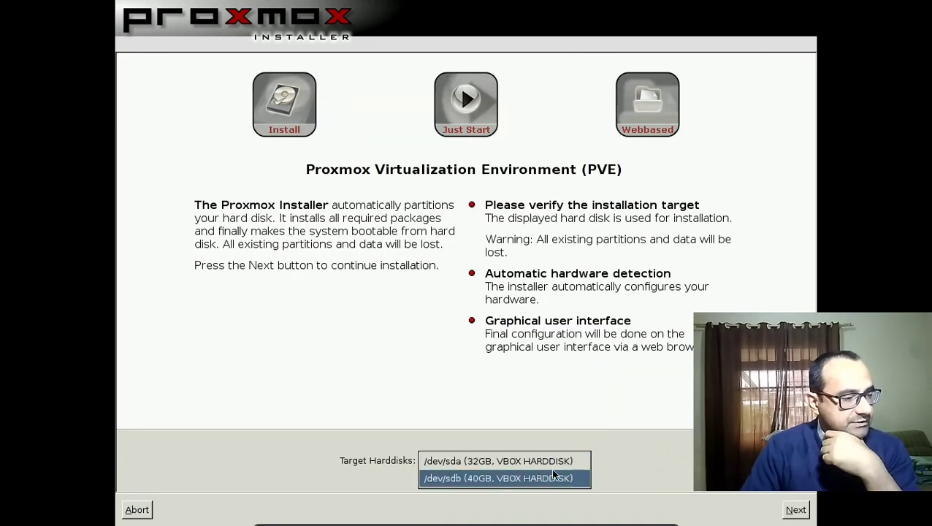
{"action": "key", "text": "Escape"}
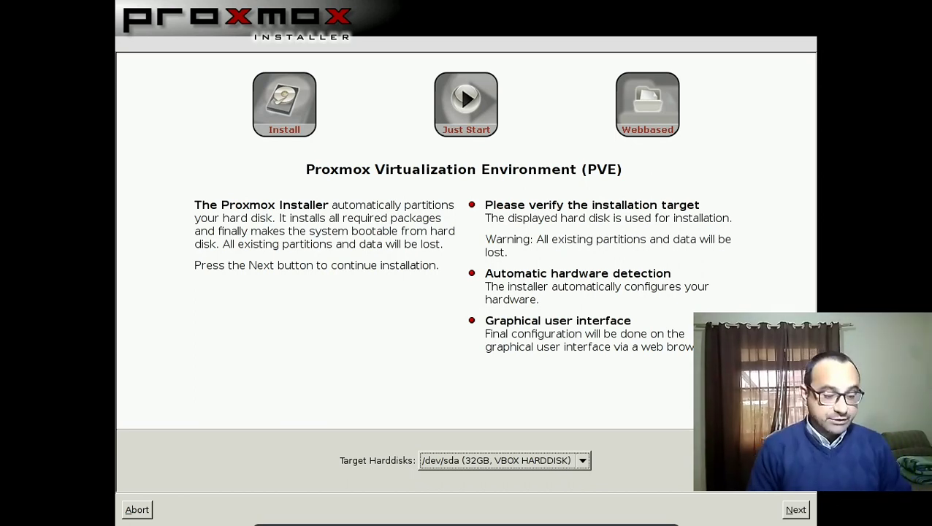
{"action": "key", "text": "Control_R+f"}
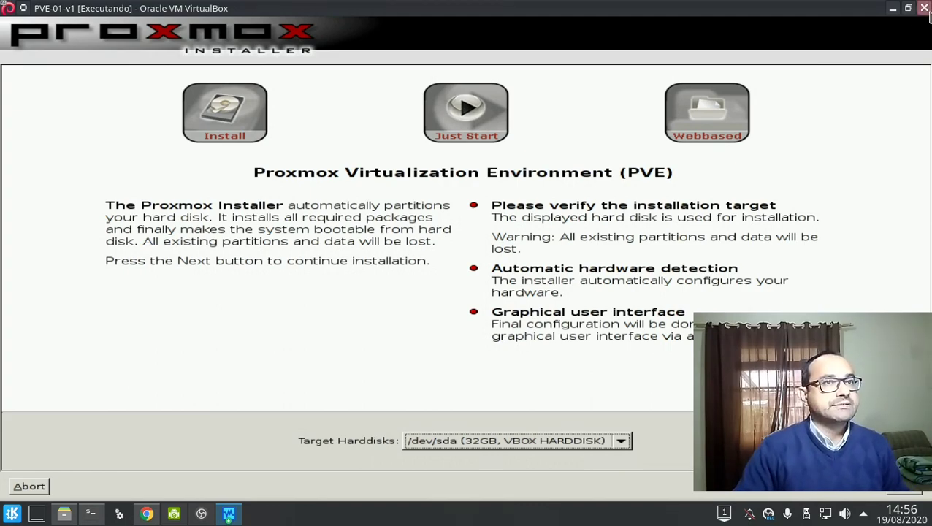
Power off the PVE-01-v1 VM and restart it, booting the default Proxmox kernel from the hard disk.
{"action": "left_click", "coordinate": [924, 8]}
{"action": "left_click", "coordinate": [467, 282]}
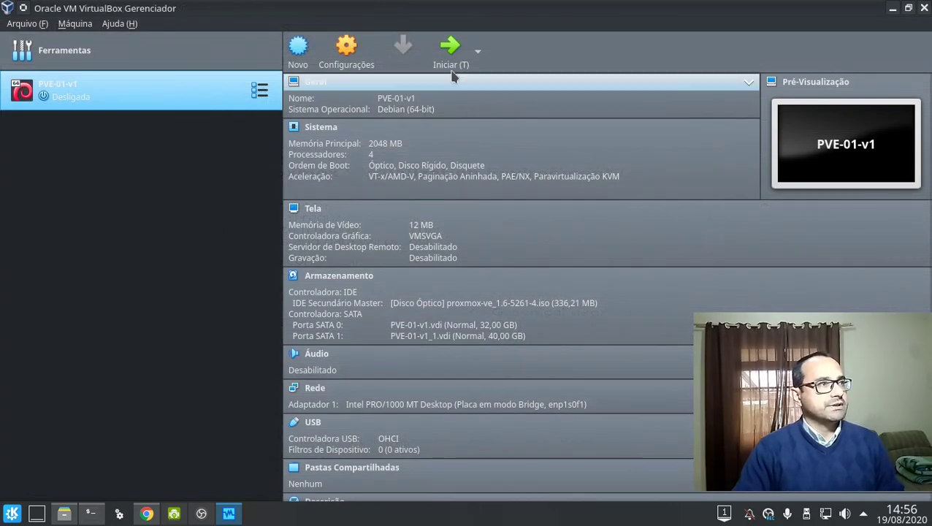
{"action": "left_click", "coordinate": [451, 66]}
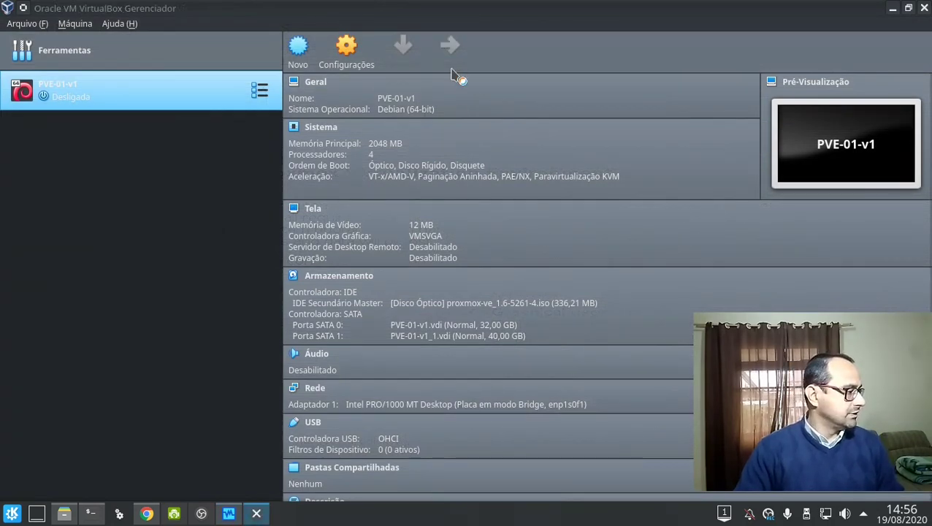
{"action": "key", "text": "F12"}
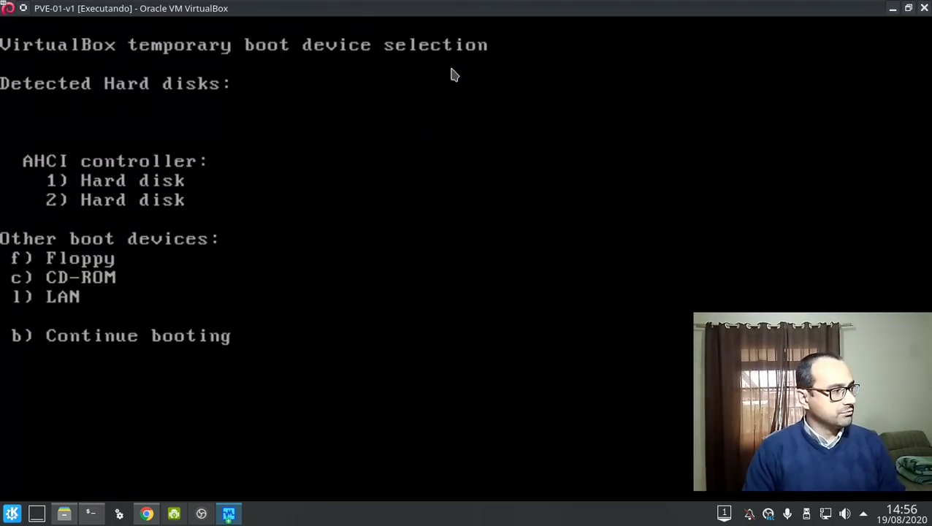
{"action": "key", "text": "1"}
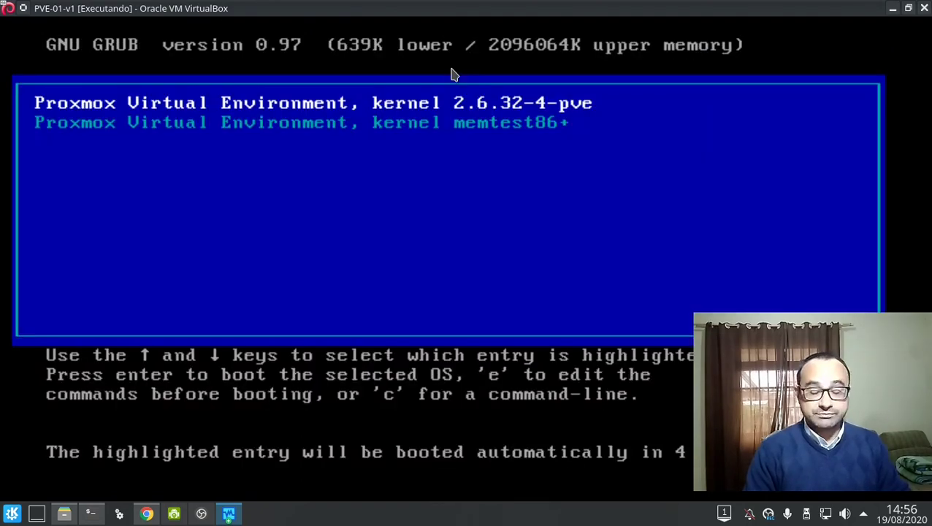
{"action": "key", "text": "Return"}
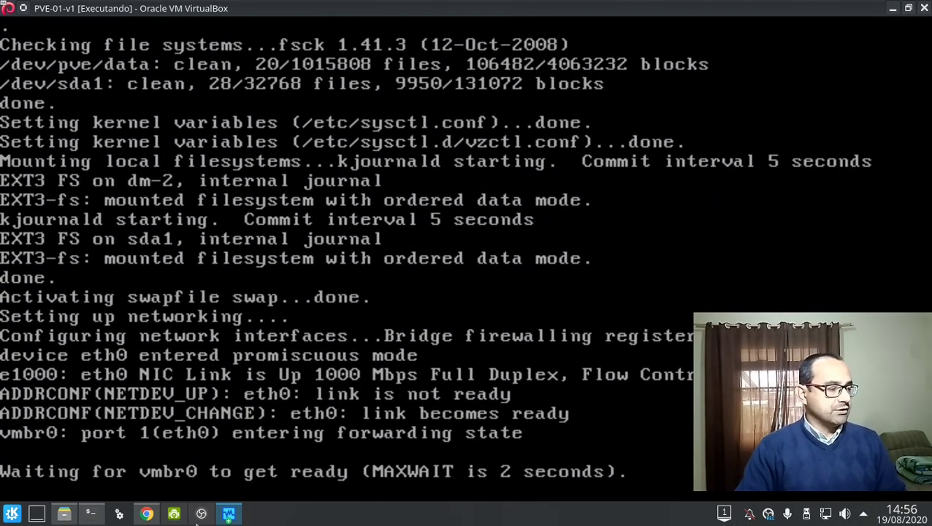
{"action": "mouse_move", "coordinate": [140, 516]}
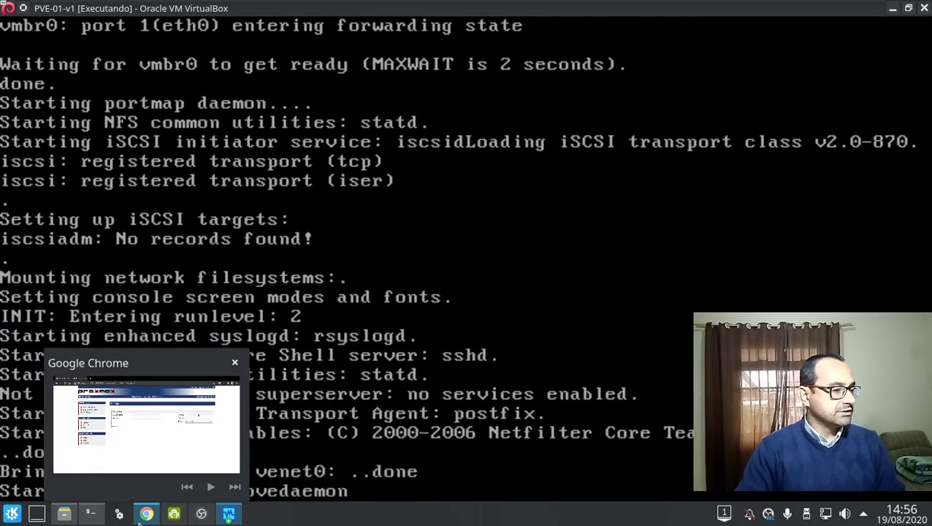
Reload the Proxmox page in Chrome, then return to the PVE-01-v1 console at the proxmox01 login.
{"action": "left_click", "coordinate": [141, 517]}
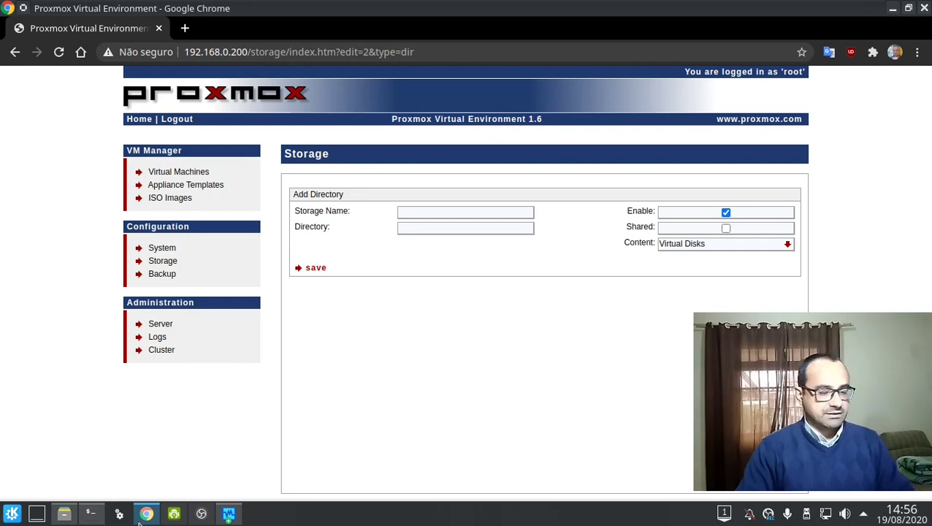
{"action": "key", "text": "F5"}
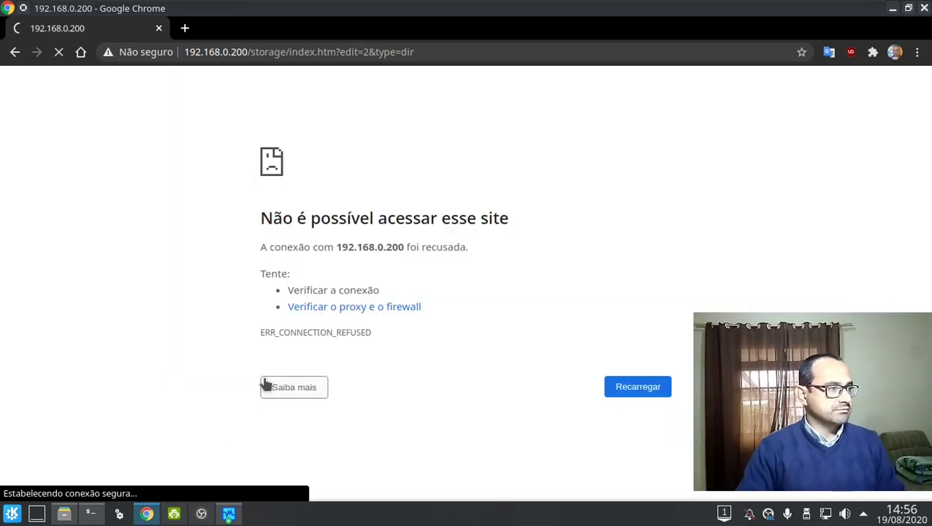
{"action": "left_click", "coordinate": [229, 514]}
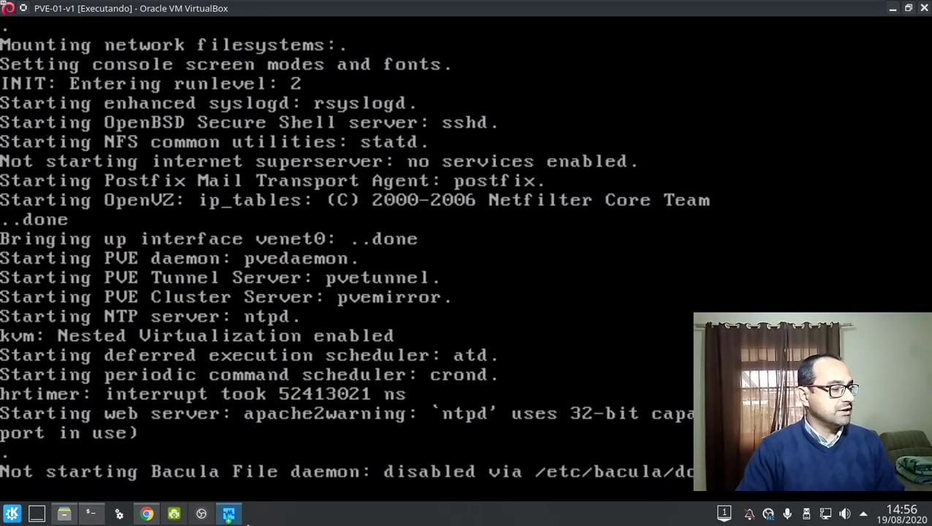
{"action": "left_click", "coordinate": [152, 515]}
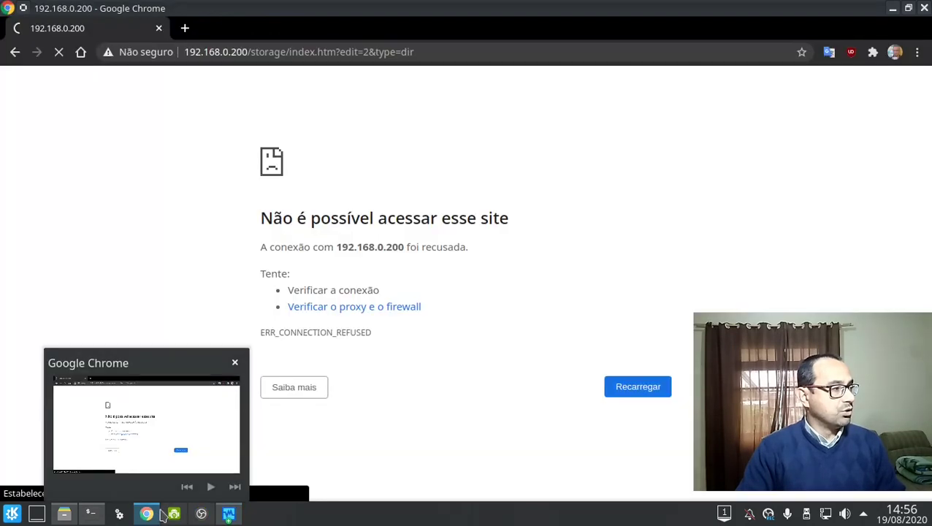
{"action": "left_click", "coordinate": [236, 514]}
{"action": "left_click", "coordinate": [577, 344]}
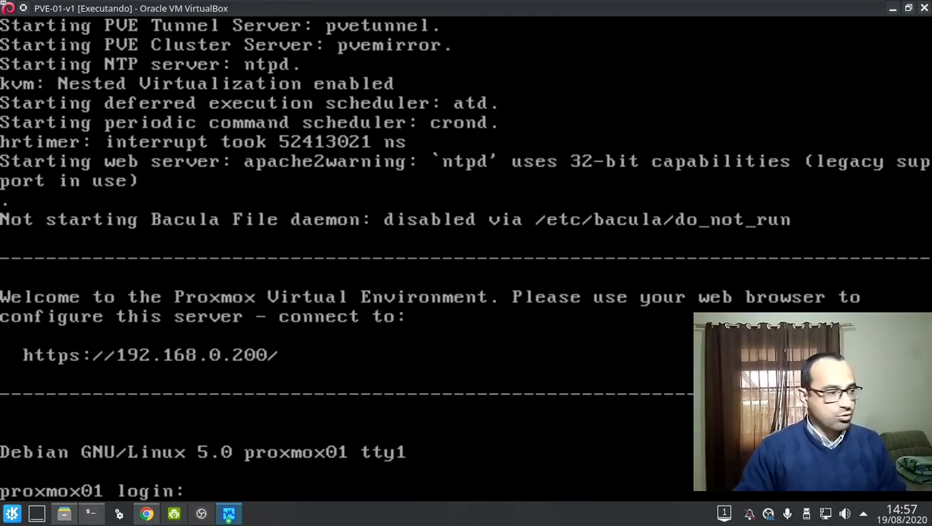
Open the System > Storage Add Directory form in Proxmox, leaving content as Virtual Disks.
{"action": "left_click", "coordinate": [146, 514]}
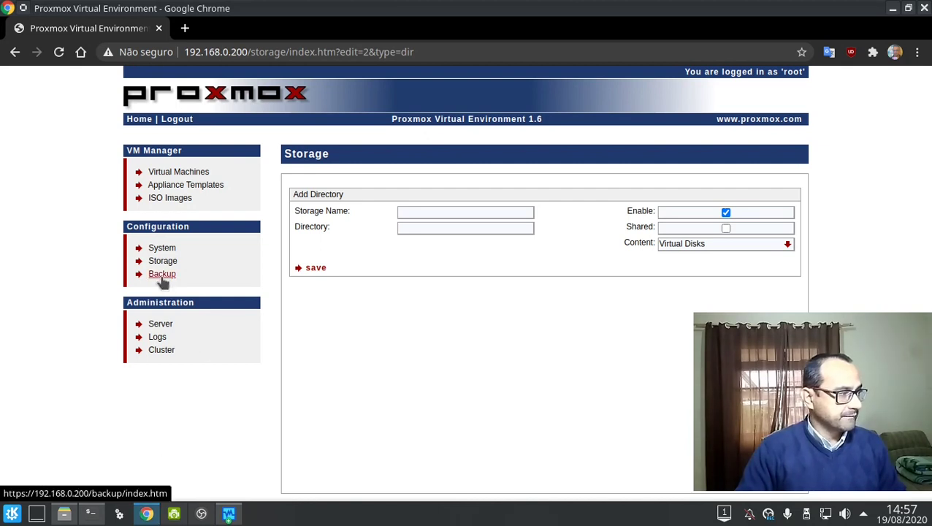
{"action": "left_click", "coordinate": [174, 248]}
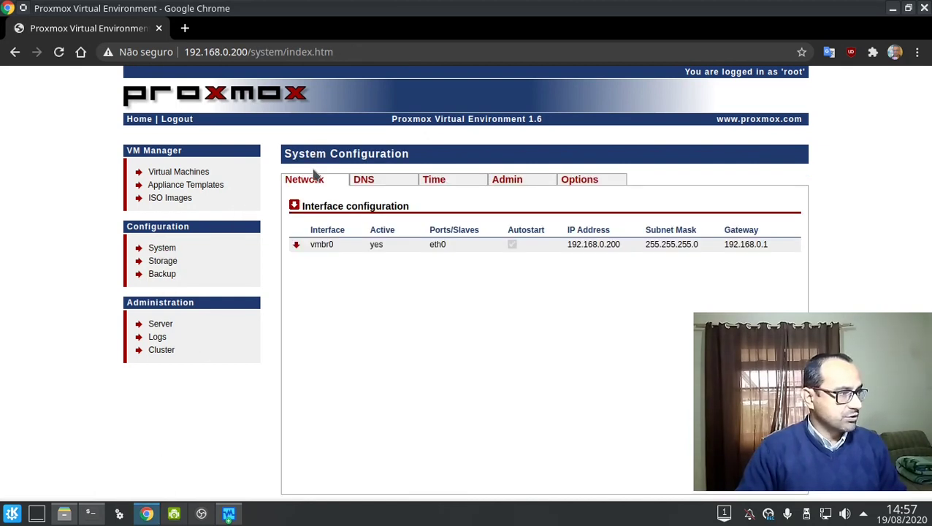
{"action": "left_click", "coordinate": [166, 263]}
{"action": "left_click", "coordinate": [295, 194]}
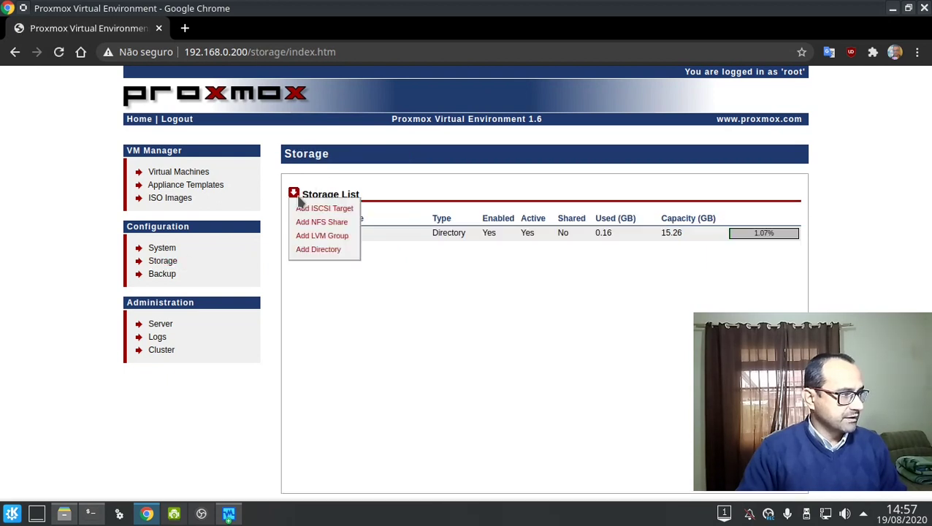
{"action": "left_click", "coordinate": [299, 250]}
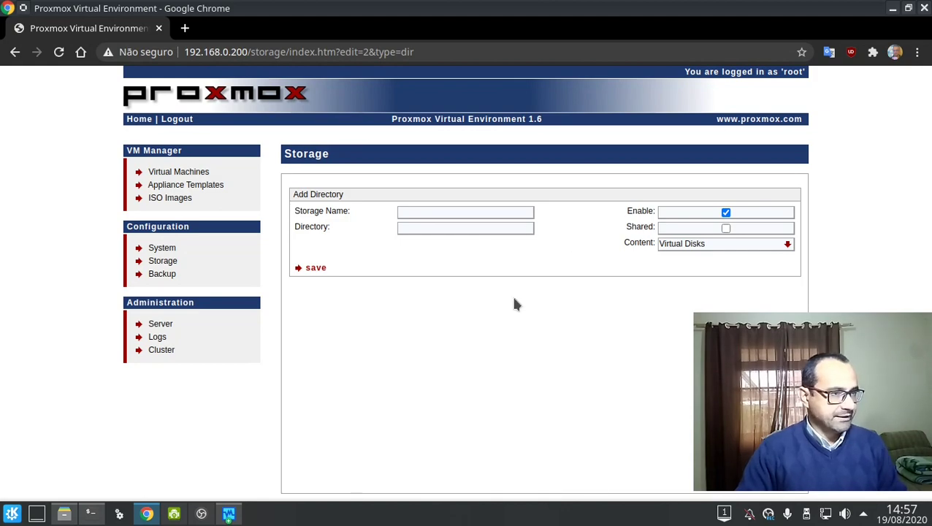
{"action": "left_click", "coordinate": [661, 243]}
{"action": "left_click", "coordinate": [574, 309]}
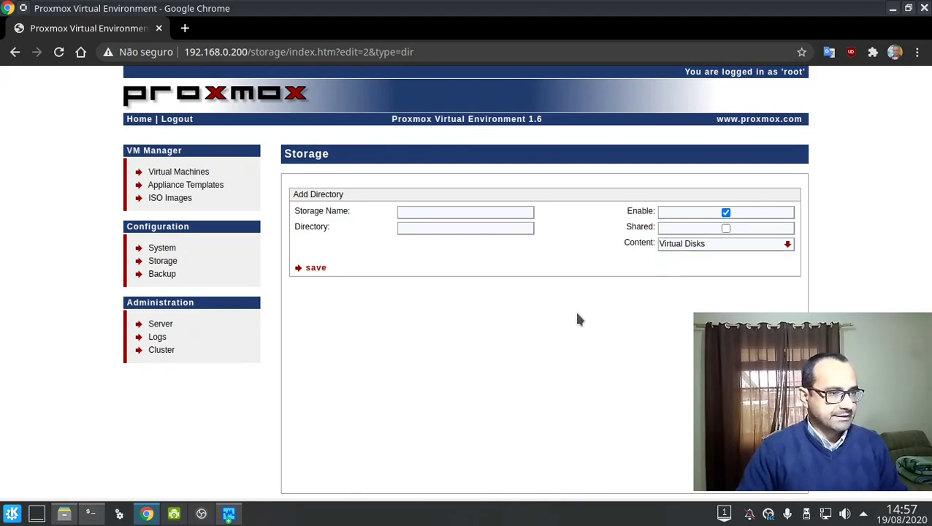
{"action": "key", "text": "alt+Tab"}
{"action": "key", "text": "alt+Tab"}
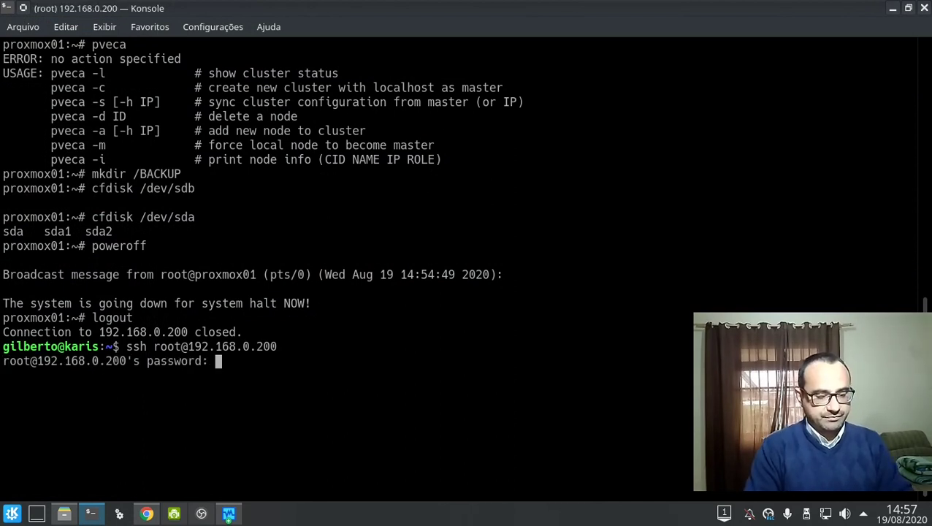
Log in over SSH and launch cfdisk on /dev/sdb.
{"action": "key", "text": "Return"}
{"action": "key", "text": "ctrl+l"}
{"action": "type", "text": "c"}
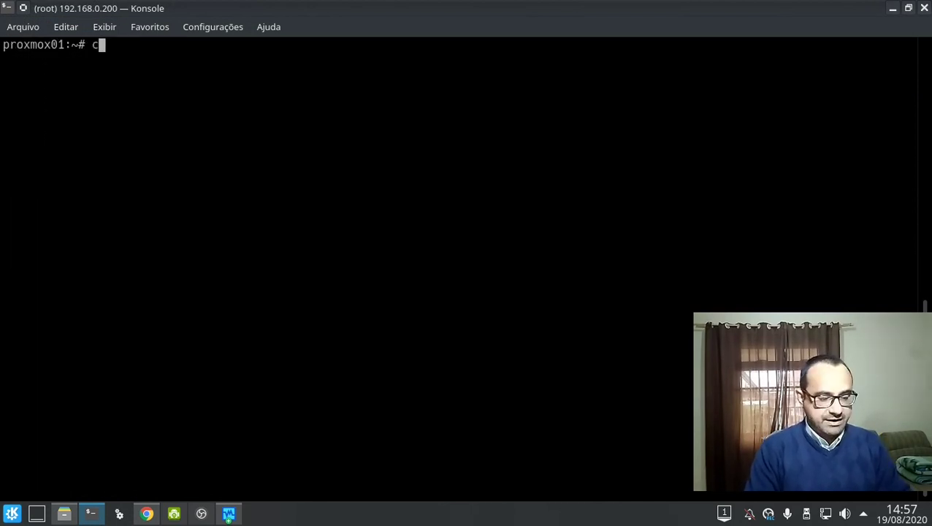
{"action": "type", "text": "fdisk /dev/sdb"}
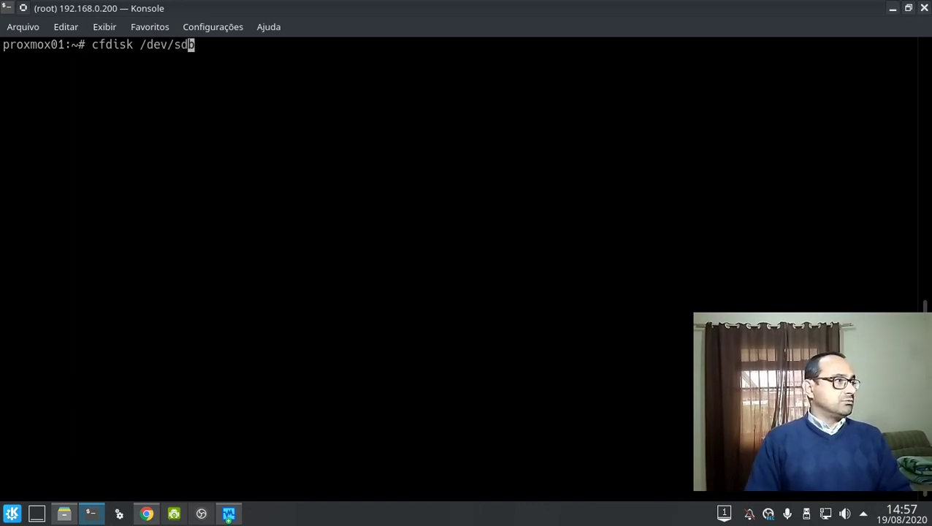
{"action": "key", "text": "Return"}
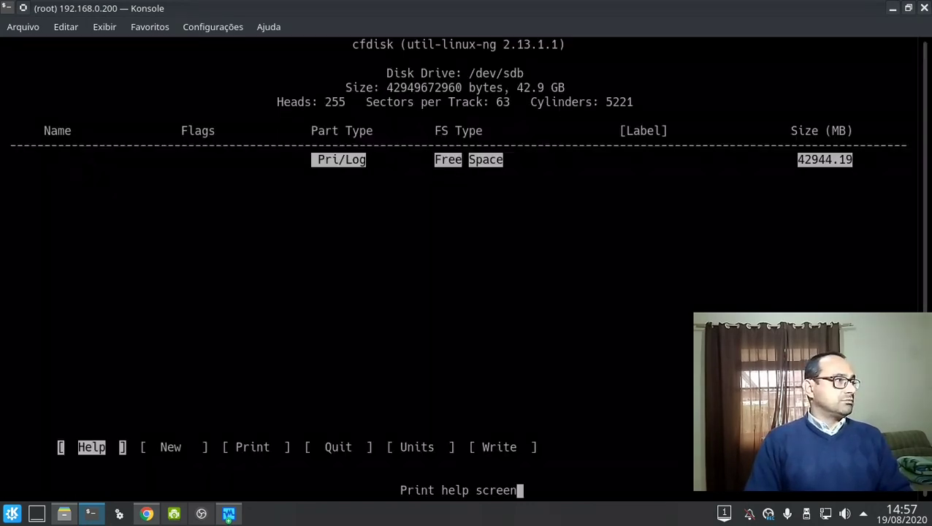
Create primary partition sdb1 in the free space and write the partition table, confirming with yes.
{"action": "key", "text": "Right"}
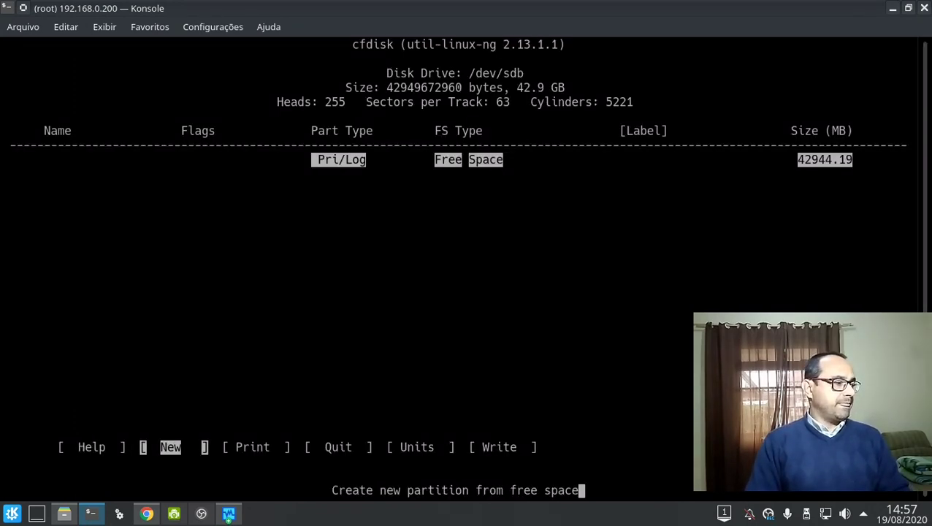
{"action": "key", "text": "Return"}
{"action": "key", "text": "Return"}
{"action": "key", "text": "Return"}
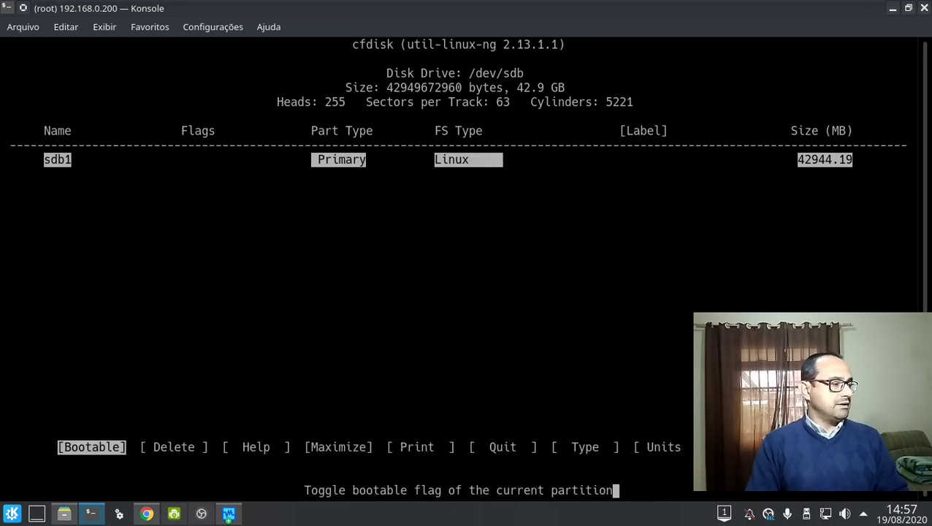
{"action": "key", "text": "Right"}
{"action": "key", "text": "Right"}
{"action": "key", "text": "Right"}
{"action": "key", "text": "Right"}
{"action": "key", "text": "Right"}
{"action": "key", "text": "Right"}
{"action": "key", "text": "Right"}
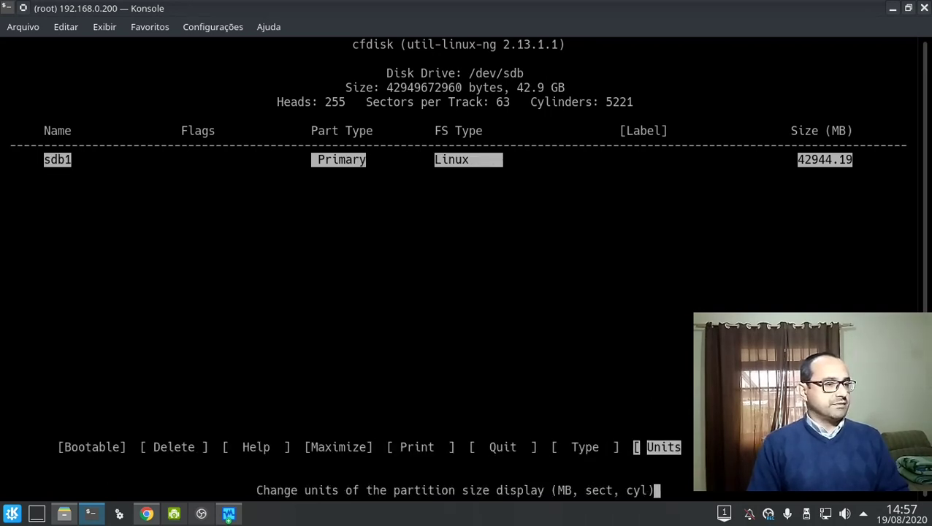
{"action": "key", "text": "Left"}
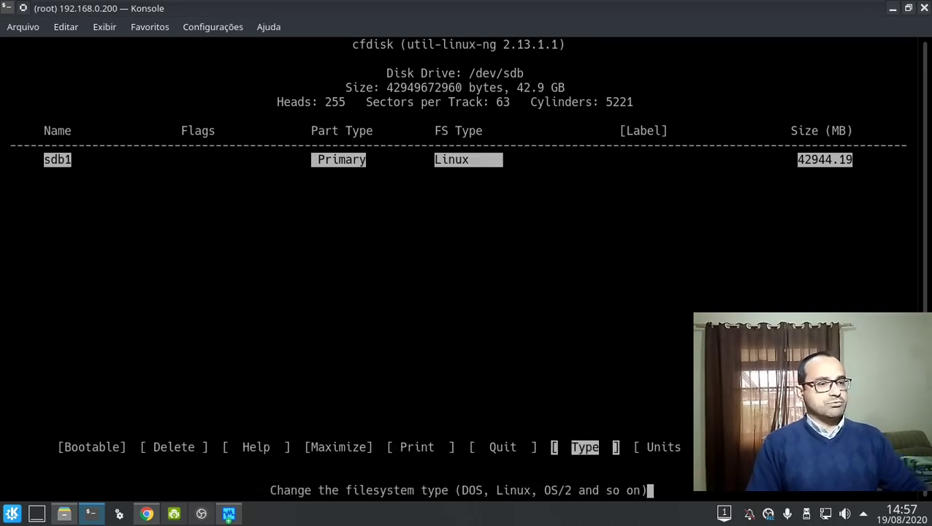
{"action": "key", "text": "Right"}
{"action": "key", "text": "Right"}
{"action": "key", "text": "Return"}
{"action": "type", "text": "yes"}
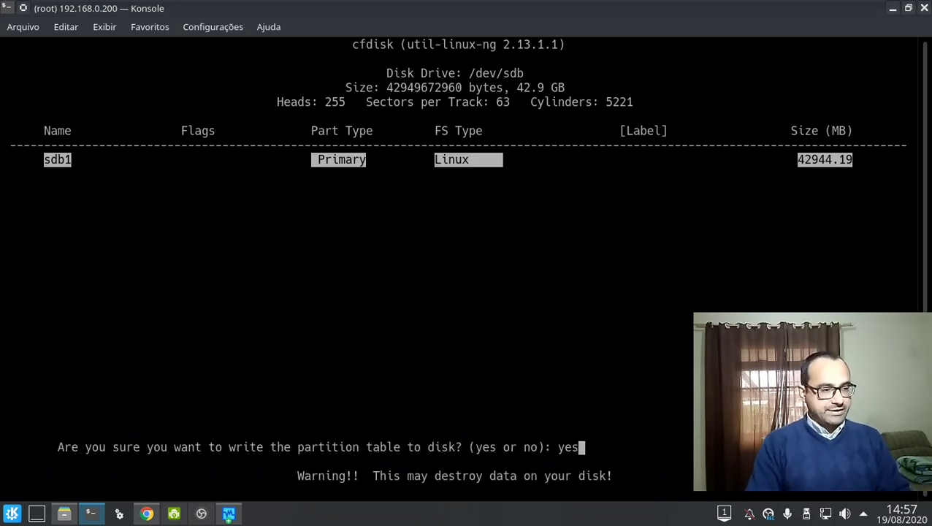
{"action": "key", "text": "Return"}
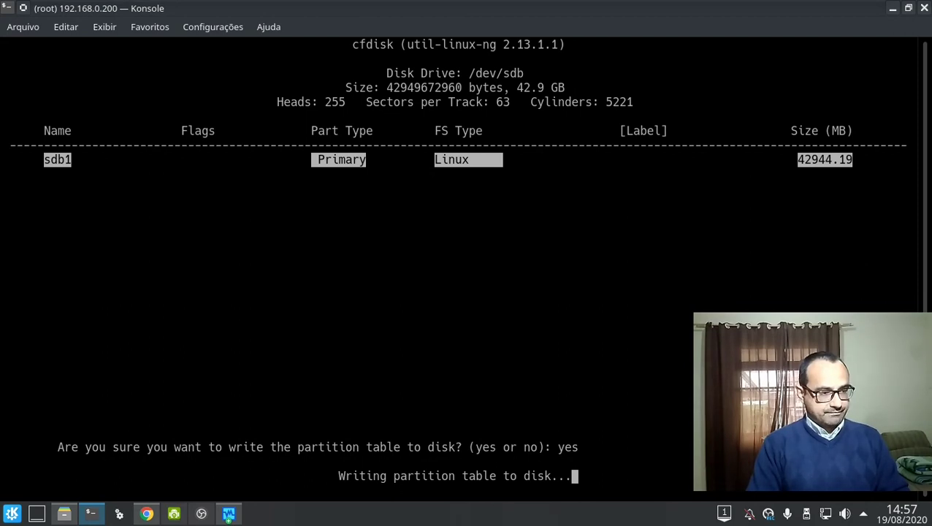
Try installing xfsprogs with apt-get install xfsprogs.
{"action": "type", "text": "q"}
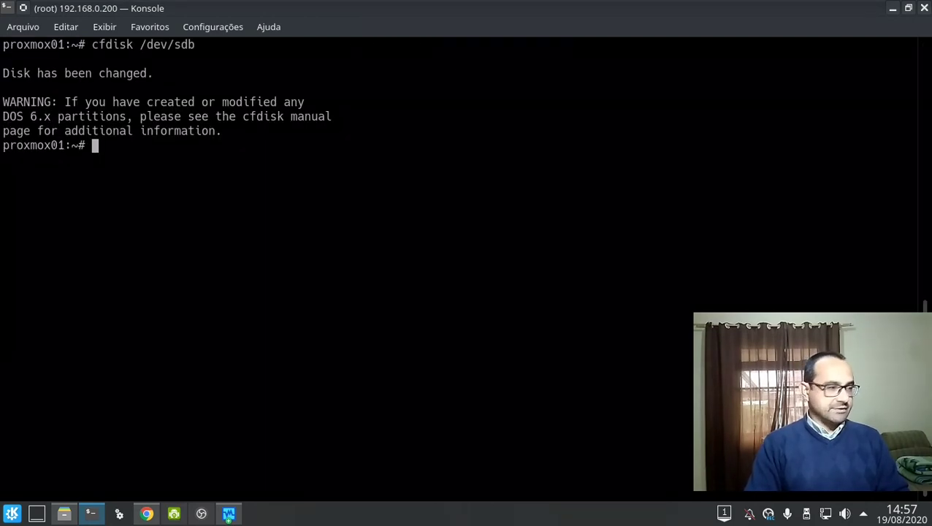
{"action": "type", "text": "mkfs"}
{"action": "key", "text": "Tab"}
{"action": "key", "text": "Tab"}
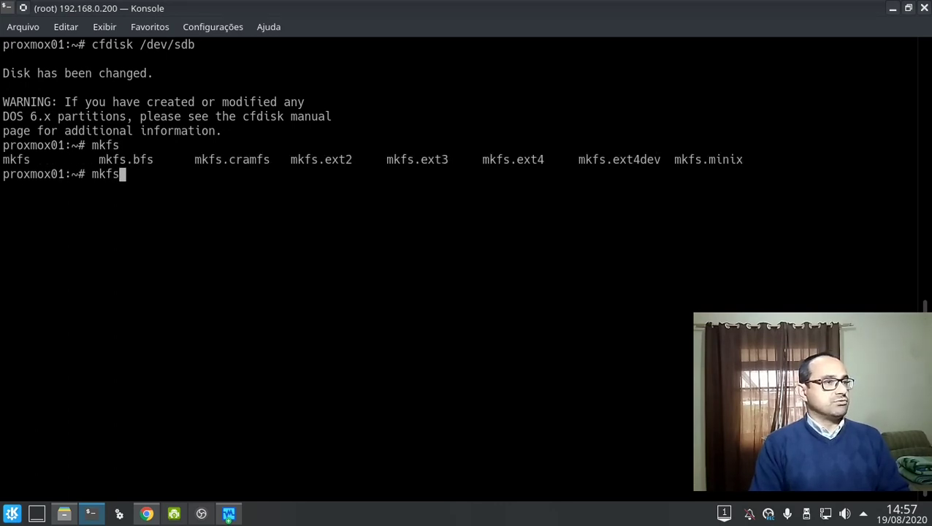
{"action": "key", "text": "BackSpace"}
{"action": "key", "text": "BackSpace"}
{"action": "key", "text": "BackSpace"}
{"action": "key", "text": "BackSpace"}
{"action": "type", "text": "a"}
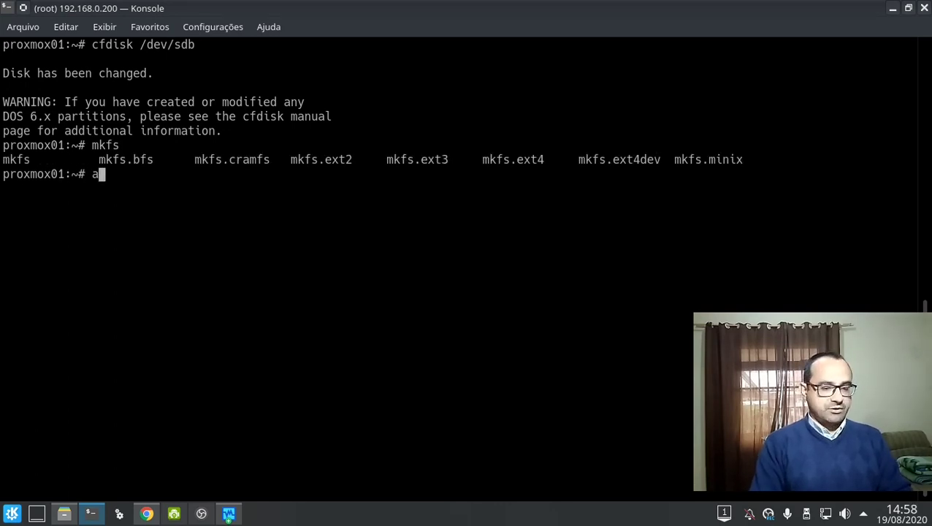
{"action": "type", "text": "pt inst"}
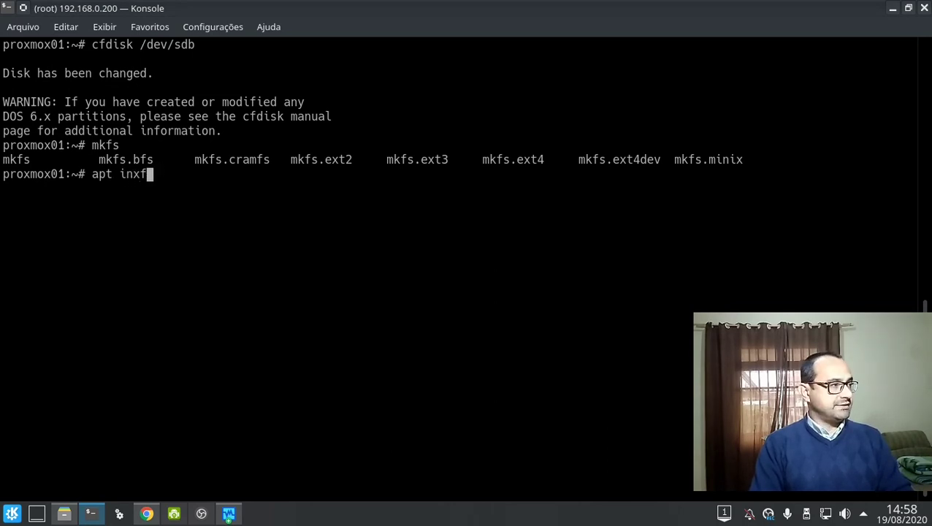
{"action": "key", "text": "BackSpace"}
{"action": "type", "text": "tall xfs"}
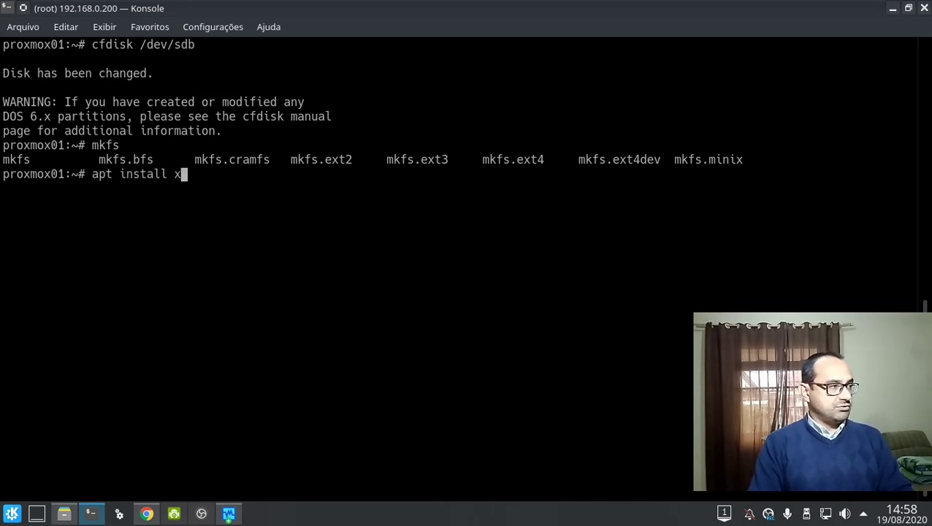
{"action": "type", "text": "rogs"}
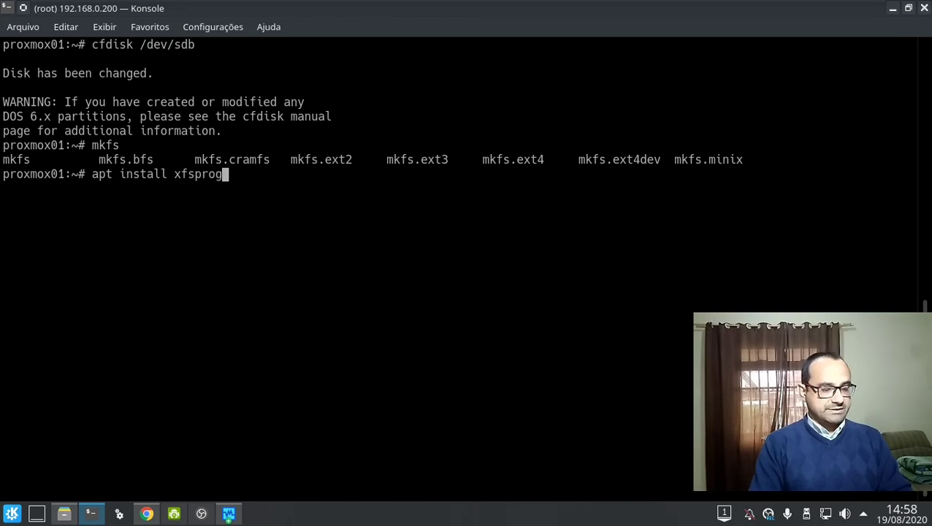
{"action": "key", "text": "Return"}
{"action": "key", "text": "Up"}
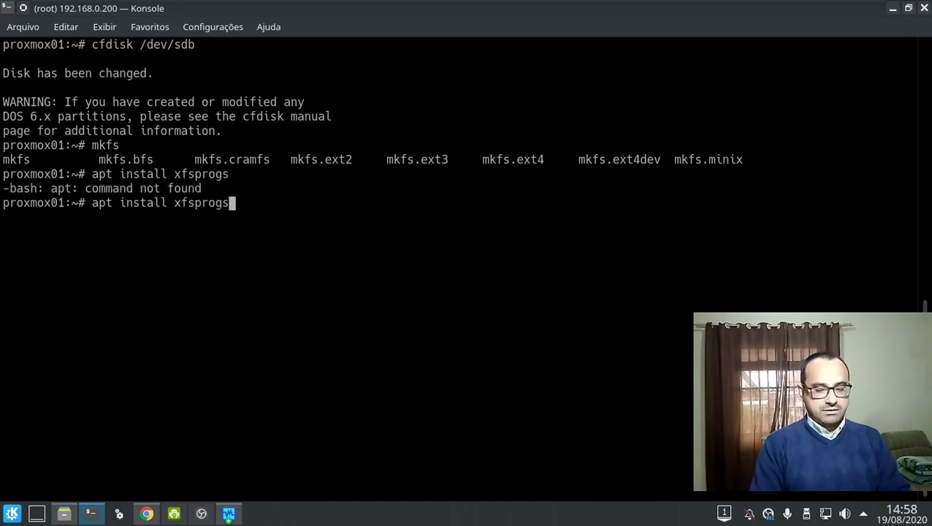
{"action": "key", "text": "Home"}
{"action": "key", "text": "Right"}
{"action": "key", "text": "Right"}
{"action": "key", "text": "Right"}
{"action": "type", "text": "-get"}
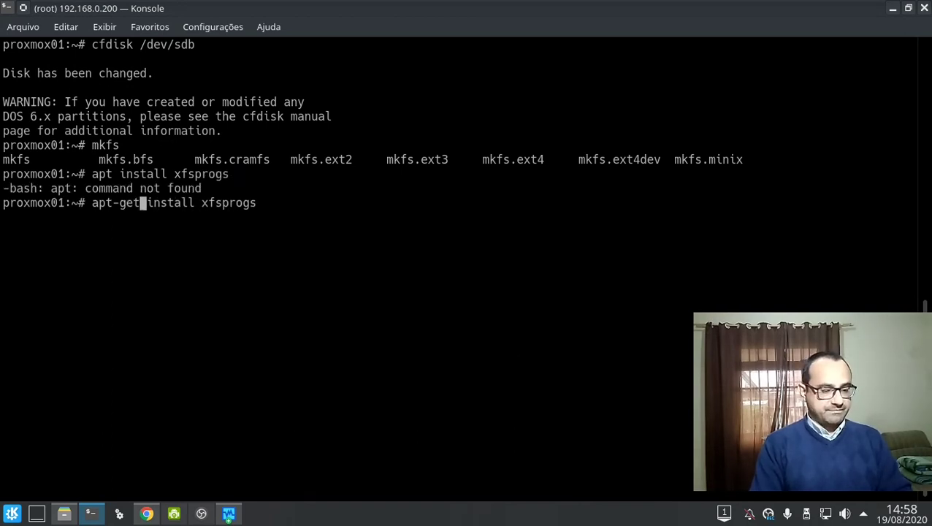
{"action": "key", "text": "Return"}
Run apt-get update and retry apt-get install xfsprogs.
{"action": "type", "text": "apt"}
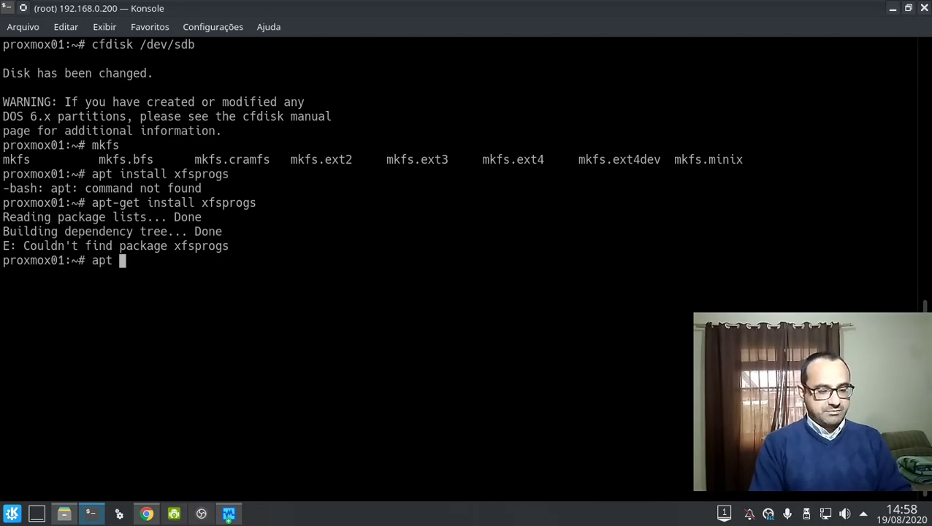
{"action": "key", "text": "BackSpace"}
{"action": "type", "text": "-get update"}
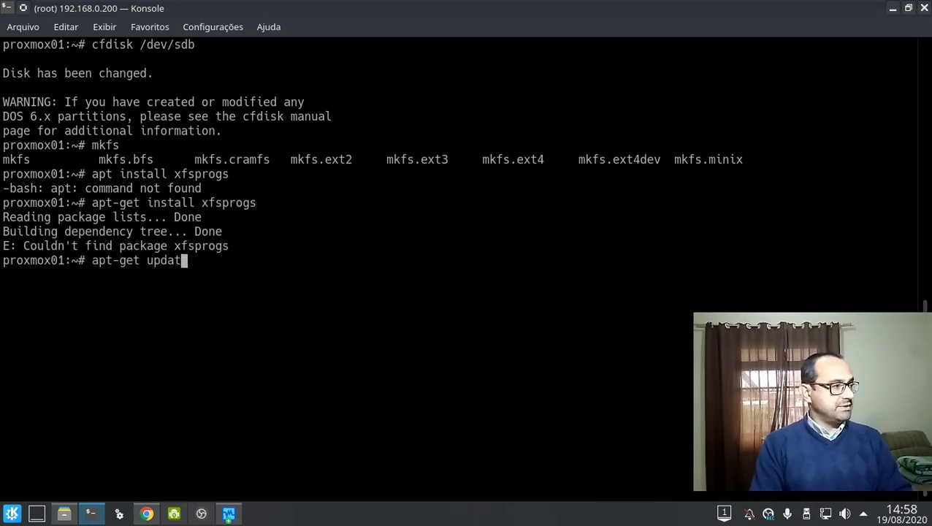
{"action": "key", "text": "Return"}
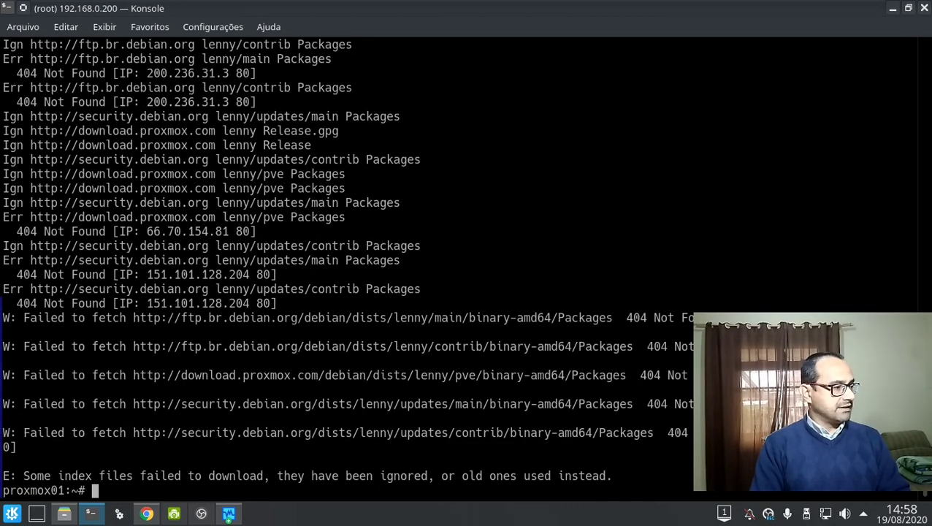
{"action": "type", "text": "apt-get install xfsprogs"}
{"action": "key", "text": "Return"}
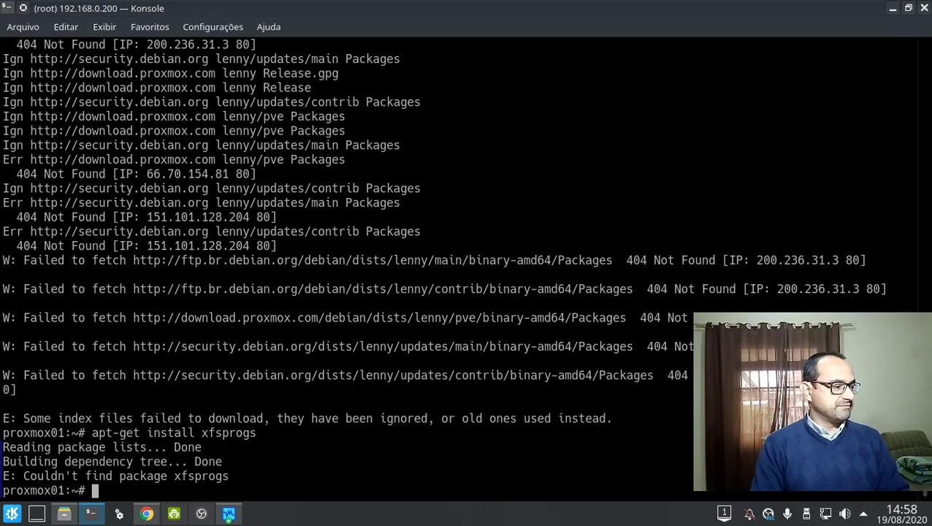
Format /dev/sdb1 as ext4 with mkfs.ext4 /dev/sdb1.
{"action": "key", "text": "ctrl+l"}
{"action": "type", "text": "mkfs.x"}
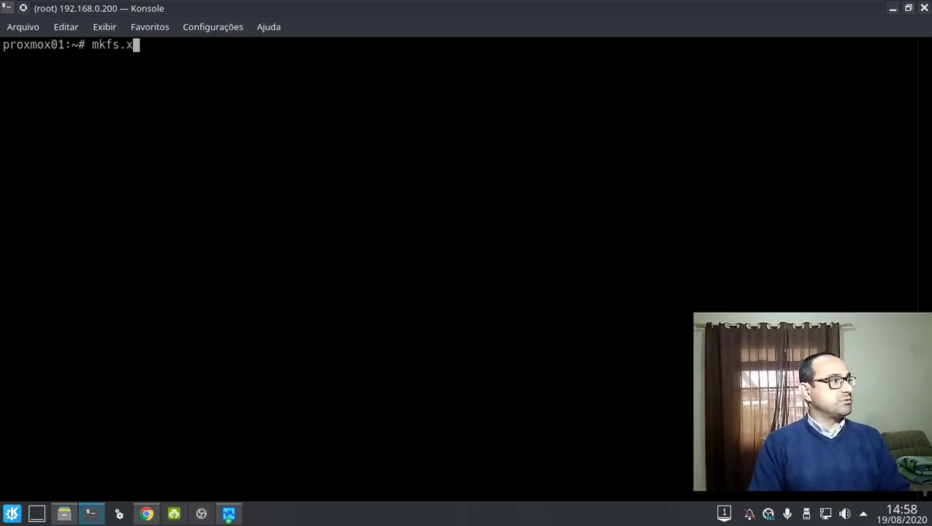
{"action": "key", "text": "BackSpace"}
{"action": "type", "text": "ext"}
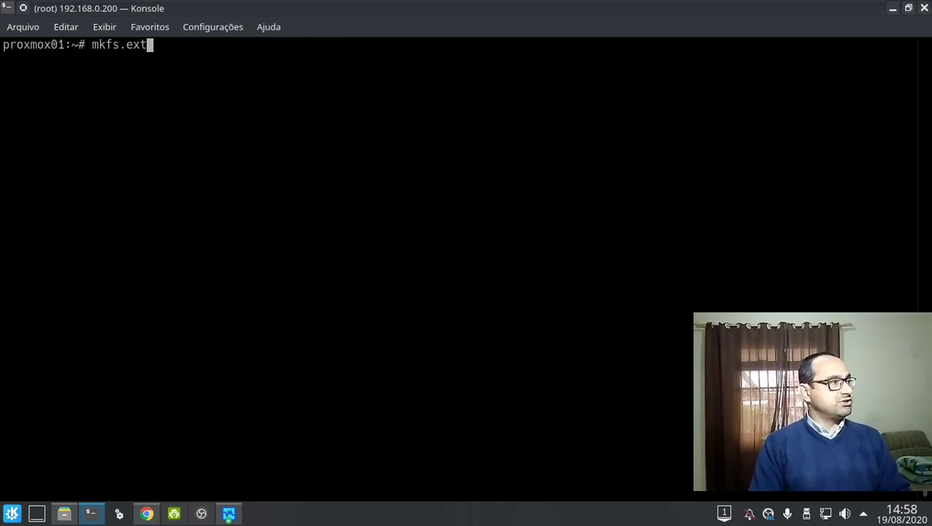
{"action": "type", "text": "4/"}
{"action": "key", "text": "BackSpace"}
{"action": "key", "text": "BackSpace"}
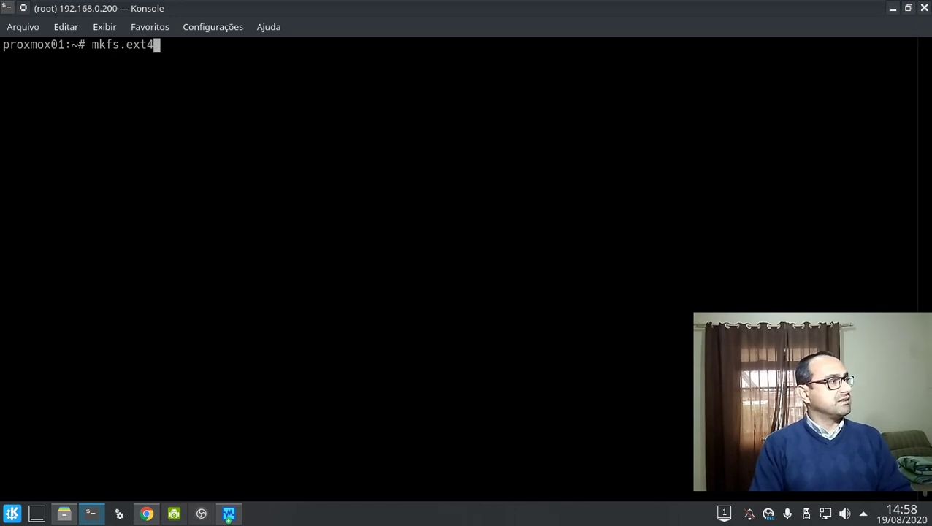
{"action": "key", "text": "Tab"}
{"action": "key", "text": "Tab"}
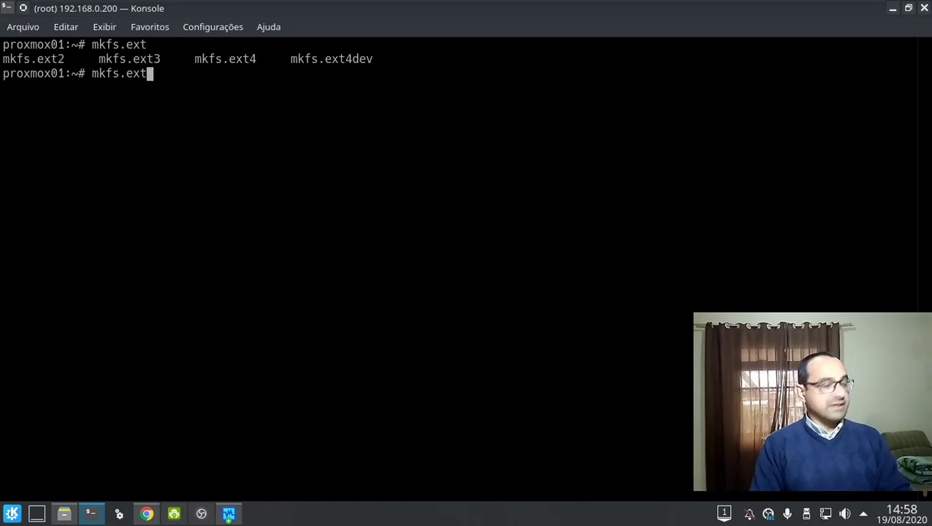
{"action": "type", "text": "4 "}
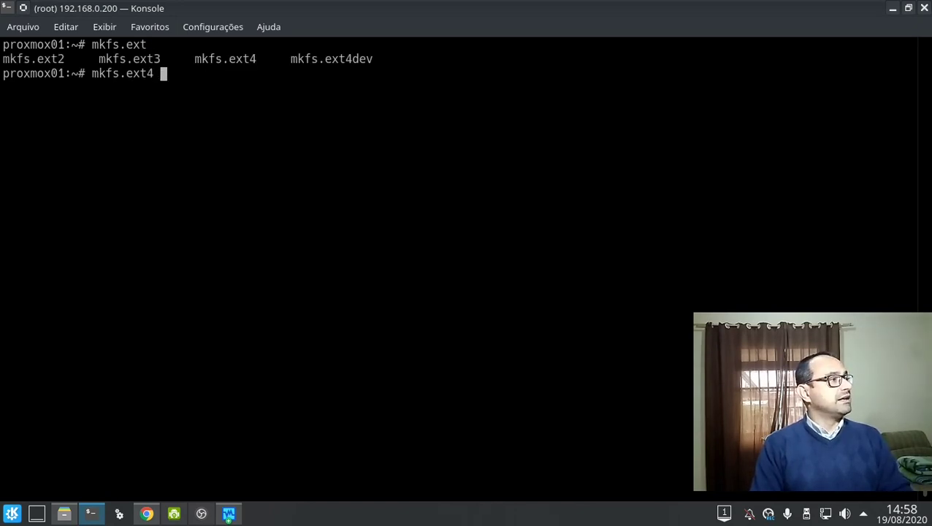
{"action": "type", "text": "/dev/sdb1"}
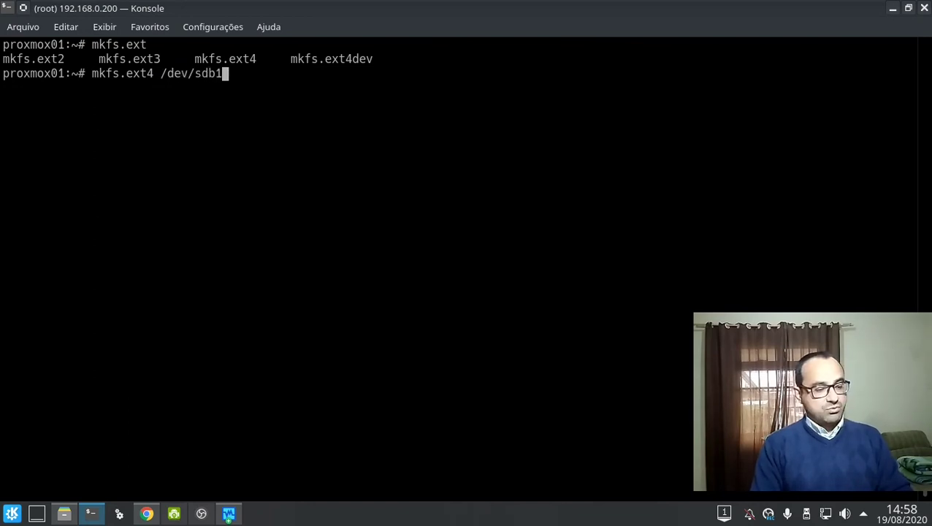
{"action": "key", "text": "Return"}
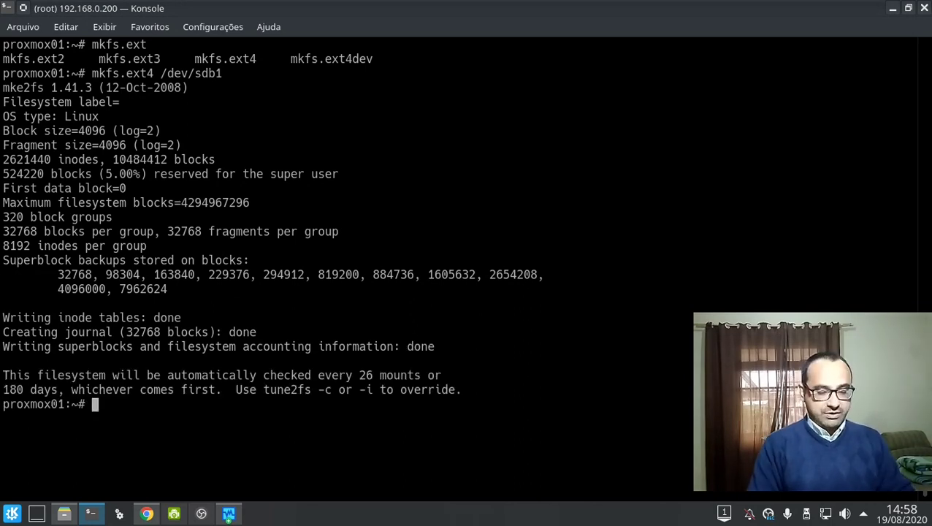
Mount /dev/sdb1 at /BACKUP.
{"action": "type", "text": "mount /decv/sdb2"}
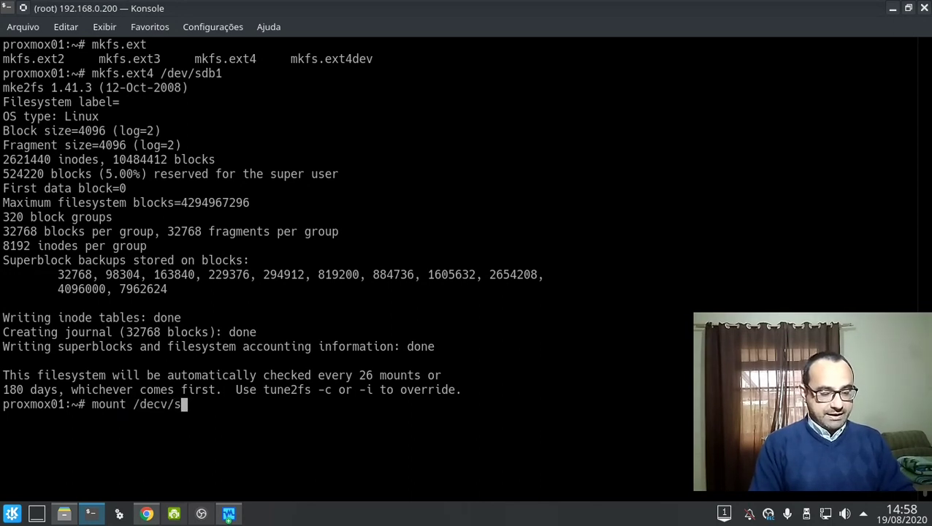
{"action": "key", "text": "BackSpace"}
{"action": "type", "text": "1"}
{"action": "key", "text": "Left"}
{"action": "key", "text": "Left"}
{"action": "key", "text": "Left"}
{"action": "key", "text": "Left"}
{"action": "key", "text": "Left"}
{"action": "key", "text": "Left"}
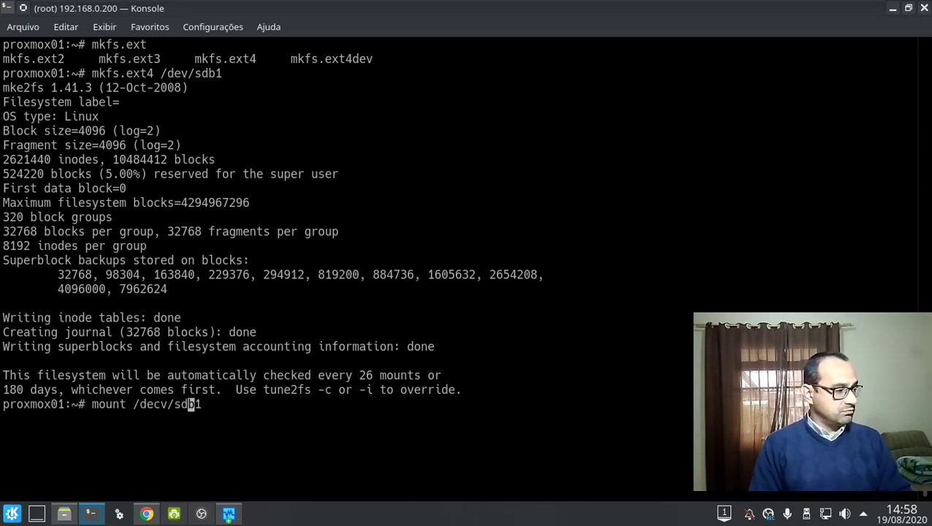
{"action": "key", "text": "BackSpace"}
{"action": "key", "text": "End"}
{"action": "type", "text": "/m"}
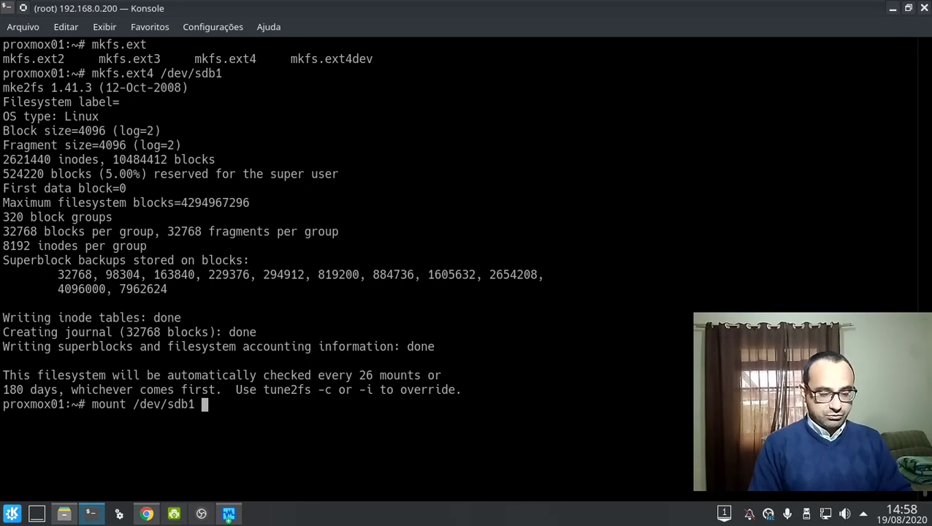
{"action": "key", "text": "BackSpace"}
{"action": "key", "text": "BackSpace"}
{"action": "type", "text": "/BACKUP/"}
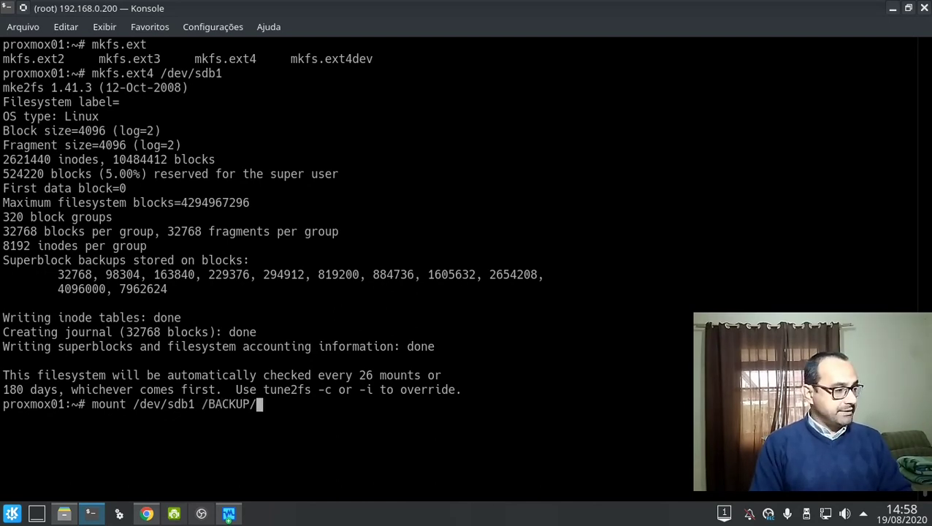
{"action": "key", "text": "Return"}
Check with df that /dev/sdb1 is on /BACKUP with 39002552 KB free, and start opening fstab.
{"action": "type", "text": "df"}
{"action": "key", "text": "Return"}
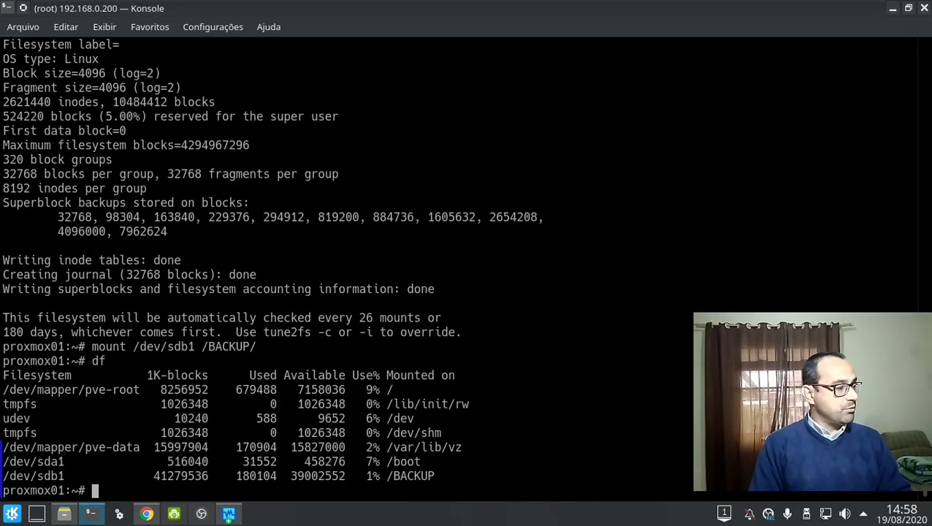
{"action": "type", "text": "nano /efs"}
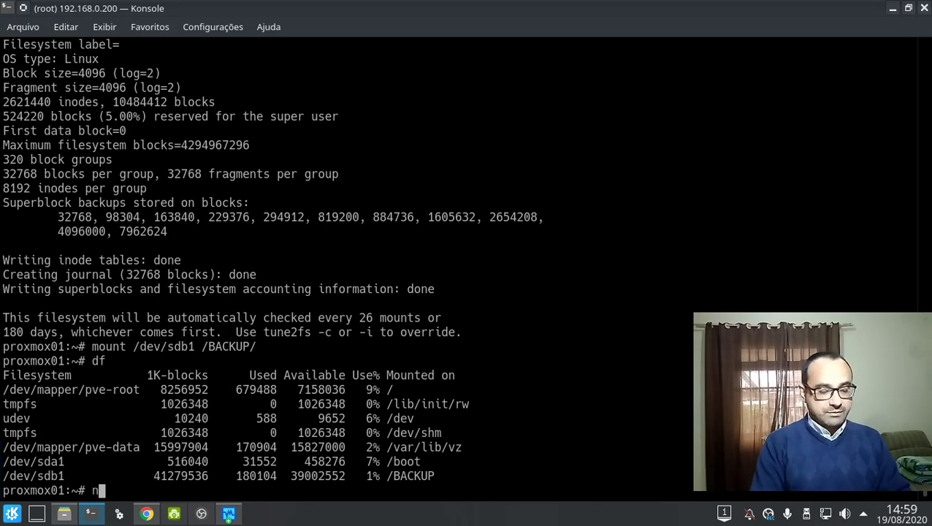
{"action": "key", "text": "BackSpace"}
{"action": "key", "text": "BackSpace"}
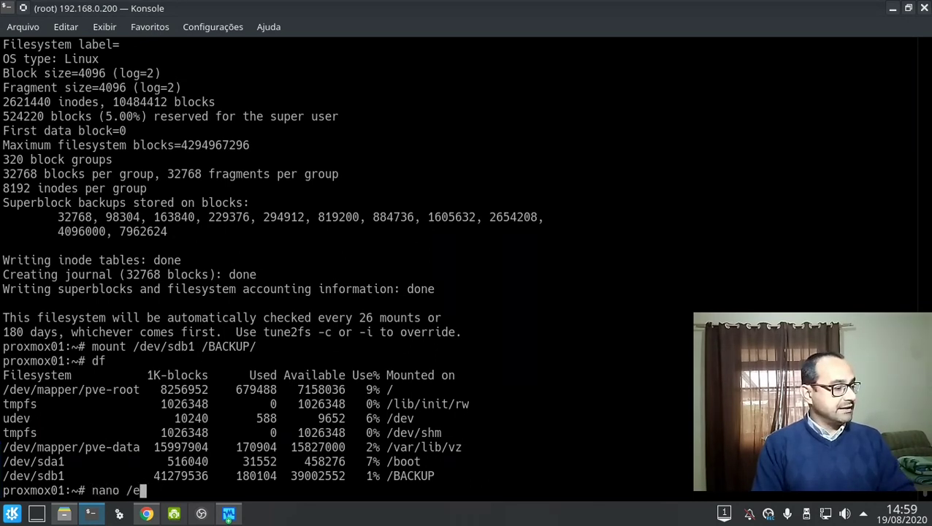
{"action": "key", "text": "Tab"}
{"action": "key", "text": "Tab"}
Open /etc/fstab in nano and add the line '/dev/sdb1 /BACKUP ext4 defaults 0 0' above the UUID entry.
{"action": "type", "text": "t"}
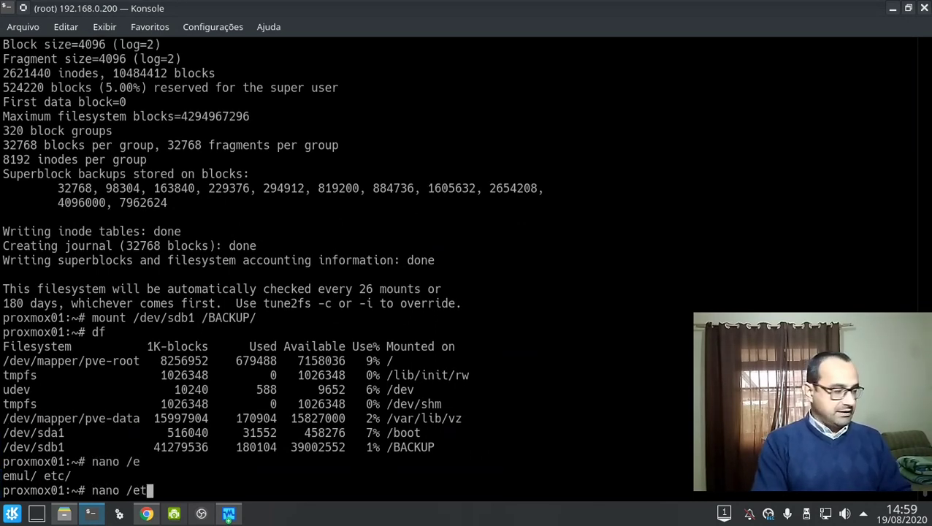
{"action": "type", "text": "c/fs"}
{"action": "key", "text": "Tab"}
{"action": "key", "text": "Return"}
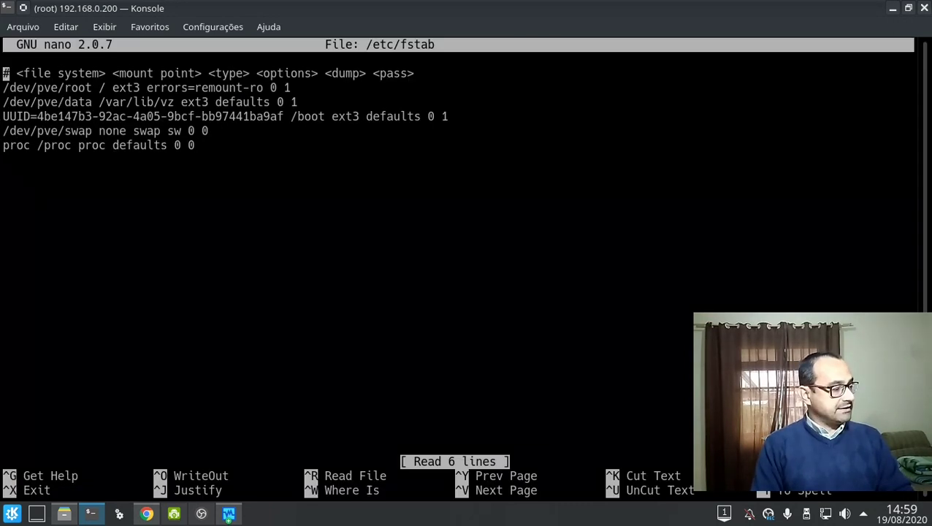
{"action": "key", "text": "Down"}
{"action": "key", "text": "Down"}
{"action": "key", "text": "Down"}
{"action": "key", "text": "Return"}
{"action": "key", "text": "Up"}
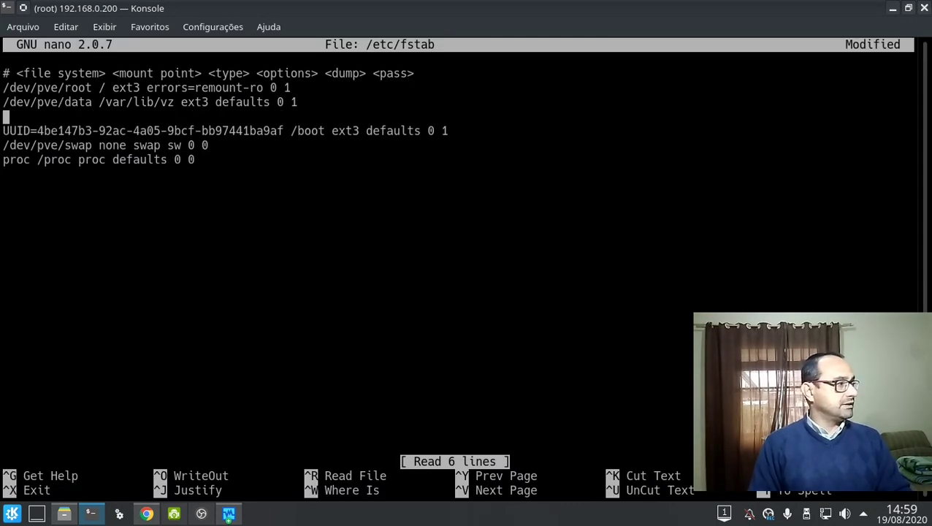
{"action": "type", "text": "/dev/s"}
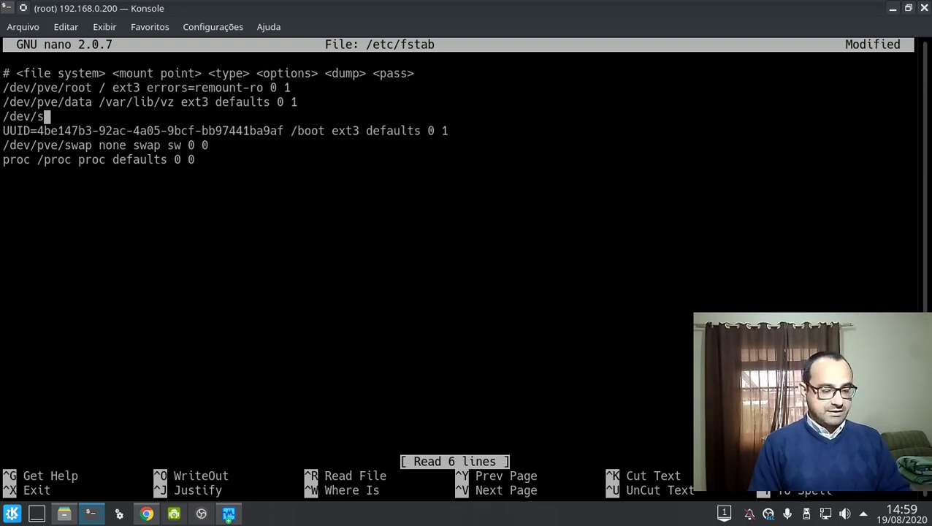
{"action": "type", "text": "db1 /"}
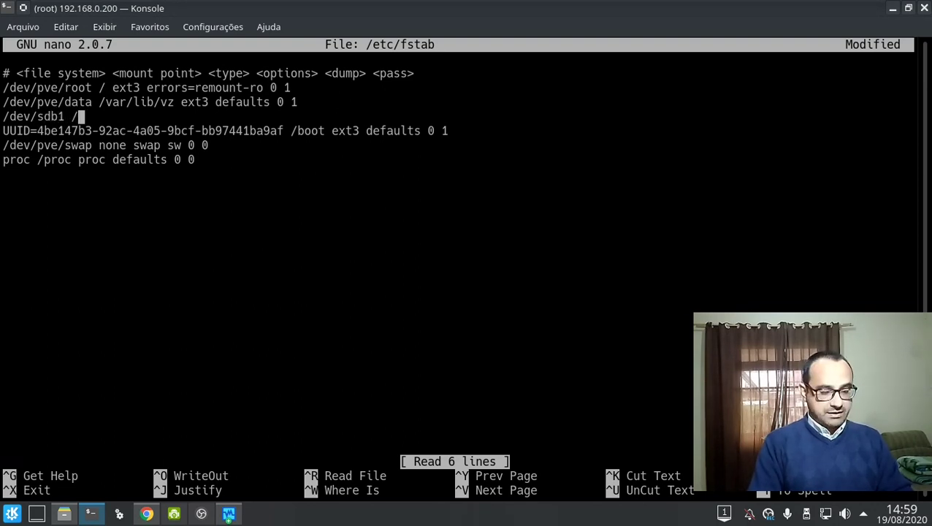
{"action": "type", "text": "BACKUP"}
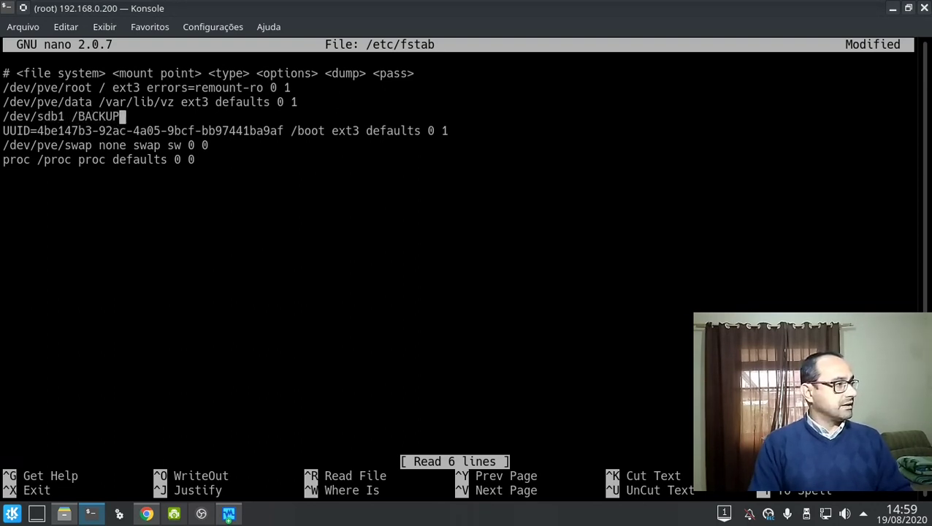
{"action": "type", "text": " ext4 "}
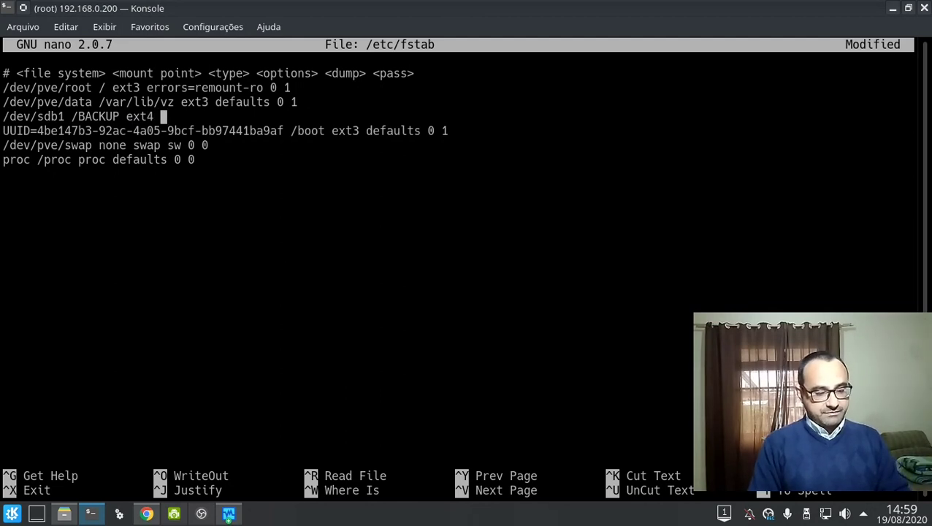
{"action": "type", "text": "defaults "}
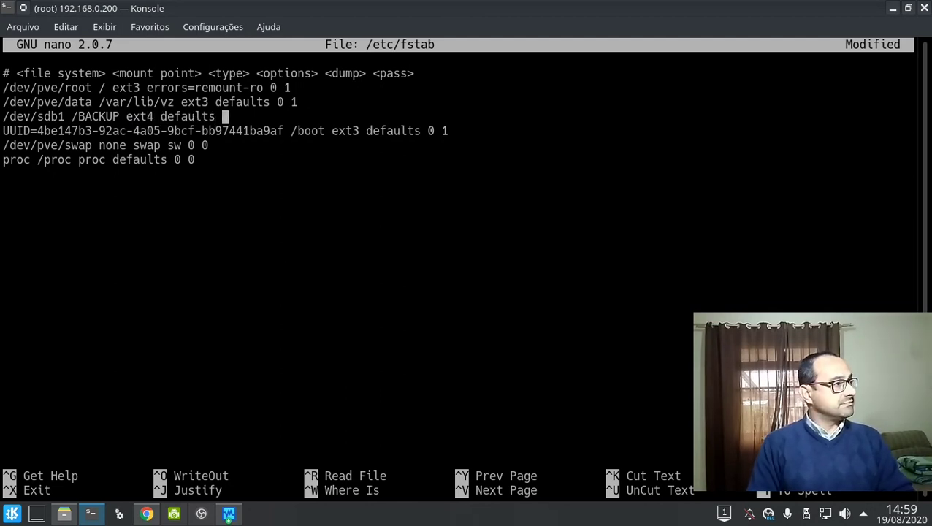
{"action": "type", "text": "0 0"}
Review the fstab entries, then save /etc/fstab and exit nano.
{"action": "key", "text": "Up"}
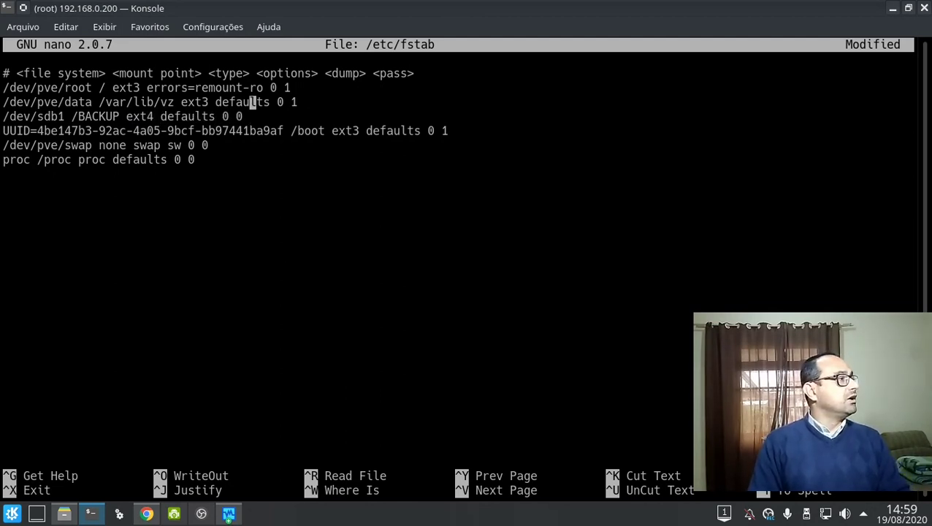
{"action": "key", "text": "Up"}
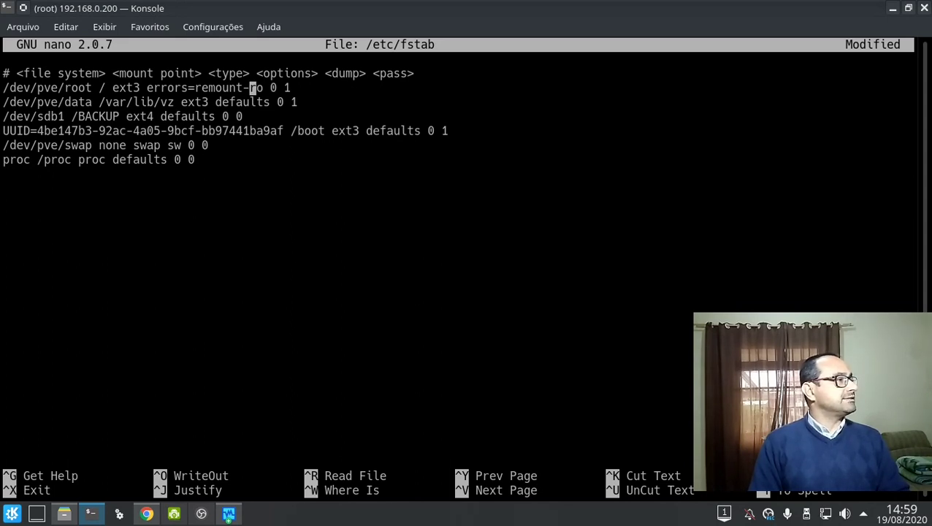
{"action": "key", "text": "Up"}
{"action": "key", "text": "Down"}
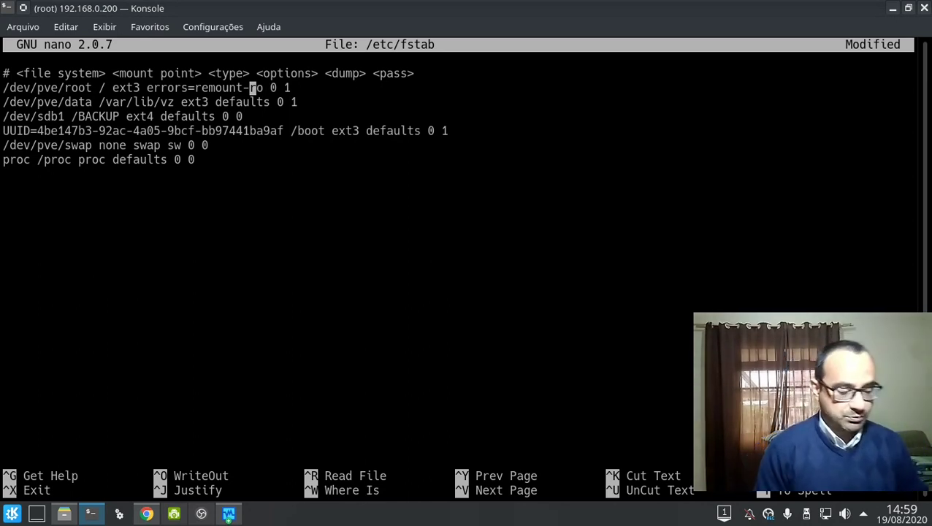
{"action": "key", "text": "ctrl+x"}
{"action": "key", "text": "y"}
{"action": "key", "text": "Return"}
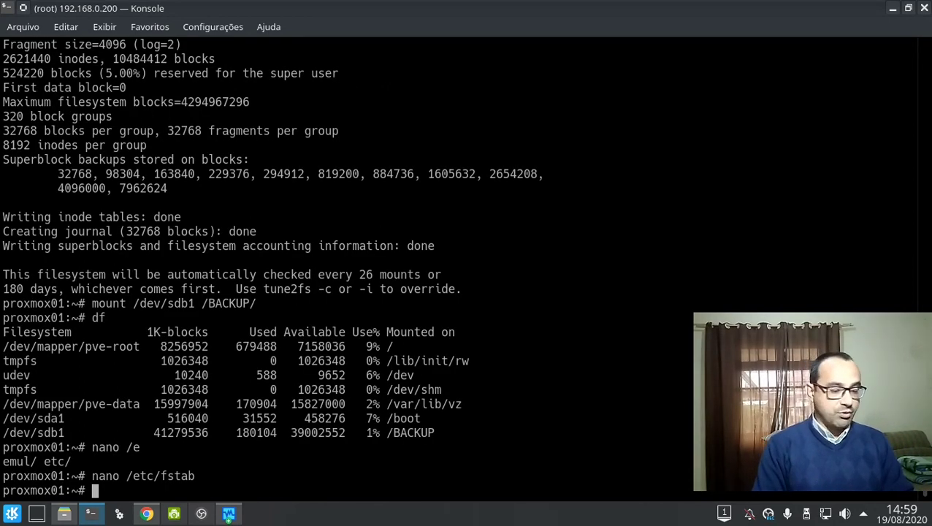
Enter storage name BKP and directory /BACKUP in the Proxmox Add Directory form.
{"action": "left_click", "coordinate": [147, 513]}
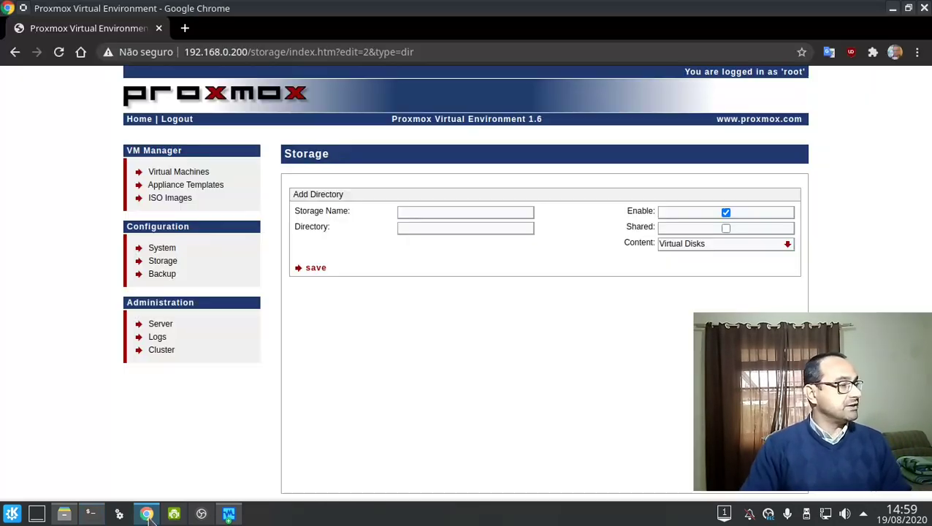
{"action": "left_click", "coordinate": [459, 210]}
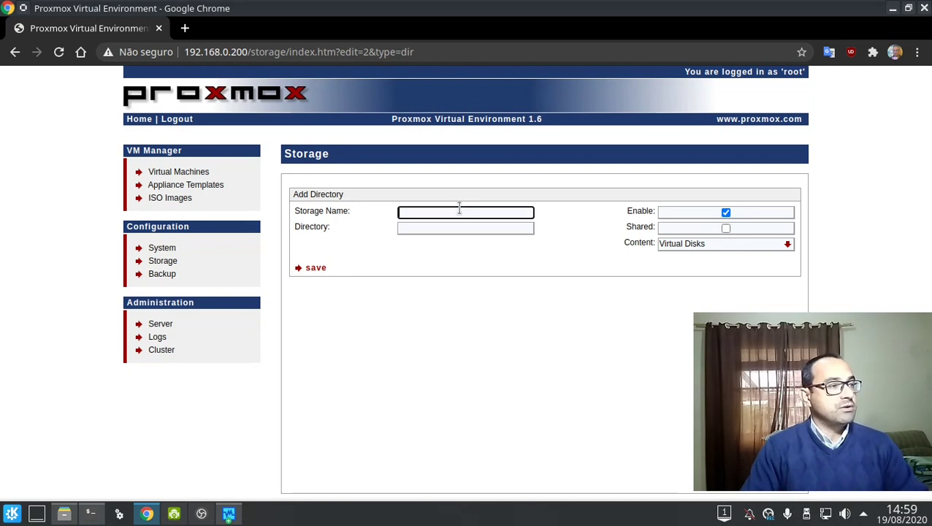
{"action": "type", "text": "BKP"}
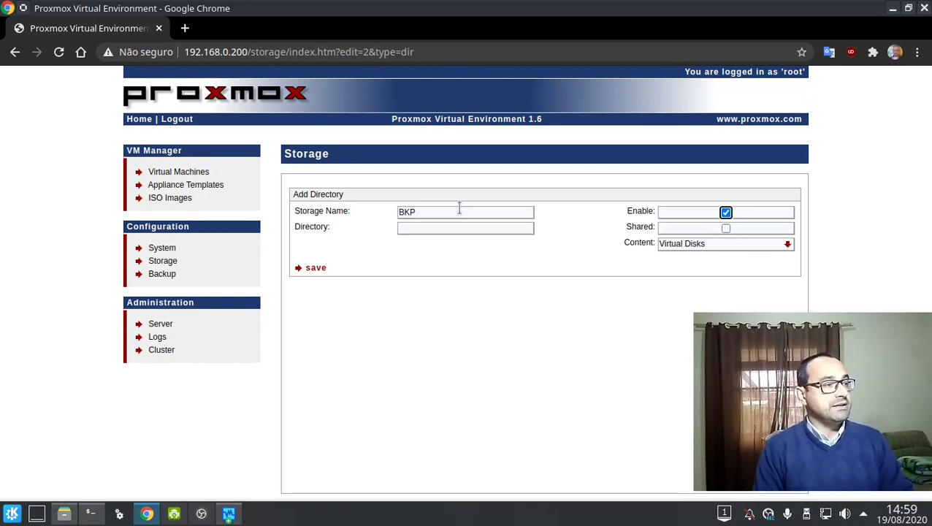
{"action": "key", "text": "Tab"}
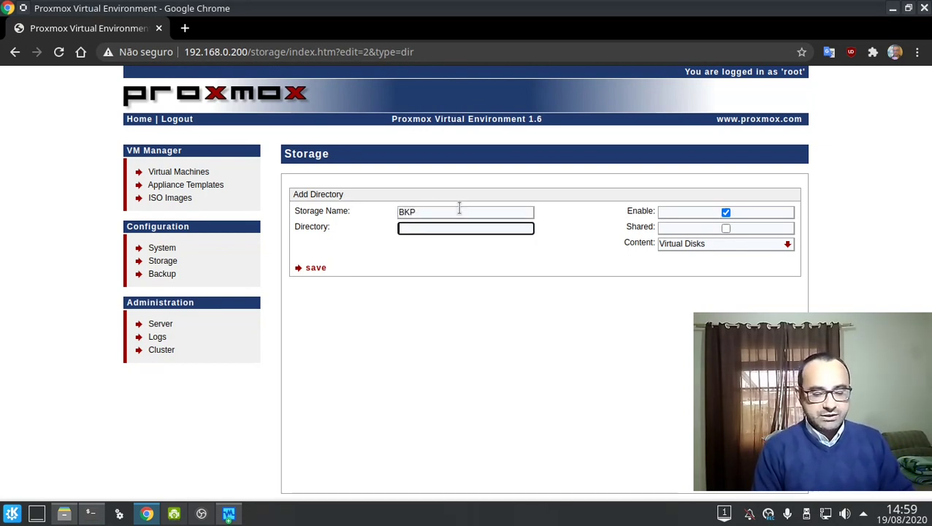
{"action": "type", "text": "/"}
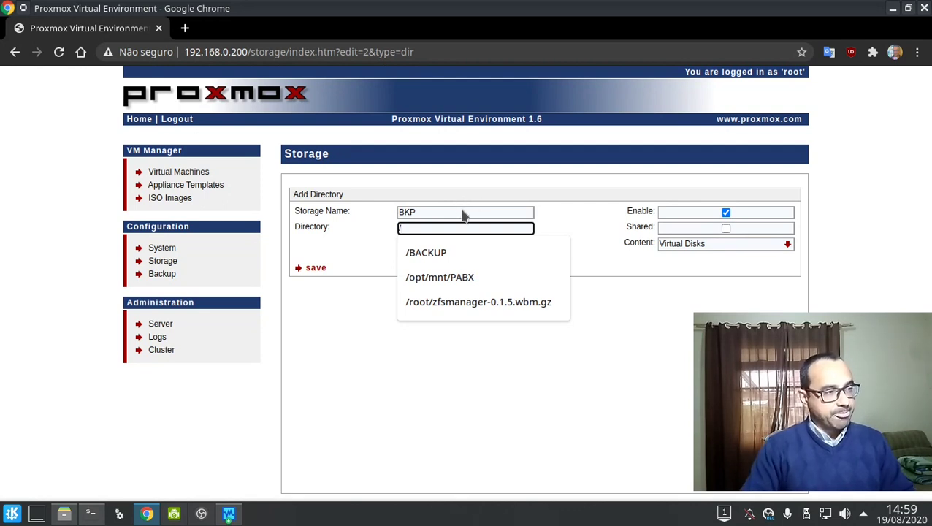
{"action": "left_click", "coordinate": [460, 251]}
{"action": "key", "text": "ctrl+a"}
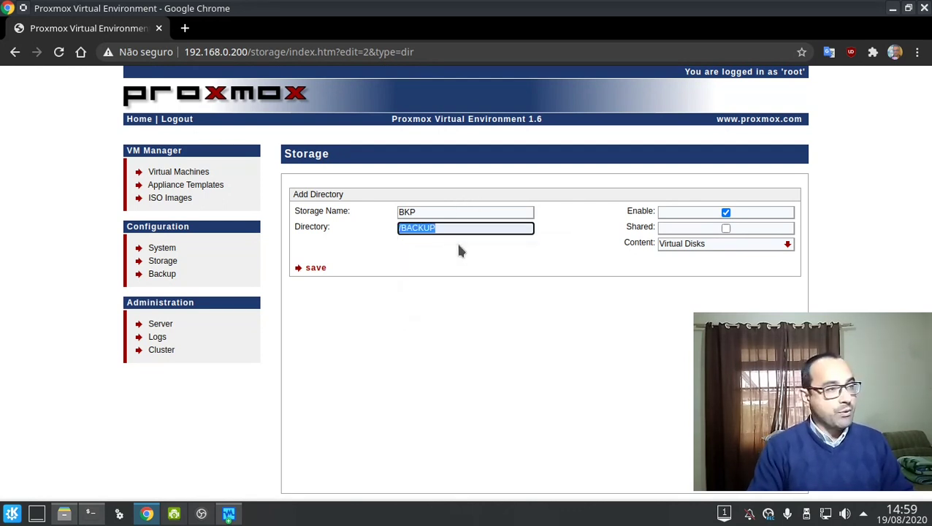
{"action": "key", "text": "BackSpace"}
{"action": "type", "text": "/"}
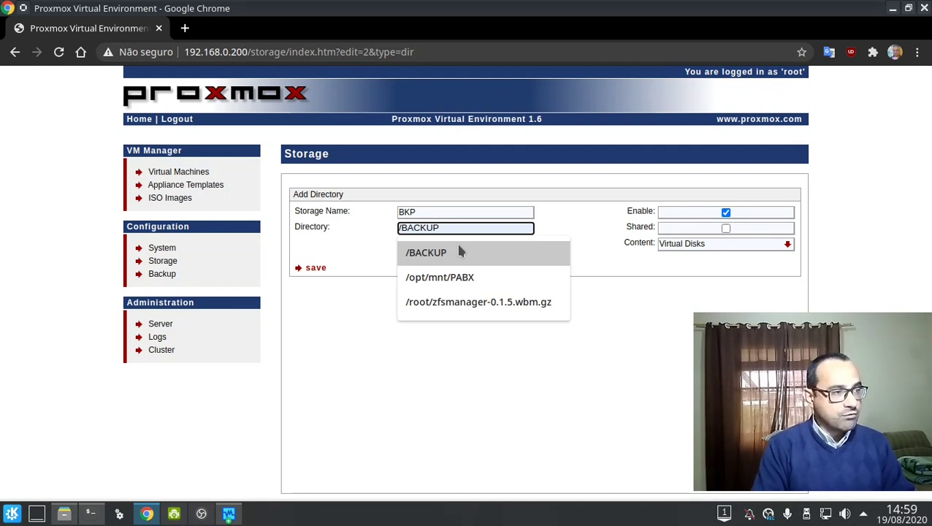
{"action": "type", "text": "B"}
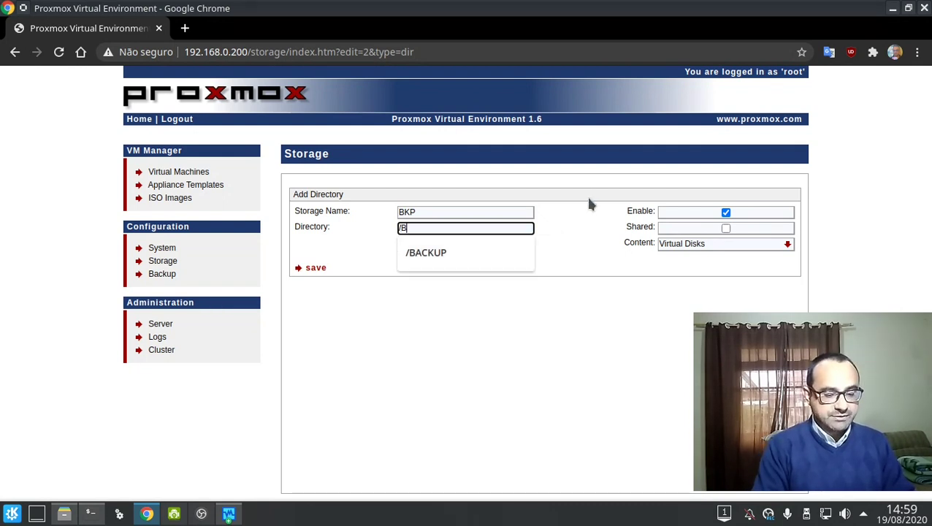
{"action": "type", "text": "ACKUP"}
{"action": "key", "text": "Tab"}
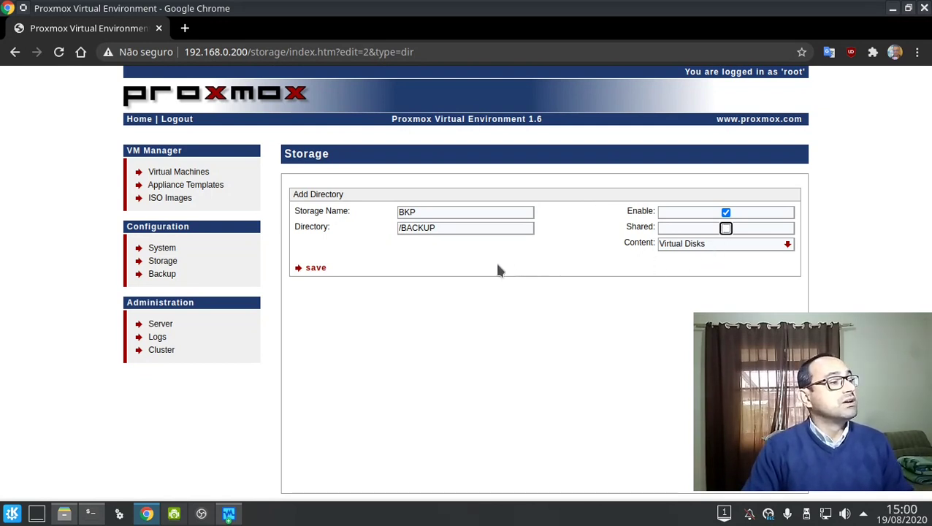
Set BKP's content type to VZDump Backups and save the storage.
{"action": "left_click", "coordinate": [692, 244]}
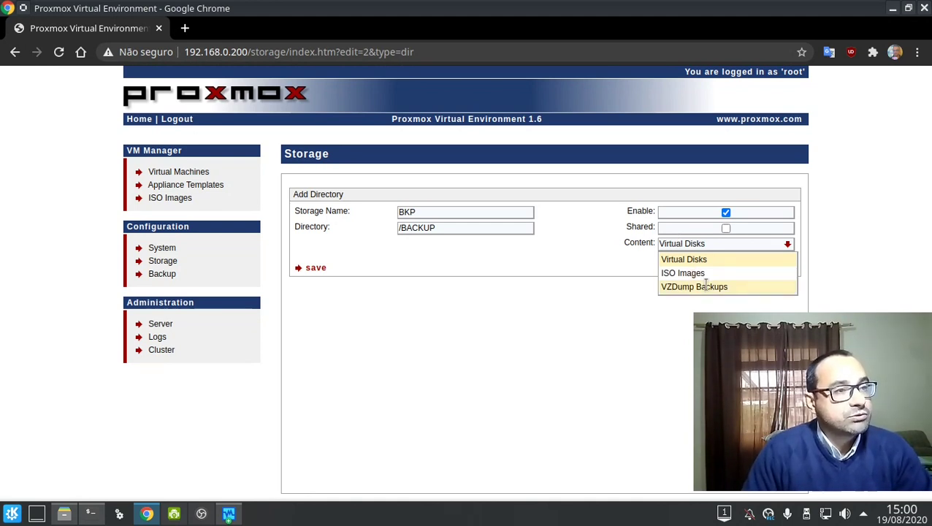
{"action": "left_click", "coordinate": [705, 286]}
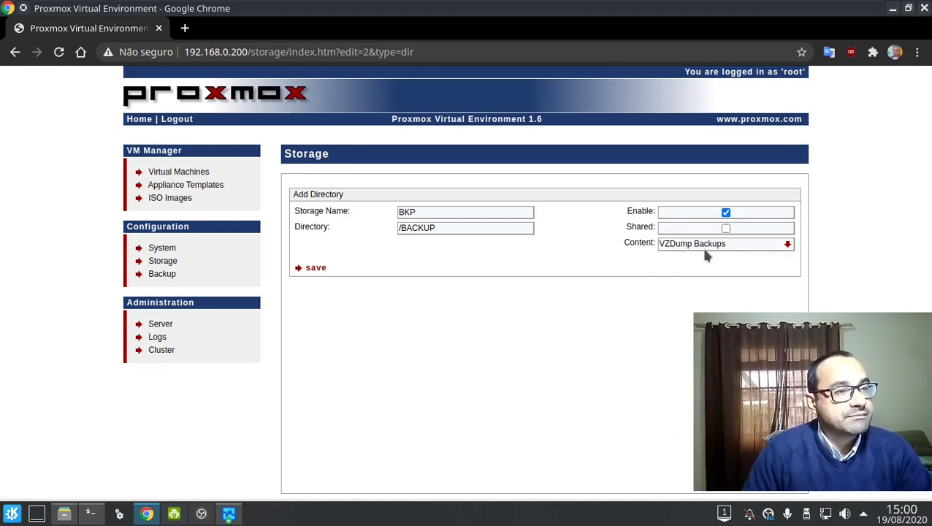
{"action": "left_click", "coordinate": [700, 246]}
{"action": "left_click", "coordinate": [697, 257]}
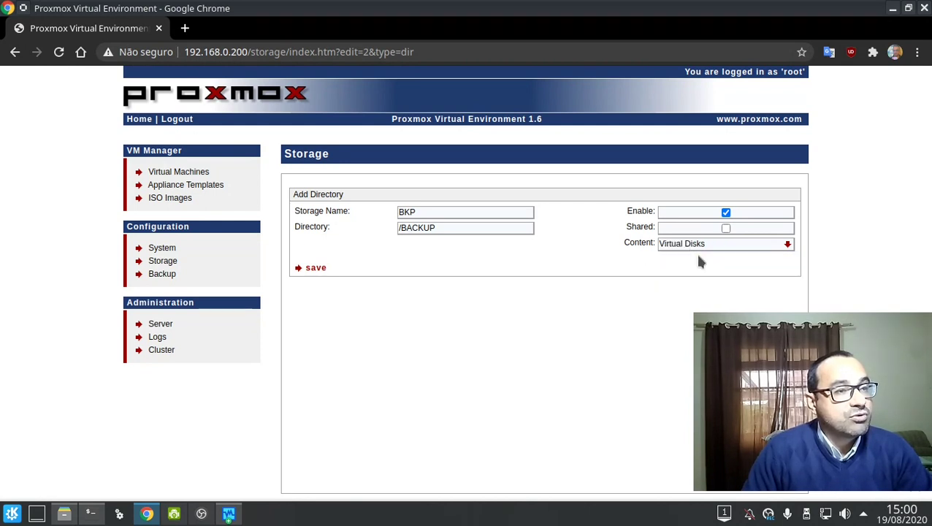
{"action": "left_click", "coordinate": [694, 245]}
{"action": "left_click", "coordinate": [700, 273]}
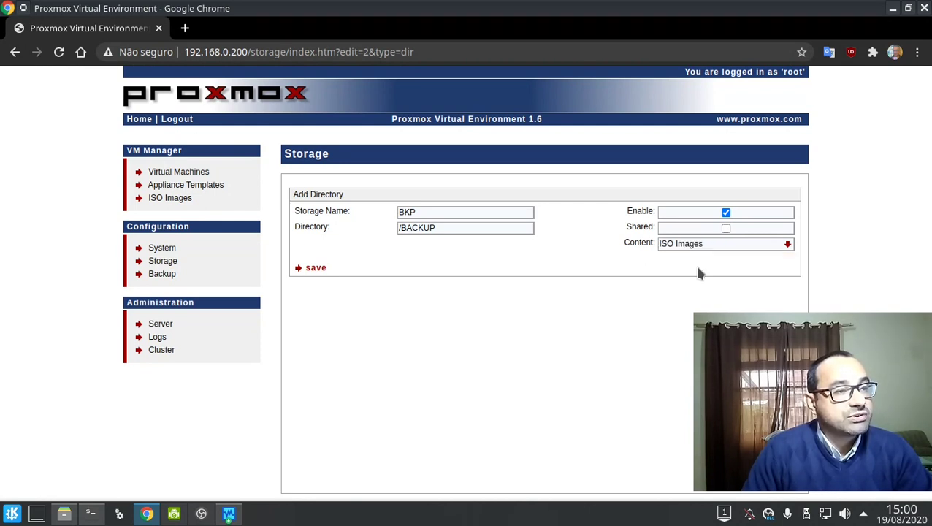
{"action": "left_click", "coordinate": [704, 246]}
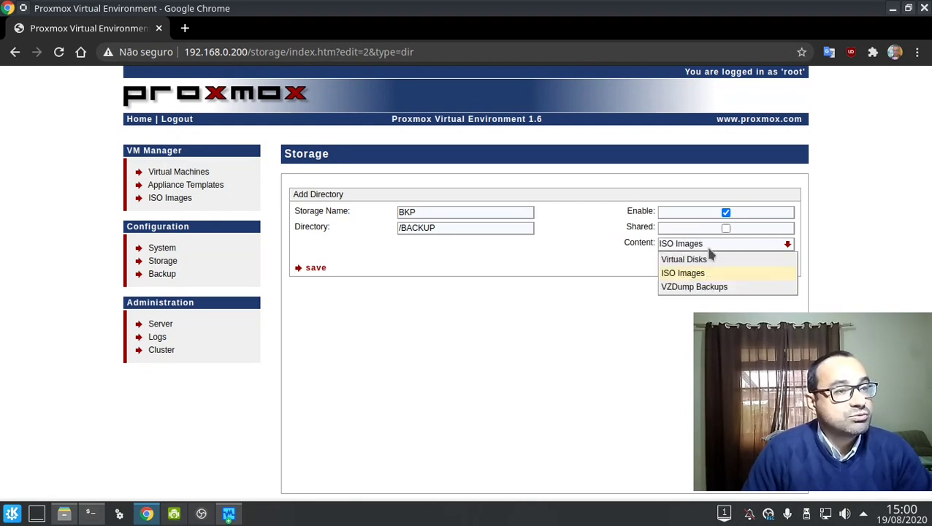
{"action": "left_click", "coordinate": [709, 285]}
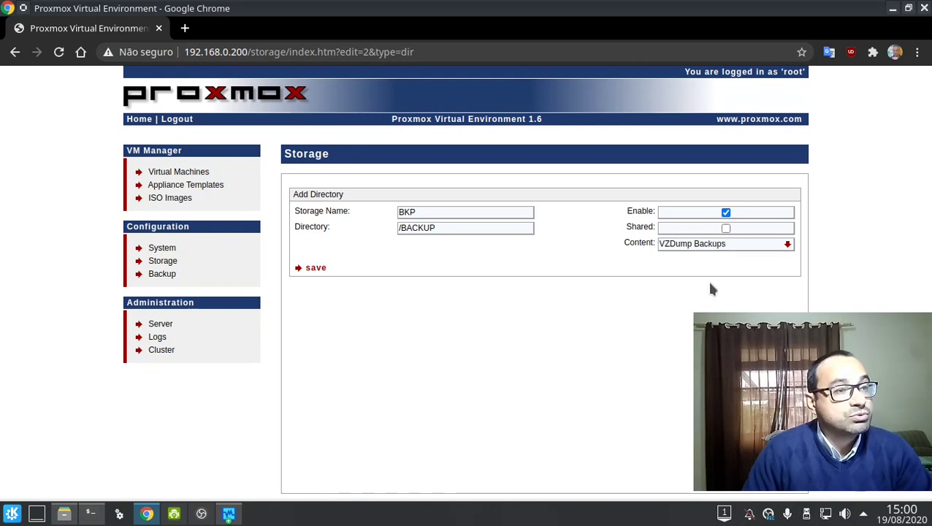
{"action": "left_click", "coordinate": [787, 247]}
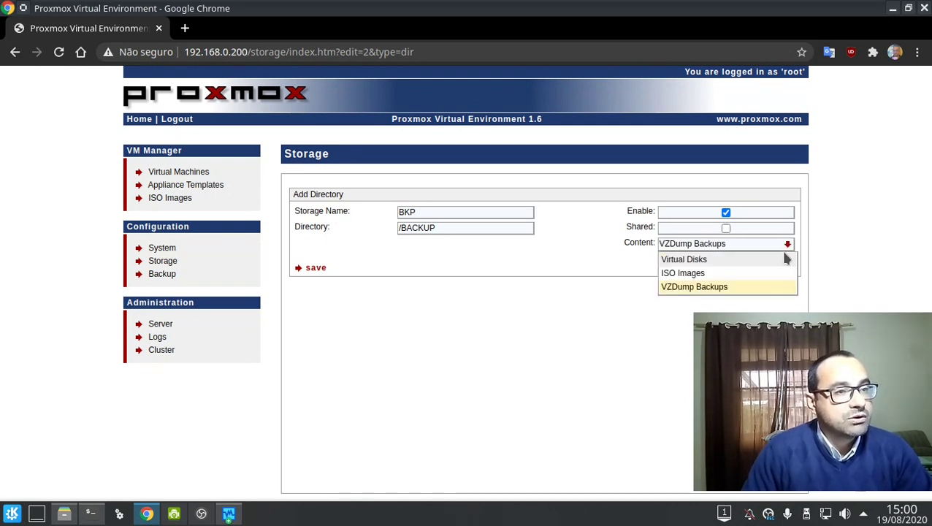
{"action": "left_click", "coordinate": [784, 263]}
{"action": "left_click", "coordinate": [787, 246]}
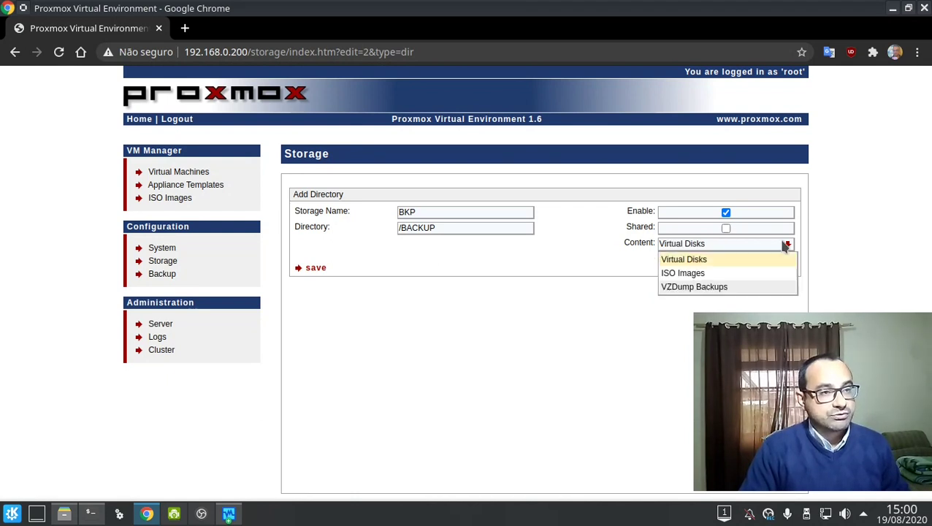
{"action": "left_click", "coordinate": [707, 286]}
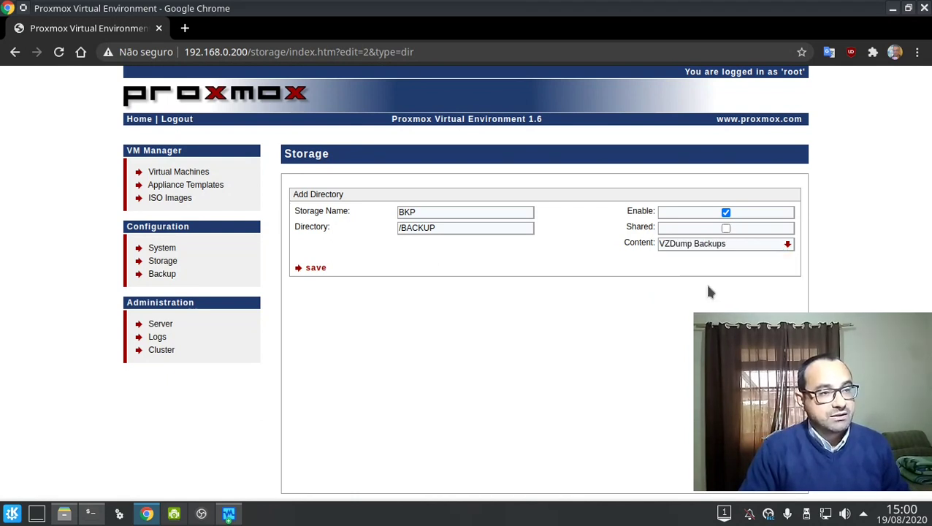
{"action": "left_click", "coordinate": [316, 268]}
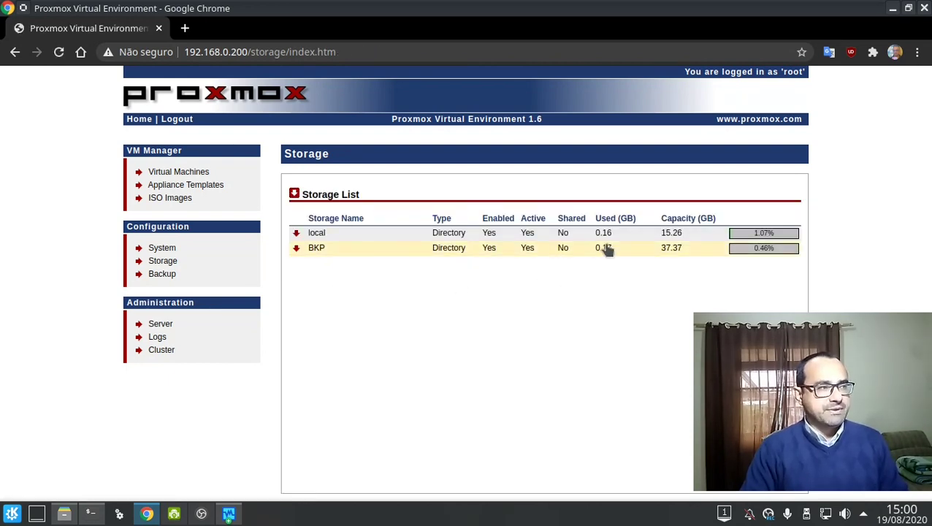
Open /etc/pve/storage.cfg in nano from the terminal.
{"action": "key", "text": "alt+Tab"}
{"action": "type", "text": "nano "}
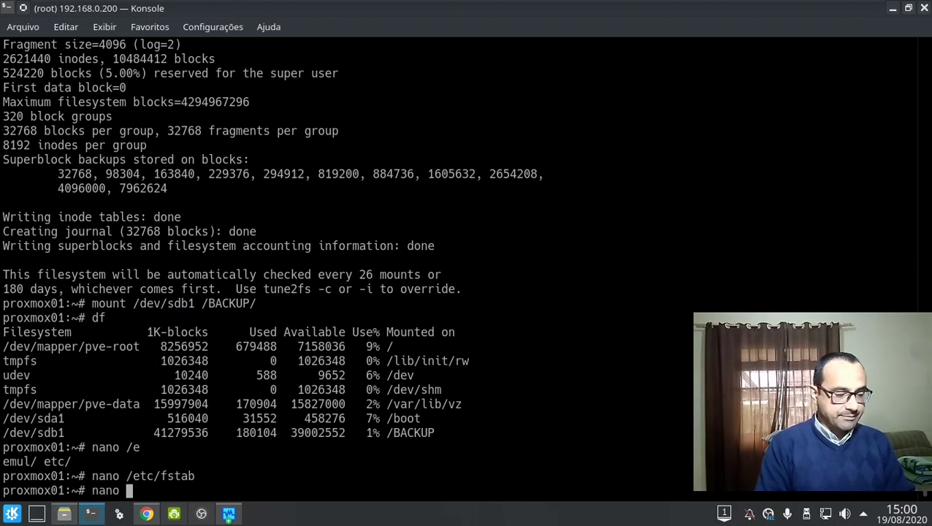
{"action": "type", "text": "/epve"}
{"action": "key", "text": "ctrl+l"}
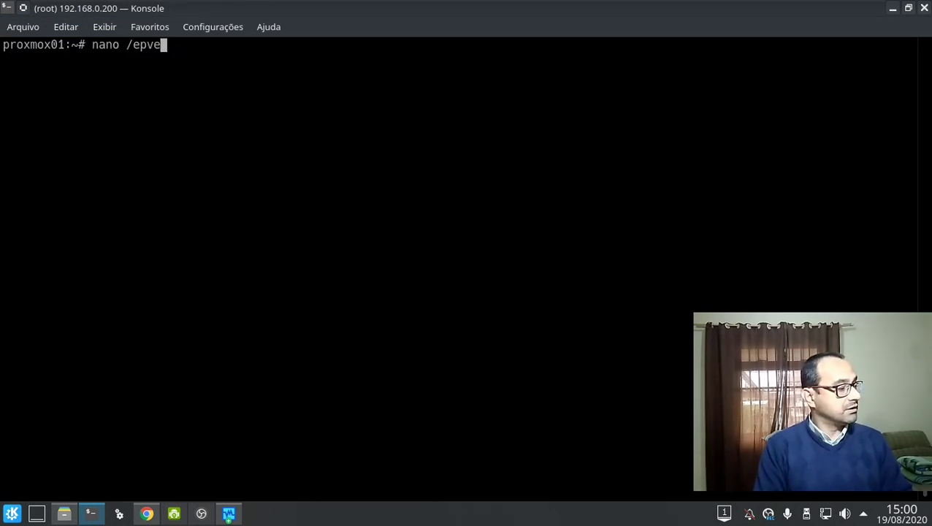
{"action": "key", "text": "BackSpace"}
{"action": "key", "text": "BackSpace"}
{"action": "key", "text": "BackSpace"}
{"action": "key", "text": "BackSpace"}
{"action": "type", "text": "etc/"}
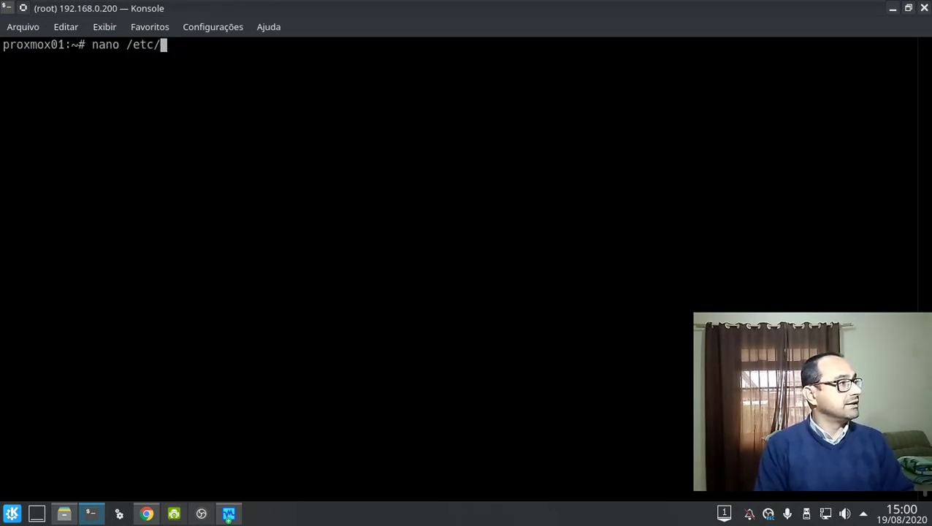
{"action": "type", "text": "pve"}
{"action": "key", "text": "Tab"}
{"action": "key", "text": "Tab"}
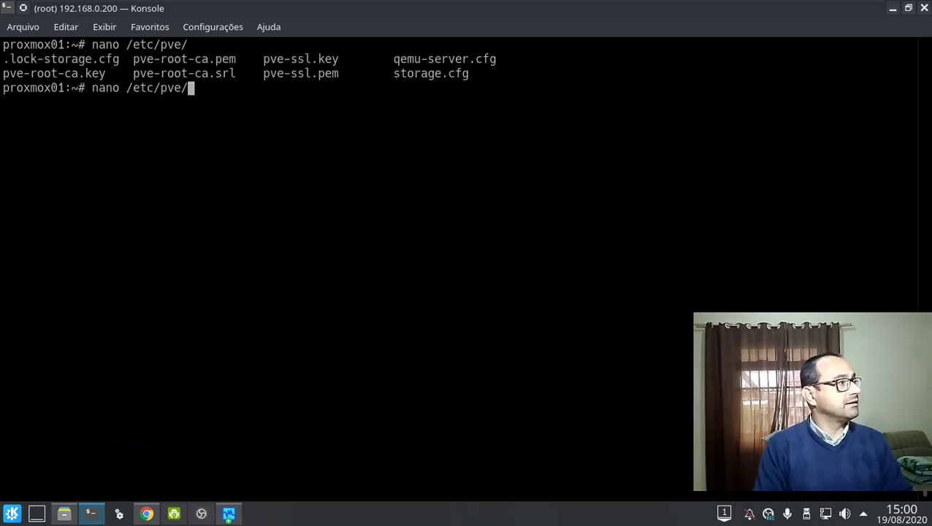
{"action": "type", "text": "st"}
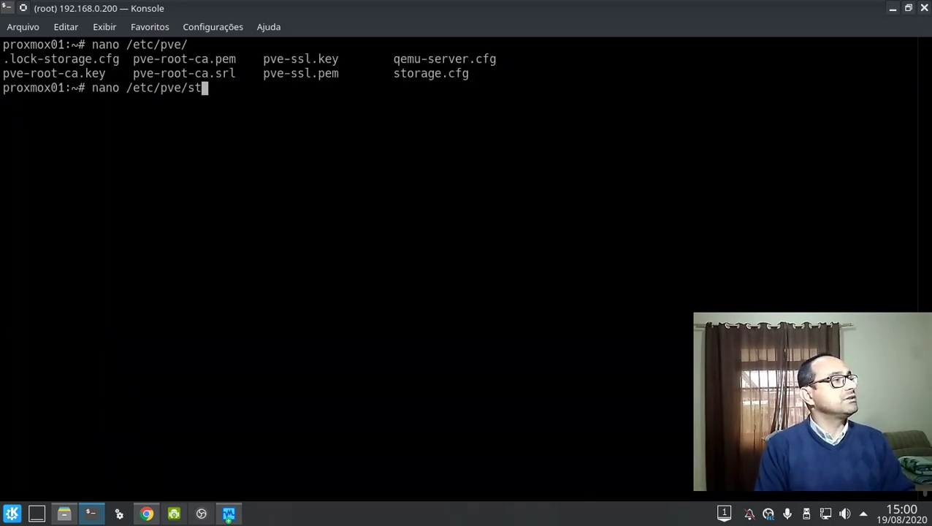
{"action": "key", "text": "Tab"}
{"action": "key", "text": "Return"}
Append ',images,iso' to BKP's content line, then save and exit nano.
{"action": "key", "text": "Down"}
{"action": "key", "text": "Down"}
{"action": "key", "text": "Down"}
{"action": "key", "text": "Down"}
{"action": "key", "text": "Down"}
{"action": "key", "text": "Down"}
{"action": "key", "text": "Down"}
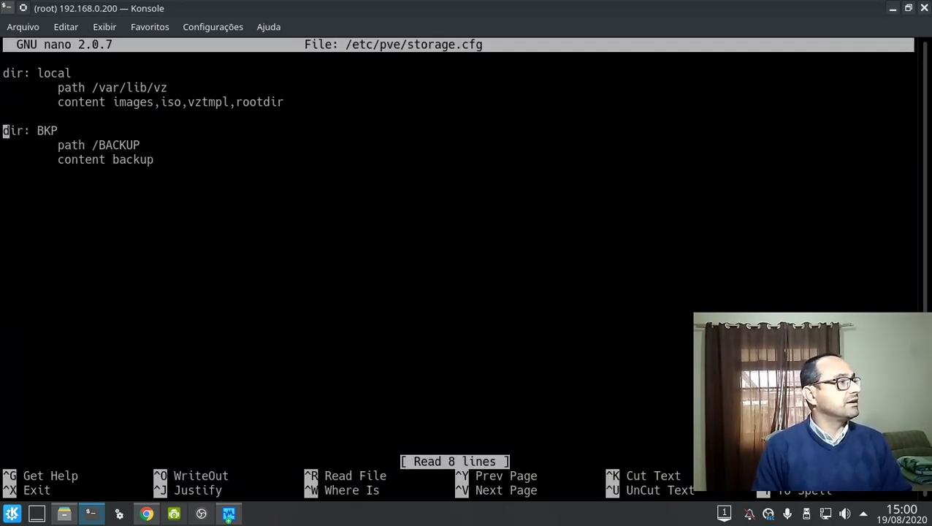
{"action": "key", "text": "Up"}
{"action": "key", "text": "End"}
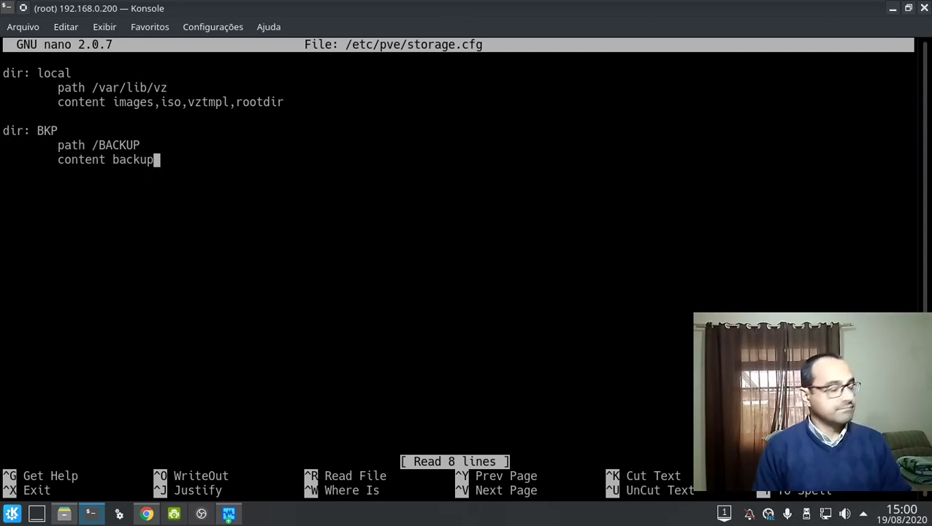
{"action": "type", "text": ",ima"}
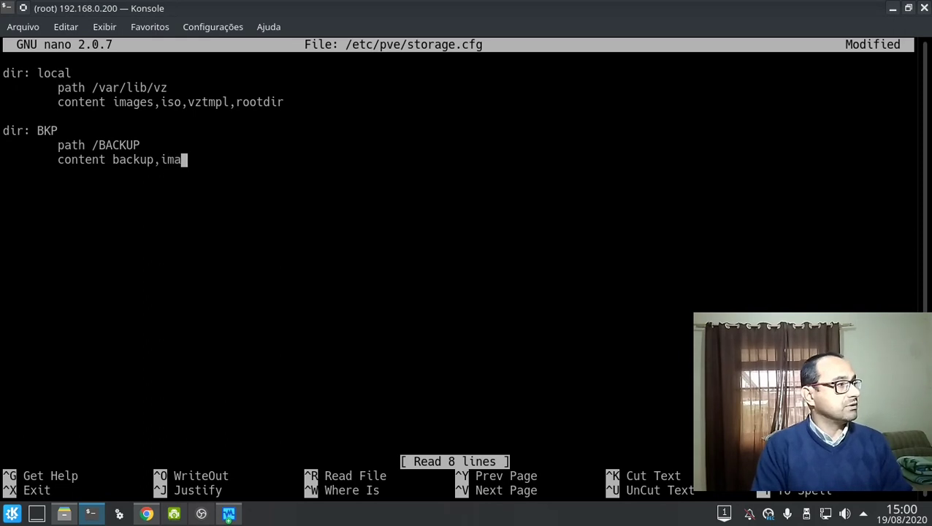
{"action": "type", "text": "ges,iso"}
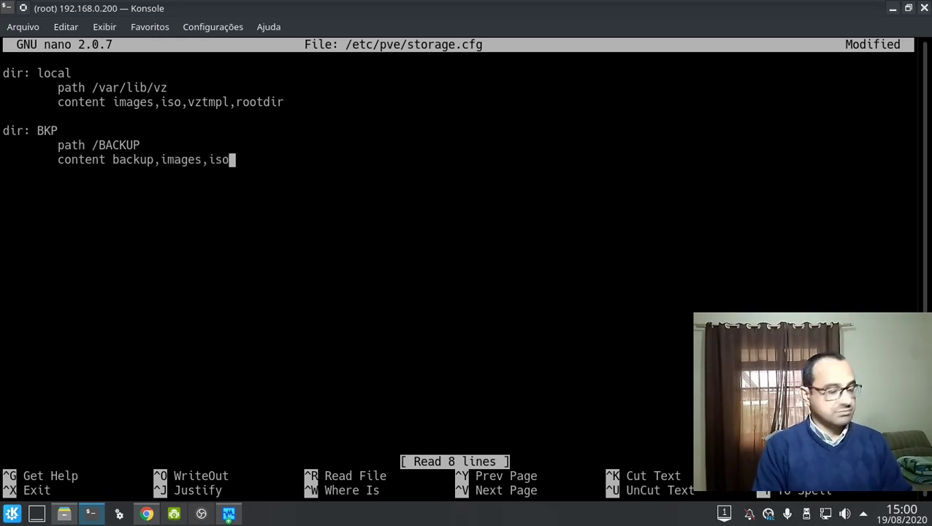
{"action": "key", "text": "ctrl+o"}
{"action": "key", "text": "Return"}
{"action": "key", "text": "ctrl+x"}
{"action": "key", "text": "alt+Tab"}
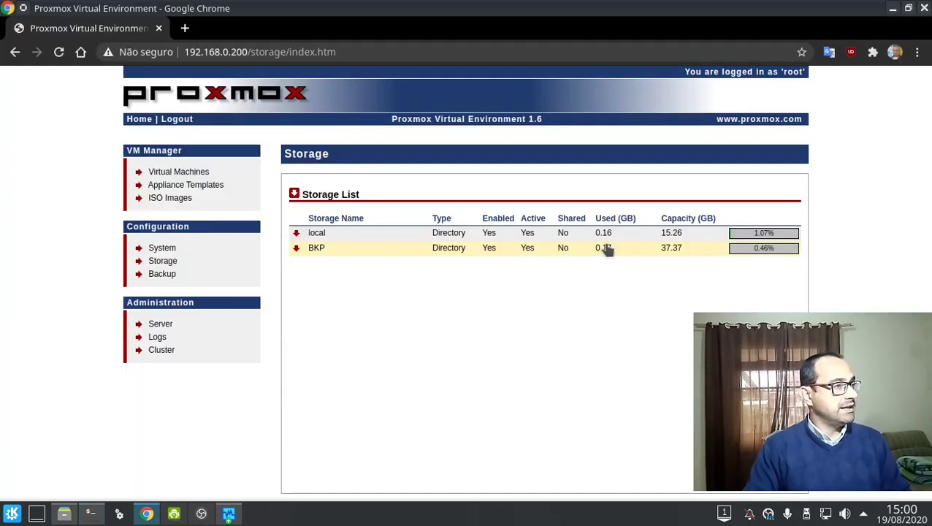
Reload the Storage page and try ISO Images and Virtual Disks as content types.
{"action": "key", "text": "F5"}
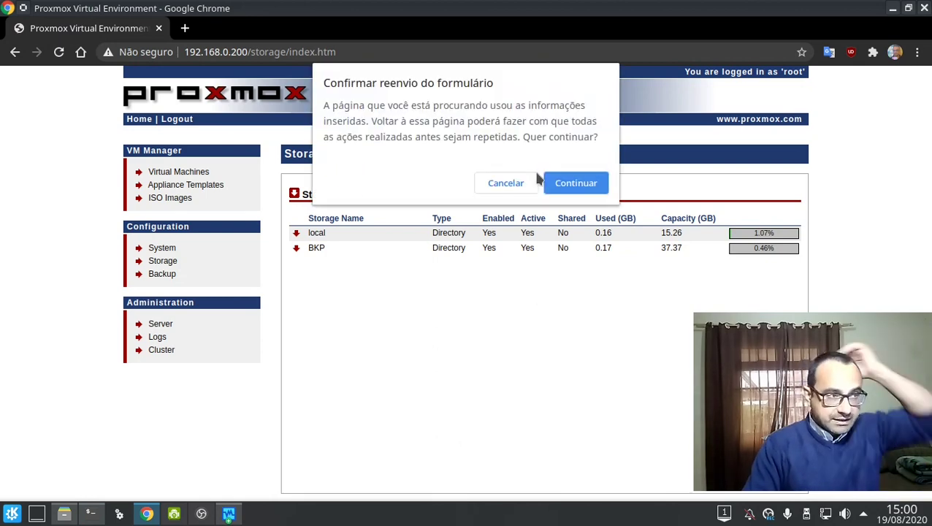
{"action": "left_click", "coordinate": [564, 182]}
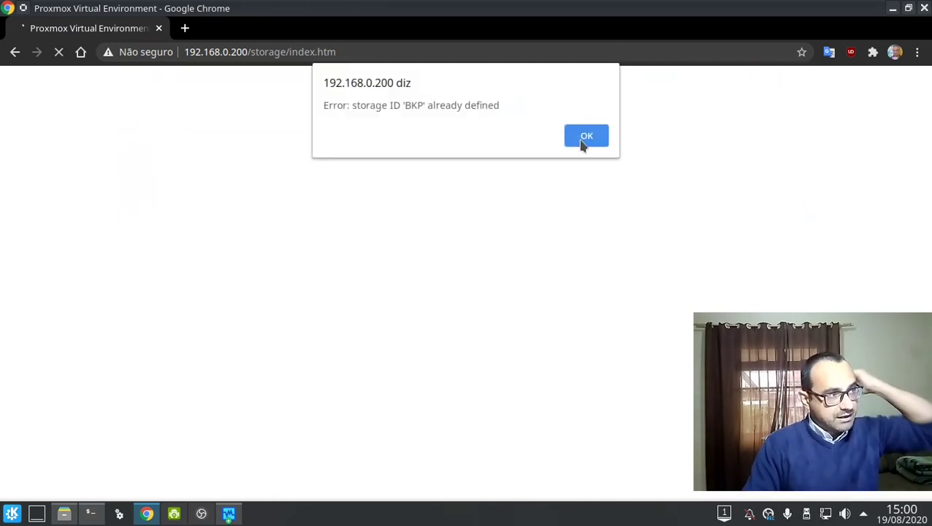
{"action": "left_click", "coordinate": [585, 137]}
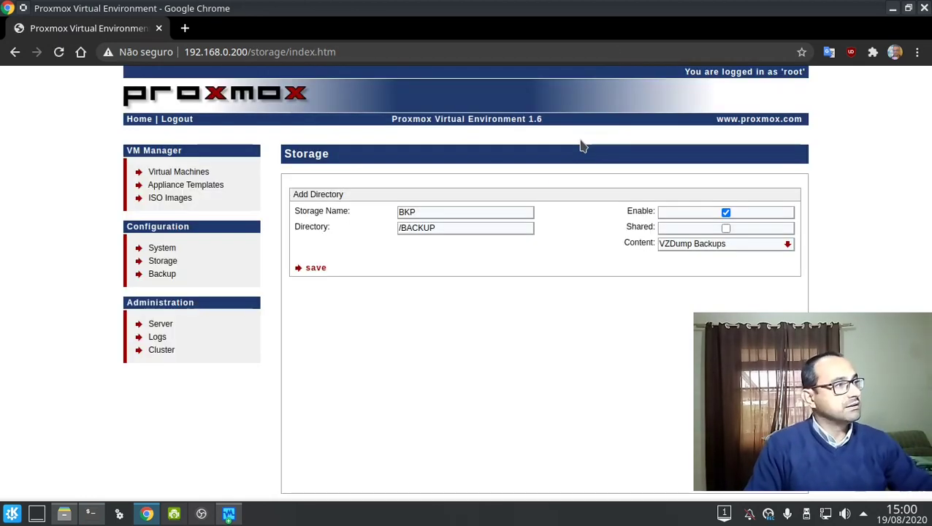
{"action": "left_click", "coordinate": [701, 245]}
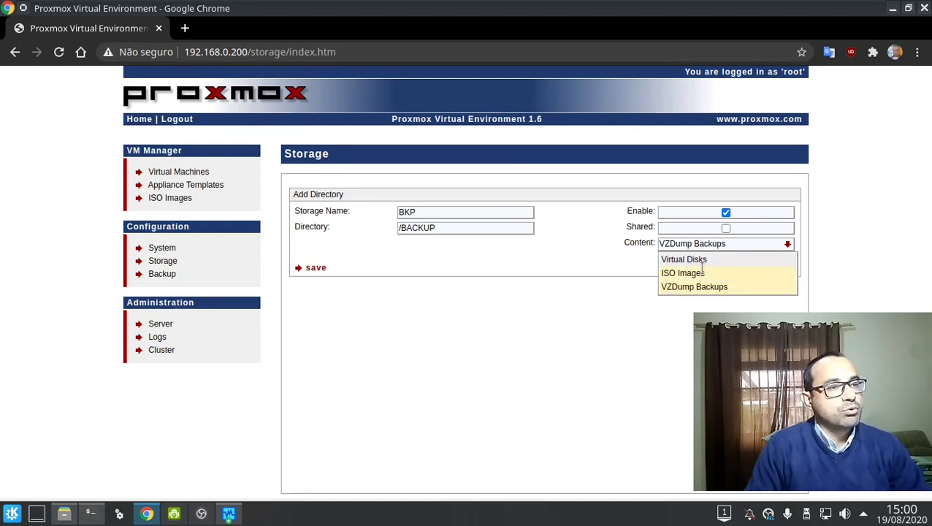
{"action": "left_click", "coordinate": [708, 272]}
{"action": "left_click", "coordinate": [713, 243]}
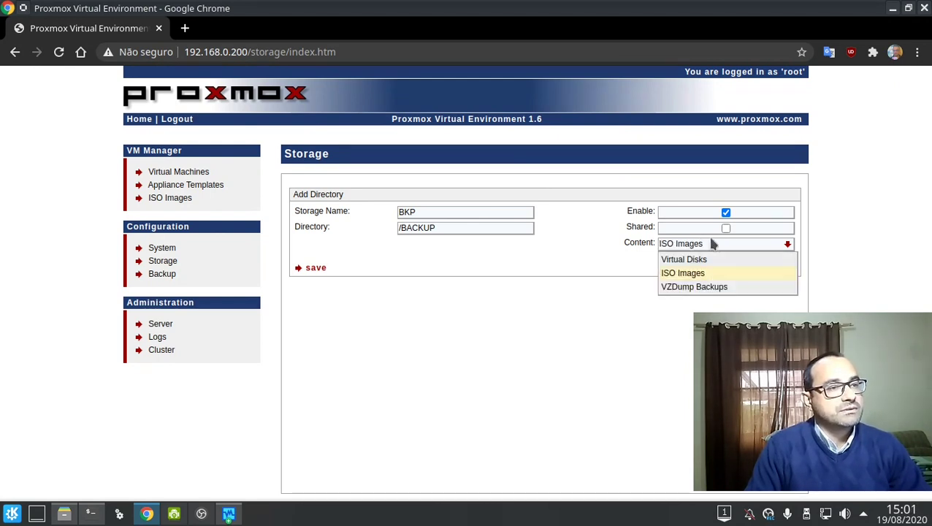
{"action": "left_click", "coordinate": [707, 260]}
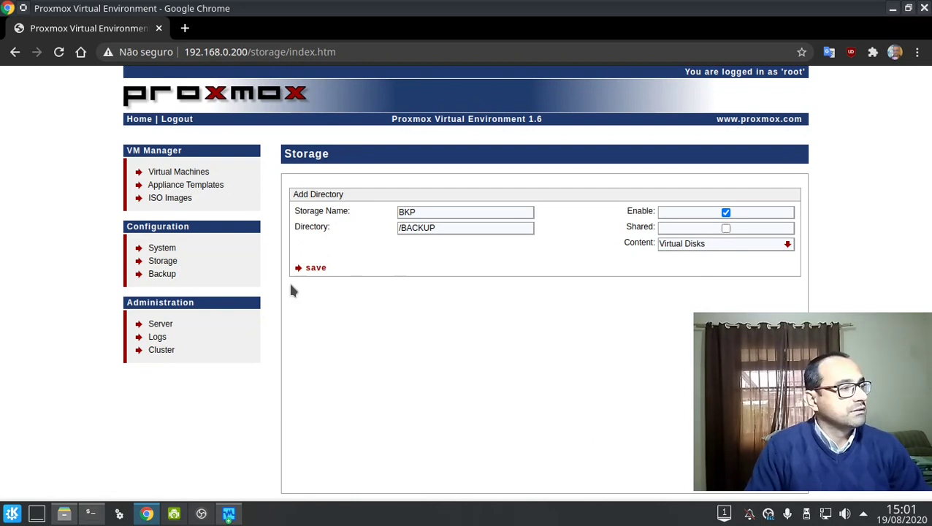
Try creating a new backup job and dismiss the missing backup storage error.
{"action": "left_click", "coordinate": [156, 263]}
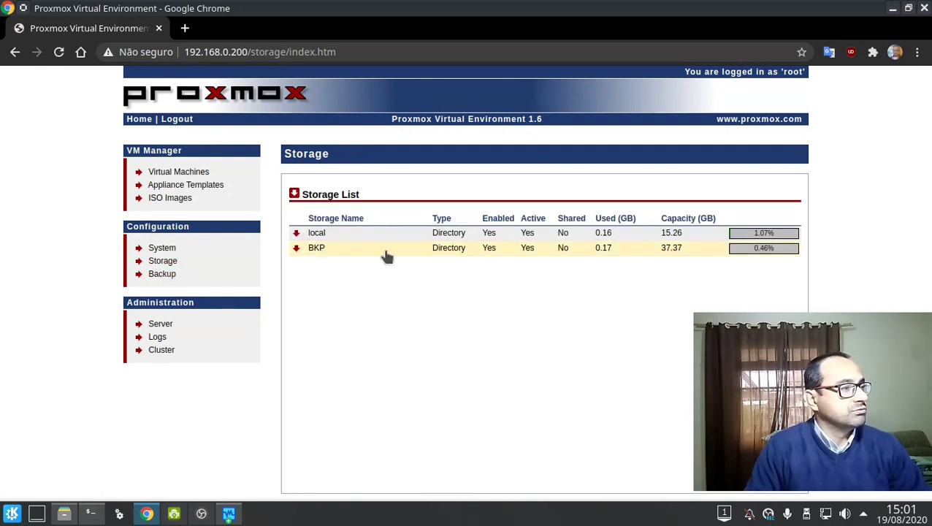
{"action": "left_click", "coordinate": [161, 274]}
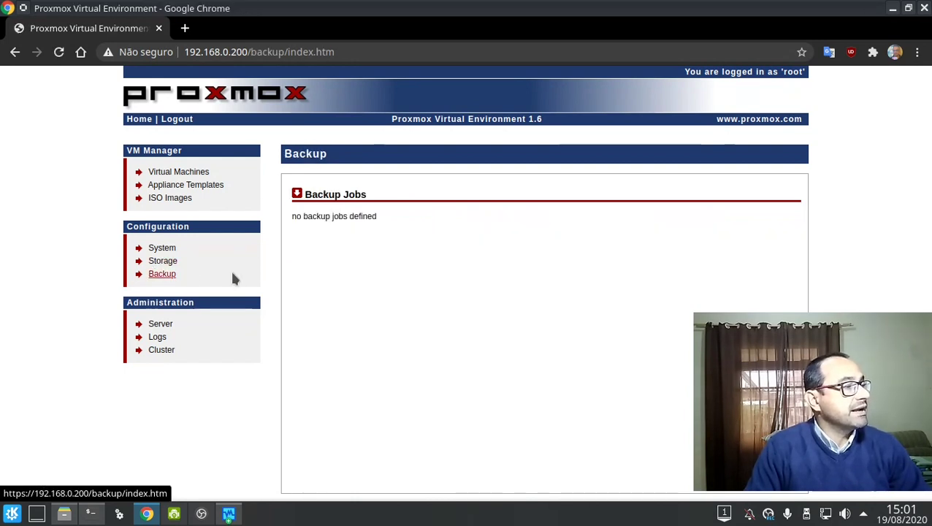
{"action": "left_click", "coordinate": [297, 195]}
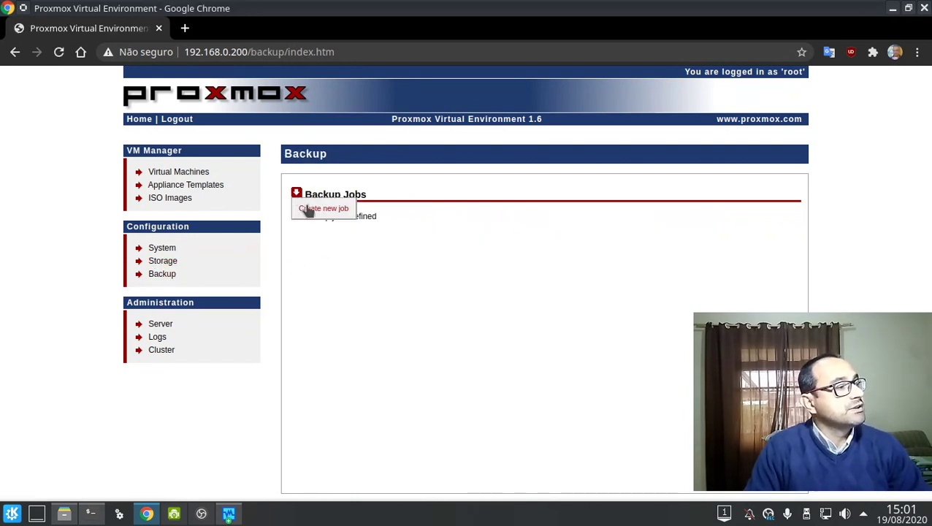
{"action": "left_click", "coordinate": [309, 210]}
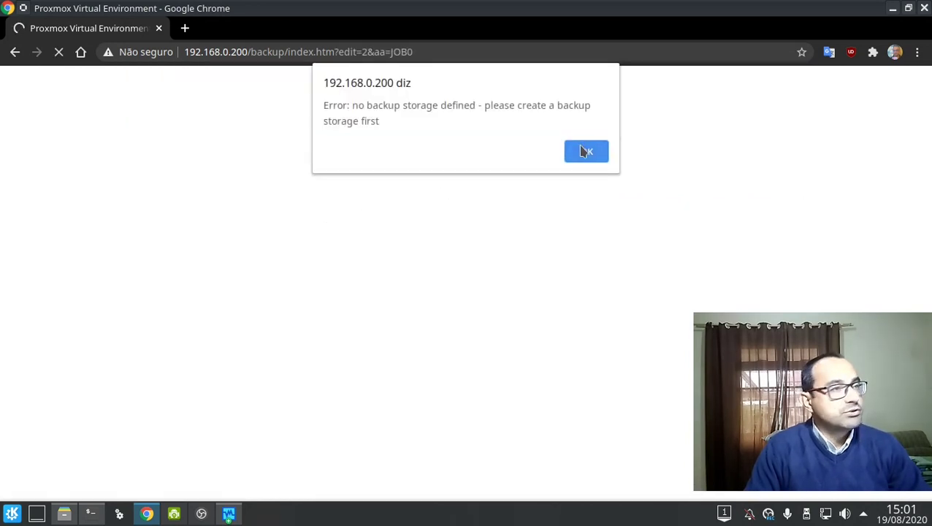
{"action": "left_click", "coordinate": [582, 152]}
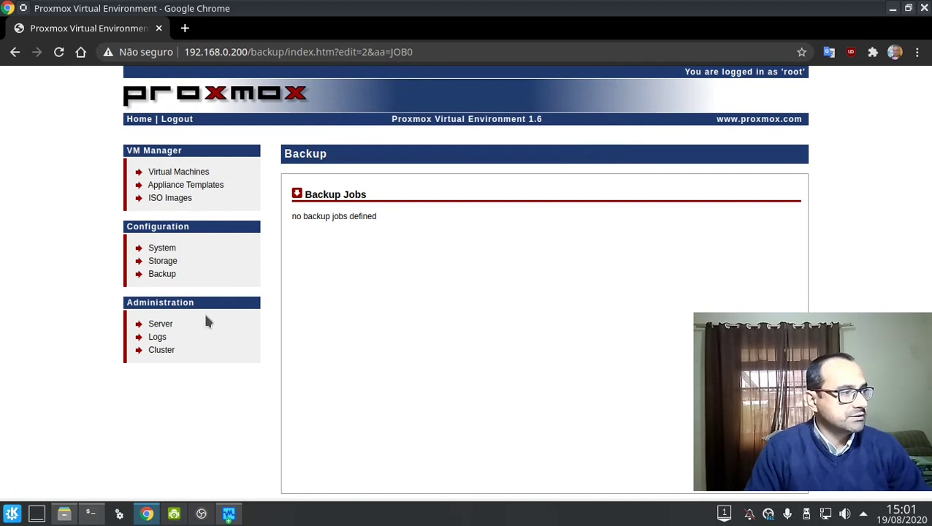
Reopen storage.cfg in nano, strip ',images,iso' from BKP's content line, and save.
{"action": "key", "text": "alt+Tab"}
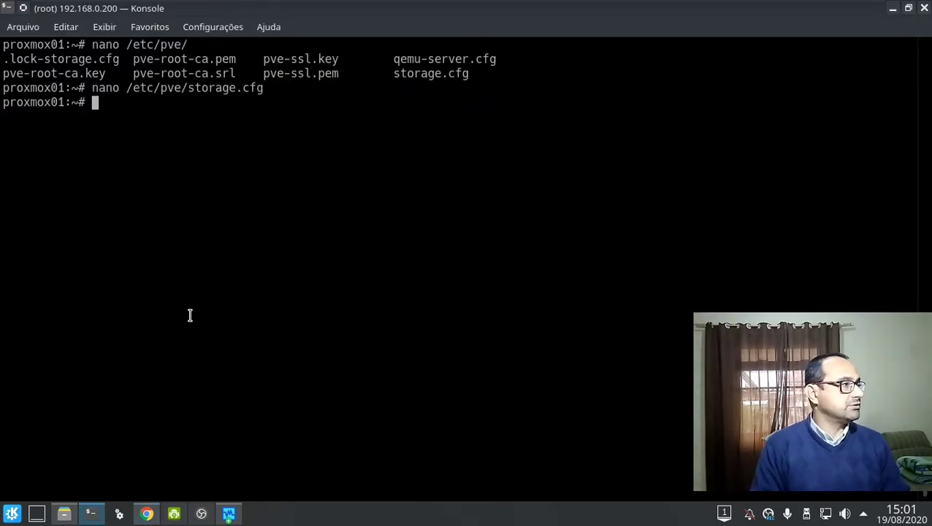
{"action": "key", "text": "Up"}
{"action": "key", "text": "Return"}
{"action": "key", "text": "Down"}
{"action": "key", "text": "Down"}
{"action": "key", "text": "Down"}
{"action": "key", "text": "Down"}
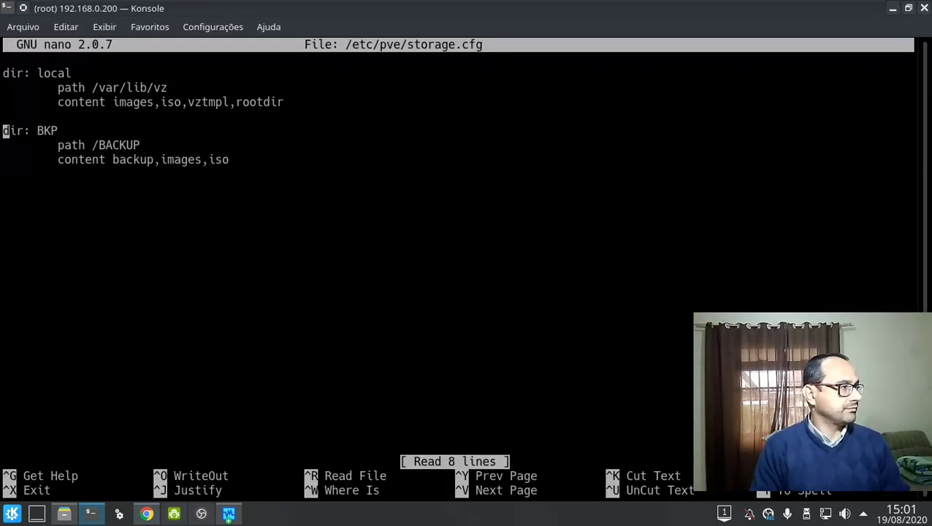
{"action": "key", "text": "Down"}
{"action": "key", "text": "End"}
{"action": "key", "text": "BackSpace"}
{"action": "key", "text": "BackSpace"}
{"action": "key", "text": "BackSpace"}
{"action": "key", "text": "BackSpace"}
{"action": "key", "text": "BackSpace"}
{"action": "key", "text": "BackSpace"}
{"action": "key", "text": "BackSpace"}
{"action": "key", "text": "BackSpace"}
{"action": "key", "text": "BackSpace"}
{"action": "key", "text": "BackSpace"}
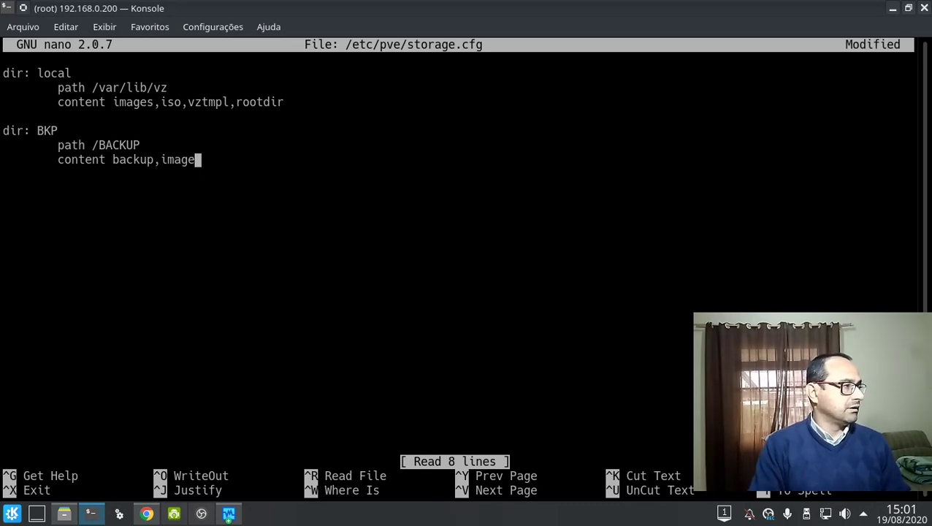
{"action": "key", "text": "BackSpace"}
{"action": "key", "text": "y"}
{"action": "key", "text": "Return"}
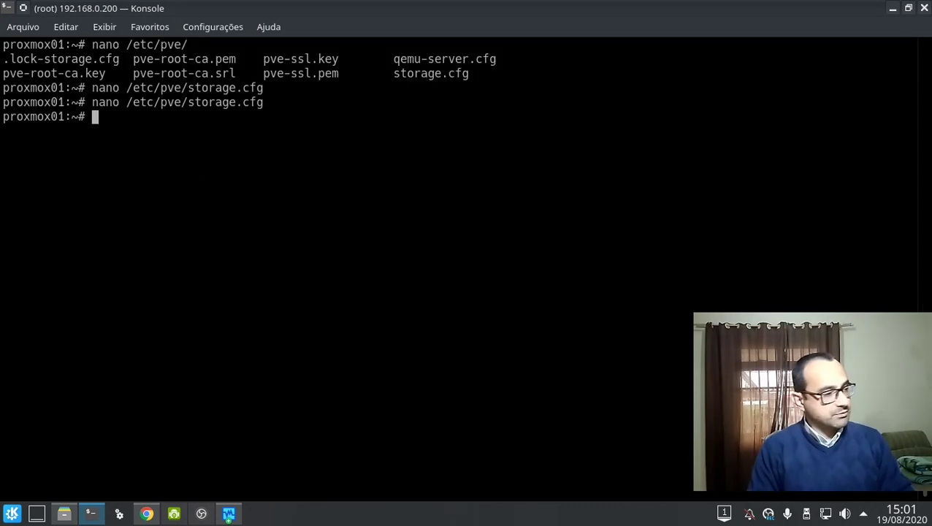
{"action": "key", "text": "alt+Tab"}
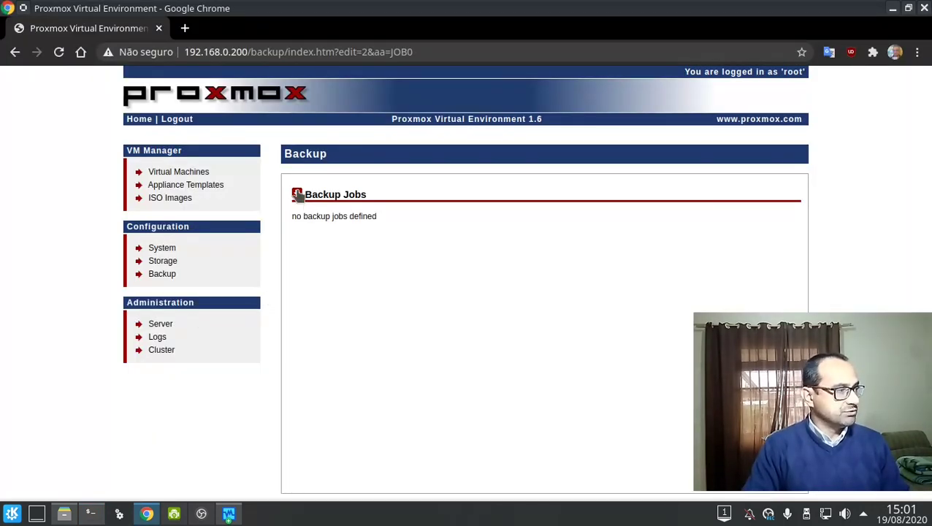
Browse the BKP storage contents, then start a new job from the Backup Jobs menu.
{"action": "left_click", "coordinate": [160, 262]}
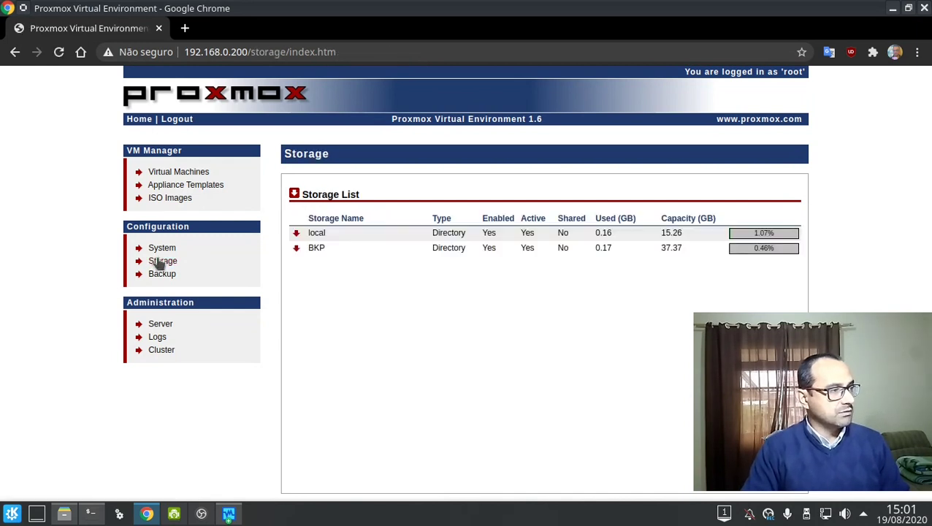
{"action": "left_click", "coordinate": [345, 250]}
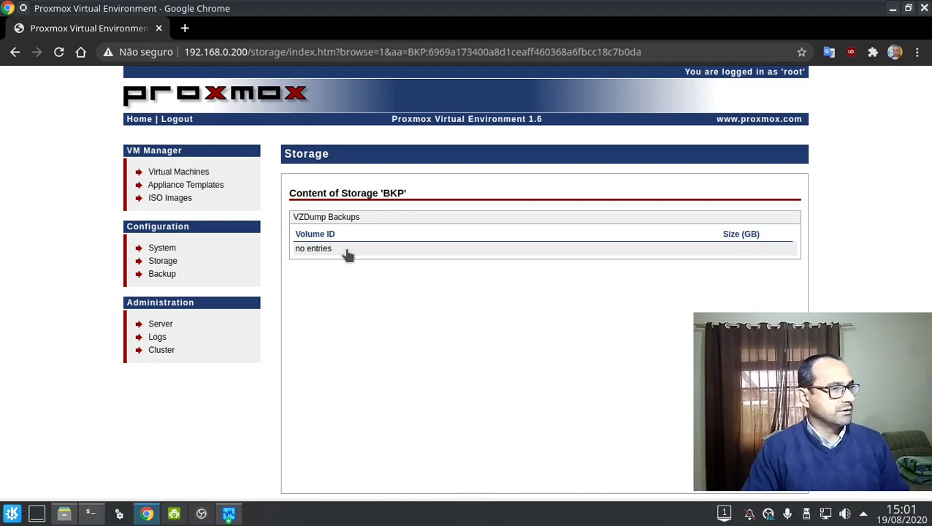
{"action": "left_click", "coordinate": [161, 275]}
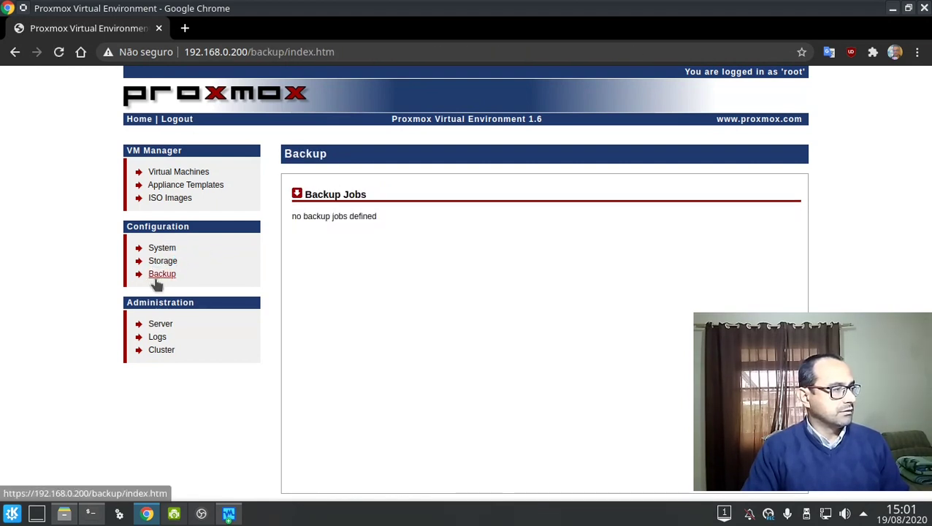
{"action": "left_click", "coordinate": [297, 194]}
{"action": "left_click", "coordinate": [307, 211]}
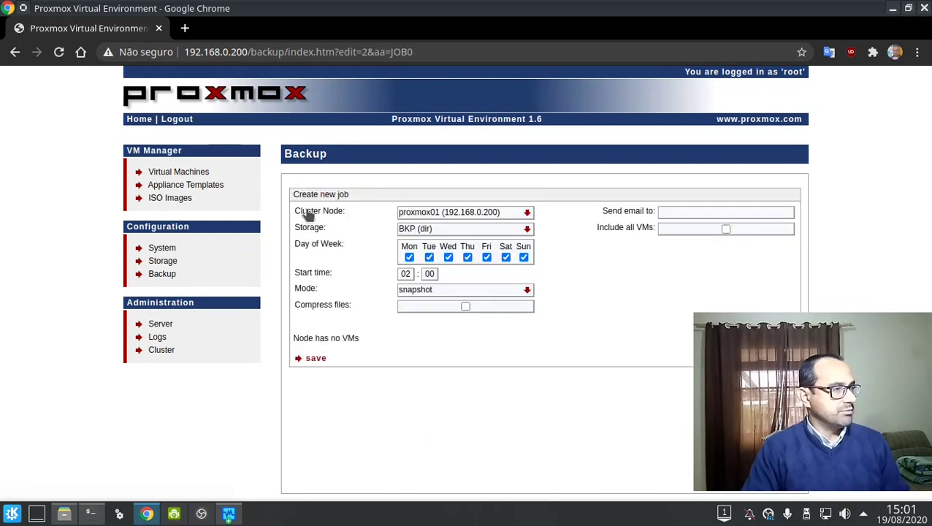
Print /etc/pve/storage.cfg with cat in the terminal.
{"action": "key", "text": "alt+Tab"}
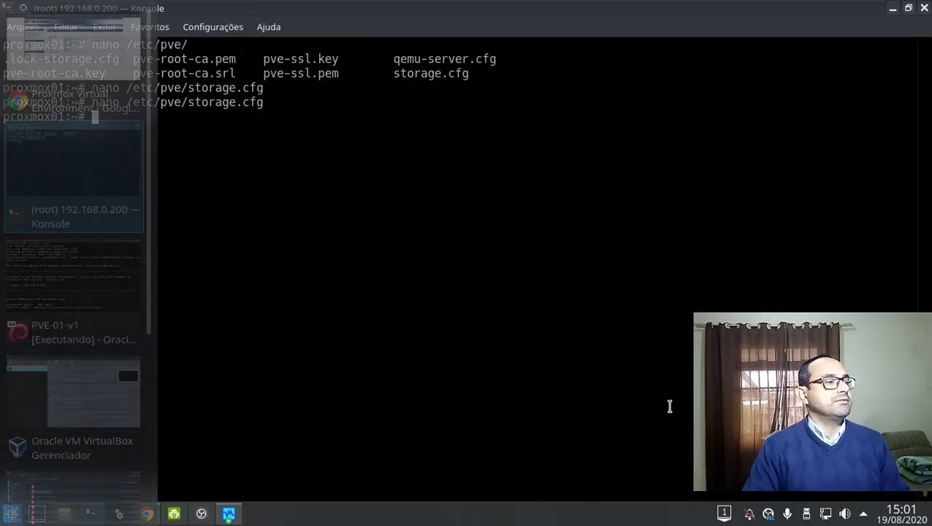
{"action": "key", "text": "Up"}
{"action": "key", "text": "Home"}
{"action": "type", "text": "cat"}
{"action": "key", "text": "Delete"}
{"action": "key", "text": "Delete"}
{"action": "key", "text": "Delete"}
{"action": "key", "text": "Delete"}
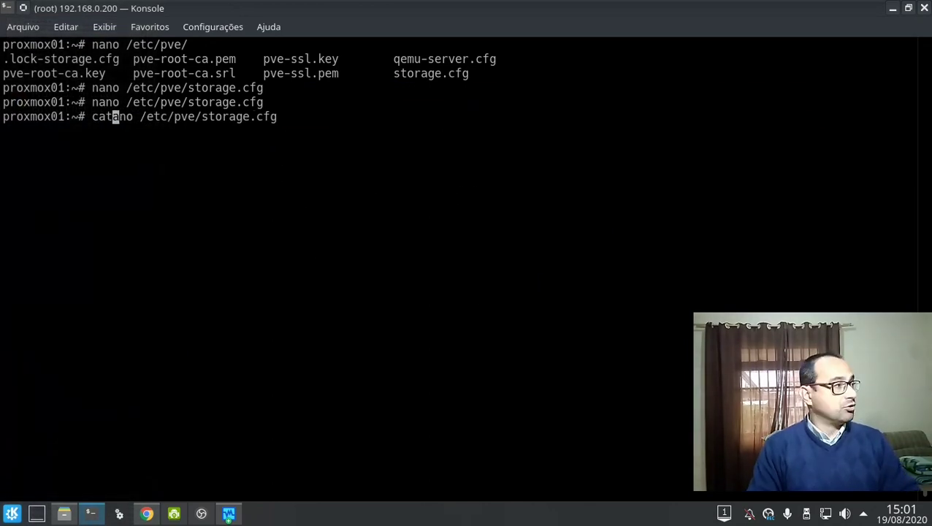
{"action": "key", "text": "Return"}
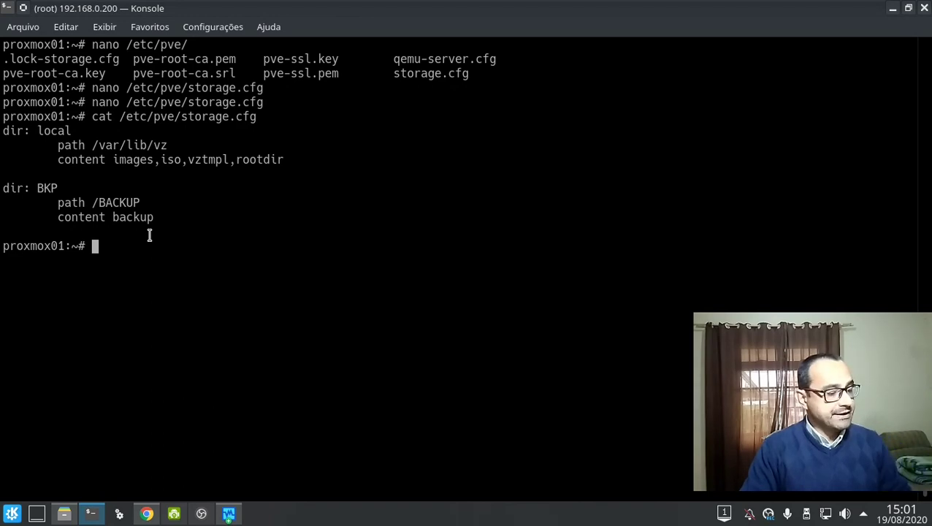
In the new backup job form, keep snapshot mode, check the e-mail field, toggle all VMs.
{"action": "key", "text": "alt+Tab"}
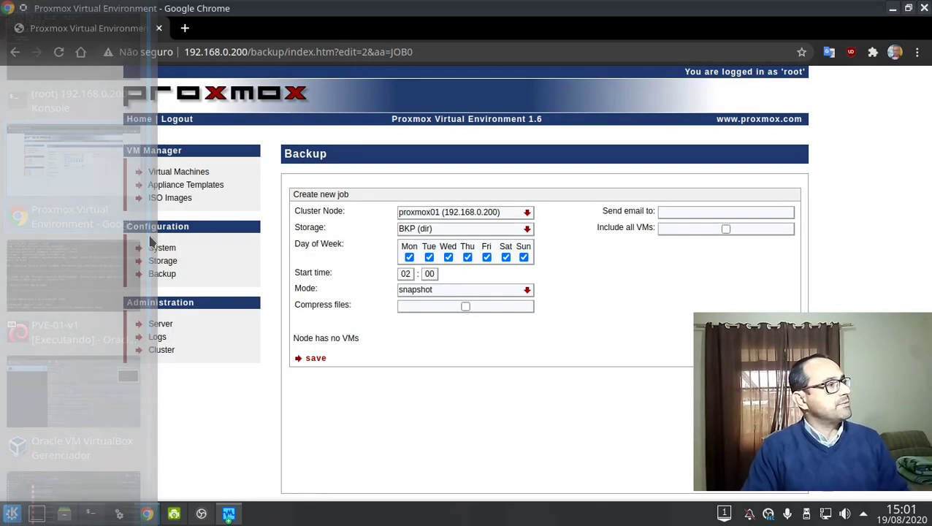
{"action": "left_click", "coordinate": [426, 290]}
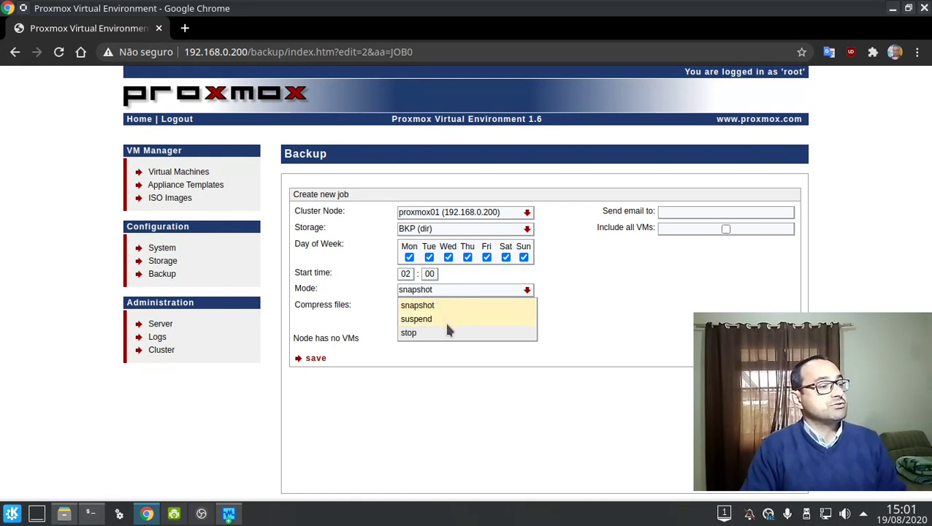
{"action": "left_click", "coordinate": [654, 338]}
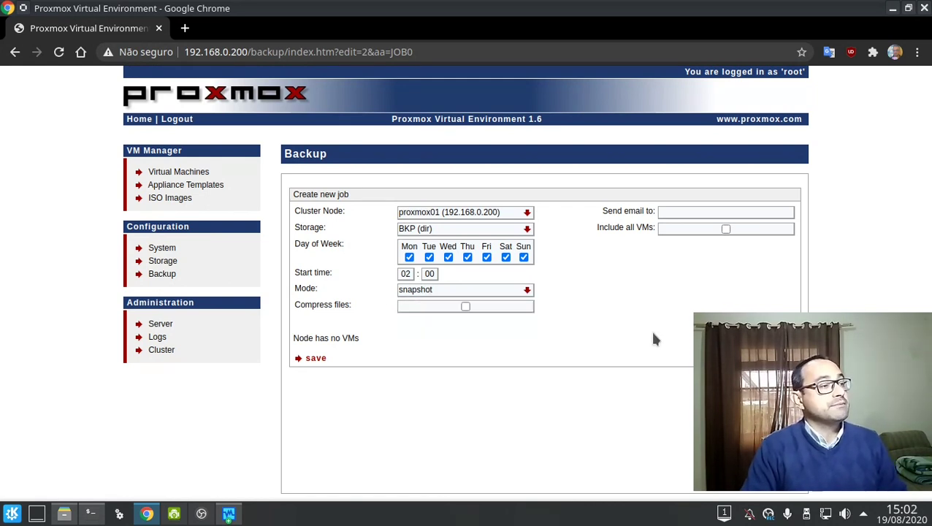
{"action": "left_click", "coordinate": [688, 212]}
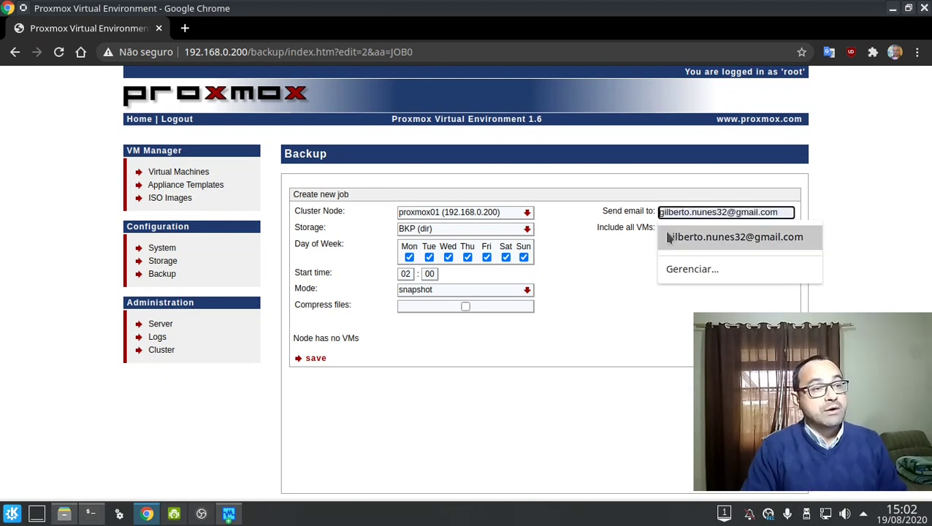
{"action": "left_click", "coordinate": [552, 308]}
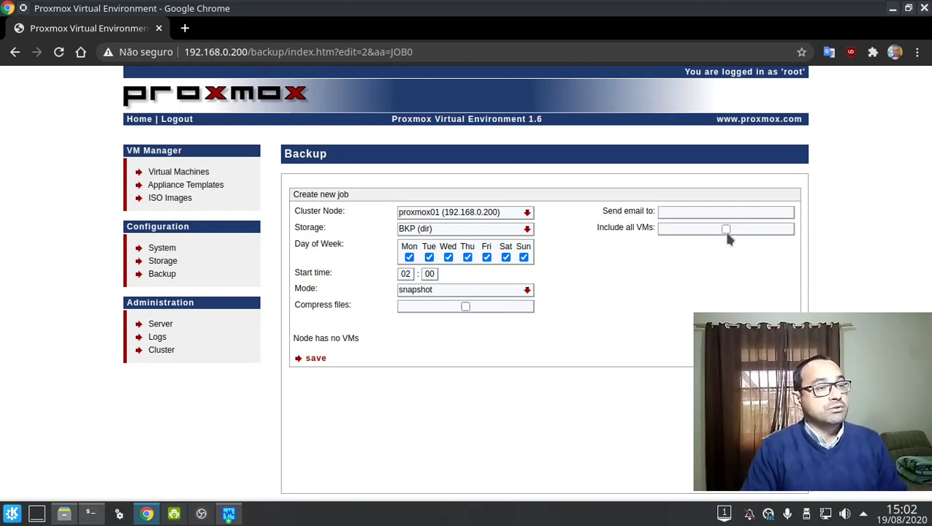
{"action": "left_click", "coordinate": [724, 228]}
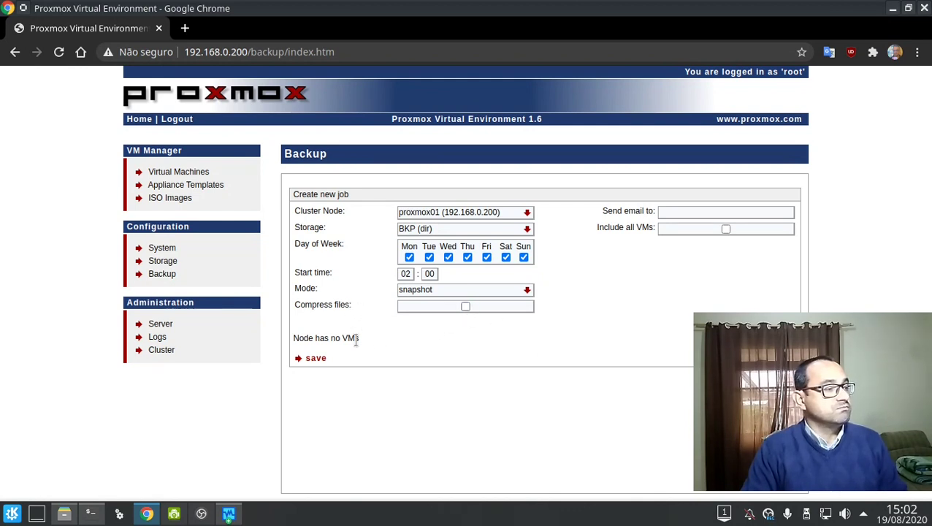
Open the Virtual Machines Create form, keeping Container (OpenVZ) on node proxmox01.
{"action": "left_click", "coordinate": [176, 177]}
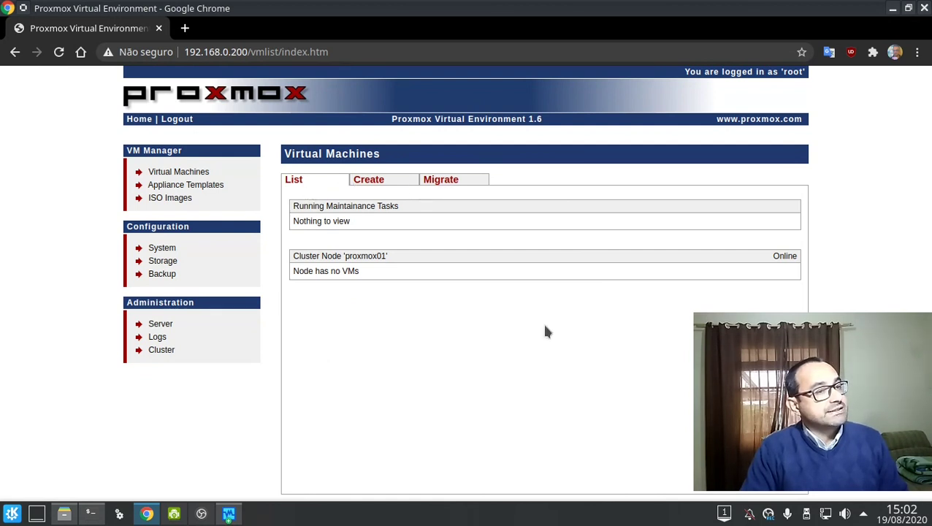
{"action": "left_click", "coordinate": [371, 182]}
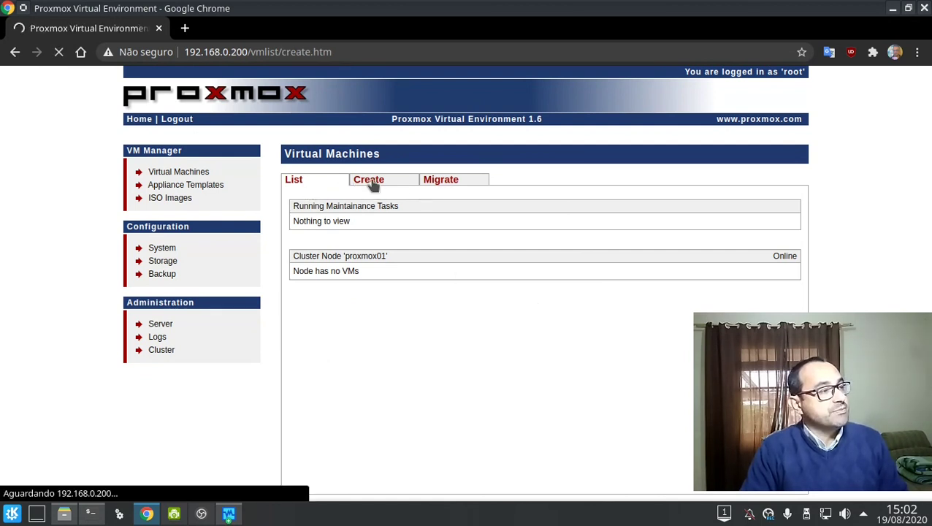
{"action": "left_click", "coordinate": [487, 225]}
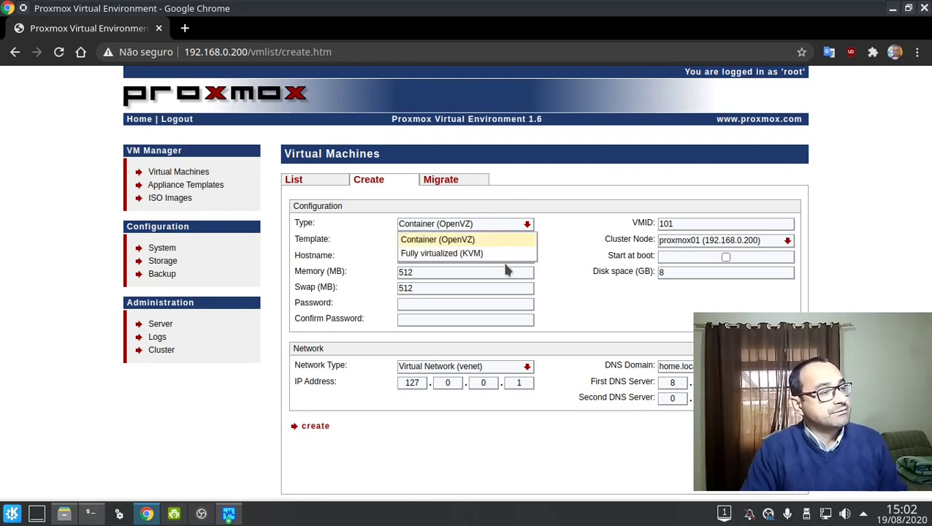
{"action": "left_click", "coordinate": [600, 293]}
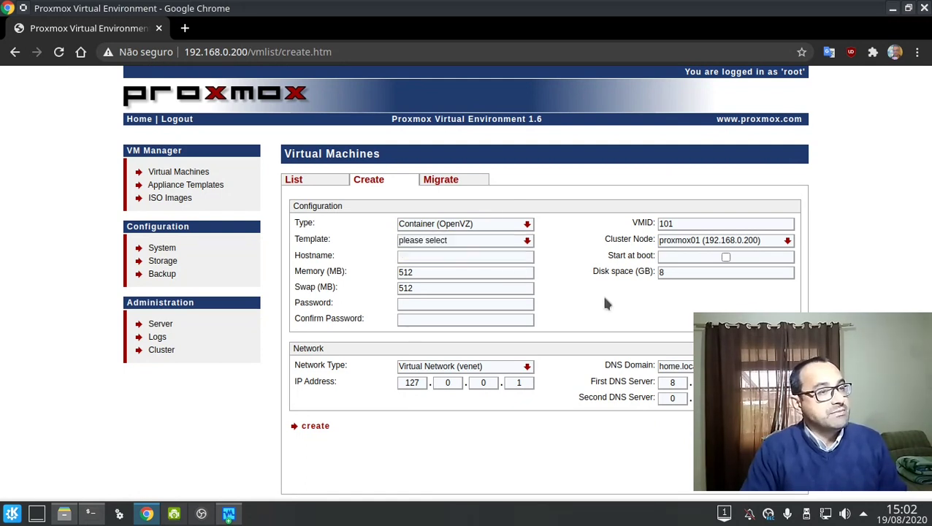
{"action": "left_click", "coordinate": [683, 244]}
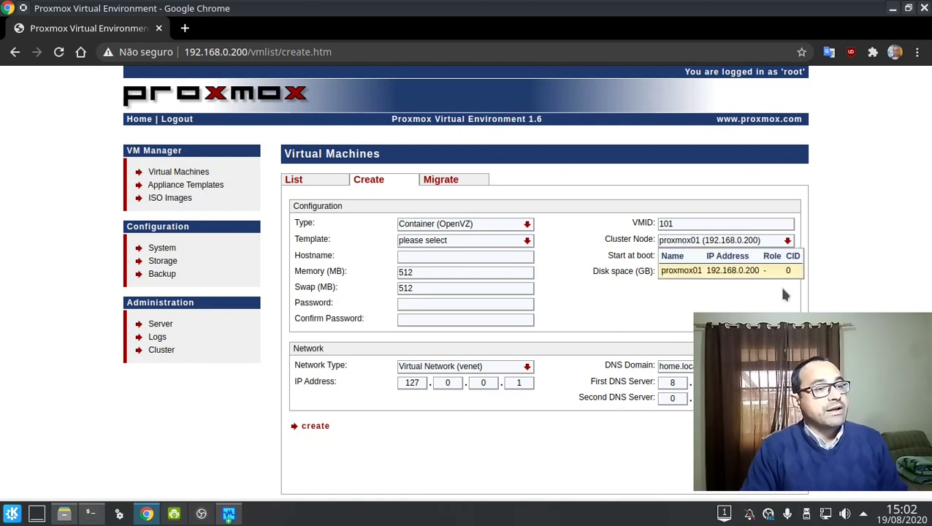
{"action": "left_click", "coordinate": [725, 271]}
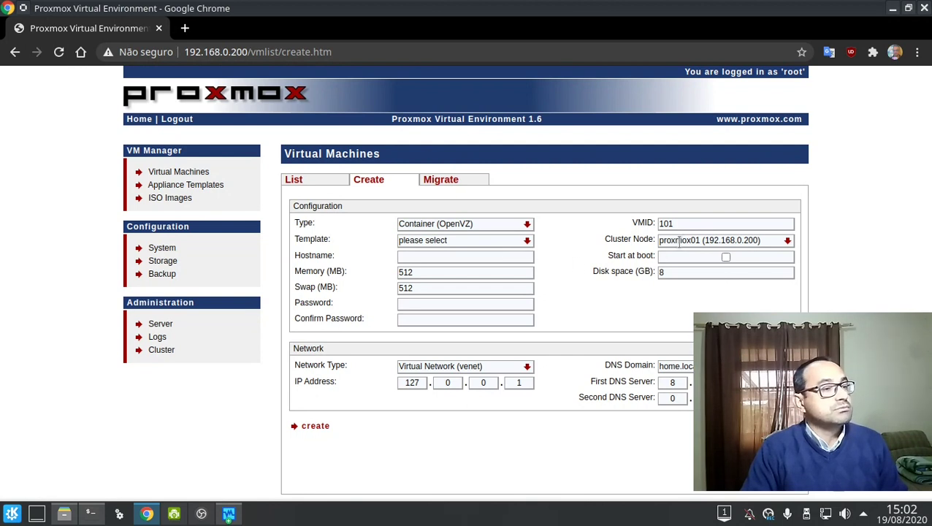
Try Bridged Ethernet (veth) networking, then settle on Virtual Network (venet).
{"action": "left_click", "coordinate": [453, 364]}
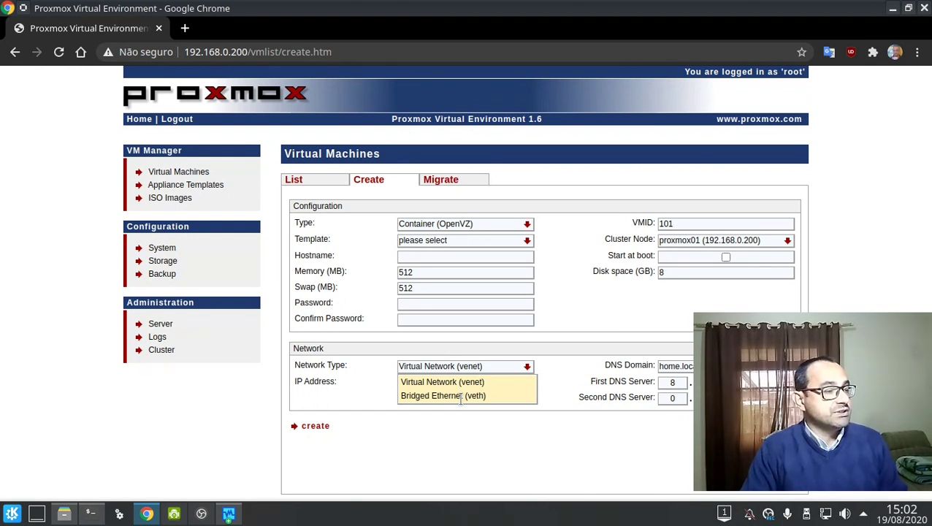
{"action": "left_click", "coordinate": [459, 395]}
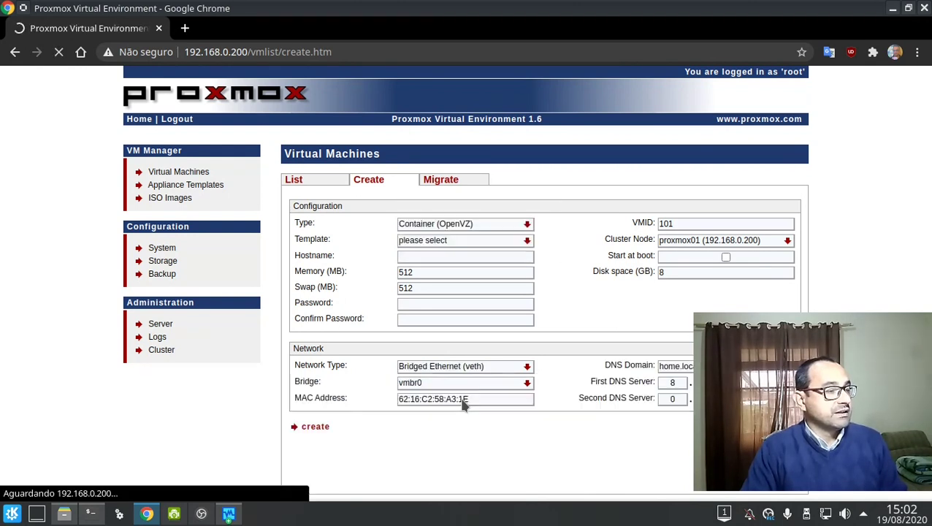
{"action": "left_click", "coordinate": [465, 367]}
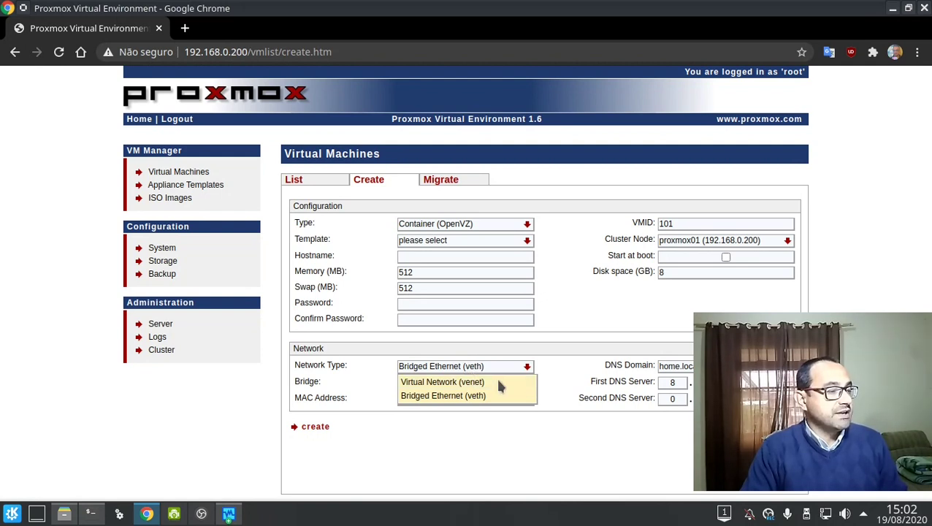
{"action": "left_click", "coordinate": [454, 382]}
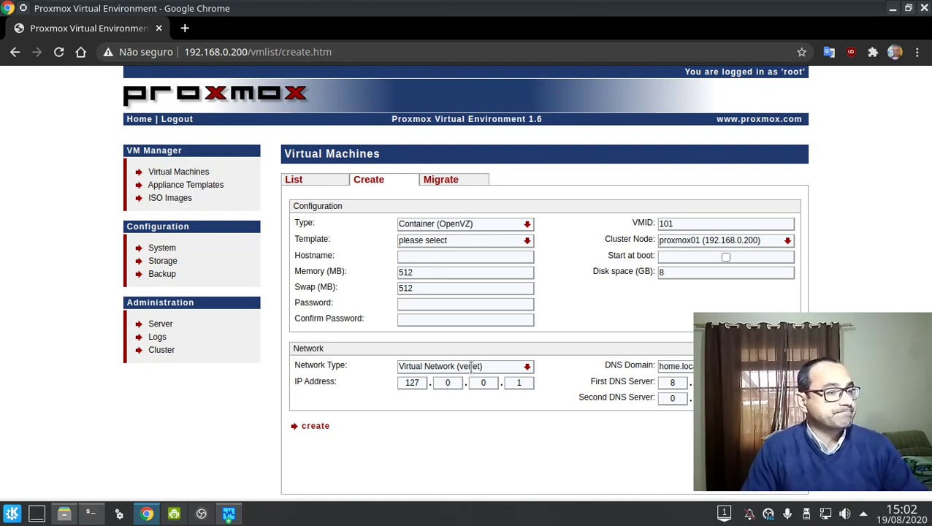
{"action": "left_click", "coordinate": [471, 368]}
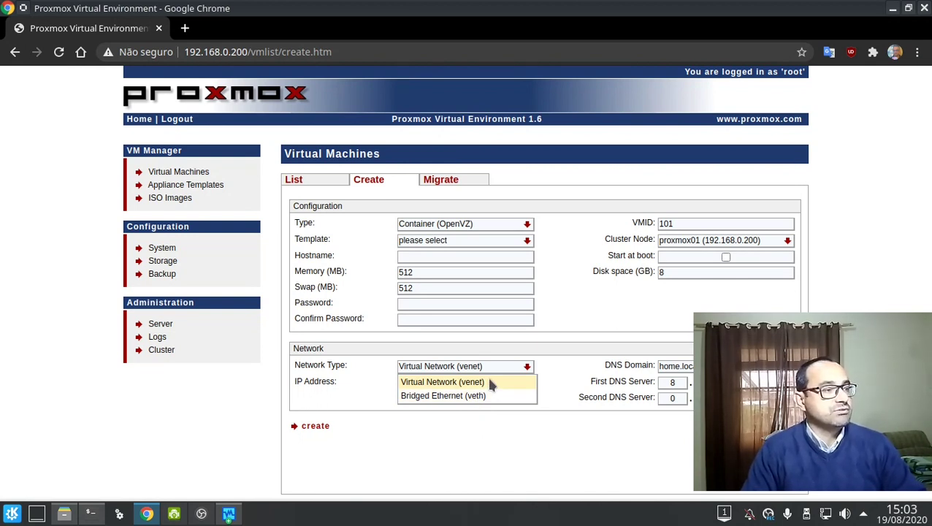
{"action": "left_click", "coordinate": [488, 465]}
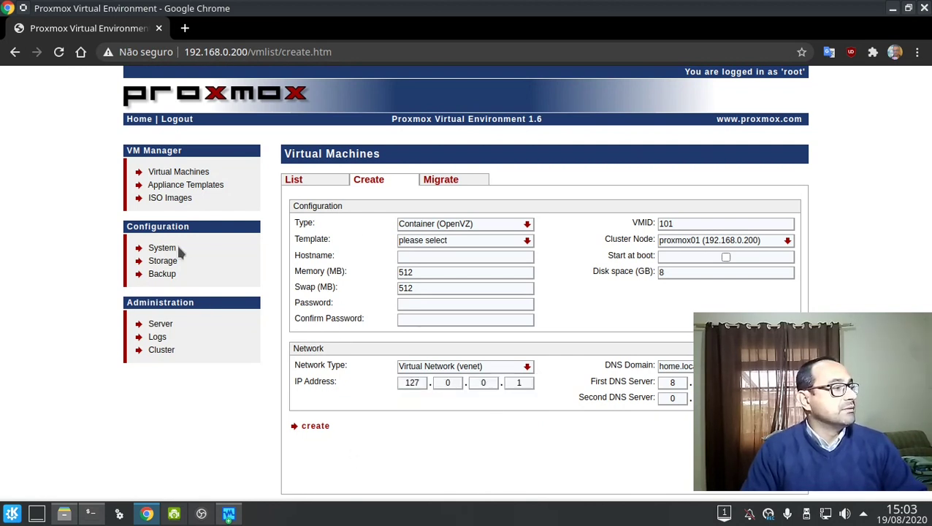
Browse downloadable appliance templates and start downloading the Ubuntu Hardy template.
{"action": "left_click", "coordinate": [179, 186]}
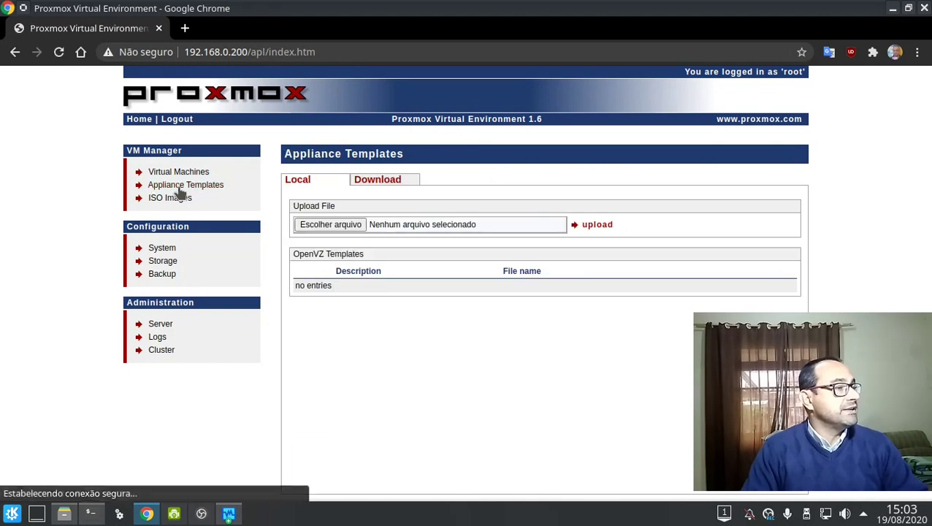
{"action": "left_click", "coordinate": [380, 182]}
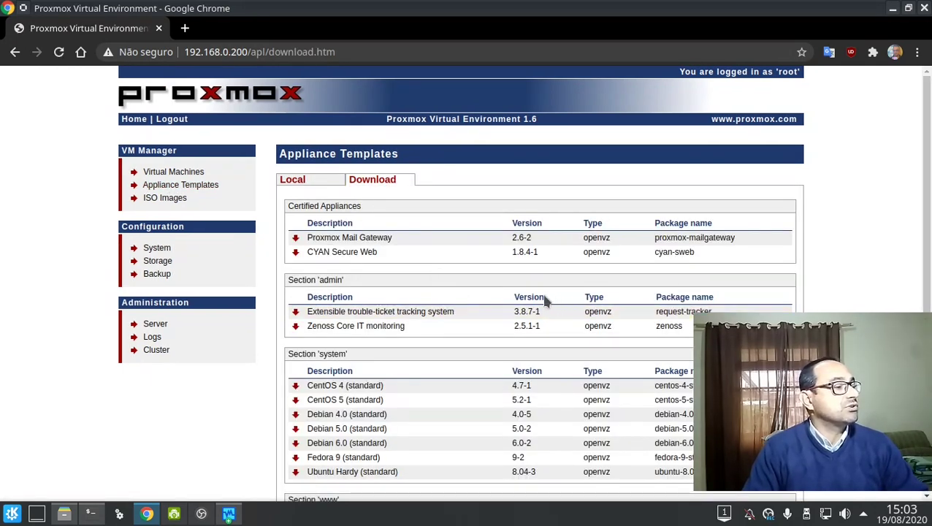
{"action": "scroll", "coordinate": [539, 314], "scroll_direction": "down", "scroll_amount": 3}
{"action": "scroll", "coordinate": [534, 332], "scroll_direction": "down", "scroll_amount": 1}
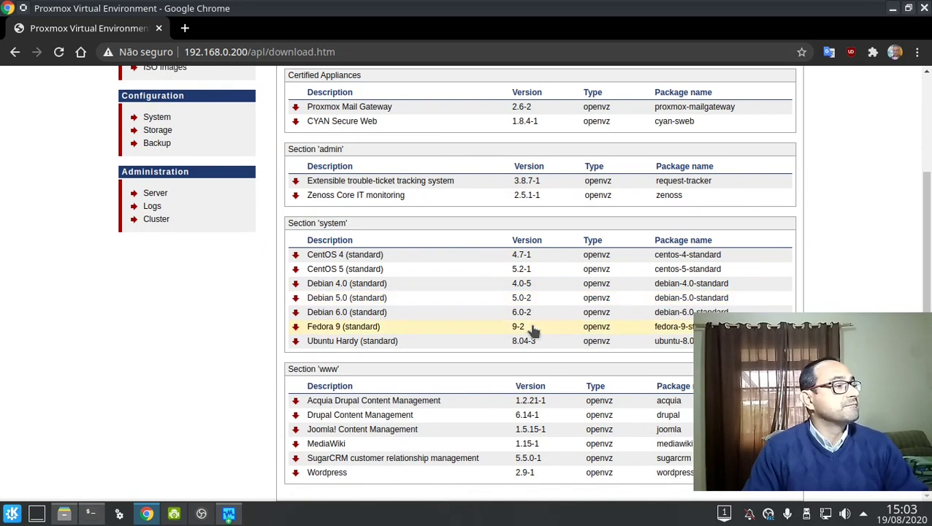
{"action": "scroll", "coordinate": [532, 338], "scroll_direction": "up", "scroll_amount": 3}
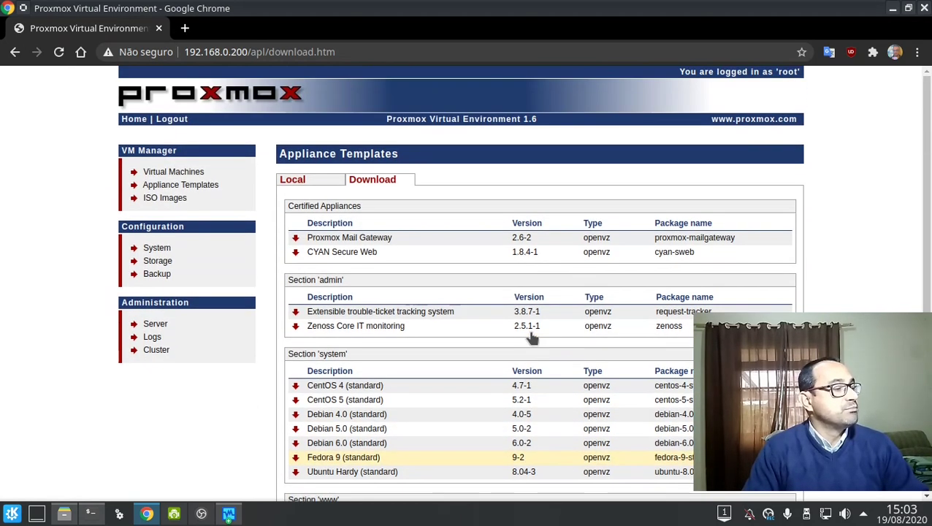
{"action": "scroll", "coordinate": [531, 337], "scroll_direction": "down", "scroll_amount": 3}
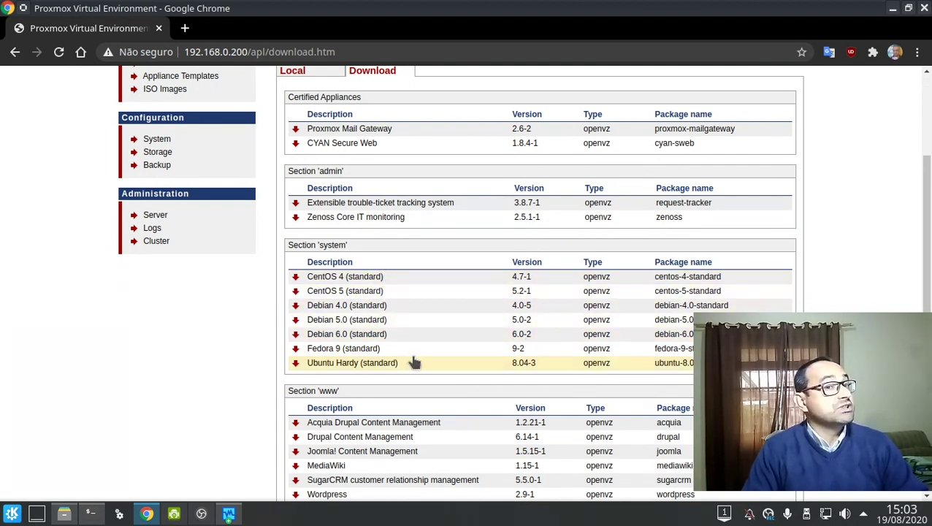
{"action": "left_click", "coordinate": [319, 365]}
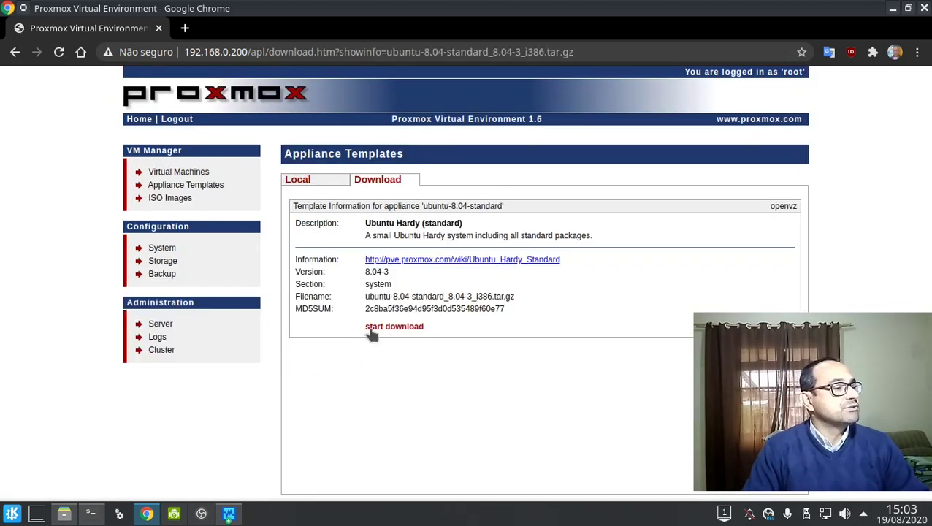
{"action": "left_click", "coordinate": [374, 329]}
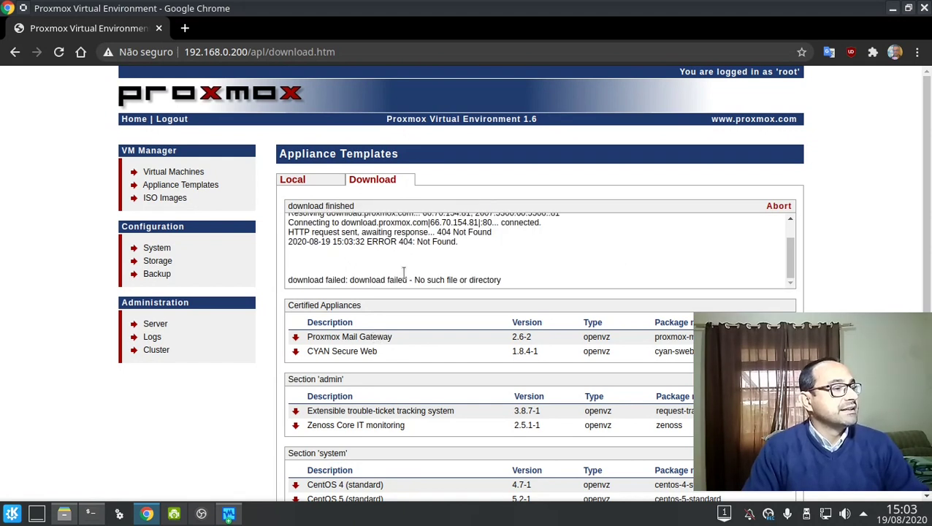
Start the Debian 6.0 (standard) template download and read its failure log.
{"action": "scroll", "coordinate": [408, 267], "scroll_direction": "up", "scroll_amount": 3}
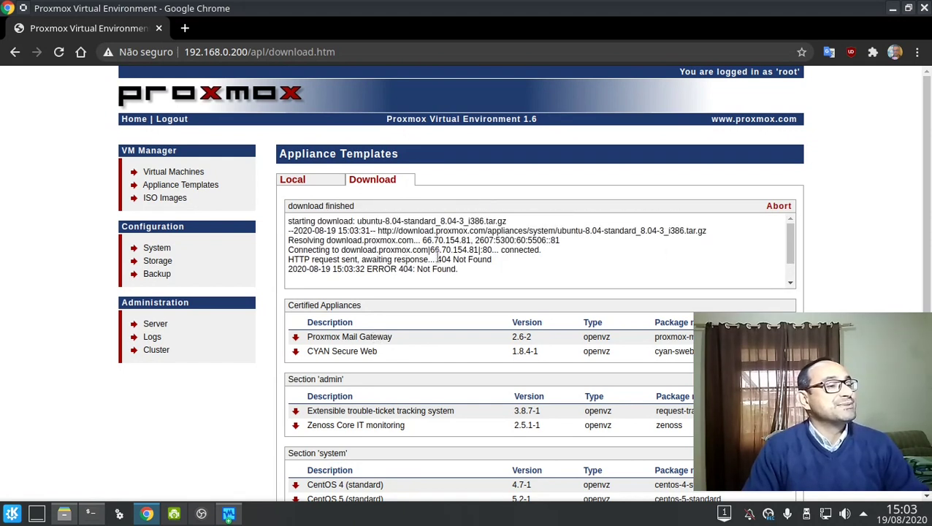
{"action": "scroll", "coordinate": [595, 236], "scroll_direction": "down", "scroll_amount": 3}
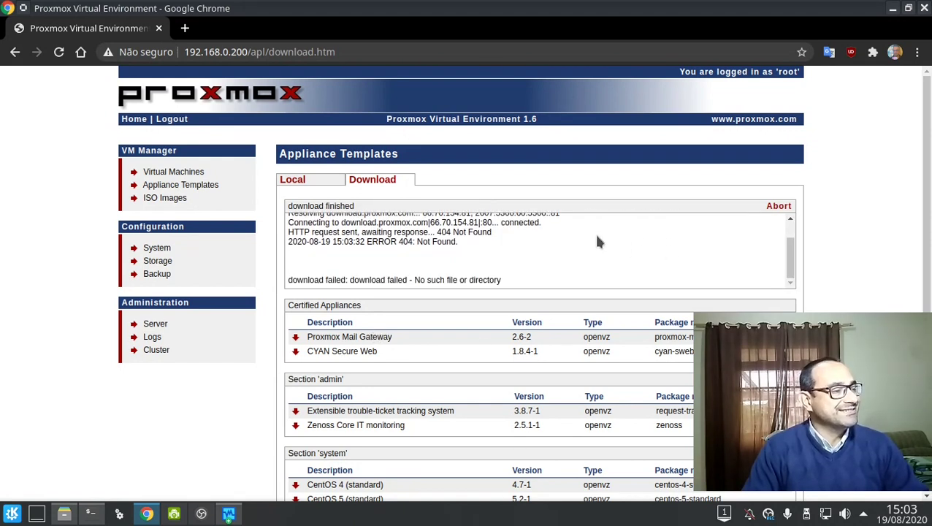
{"action": "scroll", "coordinate": [445, 354], "scroll_direction": "down", "scroll_amount": 1}
{"action": "scroll", "coordinate": [449, 355], "scroll_direction": "down", "scroll_amount": 3}
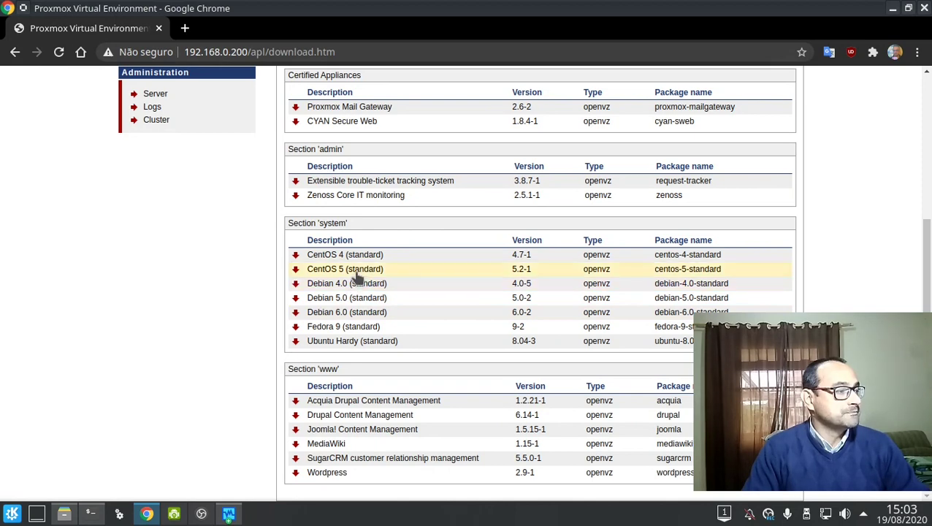
{"action": "left_click", "coordinate": [363, 314]}
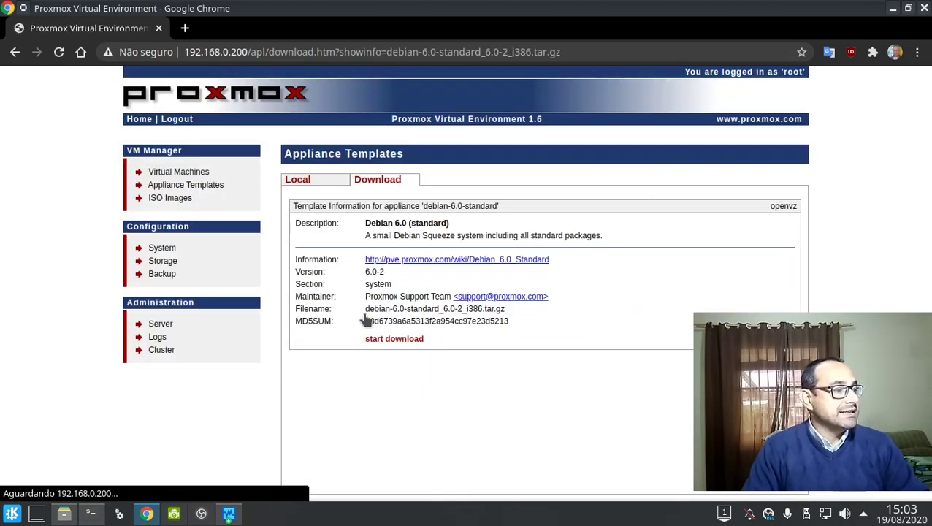
{"action": "left_click", "coordinate": [392, 340]}
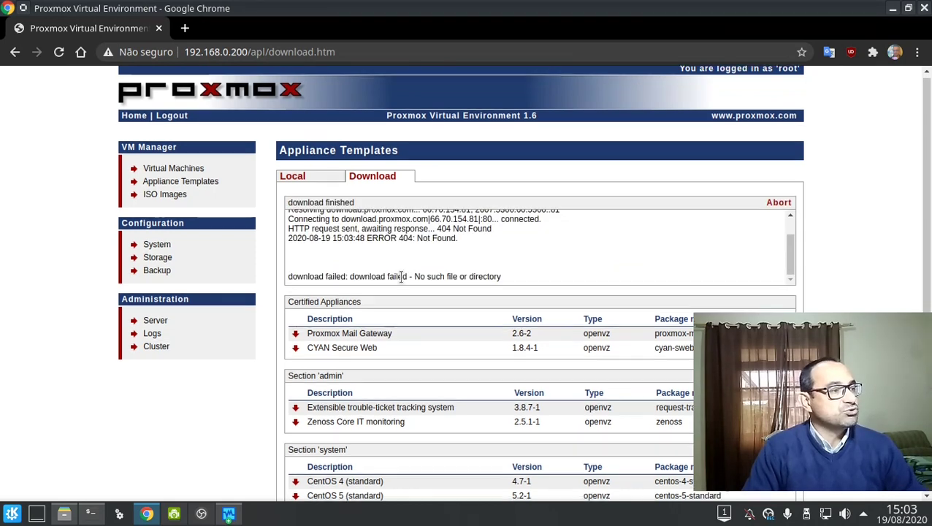
{"action": "scroll", "coordinate": [402, 281], "scroll_direction": "down", "scroll_amount": 3}
{"action": "scroll", "coordinate": [402, 281], "scroll_direction": "up", "scroll_amount": 3}
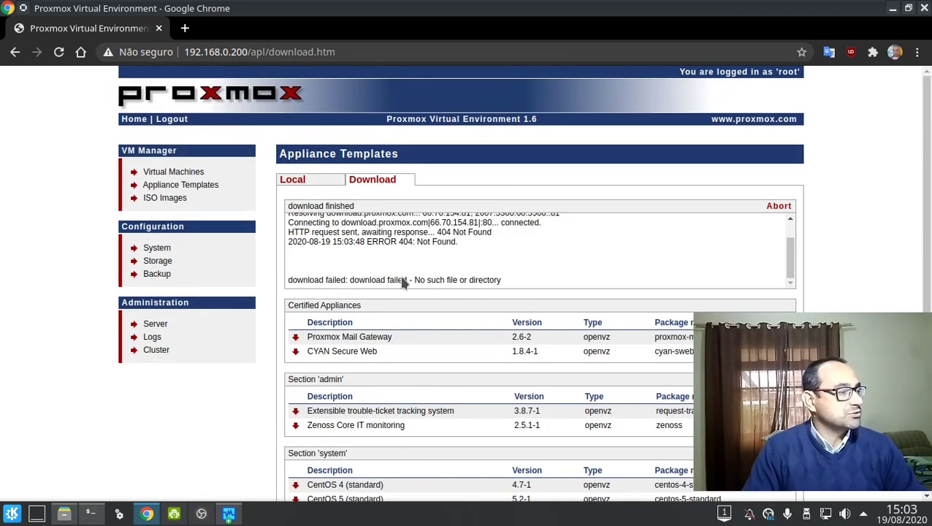
{"action": "left_click", "coordinate": [192, 174]}
On the ISO Images page, browse to Mídia removível > ISOS and choose mini.iso.
{"action": "left_click", "coordinate": [188, 205]}
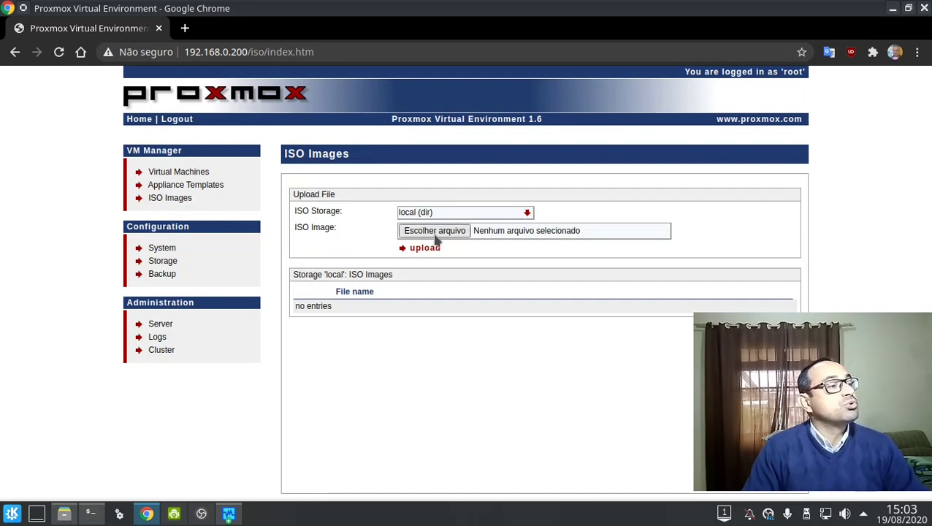
{"action": "left_click", "coordinate": [434, 233]}
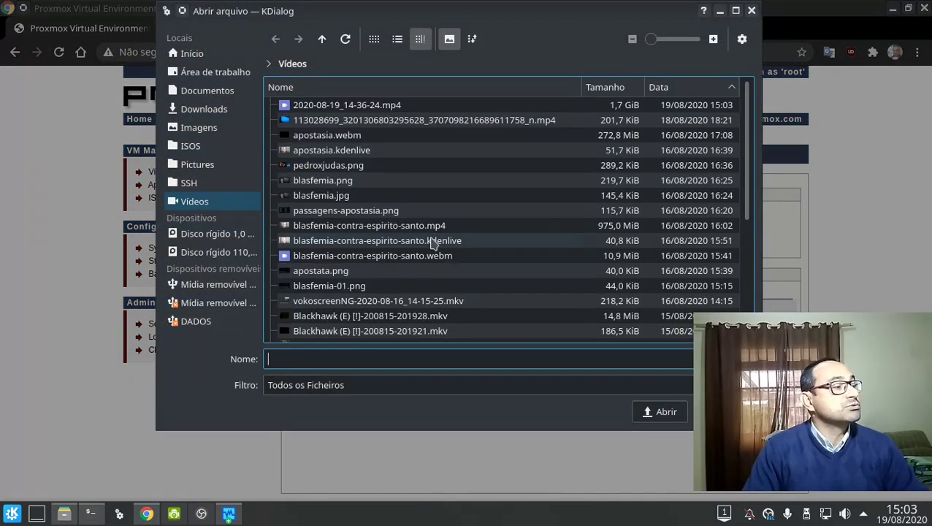
{"action": "left_click", "coordinate": [247, 184]}
{"action": "left_click", "coordinate": [232, 147]}
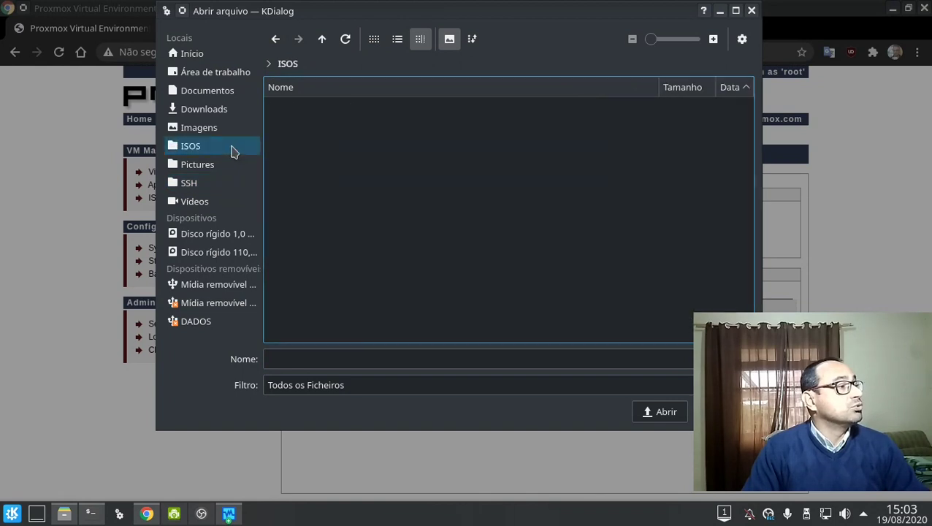
{"action": "left_click", "coordinate": [208, 283]}
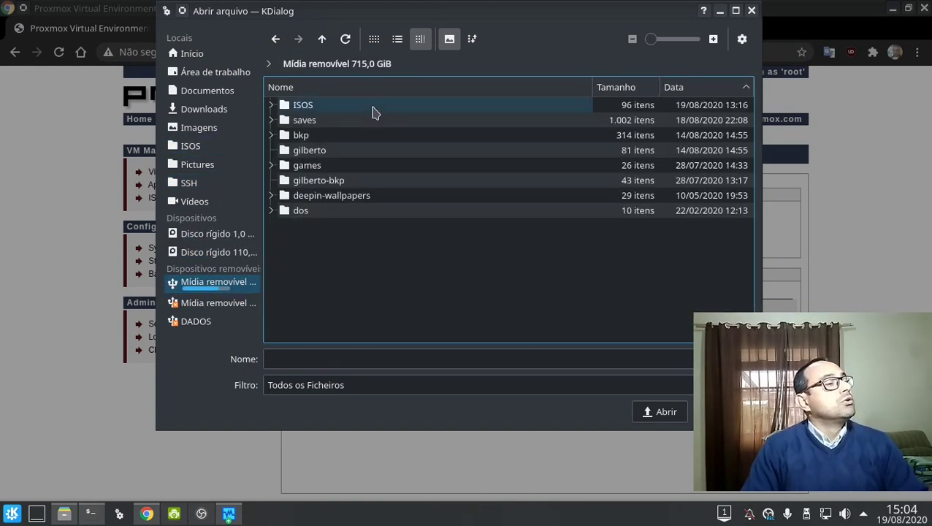
{"action": "left_click", "coordinate": [372, 110]}
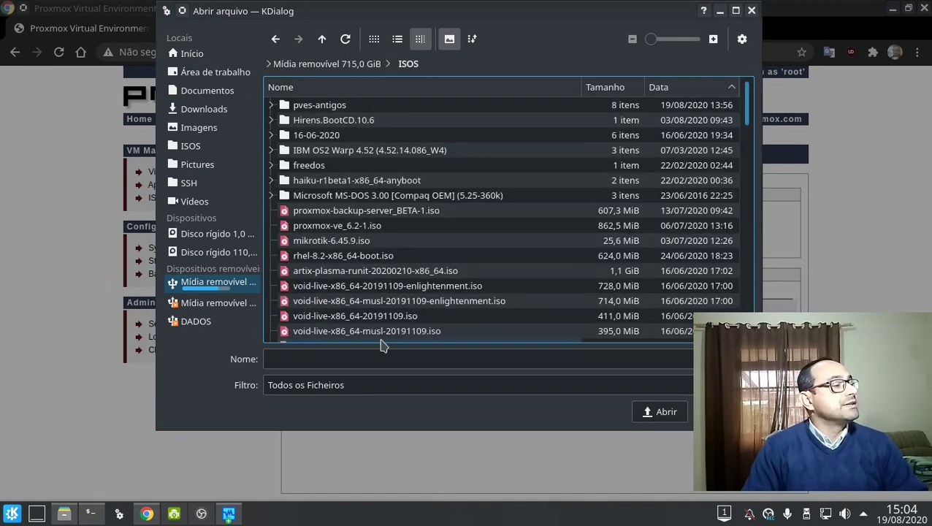
{"action": "left_click", "coordinate": [395, 359]}
{"action": "type", "text": "mini"}
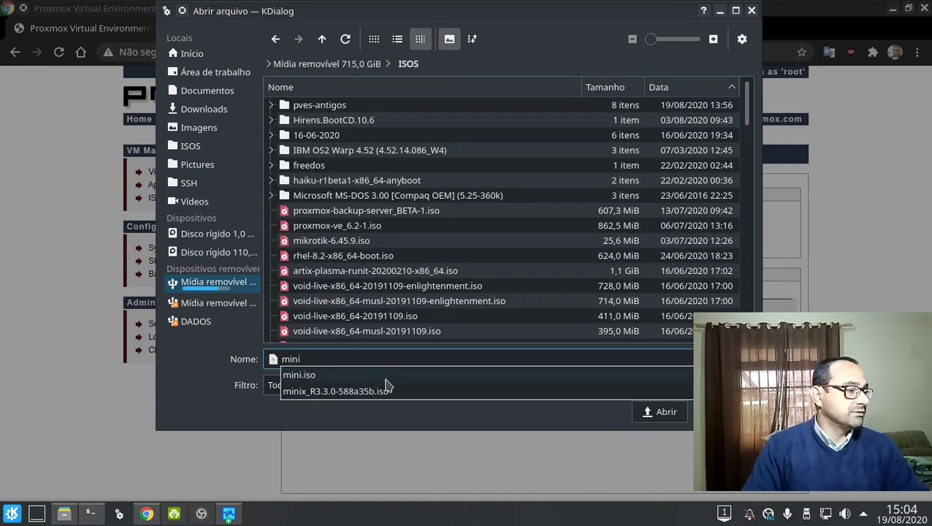
{"action": "left_click", "coordinate": [386, 377]}
{"action": "left_click", "coordinate": [639, 412]}
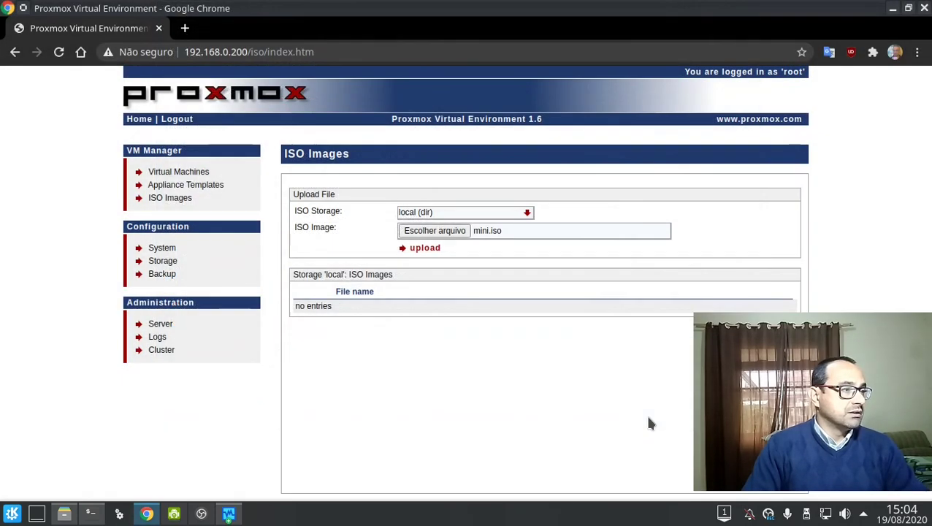
Upload mini.iso to local storage and dismiss the success message.
{"action": "left_click", "coordinate": [425, 248]}
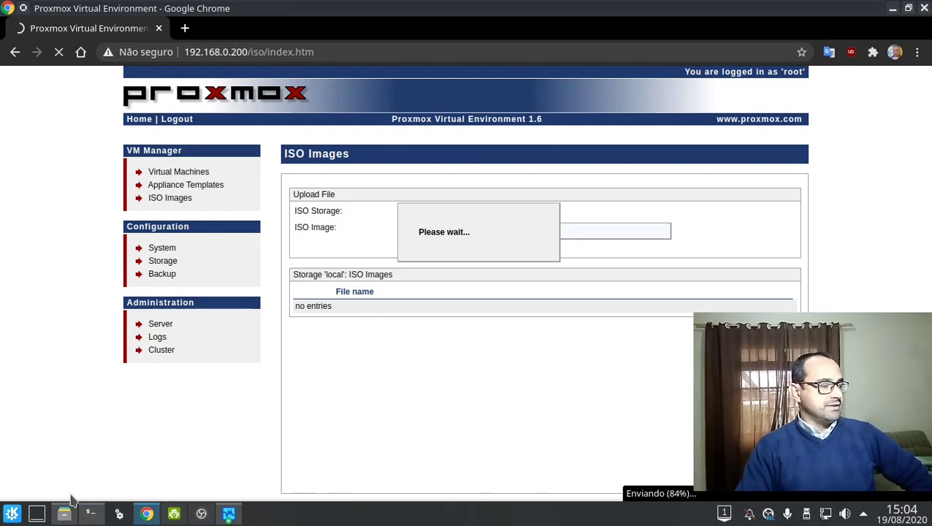
{"action": "mouse_move", "coordinate": [64, 510]}
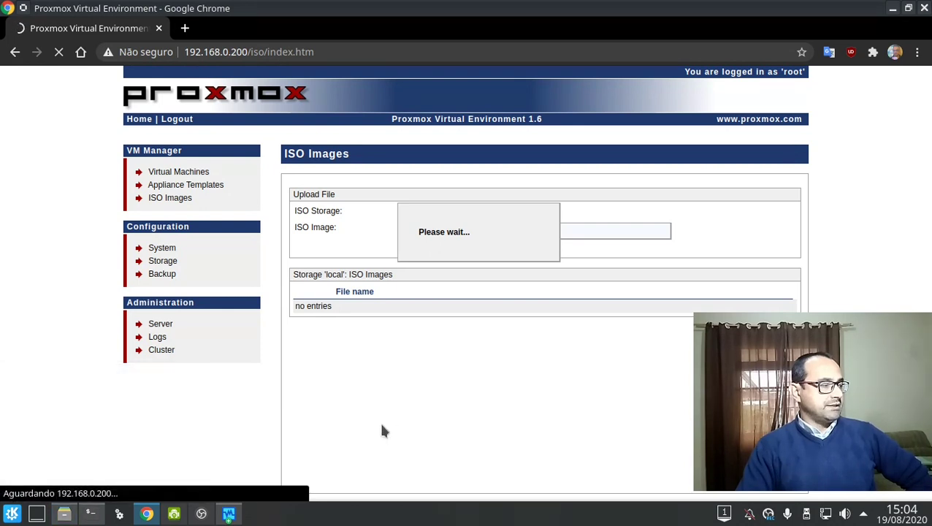
{"action": "left_click", "coordinate": [578, 144]}
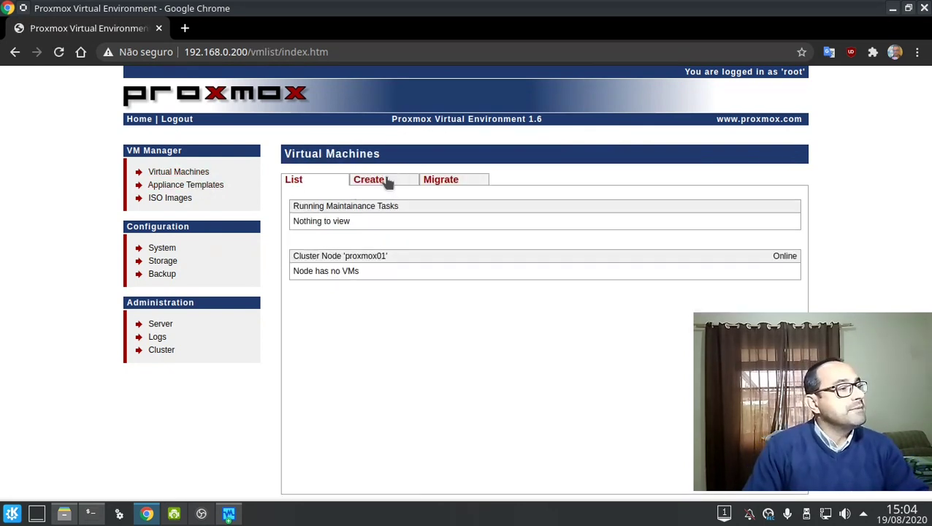
Start a new fully virtualized (KVM) machine booting from mini.iso.
{"action": "left_click", "coordinate": [385, 181]}
{"action": "left_click", "coordinate": [464, 224]}
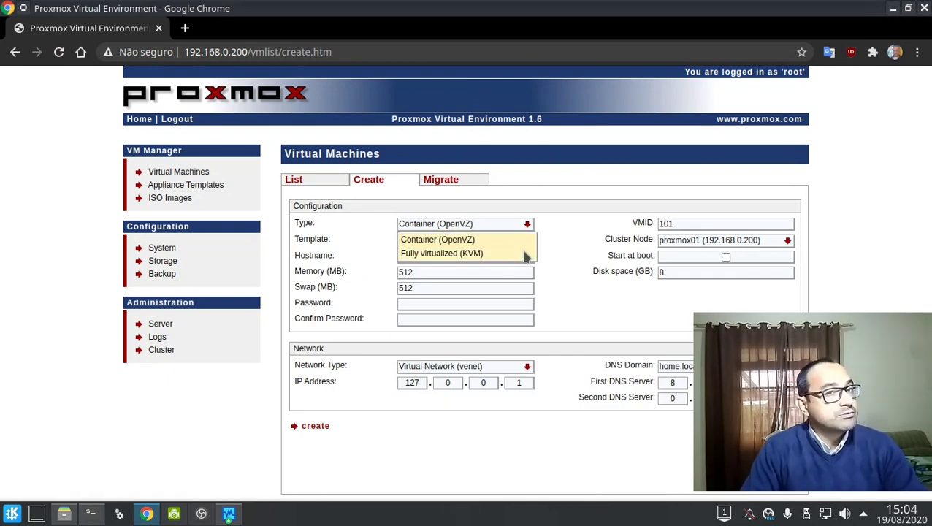
{"action": "left_click", "coordinate": [468, 254]}
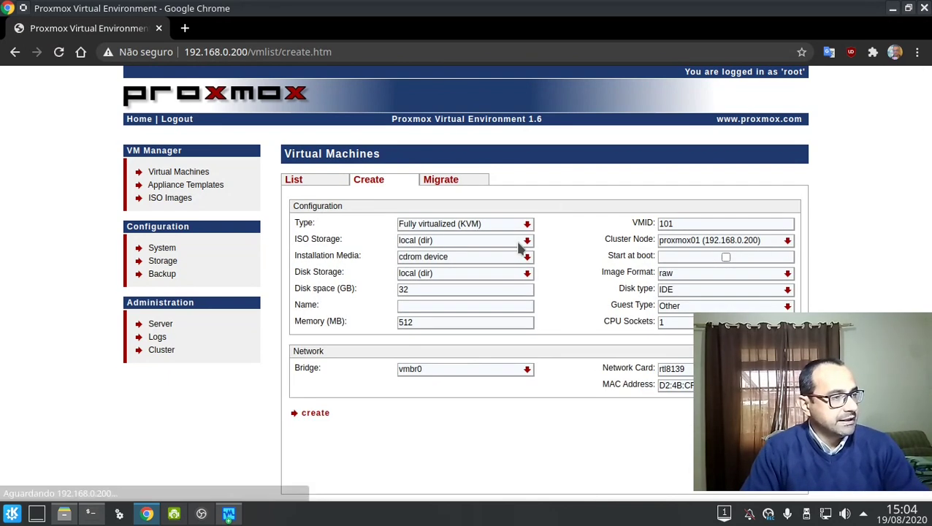
{"action": "left_click", "coordinate": [521, 245]}
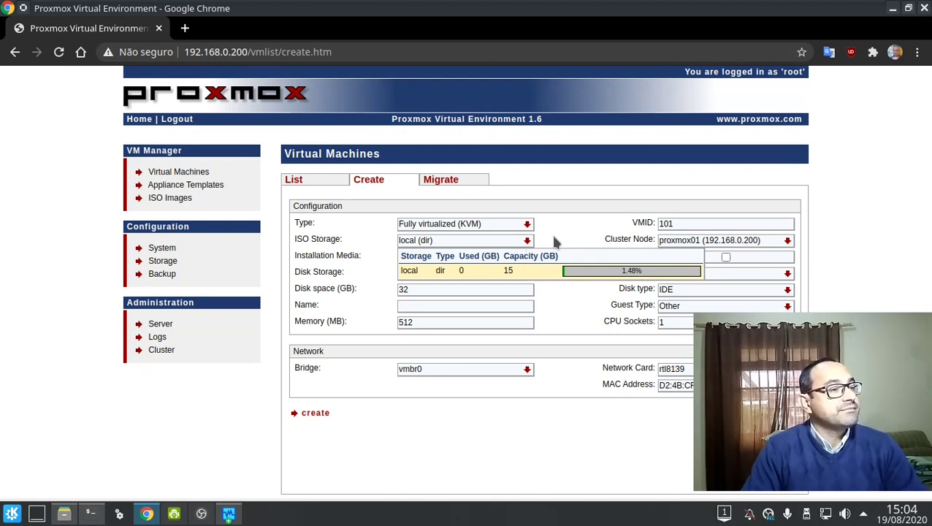
{"action": "left_click", "coordinate": [554, 238]}
{"action": "left_click", "coordinate": [486, 259]}
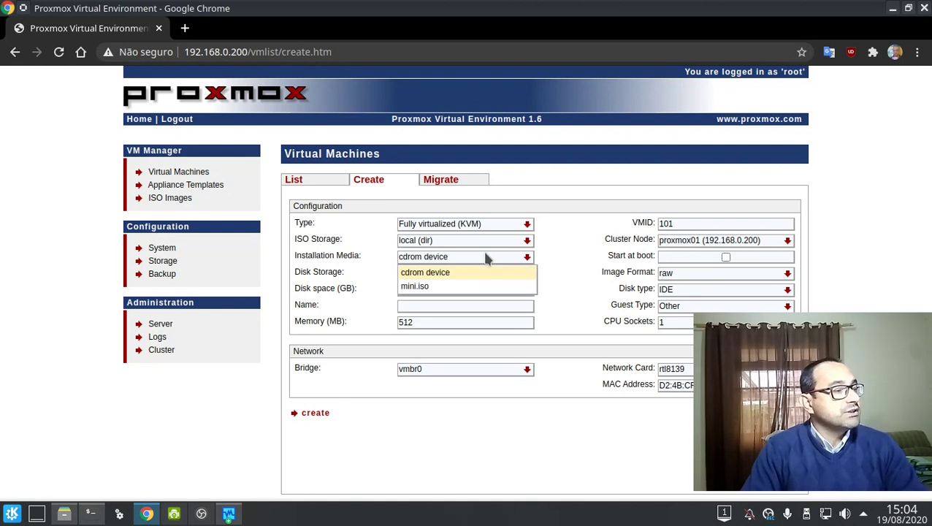
{"action": "left_click", "coordinate": [422, 287]}
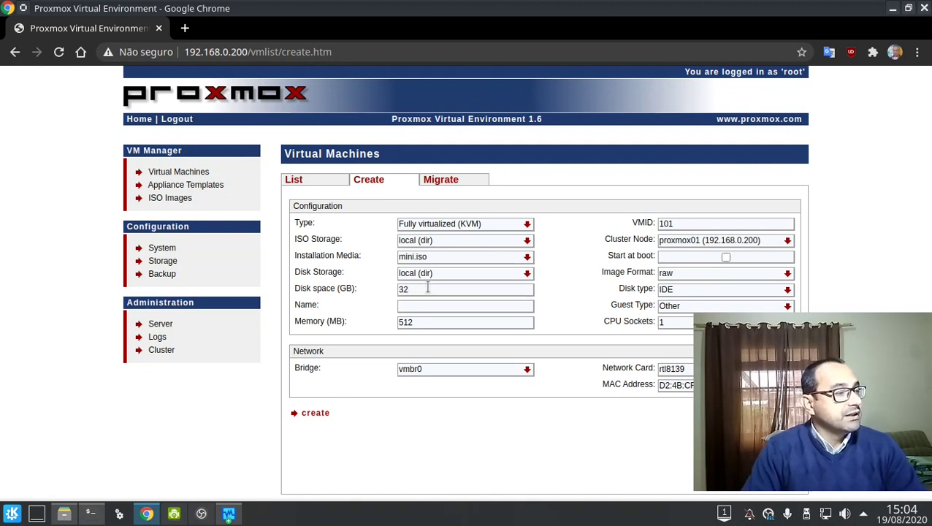
Give it a 5 GB IDE disk and name it testevm.
{"action": "double_click", "coordinate": [429, 289]}
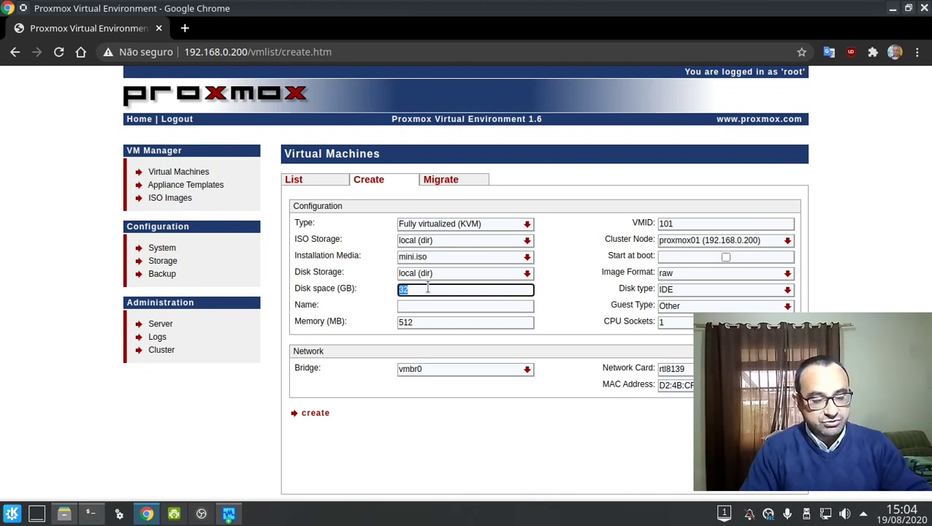
{"action": "type", "text": "5"}
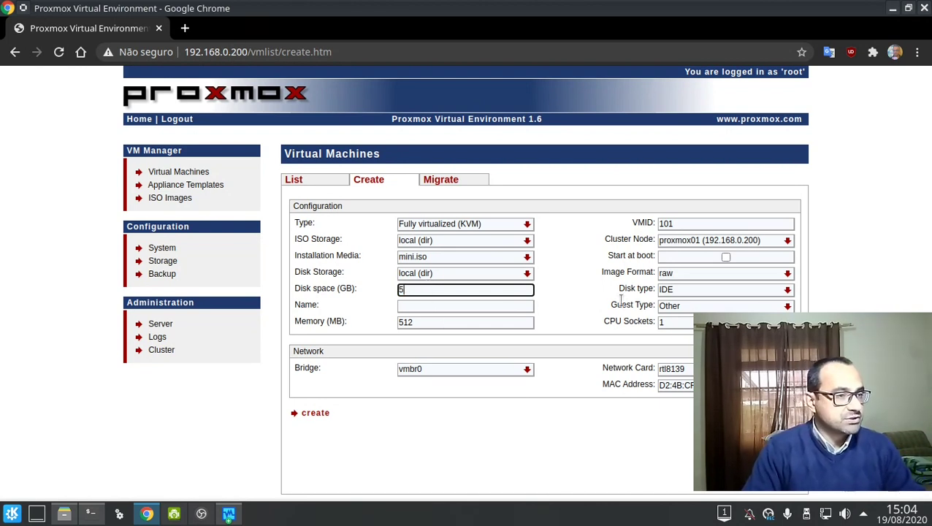
{"action": "left_click", "coordinate": [522, 305]}
{"action": "type", "text": "testevm"}
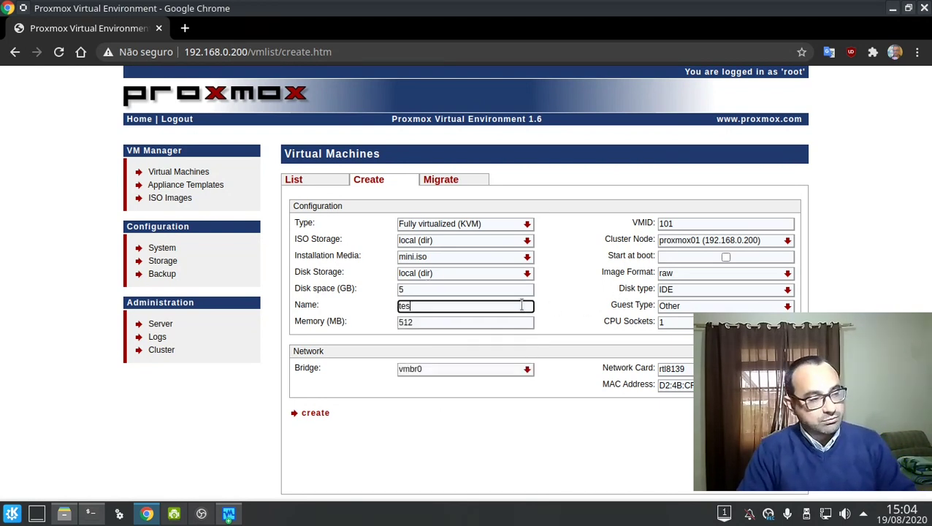
{"action": "left_click", "coordinate": [597, 311]}
{"action": "left_click", "coordinate": [680, 291]}
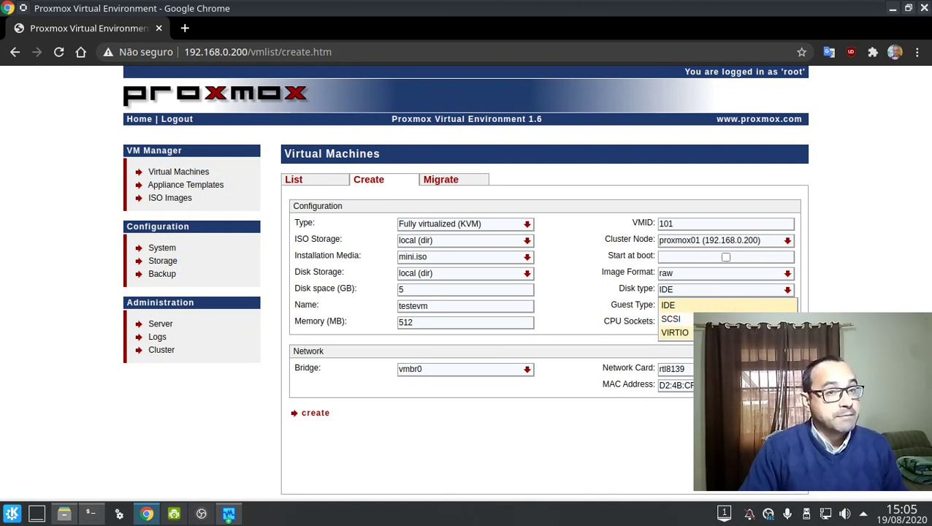
{"action": "left_click", "coordinate": [876, 290]}
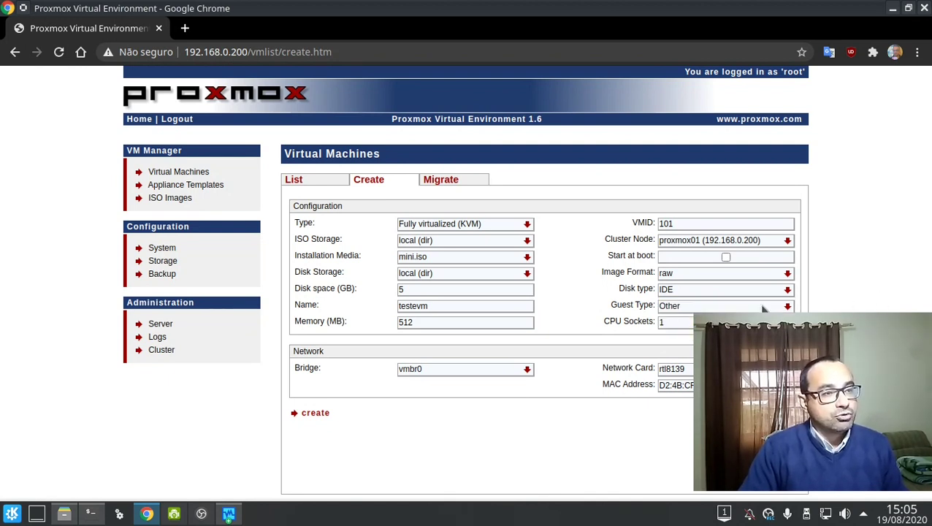
Set guest type Linux 2.4, 2 CPU sockets, rtl8139 network card, and create the VM.
{"action": "left_click", "coordinate": [721, 307]}
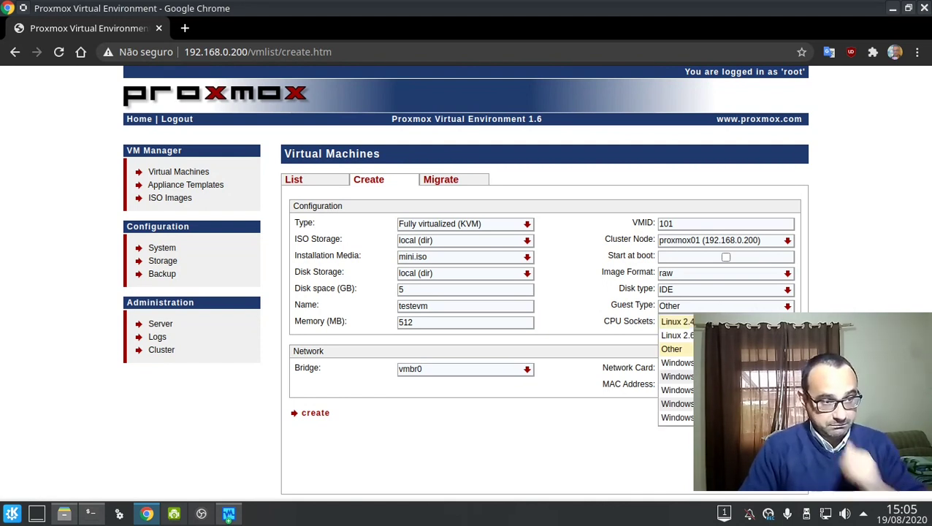
{"action": "left_click", "coordinate": [731, 322]}
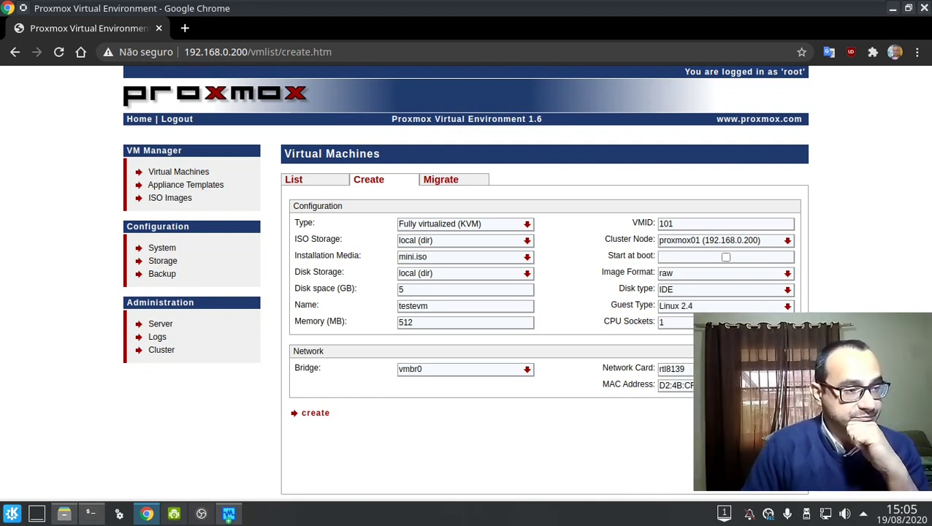
{"action": "double_click", "coordinate": [718, 318]}
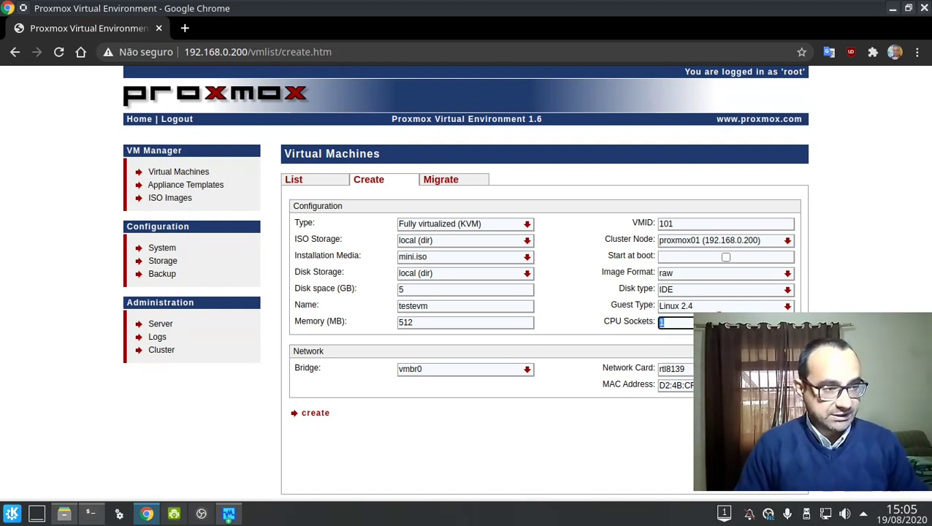
{"action": "type", "text": "2"}
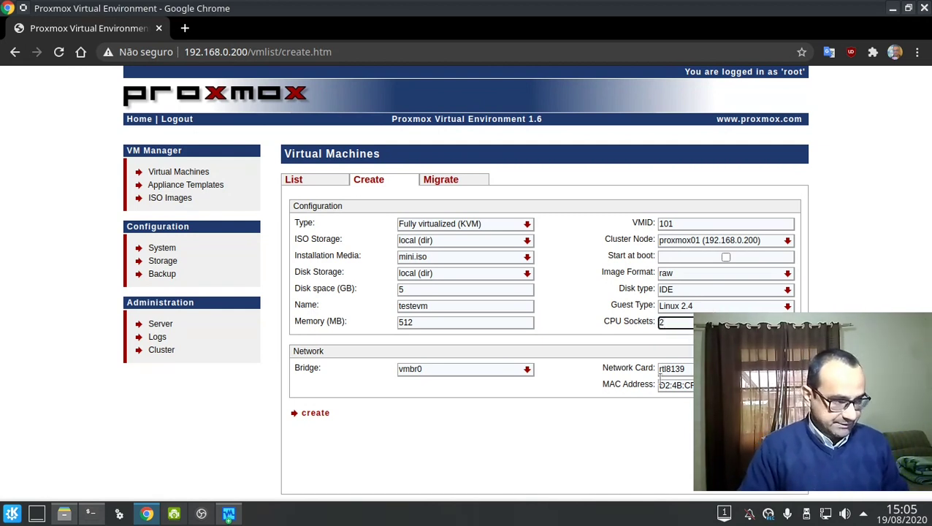
{"action": "left_click", "coordinate": [690, 371]}
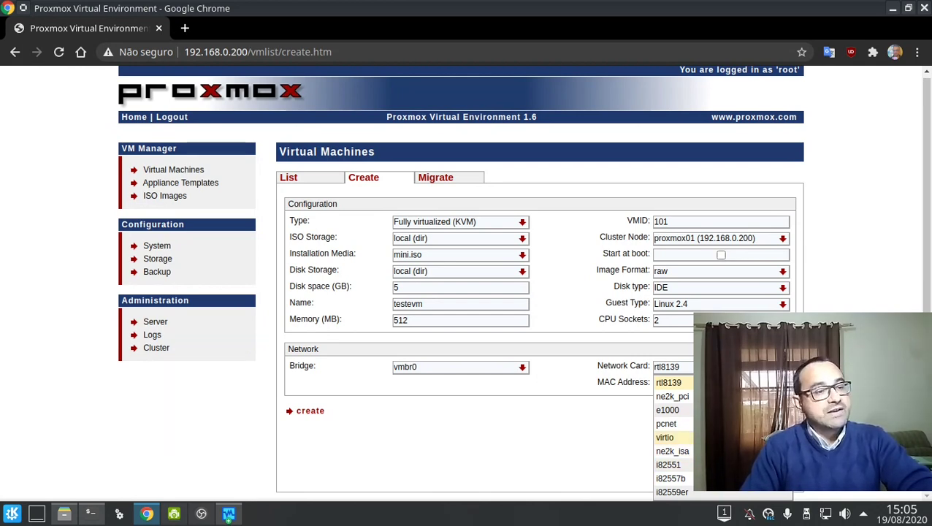
{"action": "left_click", "coordinate": [547, 415]}
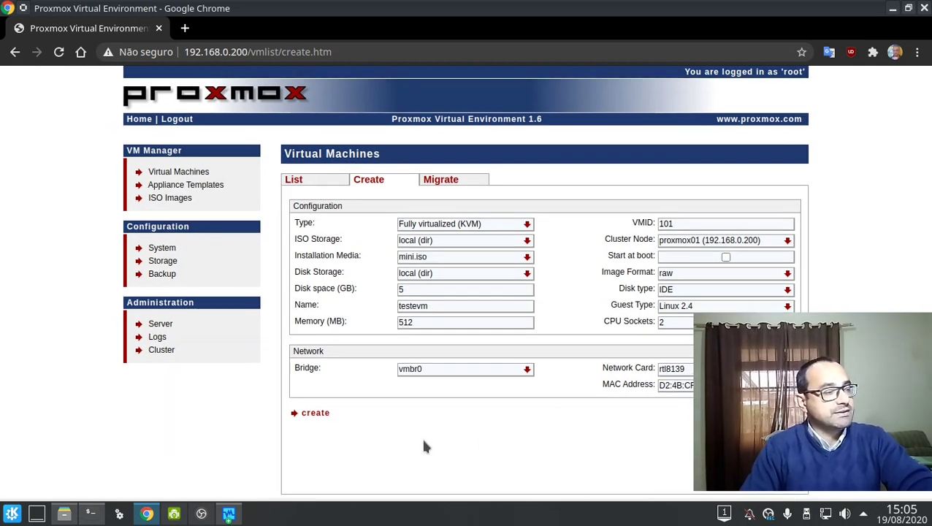
{"action": "left_click", "coordinate": [316, 414]}
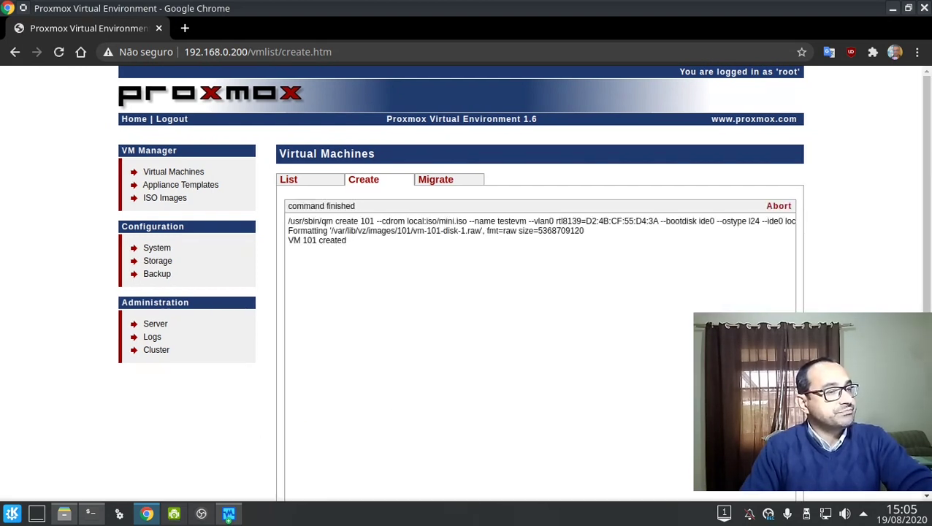
Start VM 101 testevm from the virtual machine list and open its configuration page.
{"action": "scroll", "coordinate": [322, 422], "scroll_direction": "down", "scroll_amount": 1}
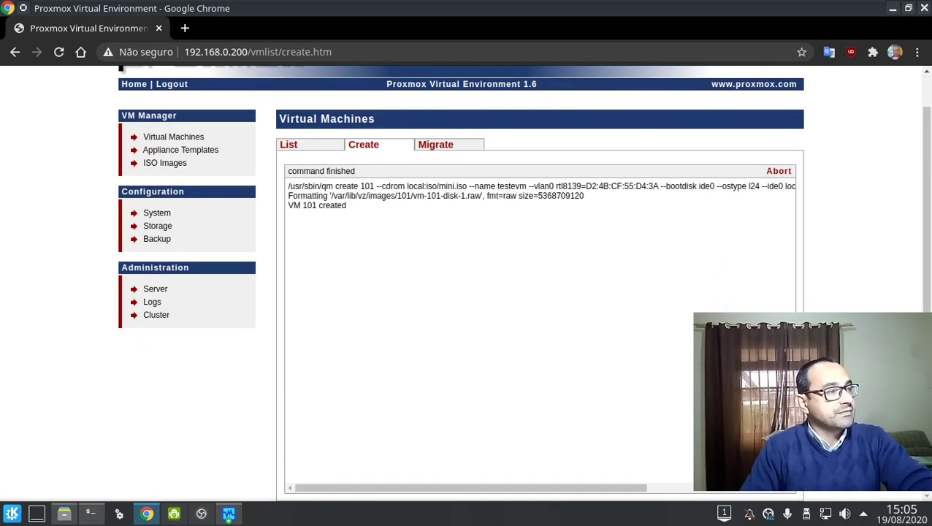
{"action": "left_click", "coordinate": [322, 144]}
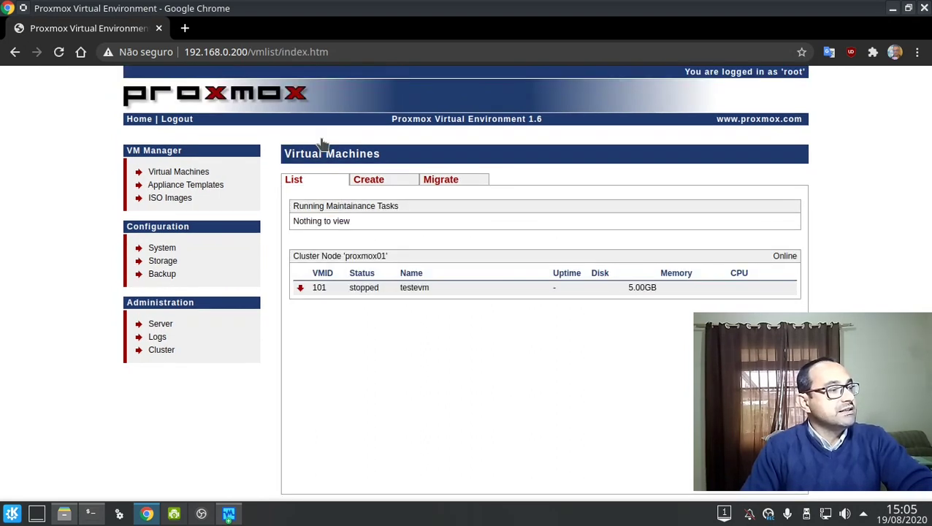
{"action": "left_click", "coordinate": [300, 288]}
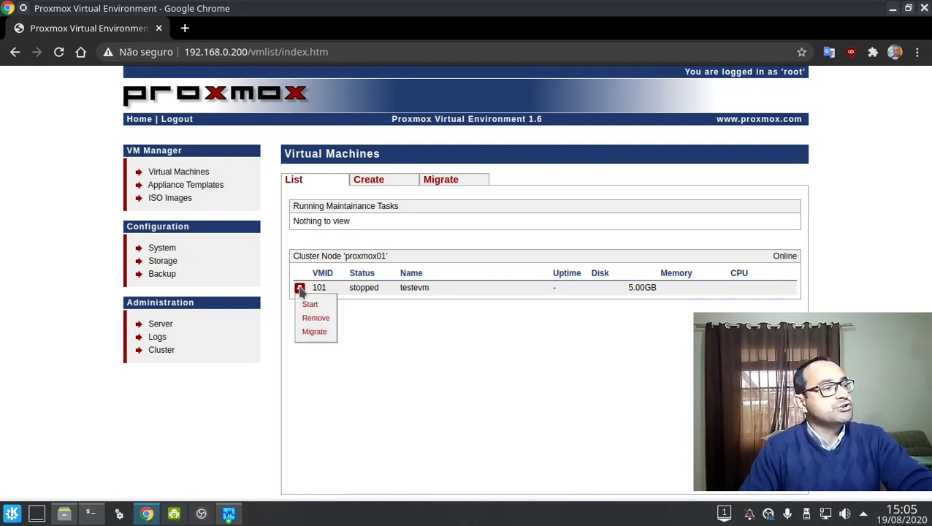
{"action": "left_click", "coordinate": [313, 307]}
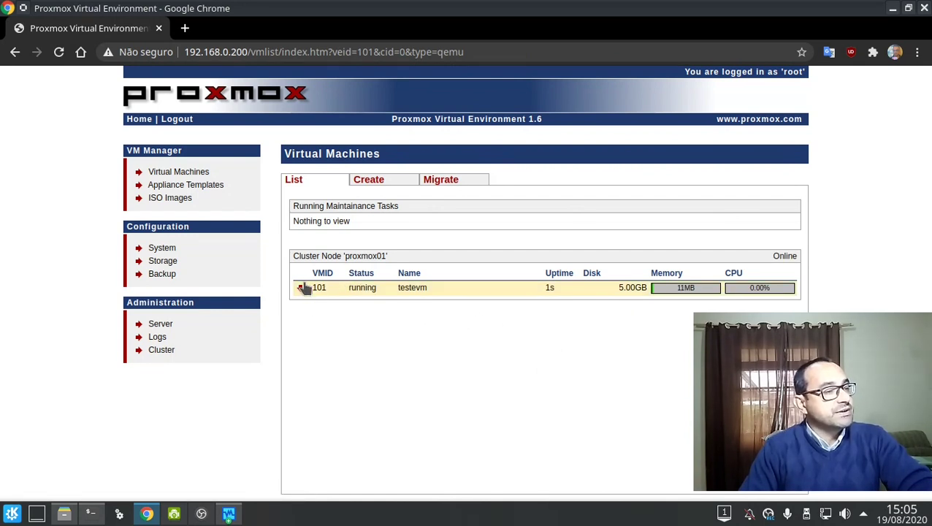
{"action": "left_click", "coordinate": [340, 291]}
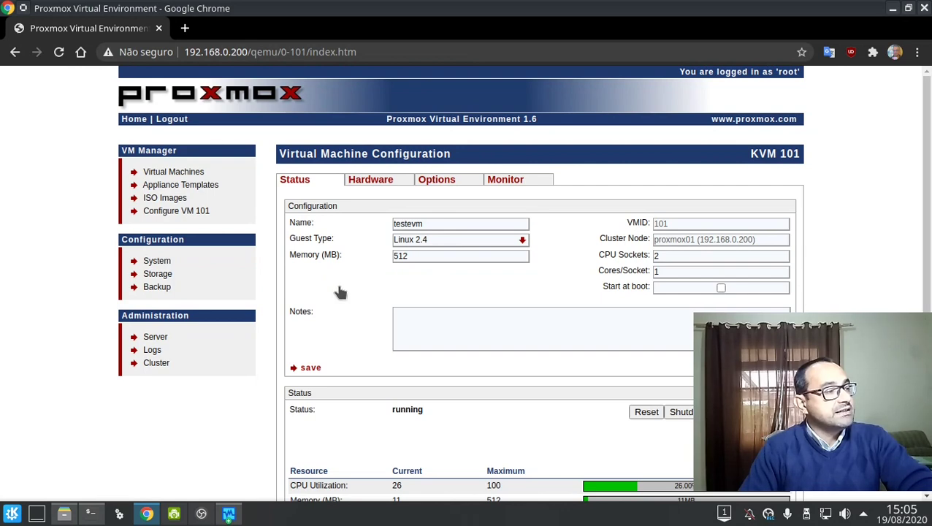
{"action": "scroll", "coordinate": [340, 292], "scroll_direction": "down", "scroll_amount": 1}
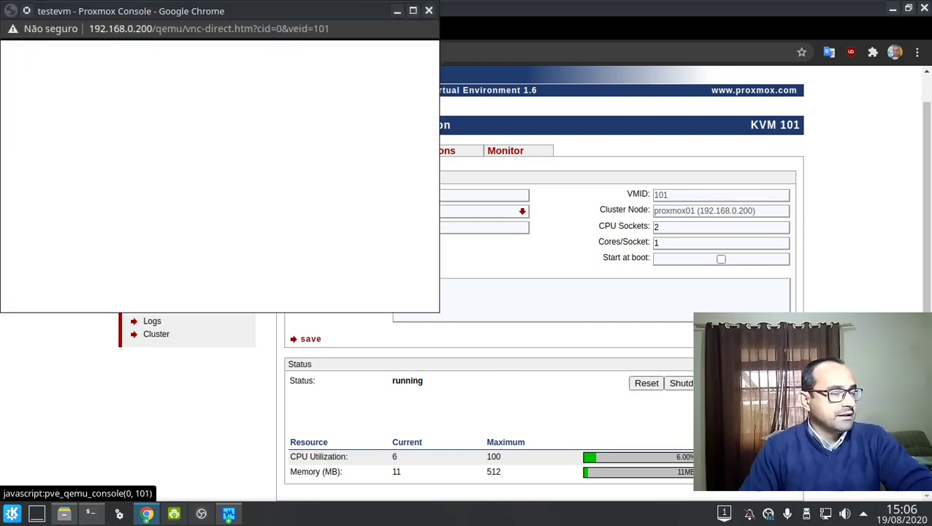
{"action": "left_click_drag", "start_coordinate": [317, 10], "coordinate": [703, 9]}
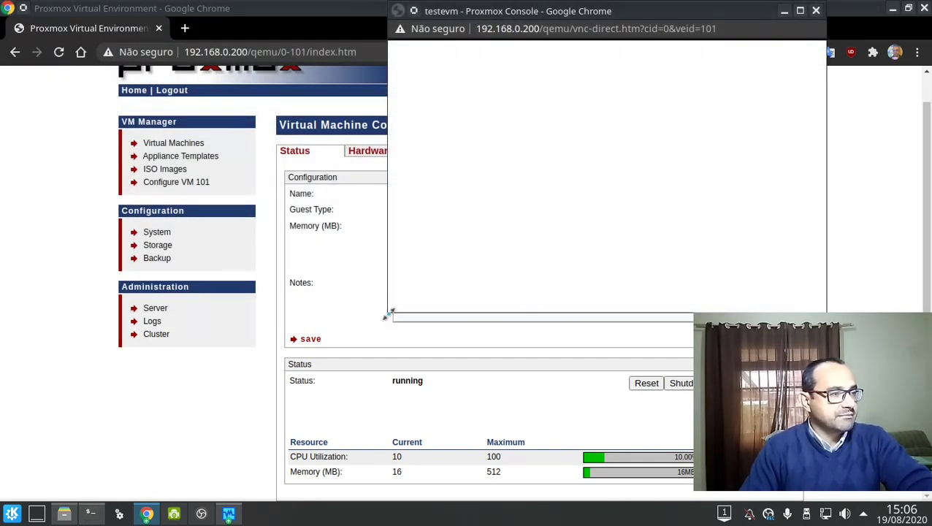
{"action": "left_click_drag", "start_coordinate": [388, 314], "coordinate": [381, 431]}
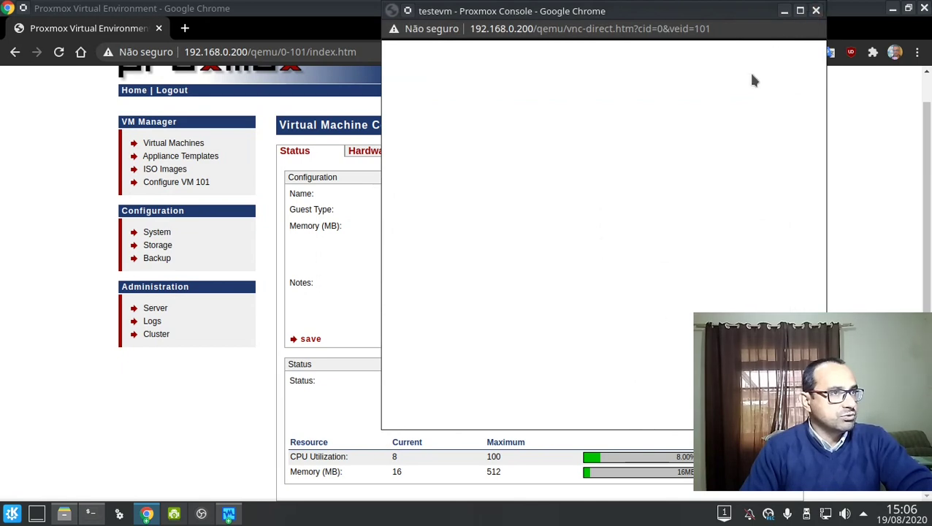
{"action": "left_click", "coordinate": [816, 10]}
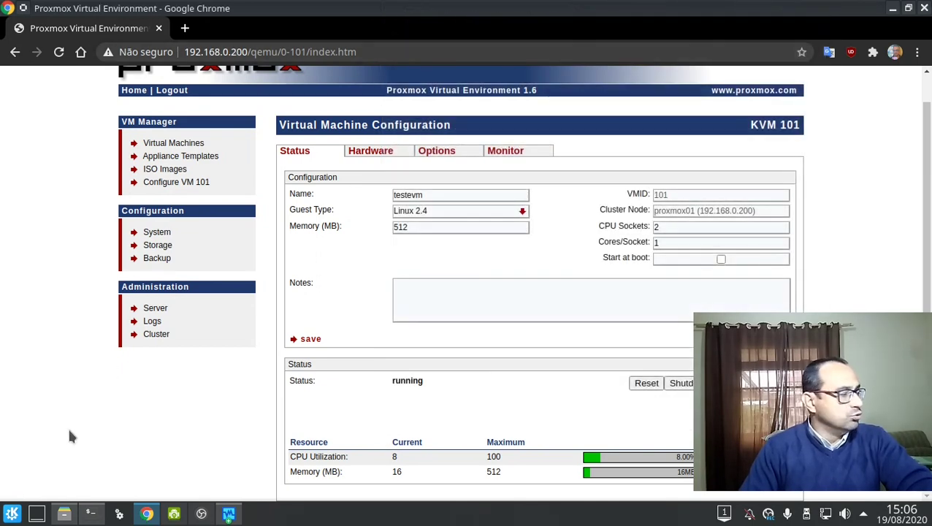
{"action": "left_click", "coordinate": [12, 514]}
{"action": "left_click", "coordinate": [100, 468]}
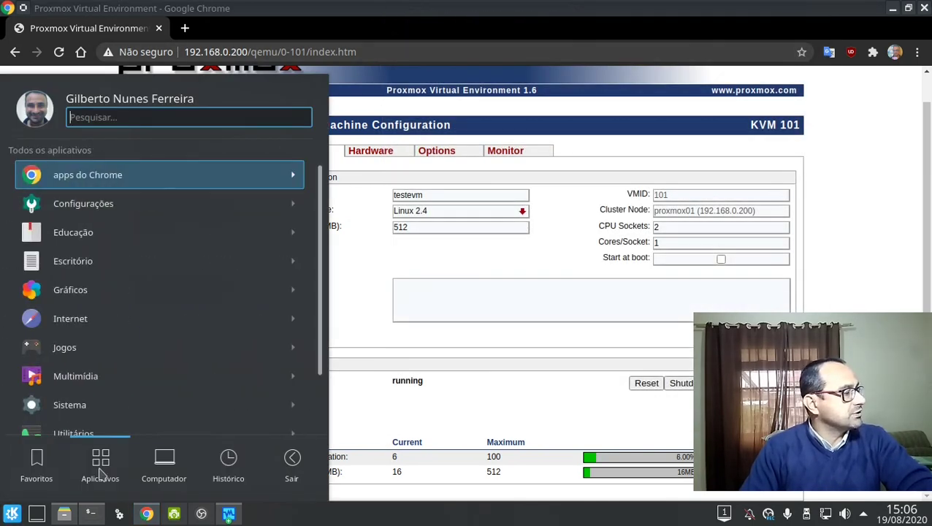
{"action": "left_click", "coordinate": [102, 310]}
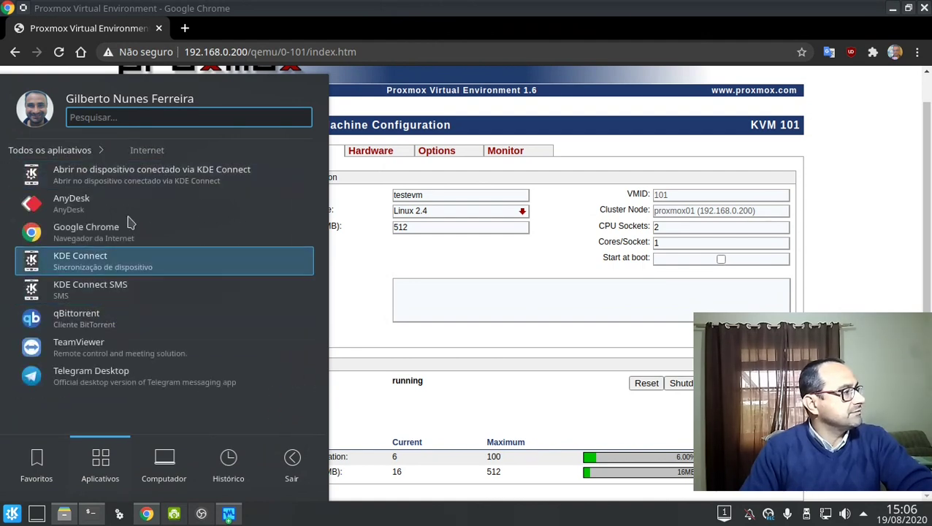
{"action": "left_click", "coordinate": [869, 179]}
{"action": "scroll", "coordinate": [870, 178], "scroll_direction": "up", "scroll_amount": 1}
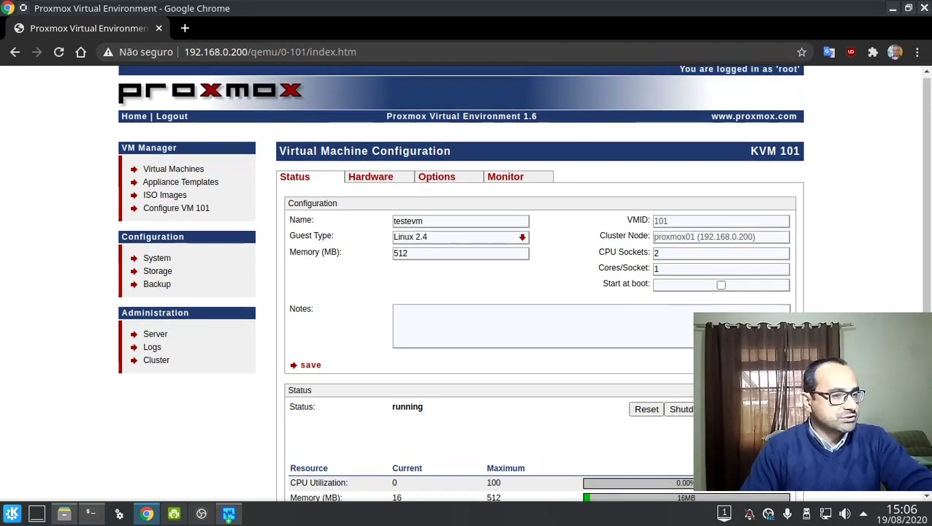
{"action": "scroll", "coordinate": [523, 283], "scroll_direction": "down", "scroll_amount": 1}
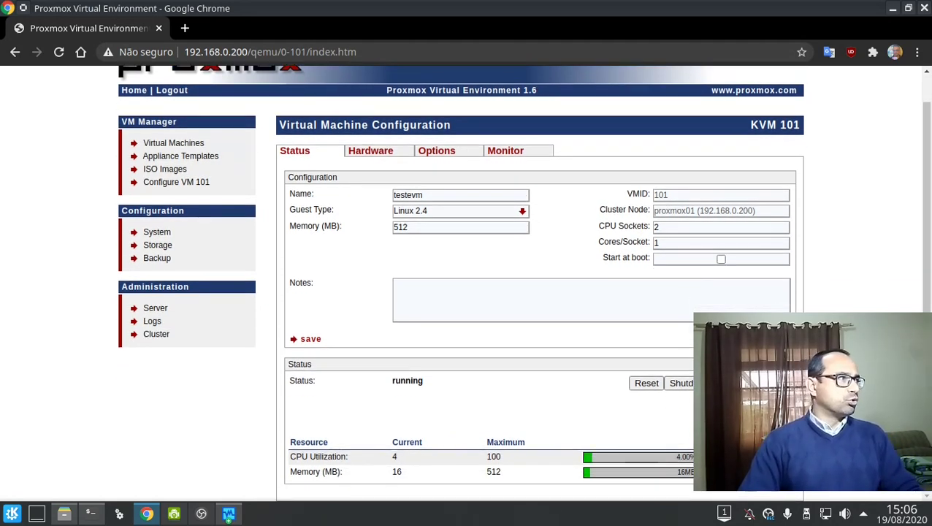
{"action": "scroll", "coordinate": [523, 283], "scroll_direction": "up", "scroll_amount": 1}
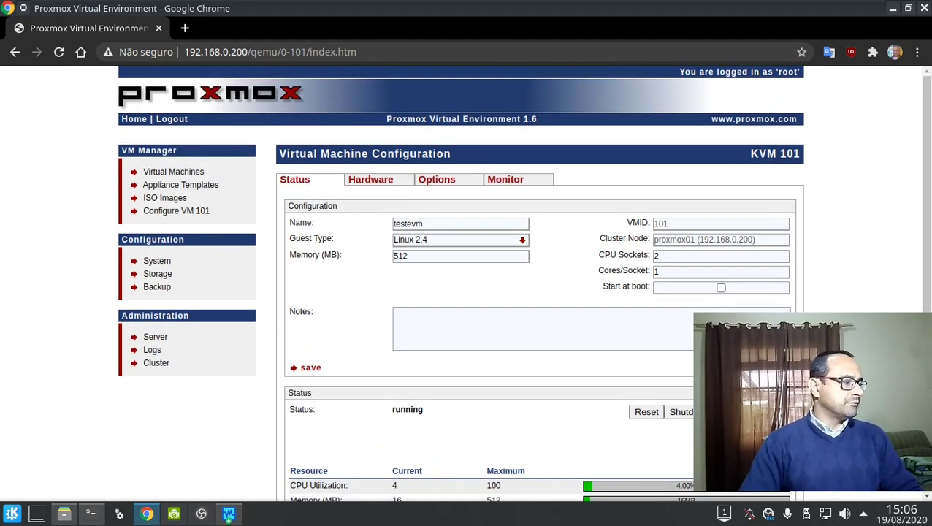
In a new Konsole tab, become root with su and run apt install firefox.
{"action": "left_click", "coordinate": [90, 513]}
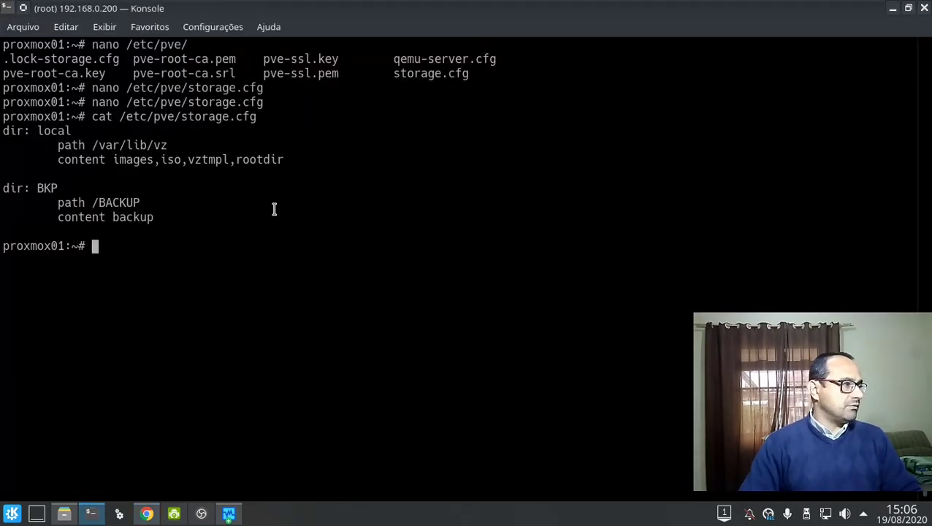
{"action": "key", "text": "ctrl+shift+t"}
{"action": "type", "text": "su"}
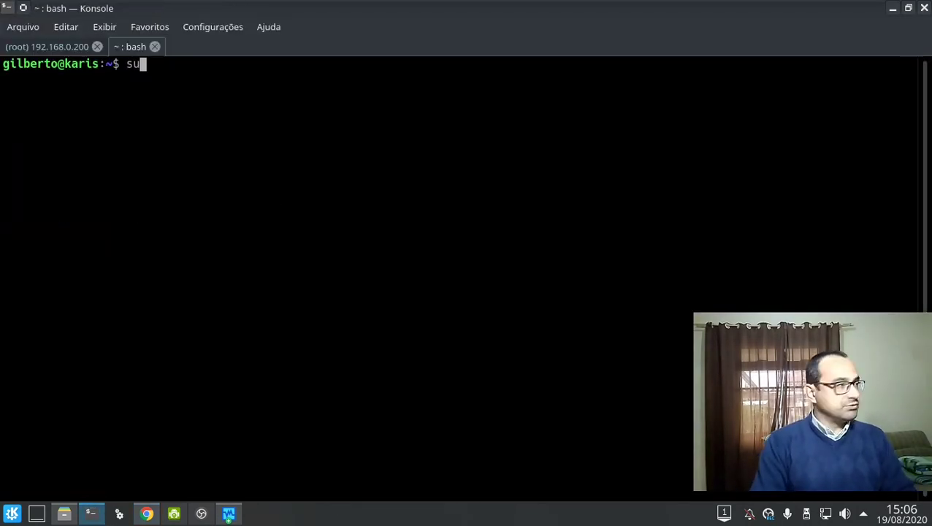
{"action": "key", "text": "Return"}
{"action": "key", "text": "Return"}
{"action": "type", "text": "apt install firefox"}
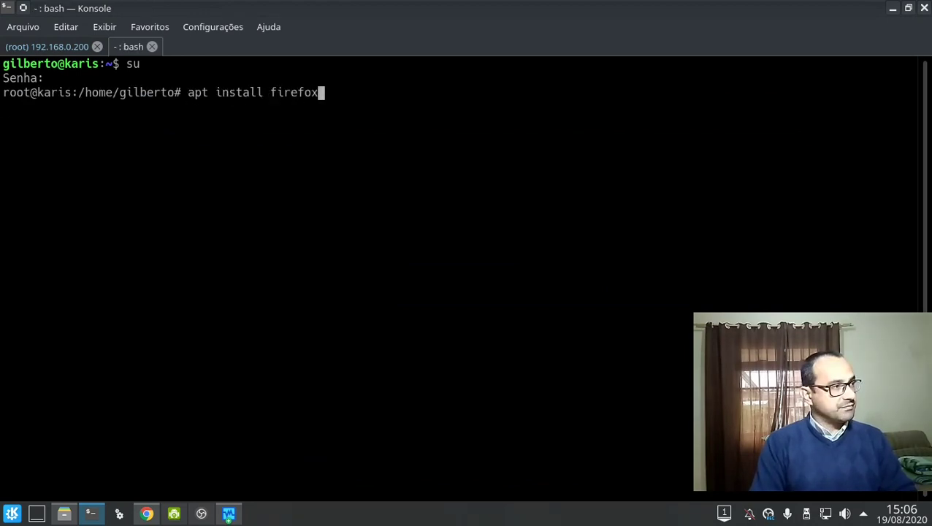
{"action": "key", "text": "Return"}
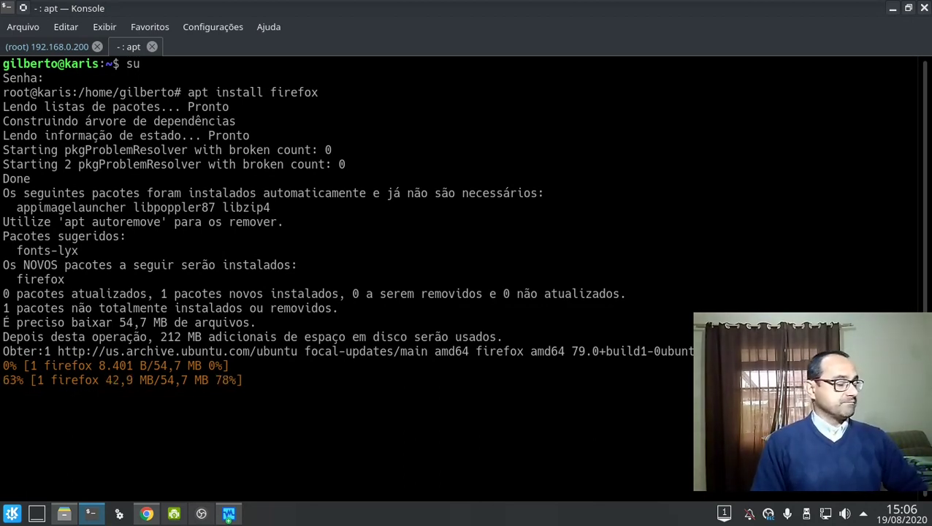
In another Konsole tab, check the installed Java version, ending with java -version.
{"action": "key", "text": "ctrl+shift+t"}
{"action": "type", "text": "j"}
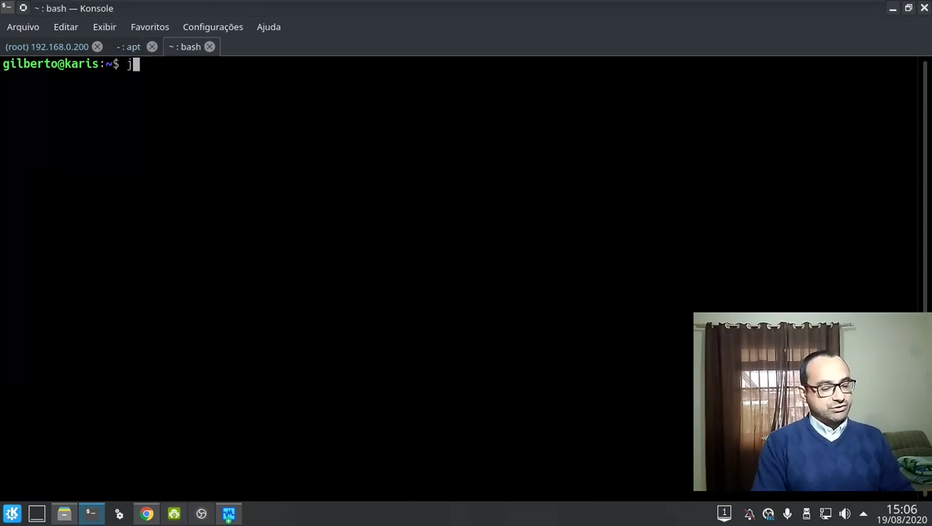
{"action": "type", "text": "ava"}
{"action": "key", "text": "Return"}
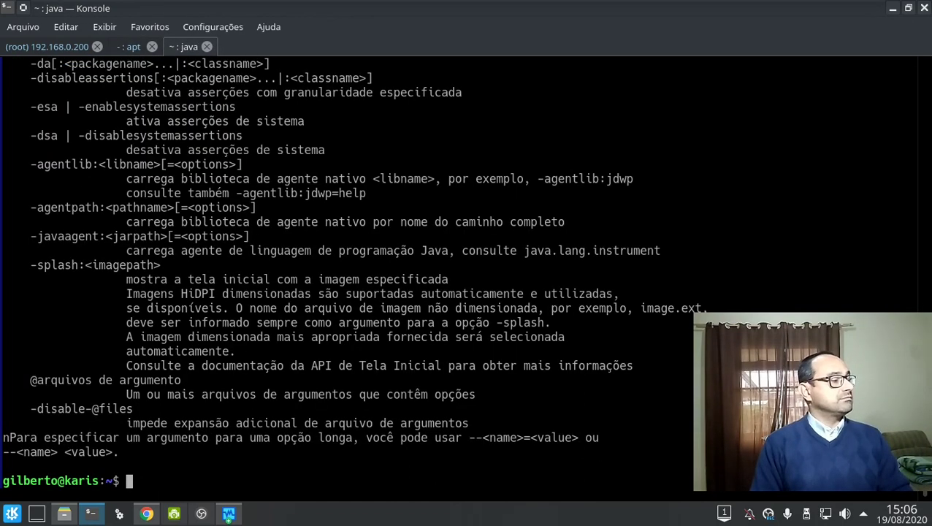
{"action": "type", "text": "java -v"}
{"action": "key", "text": "Return"}
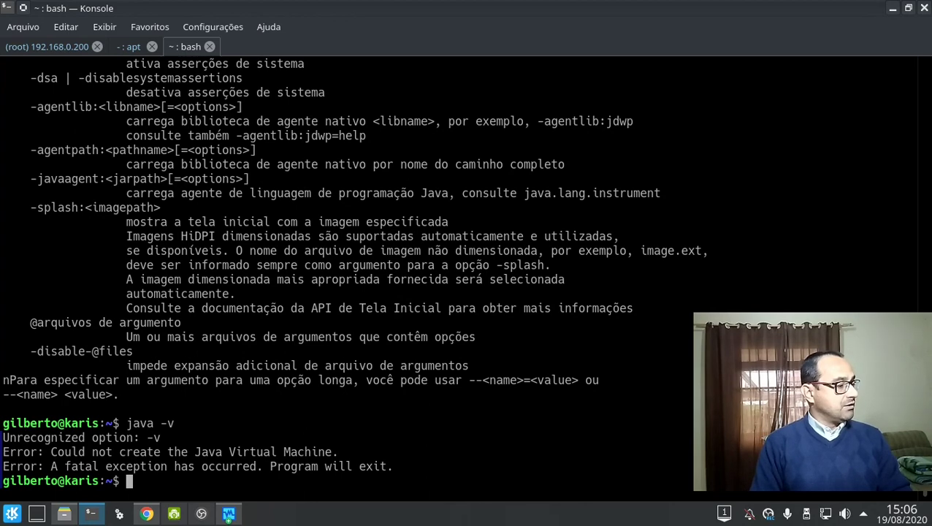
{"action": "key", "text": "Up"}
{"action": "key", "text": "Return"}
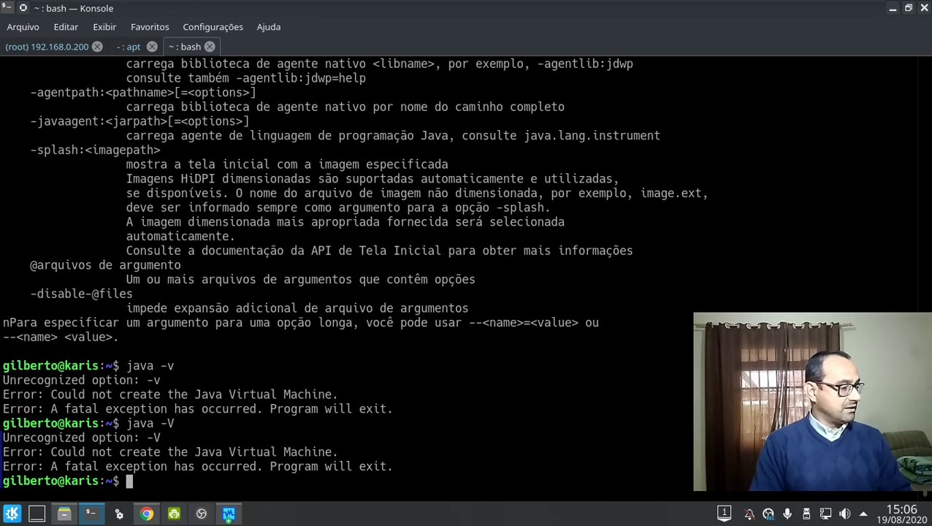
{"action": "key", "text": "Up"}
{"action": "key", "text": "Up"}
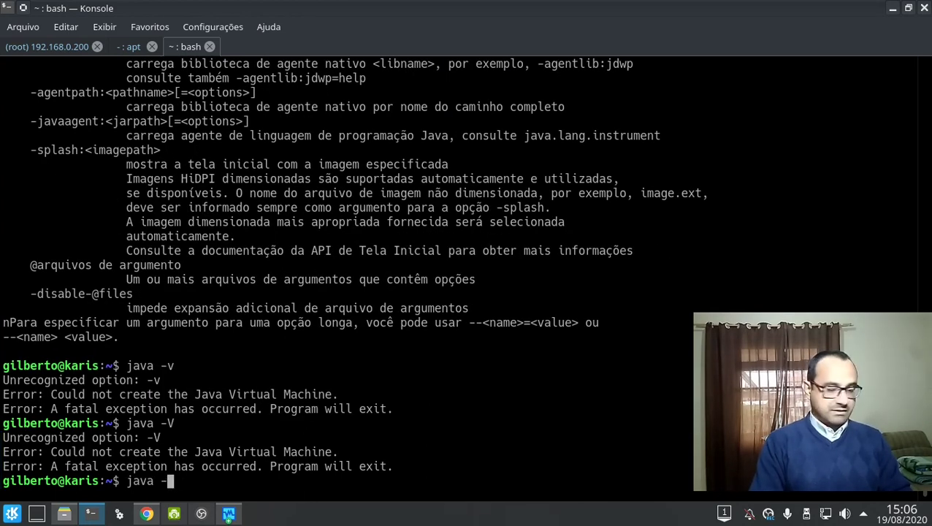
{"action": "type", "text": "-version"}
{"action": "key", "text": "Return"}
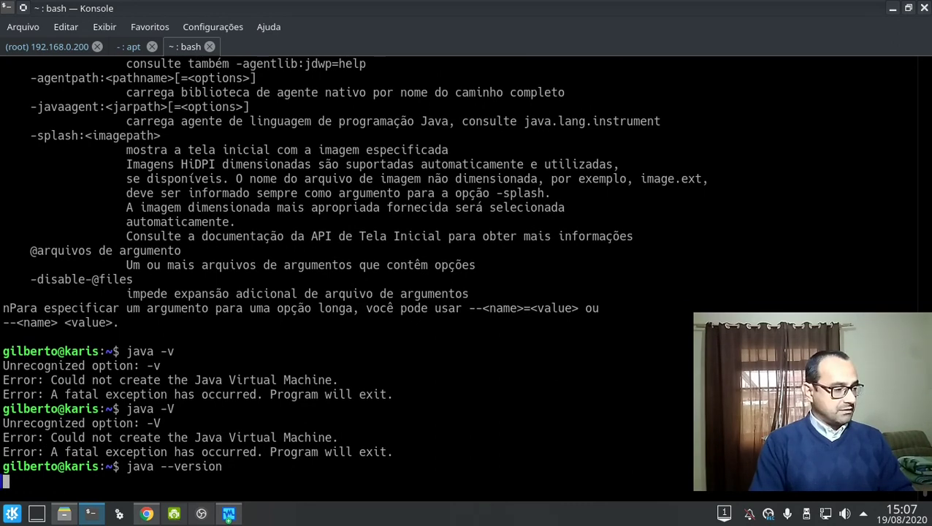
{"action": "key", "text": "shift+Left"}
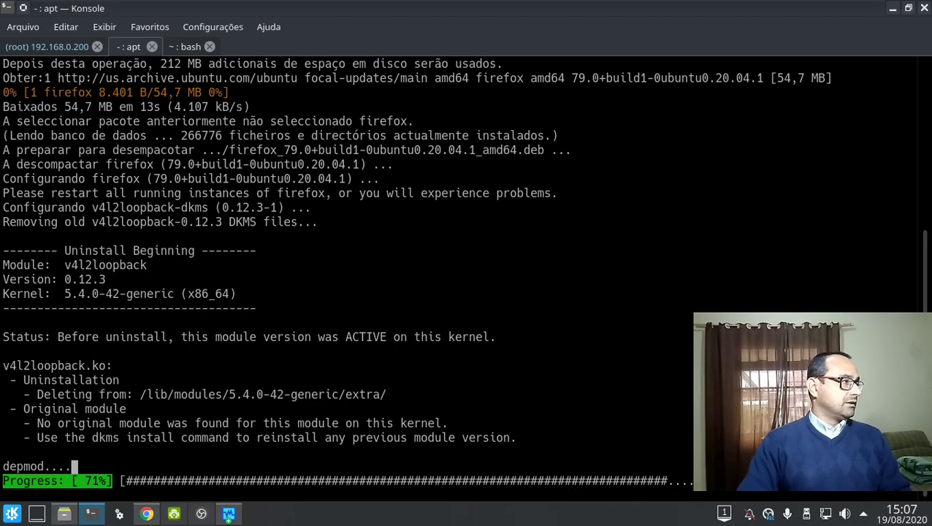
{"action": "left_click", "coordinate": [60, 49]}
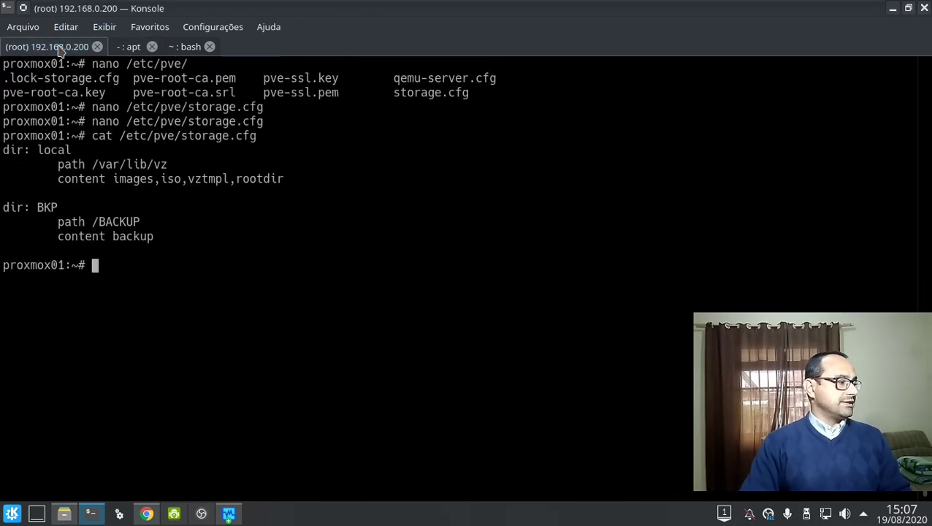
{"action": "left_click", "coordinate": [129, 45]}
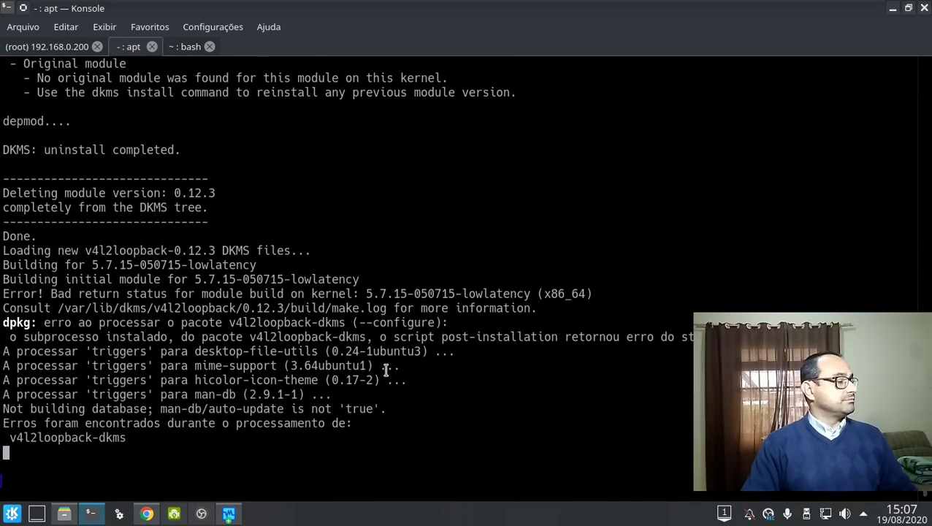
{"action": "left_click", "coordinate": [13, 514]}
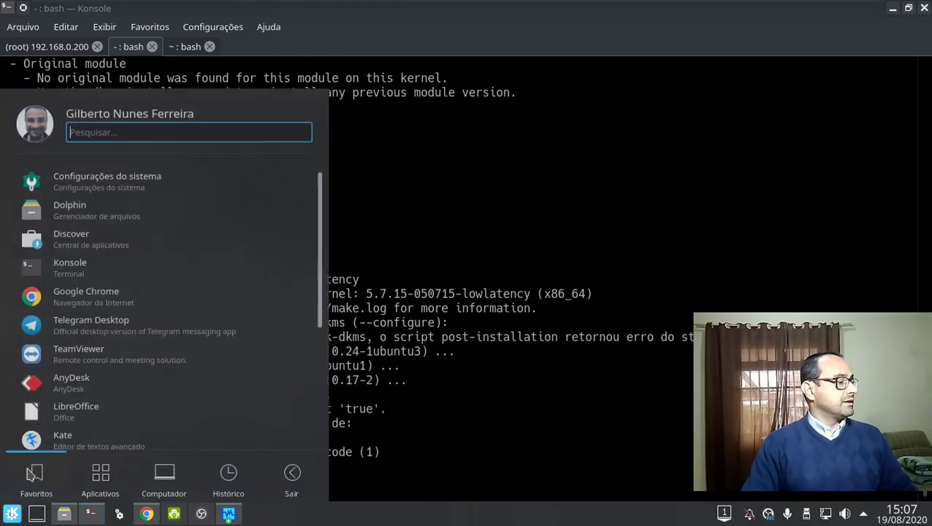
{"action": "left_click", "coordinate": [100, 462]}
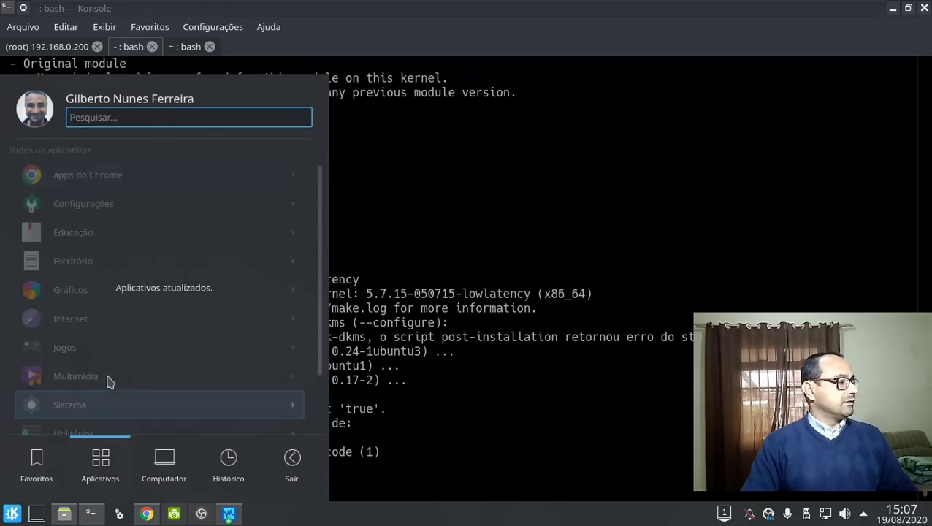
{"action": "left_click", "coordinate": [114, 333]}
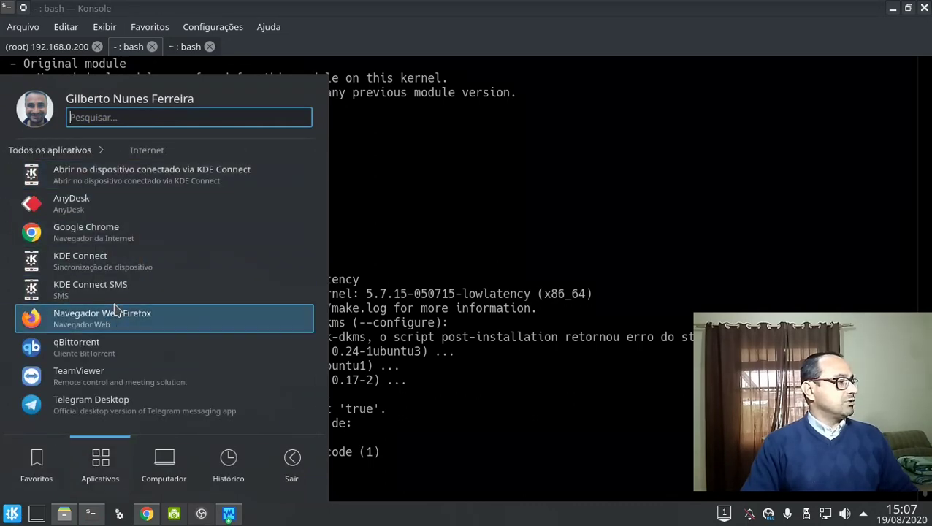
{"action": "left_click", "coordinate": [114, 313]}
{"action": "left_click", "coordinate": [71, 47]}
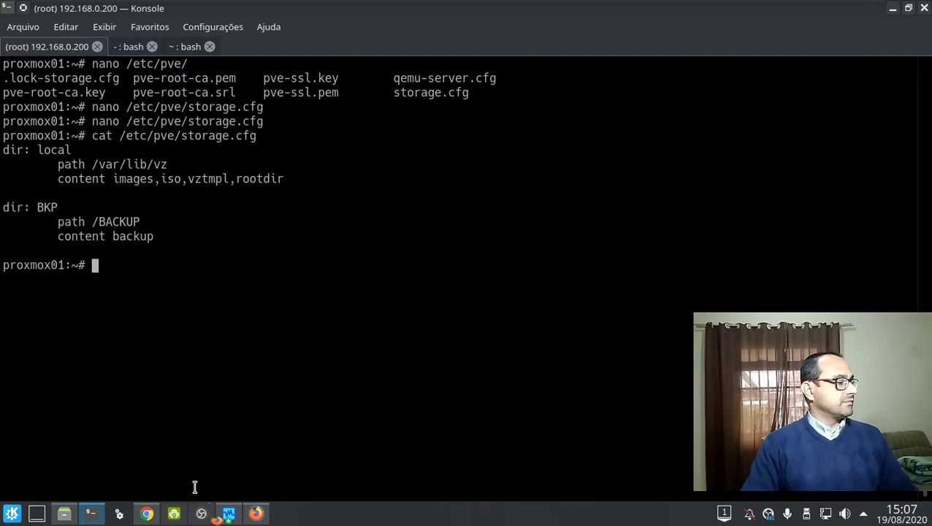
{"action": "left_click", "coordinate": [146, 513]}
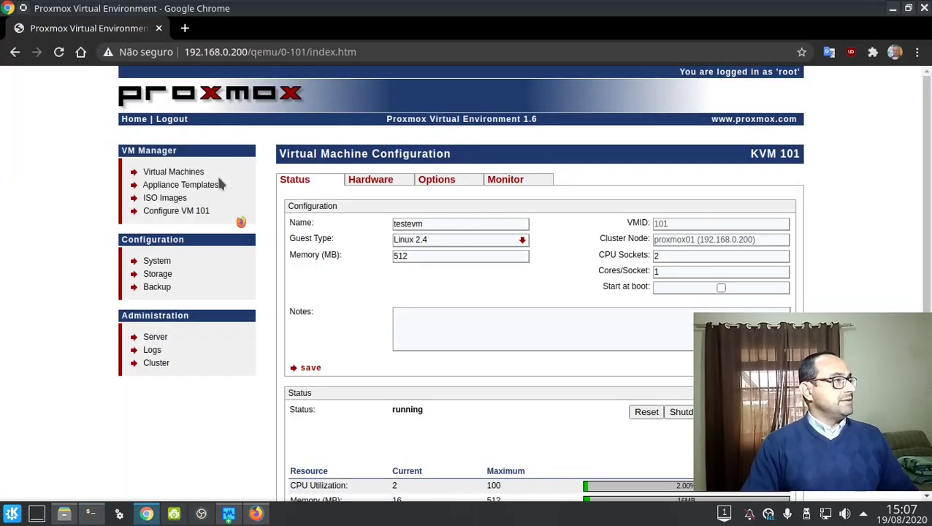
{"action": "left_click_drag", "start_coordinate": [246, 51], "coordinate": [135, 49]}
{"action": "key", "text": "ctrl+c"}
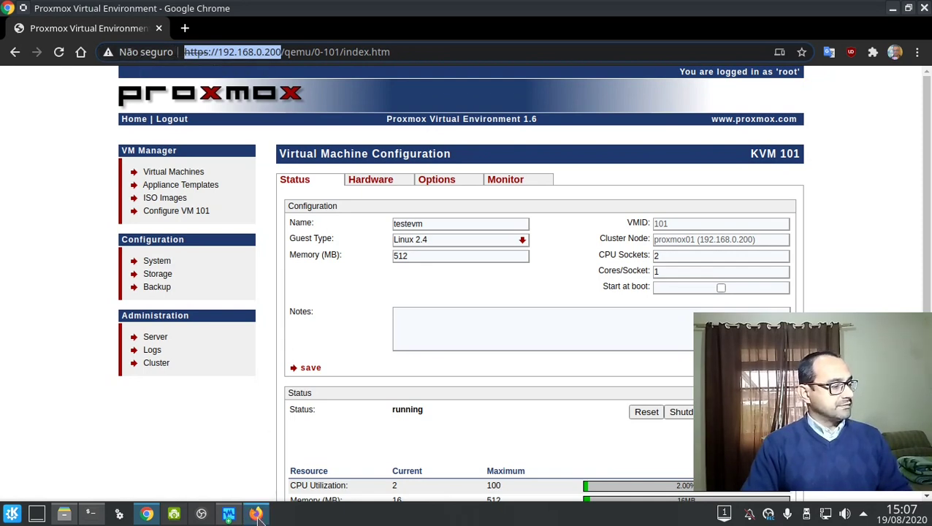
{"action": "left_click", "coordinate": [256, 514]}
{"action": "key", "text": "ctrl+v"}
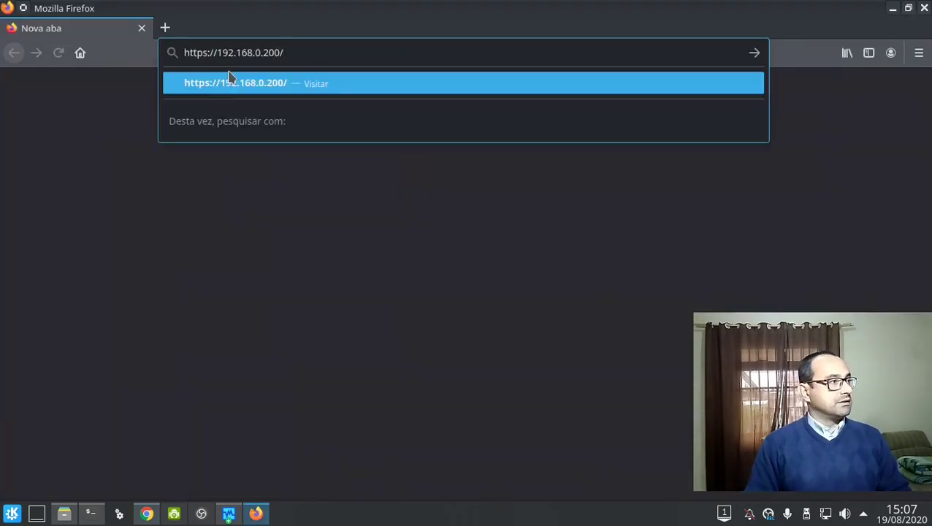
{"action": "key", "text": "Return"}
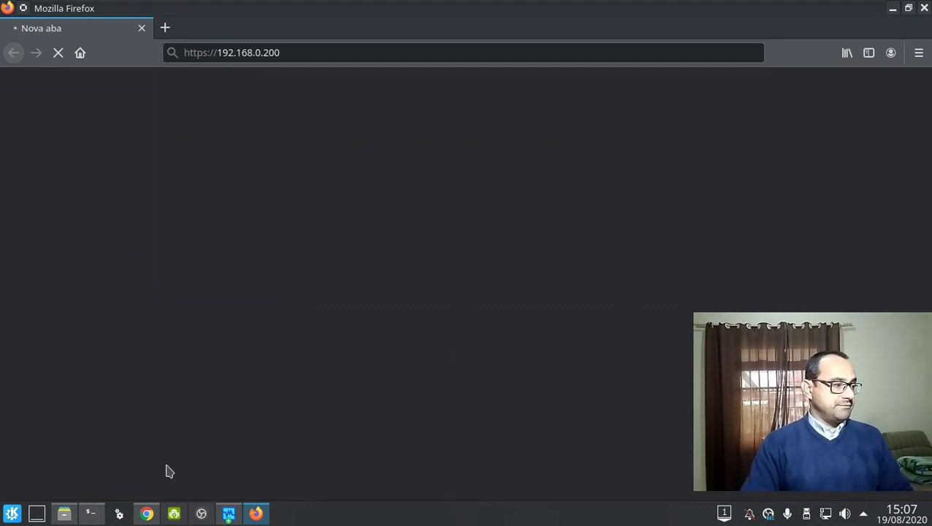
{"action": "left_click", "coordinate": [146, 514]}
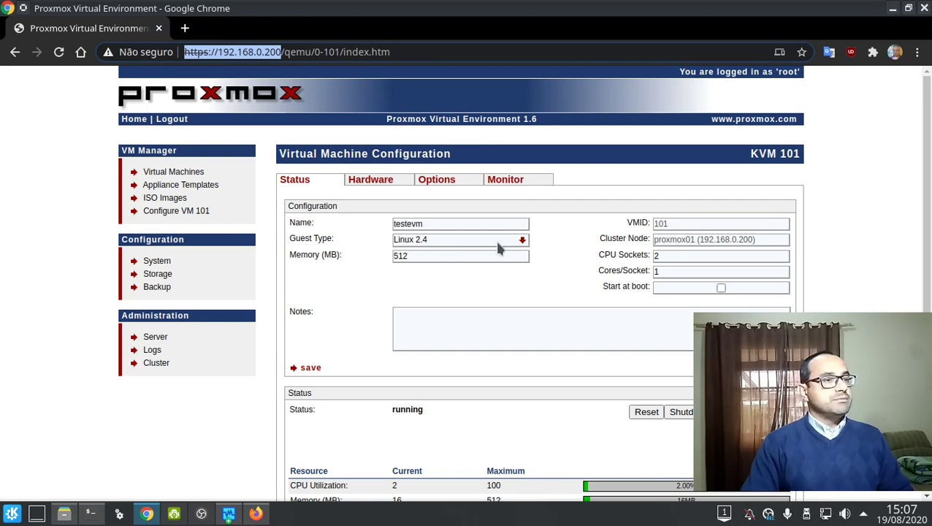
{"action": "scroll", "coordinate": [697, 307], "scroll_direction": "down", "scroll_amount": 1}
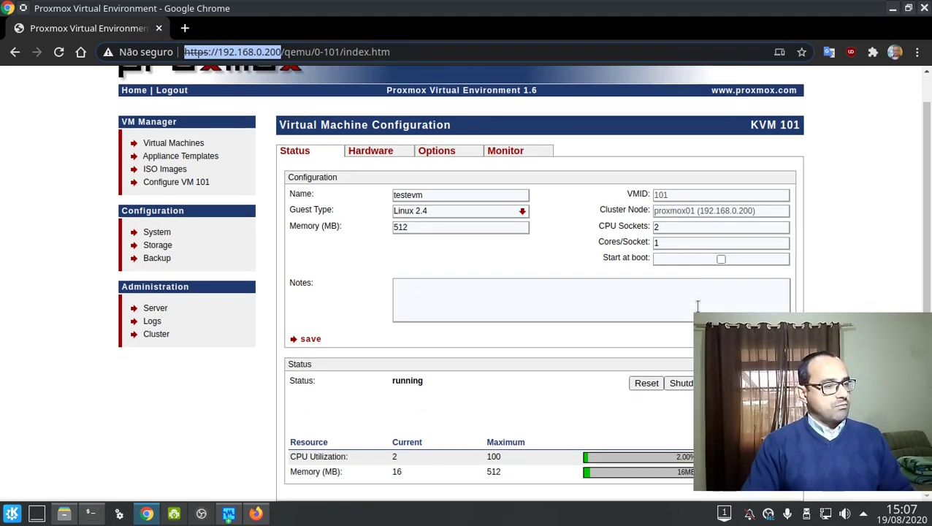
{"action": "left_click", "coordinate": [256, 513]}
{"action": "left_click", "coordinate": [291, 431]}
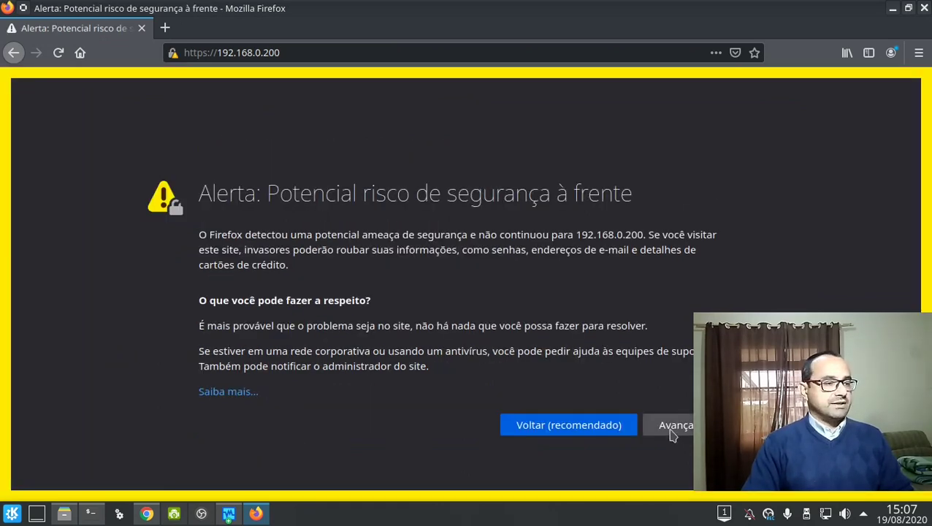
{"action": "left_click", "coordinate": [670, 431]}
{"action": "scroll", "coordinate": [509, 444], "scroll_direction": "down", "scroll_amount": 3}
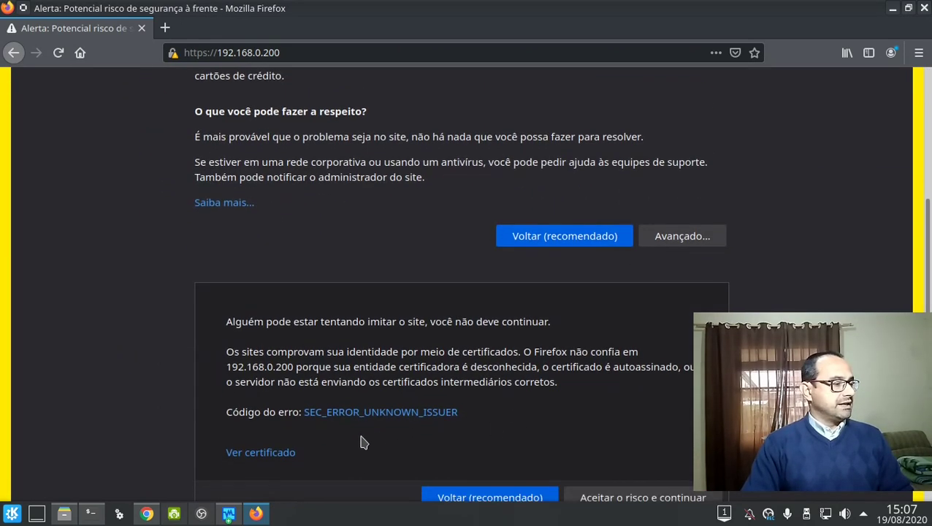
{"action": "scroll", "coordinate": [461, 474], "scroll_direction": "down", "scroll_amount": 1}
{"action": "left_click", "coordinate": [614, 444]}
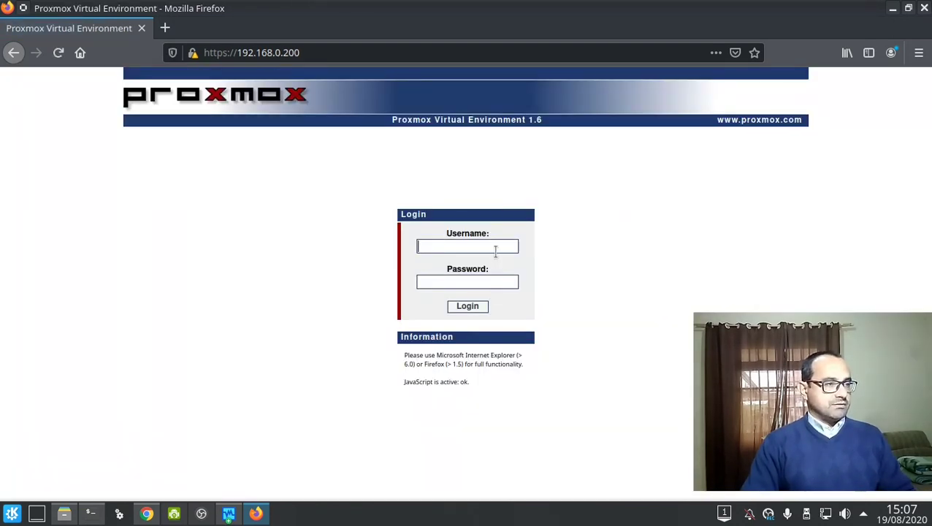
Log in as root, decline saving the password, and open the Virtual Machines list.
{"action": "type", "text": "root"}
{"action": "key", "text": "Tab"}
{"action": "type", "text": "••"}
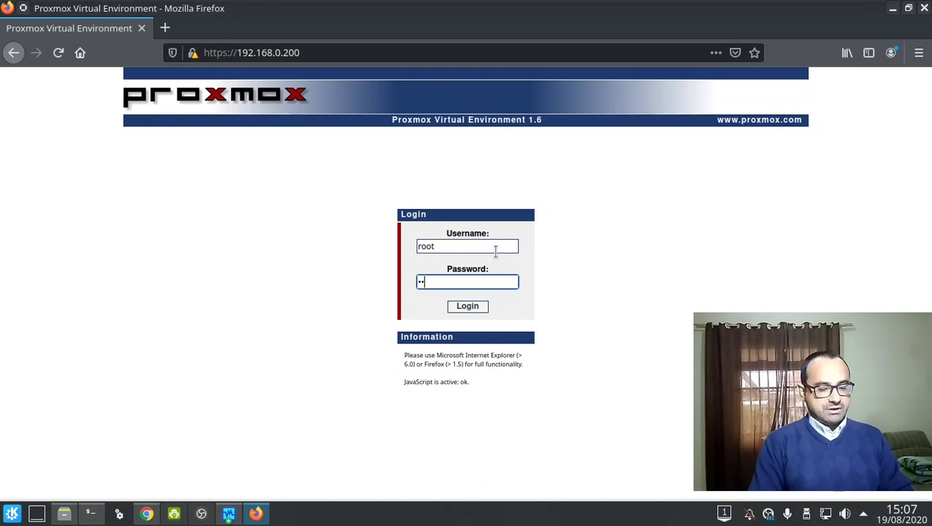
{"action": "type", "text": "••••••"}
{"action": "key", "text": "Return"}
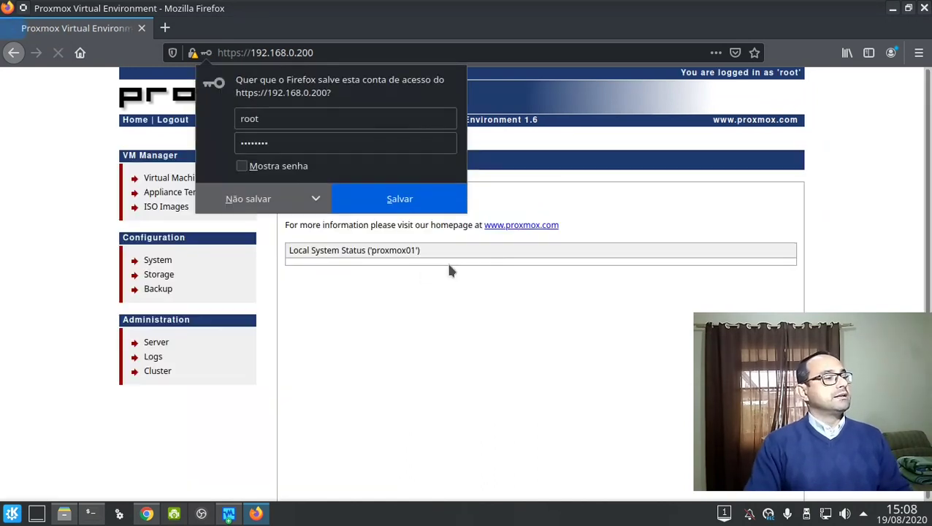
{"action": "left_click", "coordinate": [315, 199]}
{"action": "left_click", "coordinate": [248, 199]}
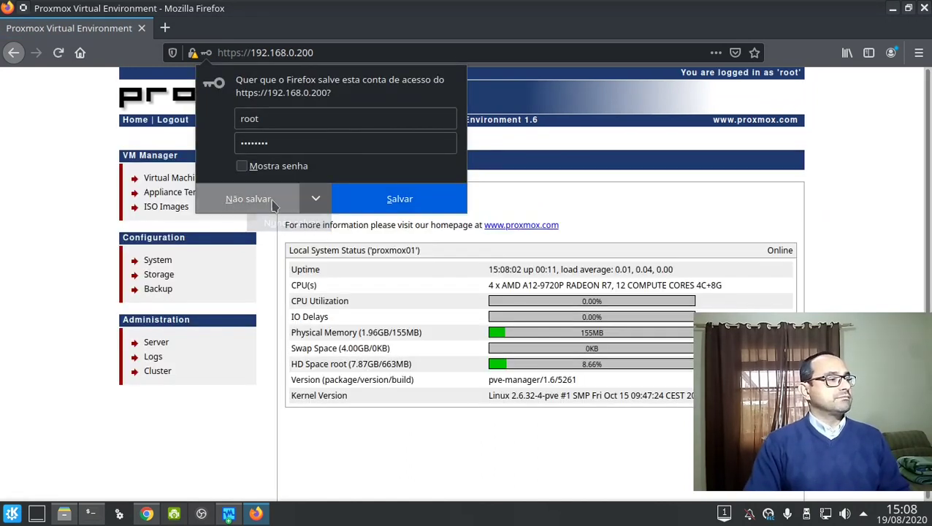
{"action": "left_click", "coordinate": [248, 199]}
{"action": "left_click", "coordinate": [168, 183]}
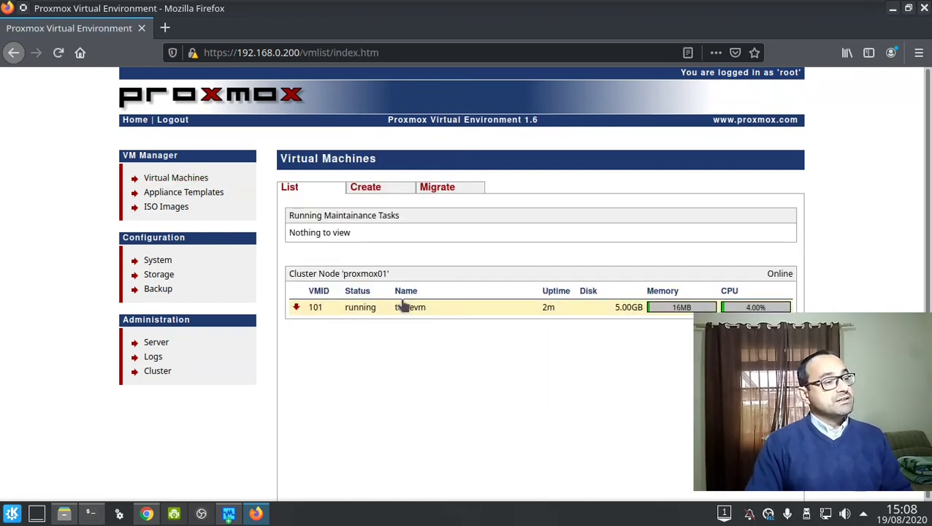
Open testevm (KVM 101) configuration, open its console window, then close the console.
{"action": "left_click", "coordinate": [424, 310]}
{"action": "scroll", "coordinate": [427, 314], "scroll_direction": "down", "scroll_amount": 2}
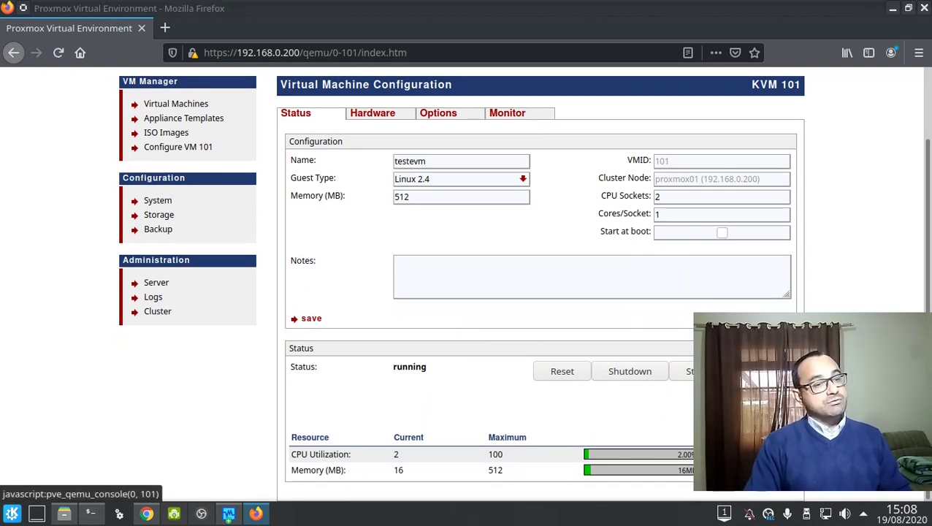
{"action": "left_click", "coordinate": [767, 371]}
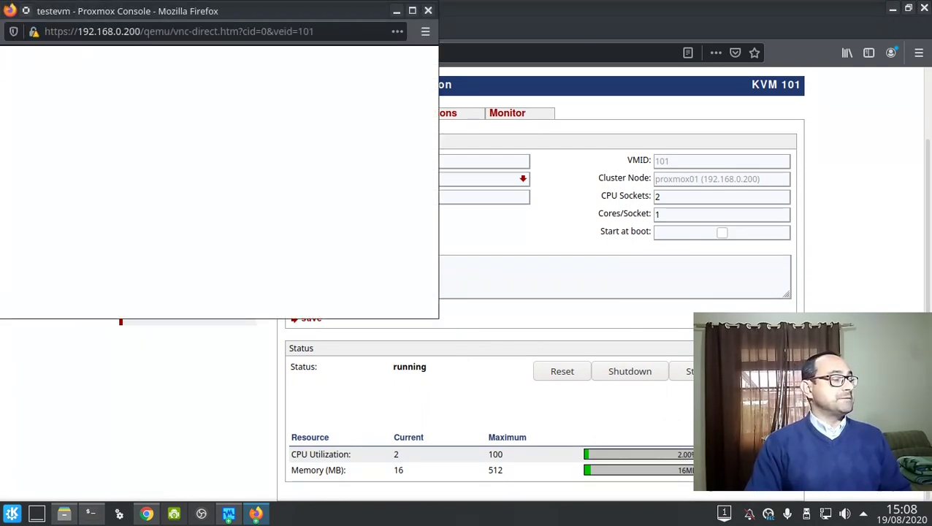
{"action": "left_click_drag", "start_coordinate": [357, 10], "coordinate": [737, 89]}
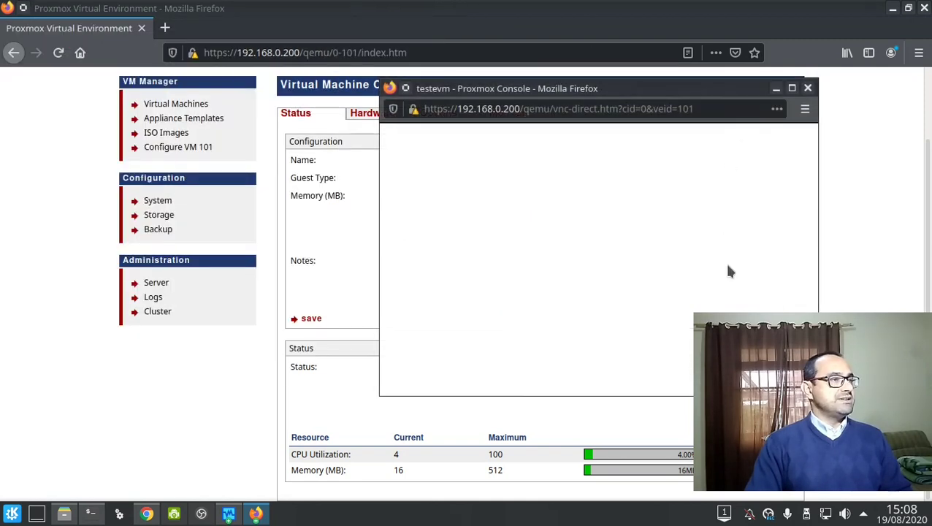
{"action": "right_click", "coordinate": [753, 309]}
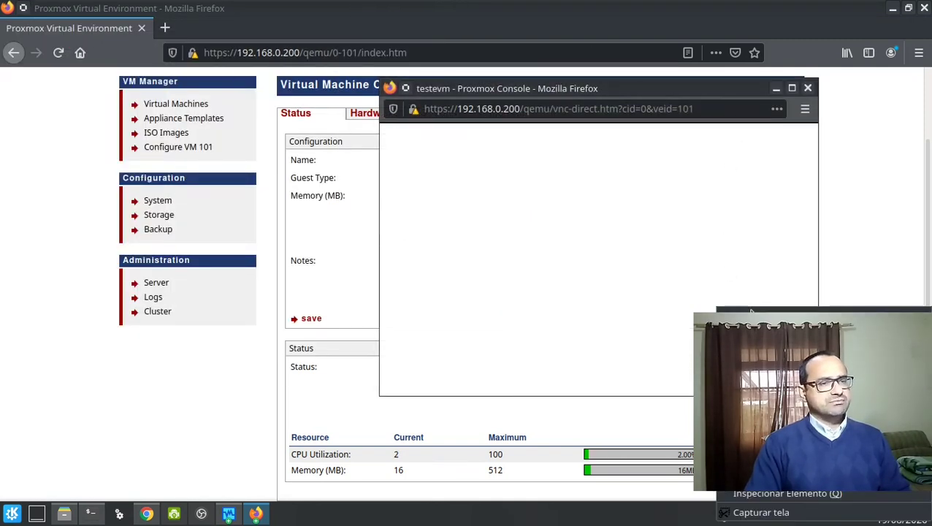
{"action": "left_click", "coordinate": [532, 216]}
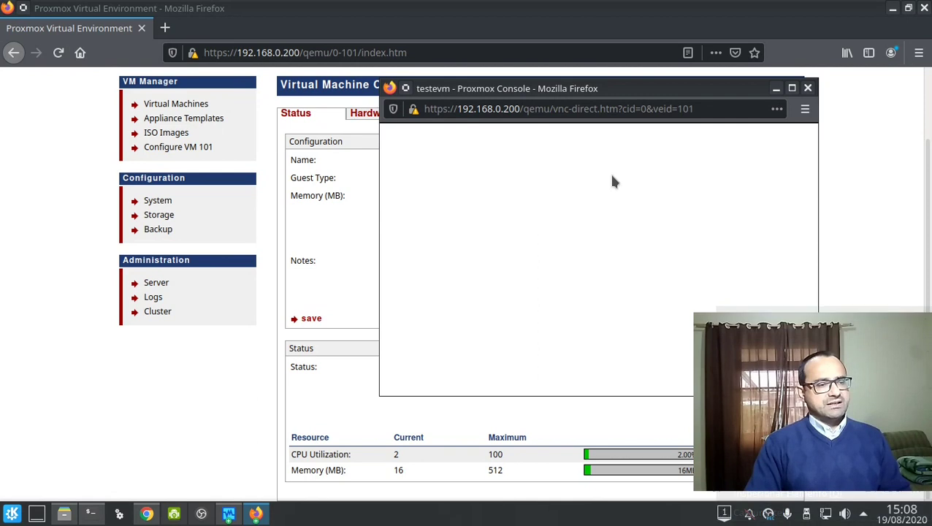
{"action": "left_click", "coordinate": [807, 88]}
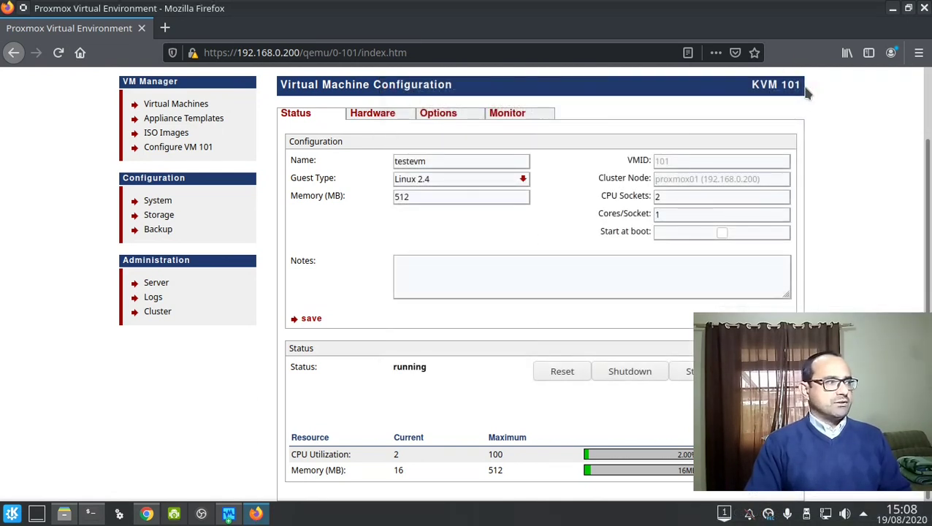
Open the Server administration page and log out of the SSH session in Konsole with Ctrl+D.
{"action": "left_click", "coordinate": [154, 283]}
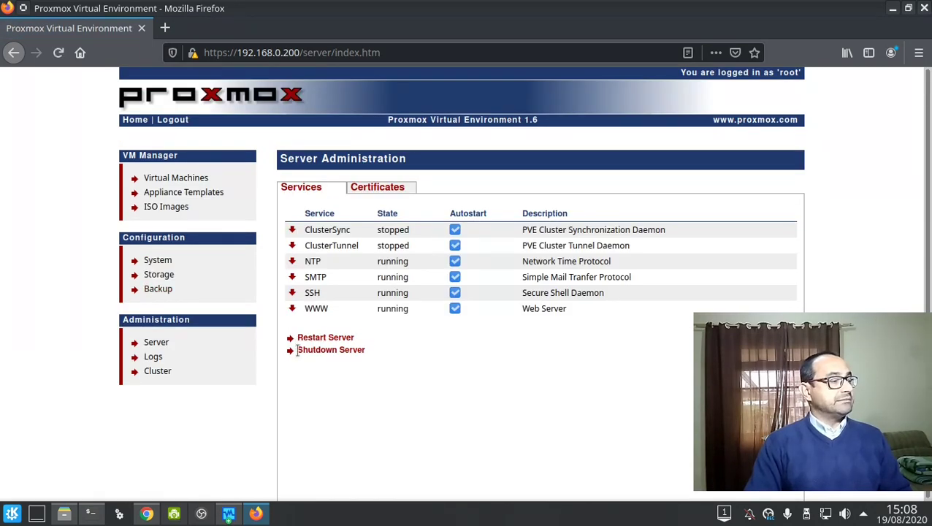
{"action": "left_click", "coordinate": [93, 514]}
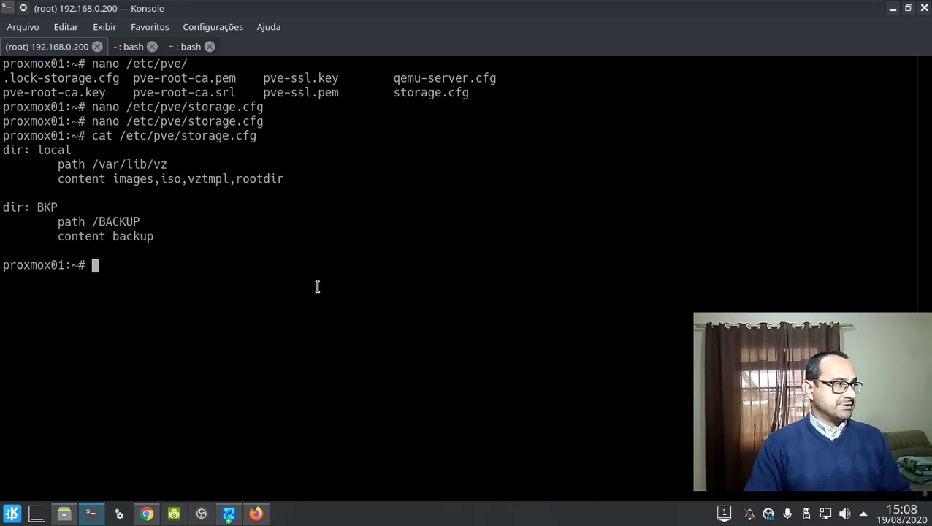
{"action": "key", "text": "ctrl+d"}
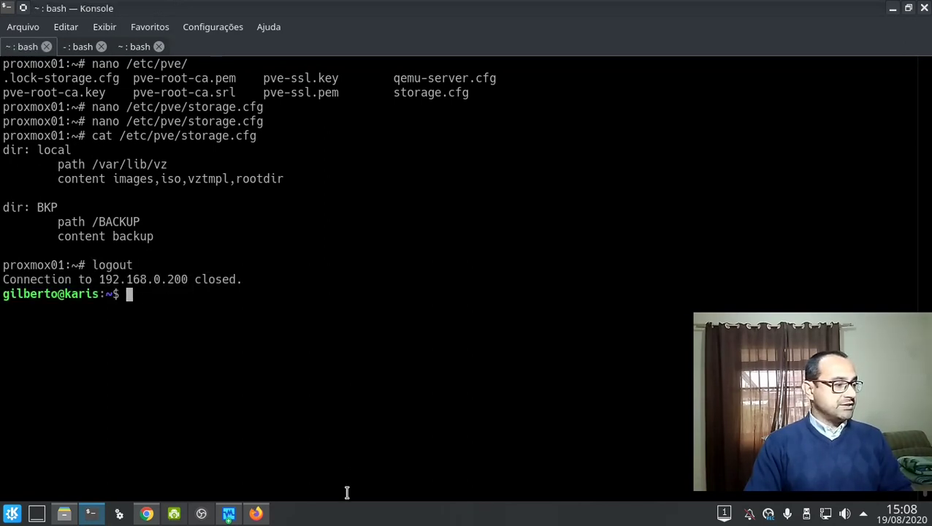
Confirm Shutdown Server for the Proxmox 1.6 server and quit Firefox.
{"action": "left_click", "coordinate": [256, 515]}
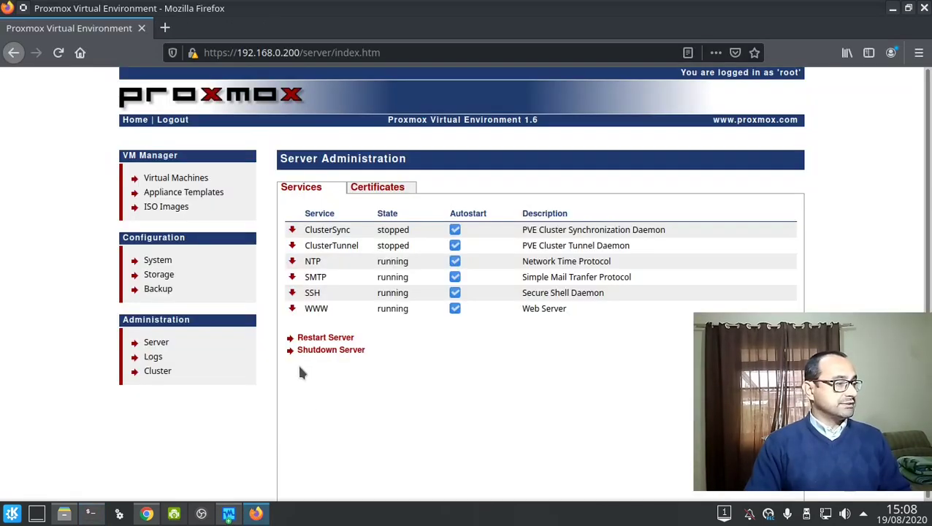
{"action": "left_click", "coordinate": [322, 351]}
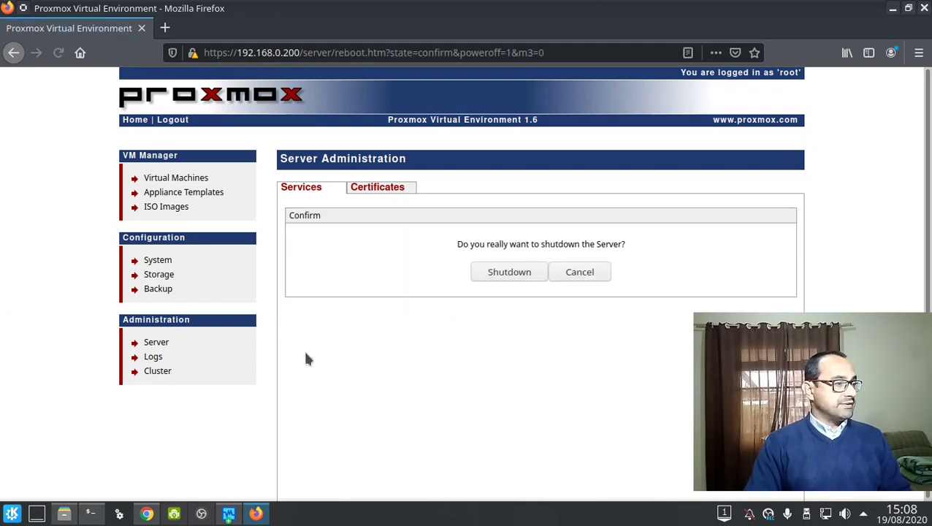
{"action": "left_click", "coordinate": [517, 124]}
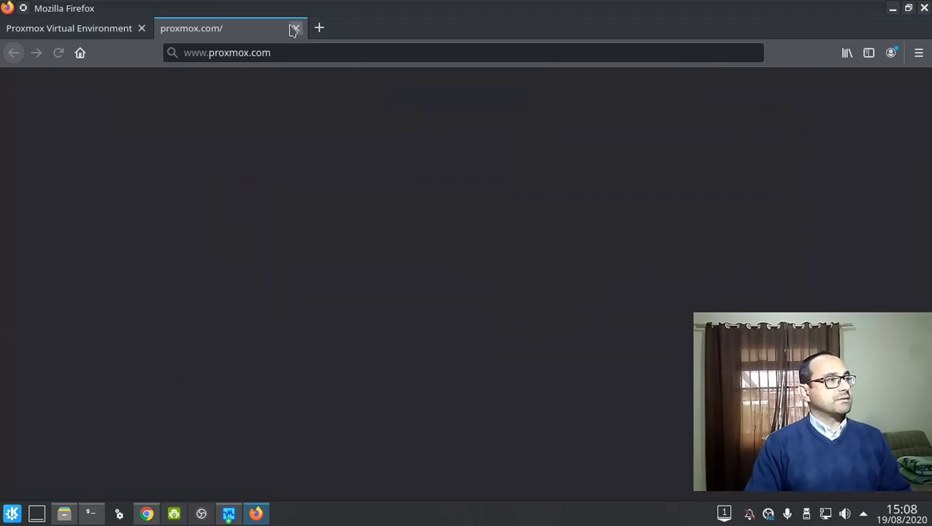
{"action": "left_click", "coordinate": [296, 28]}
{"action": "left_click", "coordinate": [515, 270]}
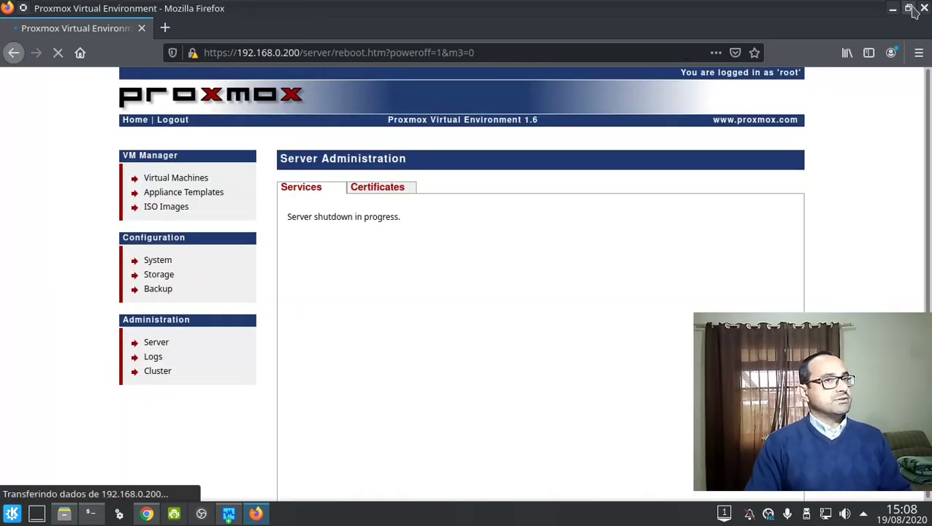
{"action": "key", "text": "ctrl+q"}
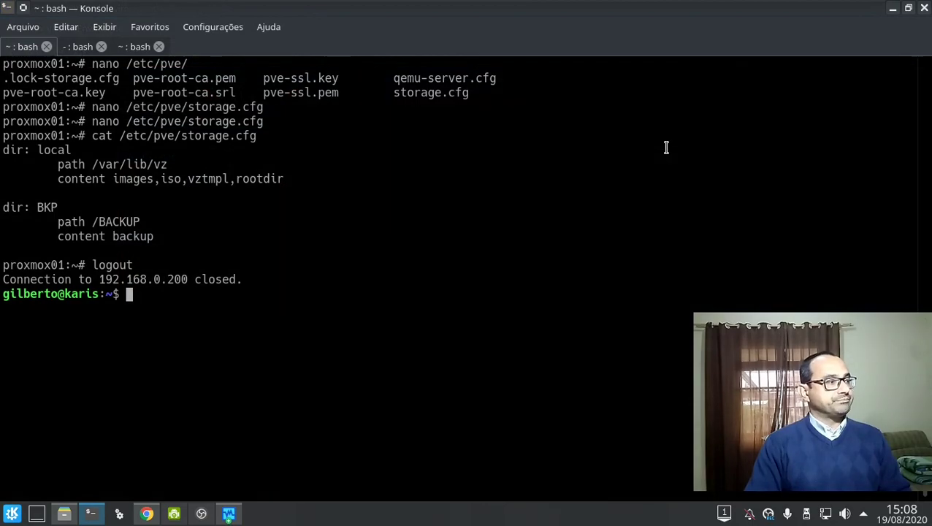
{"action": "left_click", "coordinate": [228, 513]}
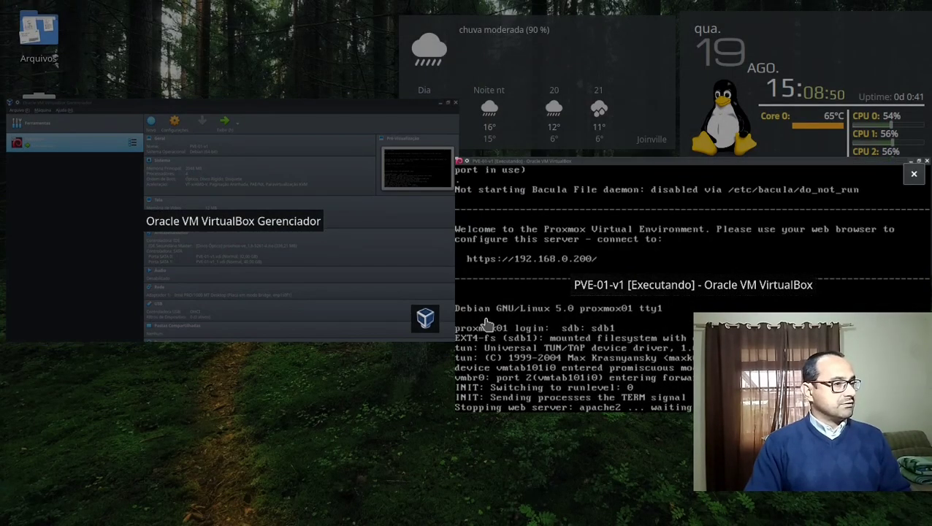
Power off the PVE-01-v1 virtual machine.
{"action": "left_click", "coordinate": [485, 325]}
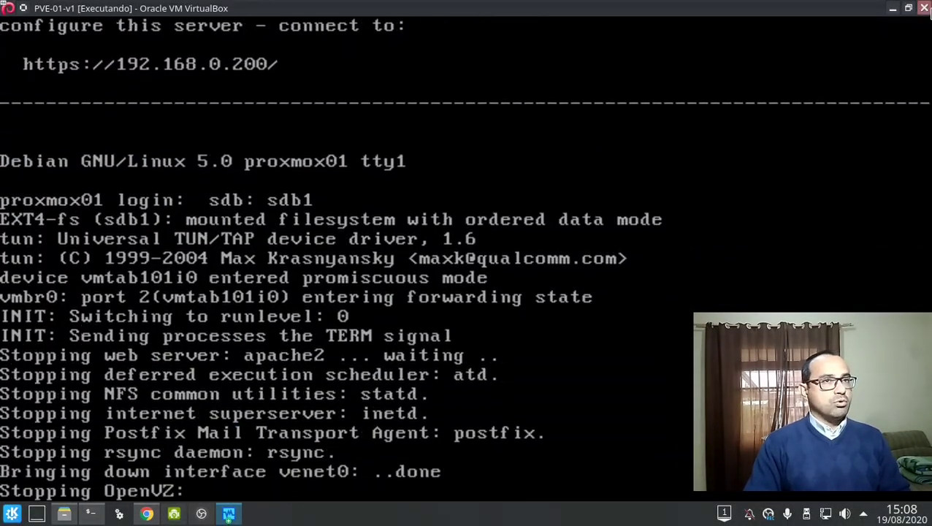
{"action": "left_click", "coordinate": [924, 8]}
{"action": "left_click", "coordinate": [496, 283]}
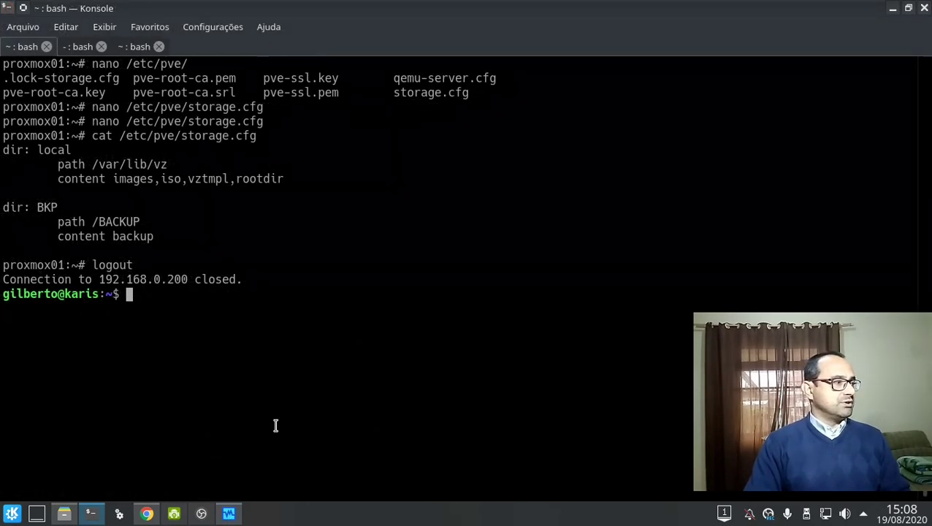
Replace the optical disc with proxmox-ve_1.9-6542-6.iso in Armazenamento settings and start PVE-01-v1.
{"action": "left_click", "coordinate": [229, 513]}
{"action": "left_click", "coordinate": [349, 48]}
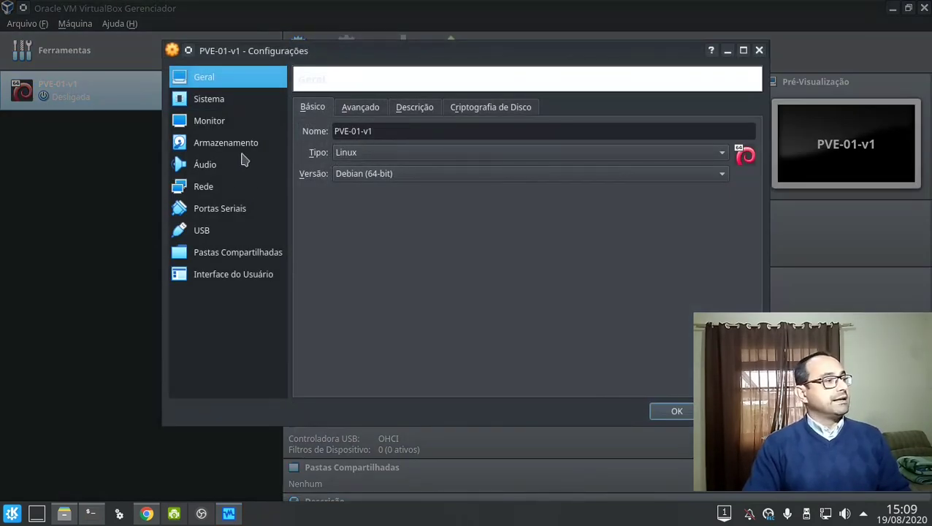
{"action": "left_click", "coordinate": [241, 146]}
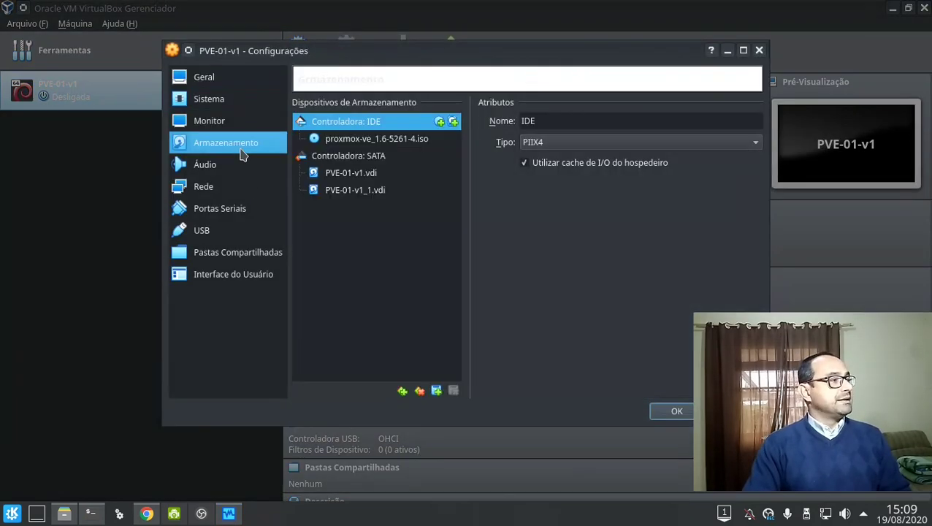
{"action": "left_click", "coordinate": [385, 140]}
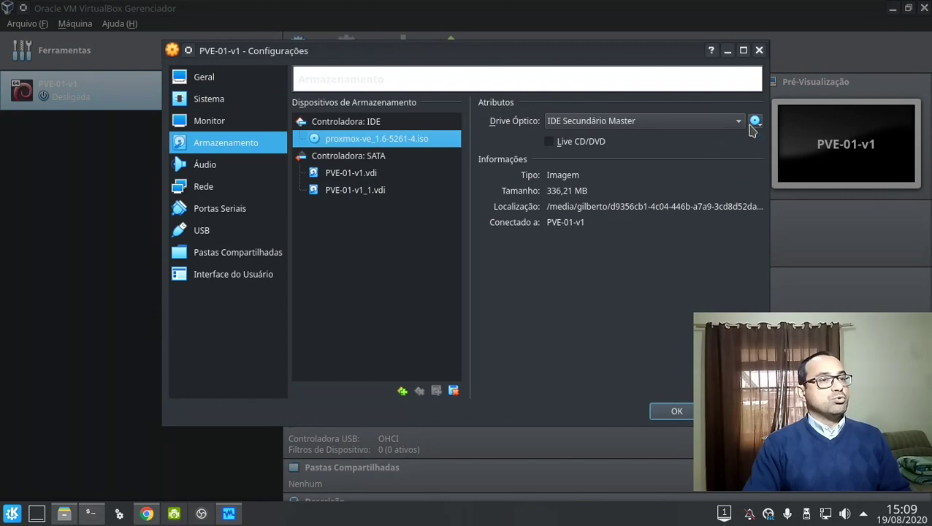
{"action": "left_click", "coordinate": [755, 121]}
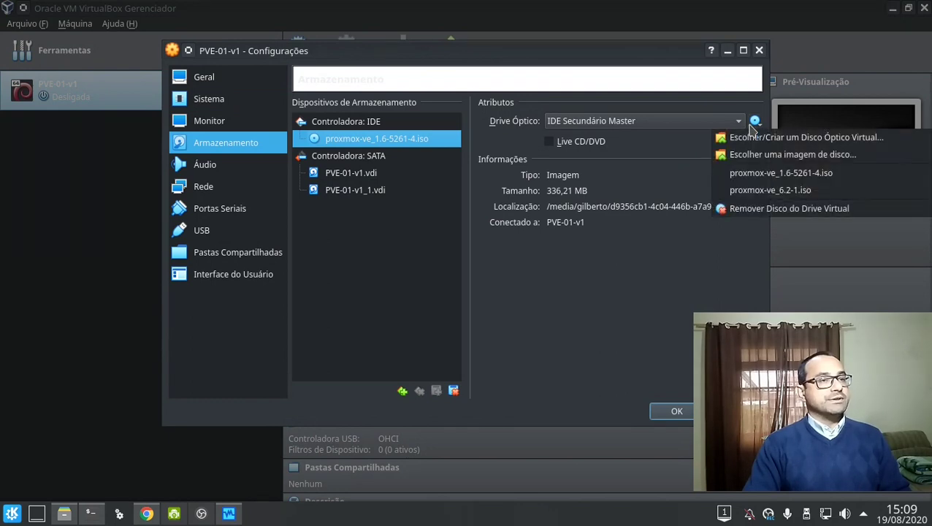
{"action": "left_click", "coordinate": [776, 155]}
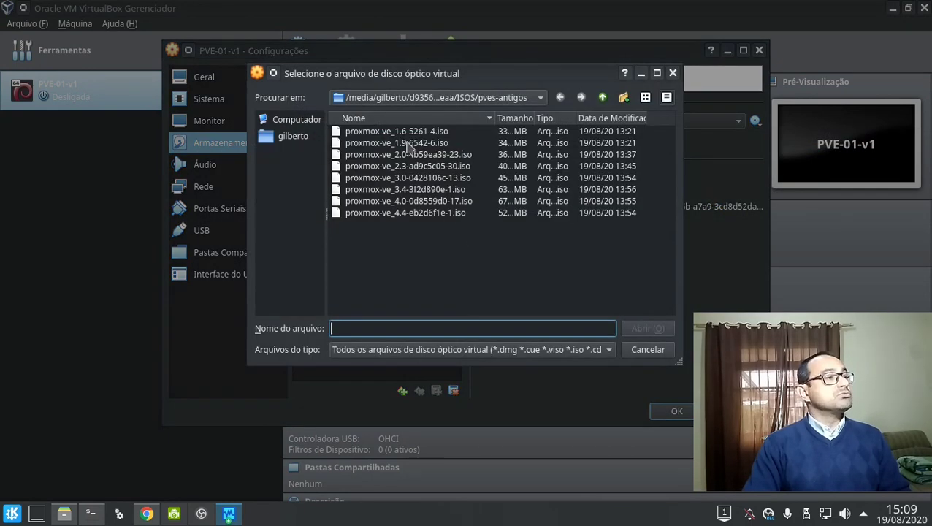
{"action": "left_click", "coordinate": [412, 142]}
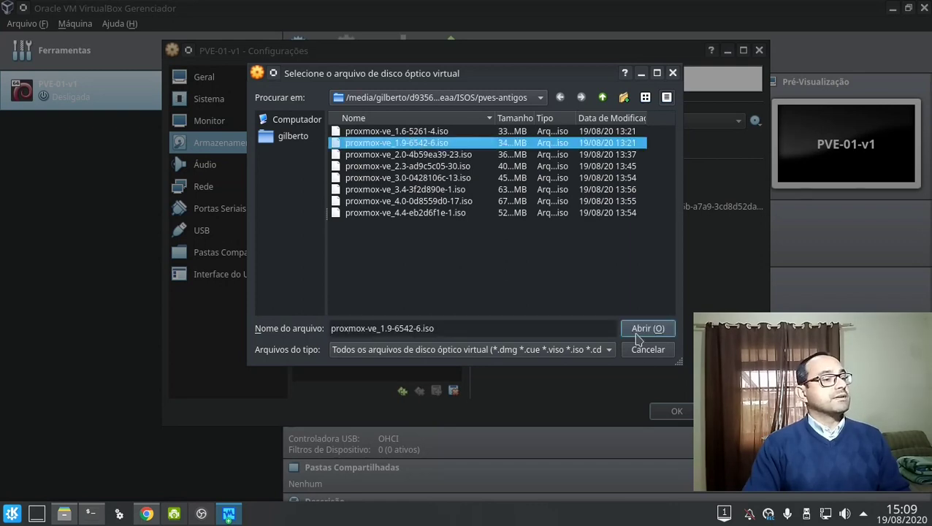
{"action": "left_click", "coordinate": [641, 329]}
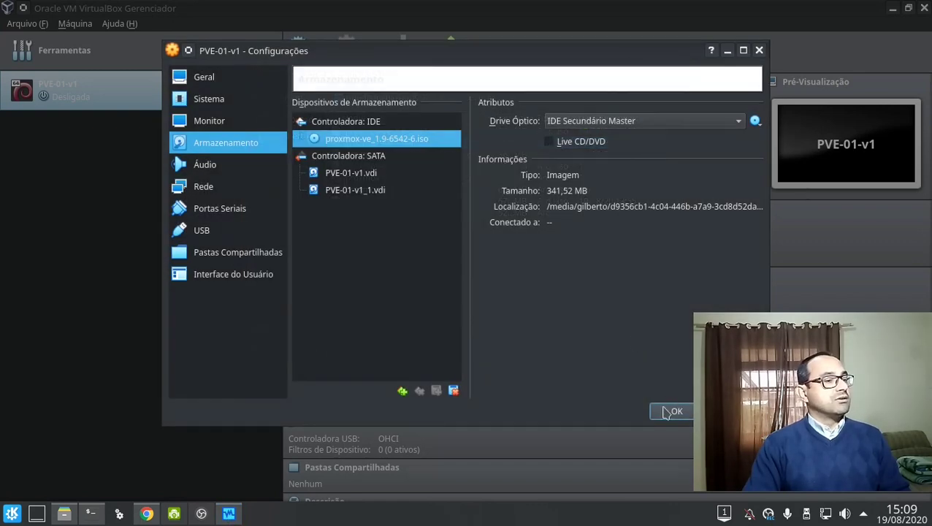
{"action": "left_click", "coordinate": [670, 410]}
{"action": "left_click", "coordinate": [468, 59]}
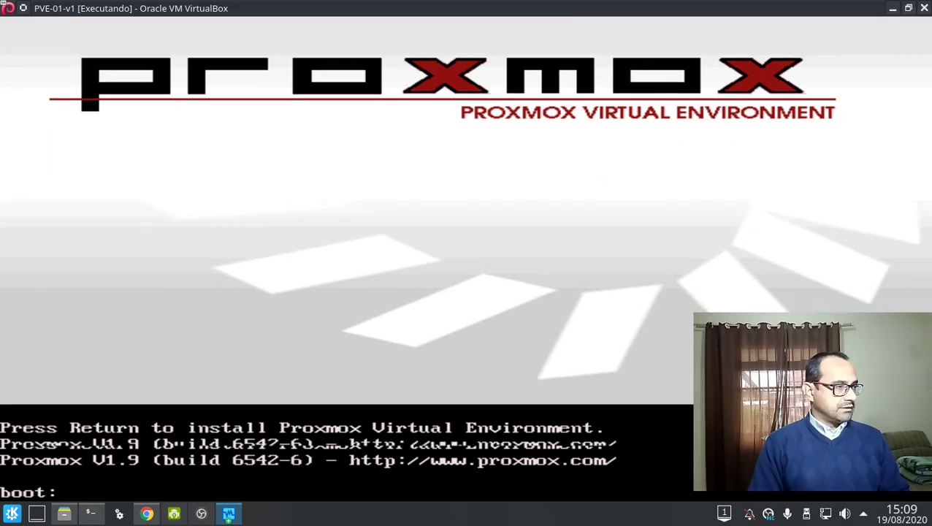
Boot the Proxmox 1.9 installer from the boot: prompt and switch the VM to full-screen.
{"action": "key", "text": "Return"}
{"action": "key", "text": "ctrl+f"}
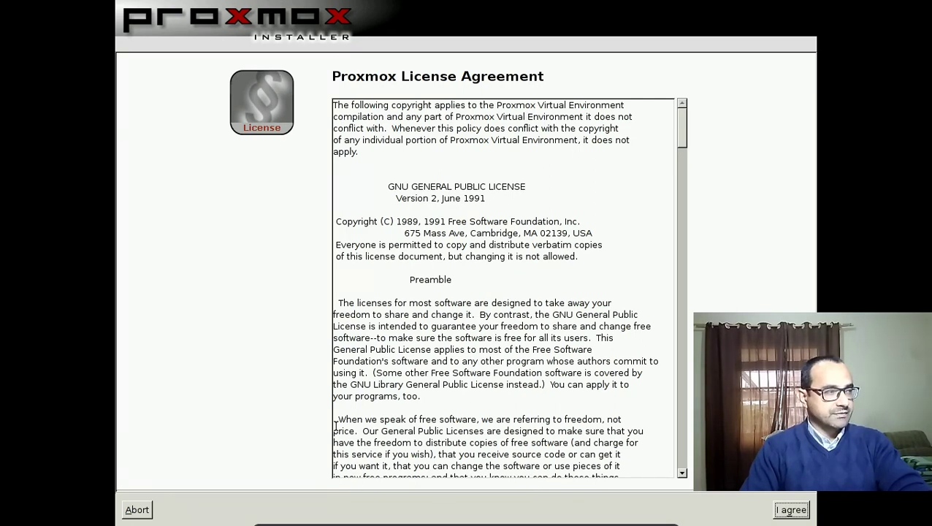
Accept the license, keep /dev/sda as target disk, and set time zone America/Sao_Paulo.
{"action": "left_click", "coordinate": [790, 510]}
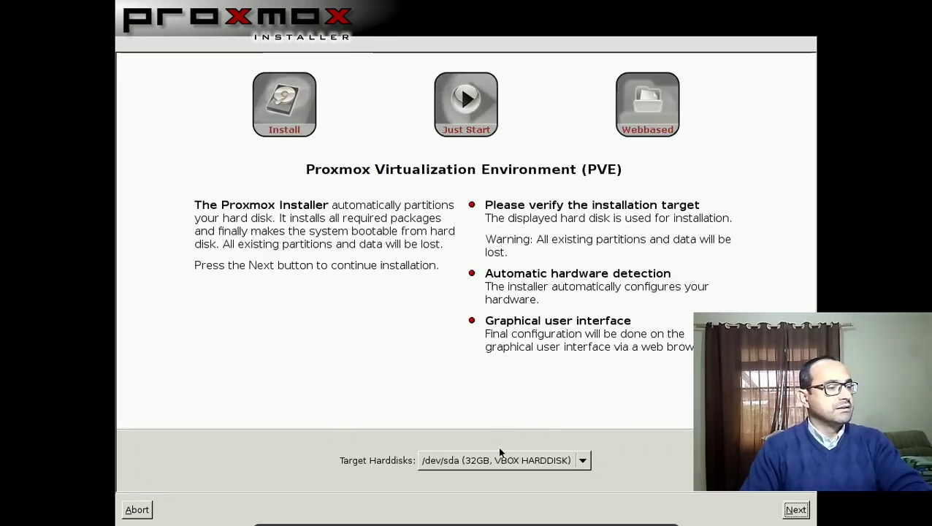
{"action": "left_click", "coordinate": [509, 460]}
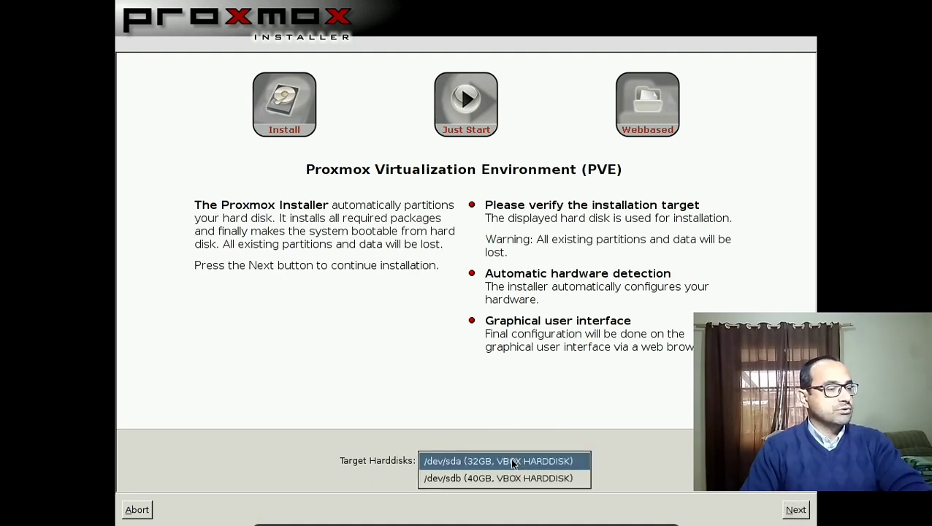
{"action": "left_click", "coordinate": [512, 462]}
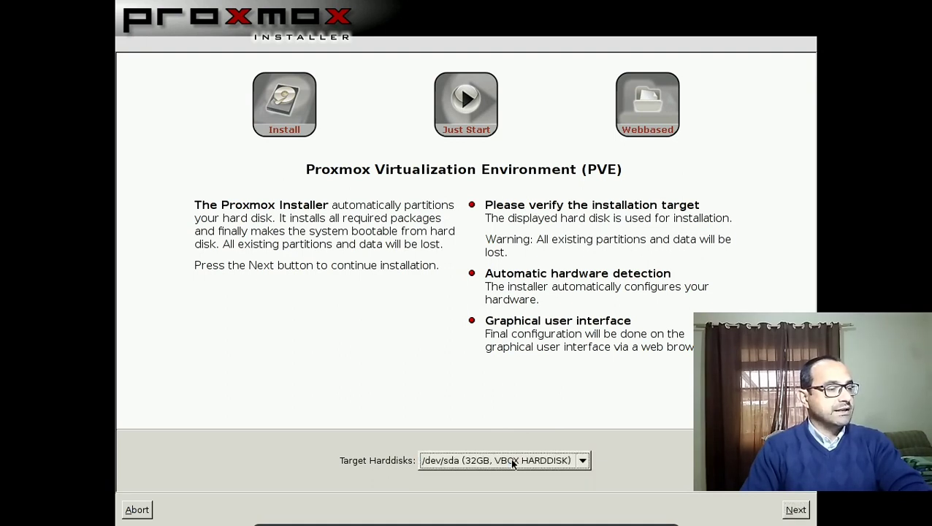
{"action": "left_click", "coordinate": [795, 510]}
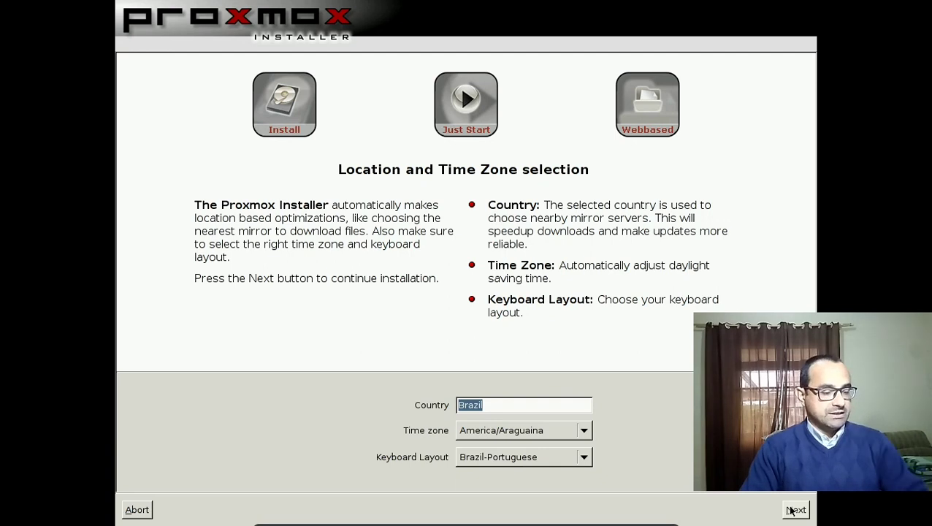
{"action": "key", "text": "Tab"}
{"action": "left_click", "coordinate": [795, 510]}
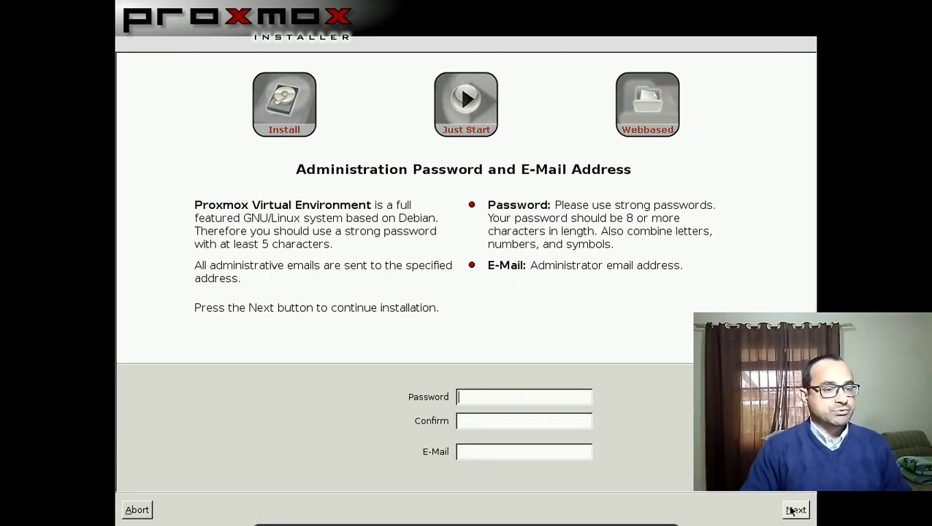
Enter the root password and the administrator's e-mail address.
{"action": "type", "text": "********"}
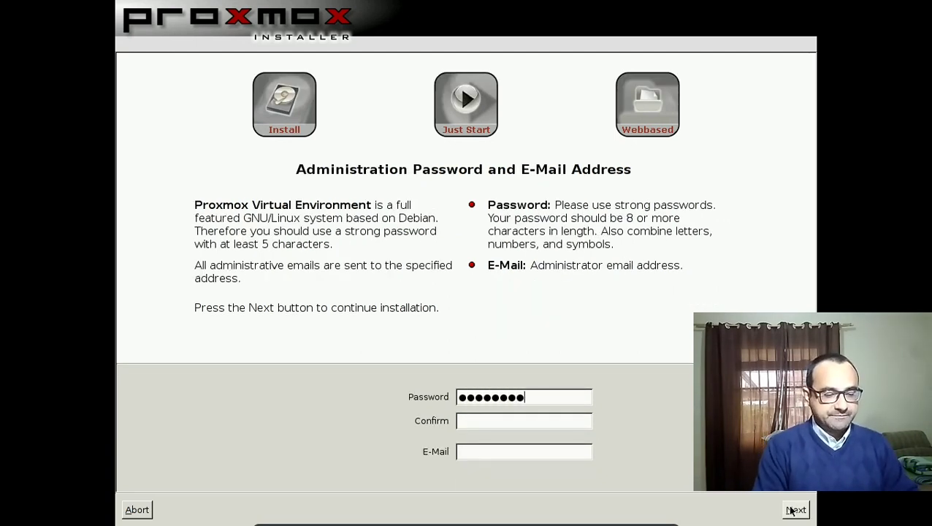
{"action": "type", "text": "********"}
{"action": "key", "text": "Tab"}
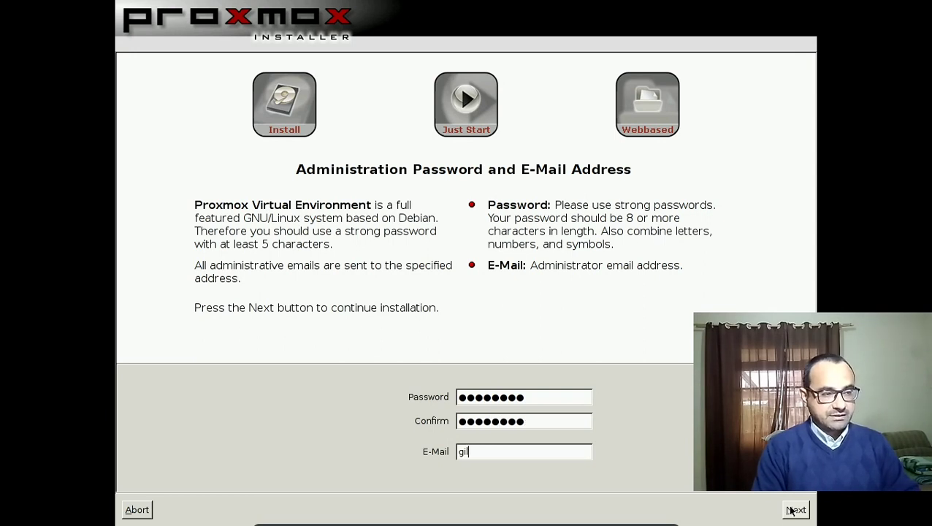
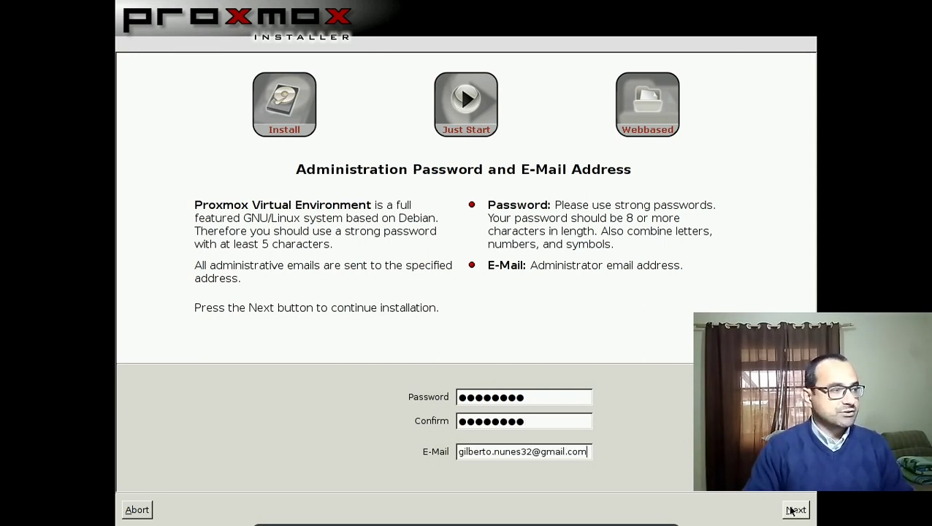
{"action": "left_click", "coordinate": [794, 510]}
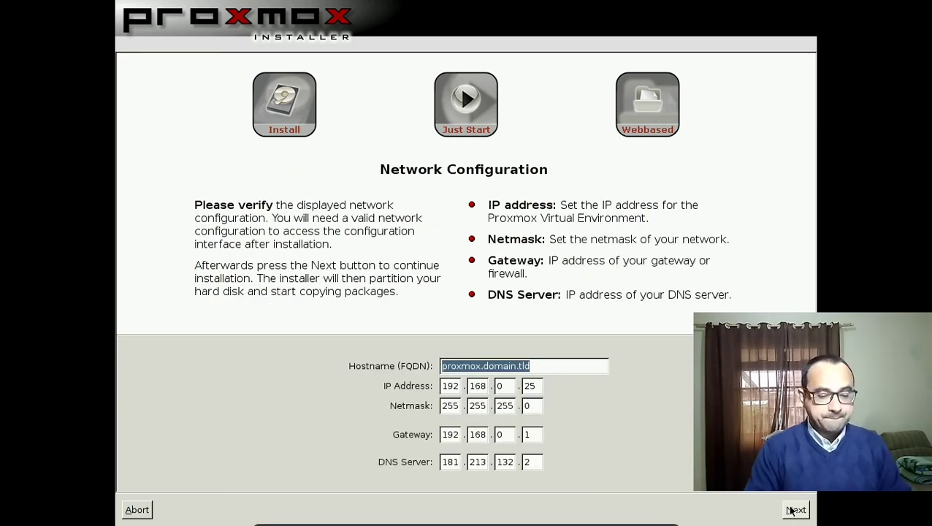
Set hostname proxmox01.home.local, IP 192.168.0.201 and DNS 8.8.8.8, then begin installing.
{"action": "type", "text": "proxmox01.h"}
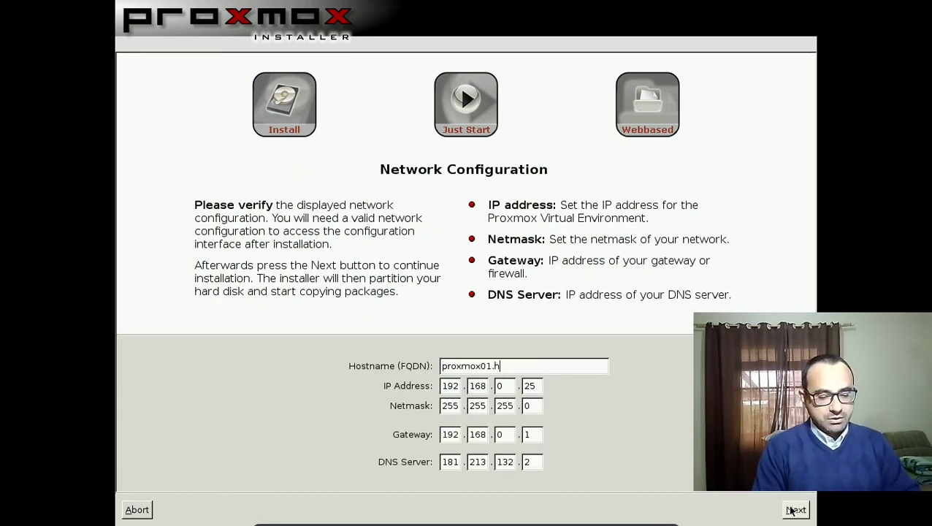
{"action": "type", "text": "ome.local"}
{"action": "key", "text": "Tab"}
{"action": "key", "text": "Tab"}
{"action": "key", "text": "Tab"}
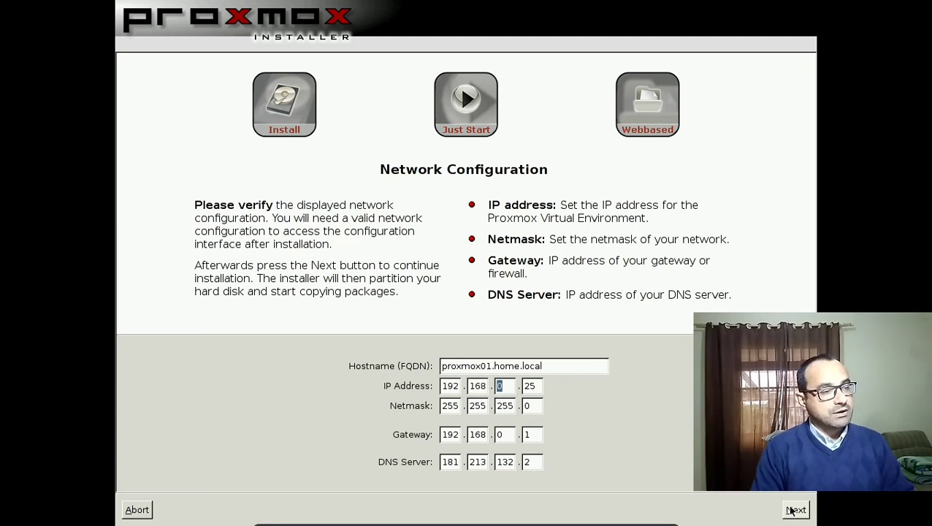
{"action": "key", "text": "Tab"}
{"action": "type", "text": "201"}
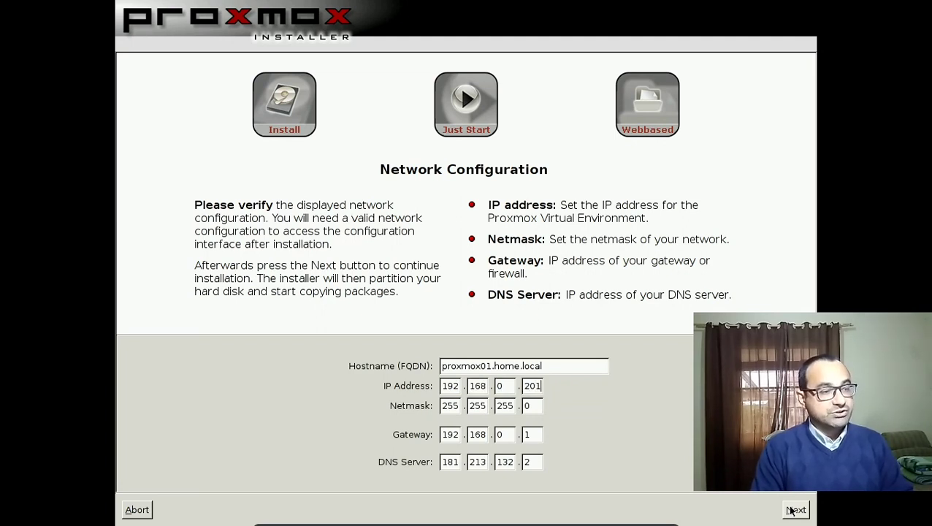
{"action": "key", "text": "Tab"}
{"action": "key", "text": "Tab"}
{"action": "key", "text": "Tab"}
{"action": "key", "text": "Tab"}
{"action": "key", "text": "Tab"}
{"action": "key", "text": "Tab"}
{"action": "key", "text": "Tab"}
{"action": "key", "text": "Tab"}
{"action": "key", "text": "Tab"}
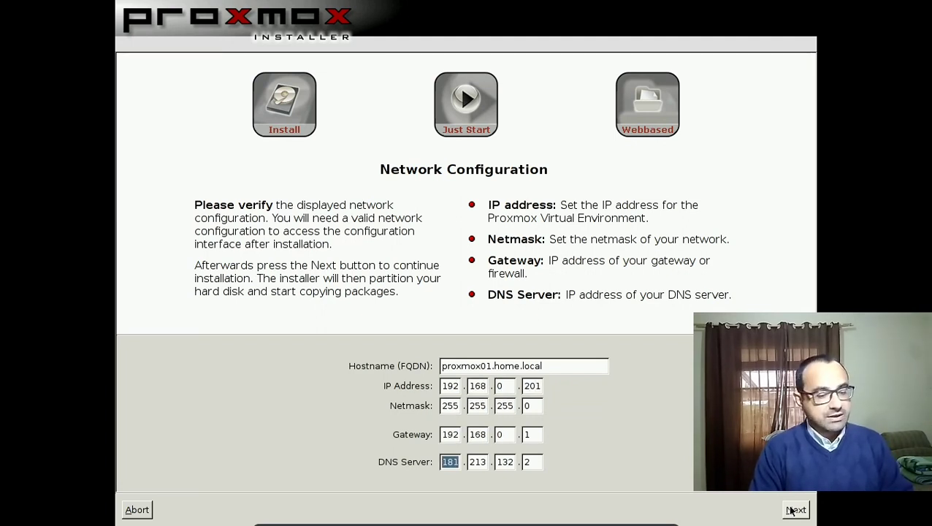
{"action": "type", "text": "8"}
{"action": "key", "text": "Tab"}
{"action": "type", "text": "8"}
{"action": "key", "text": "Tab"}
{"action": "type", "text": "8"}
{"action": "key", "text": "Tab"}
{"action": "type", "text": "8"}
{"action": "left_click", "coordinate": [795, 510]}
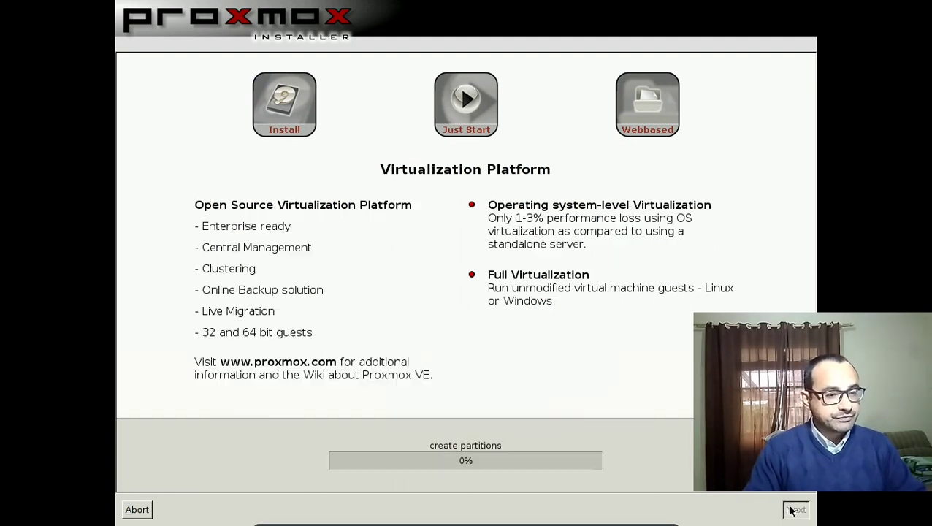